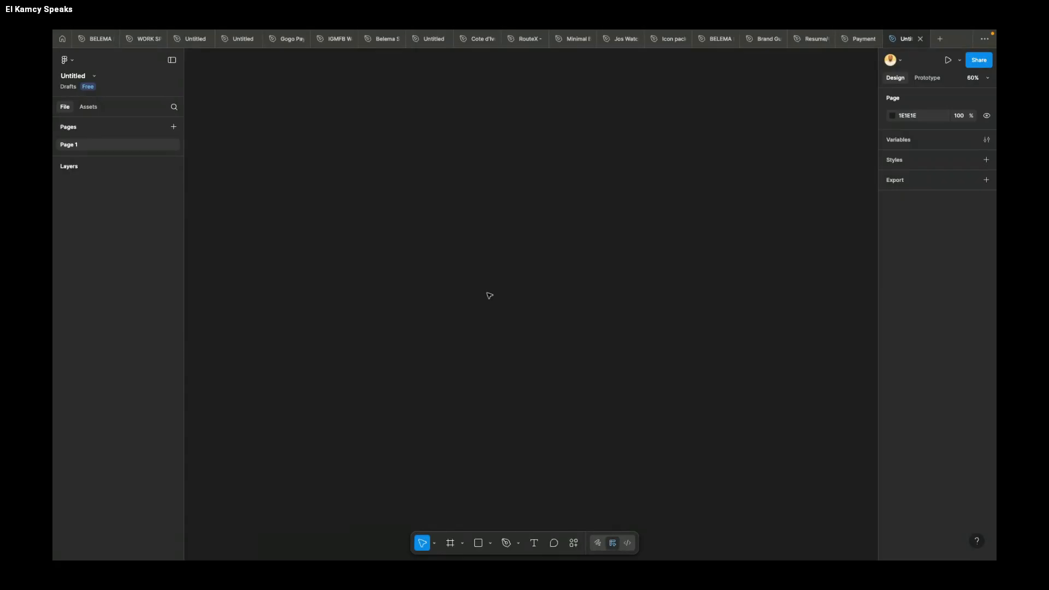
Step: Create a new frame from the 1440 × 1024 Desktop preset
{"action": "key", "text": "f"}
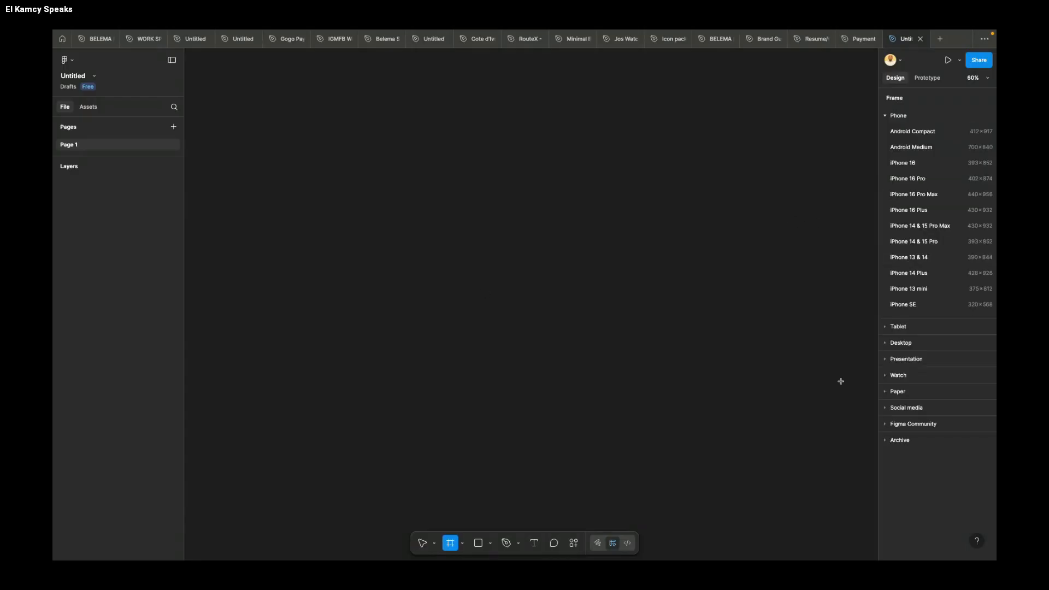
{"action": "left_click", "coordinate": [886, 342]}
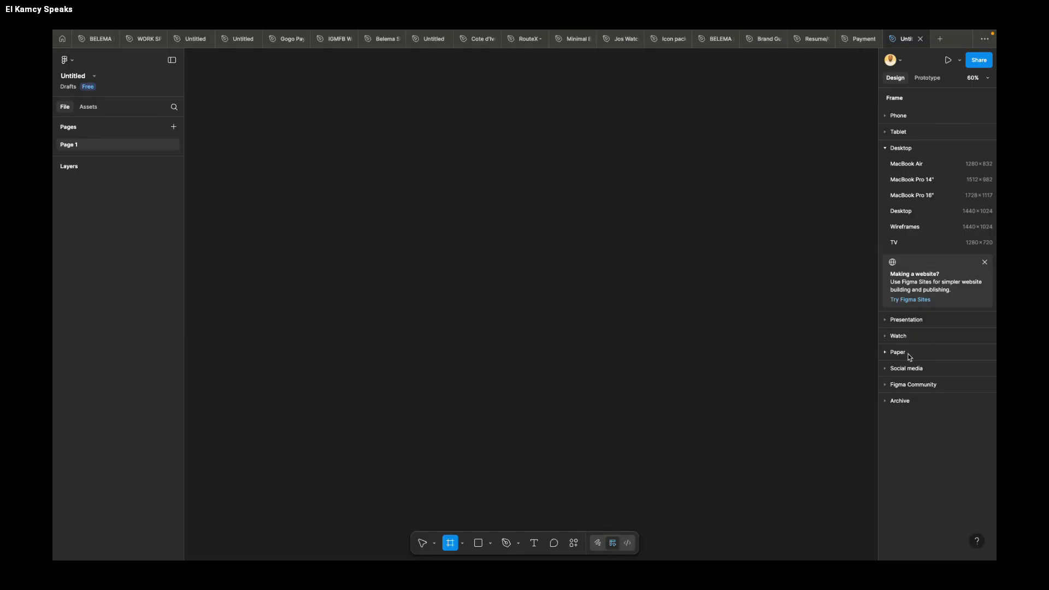
{"action": "left_click", "coordinate": [914, 213]}
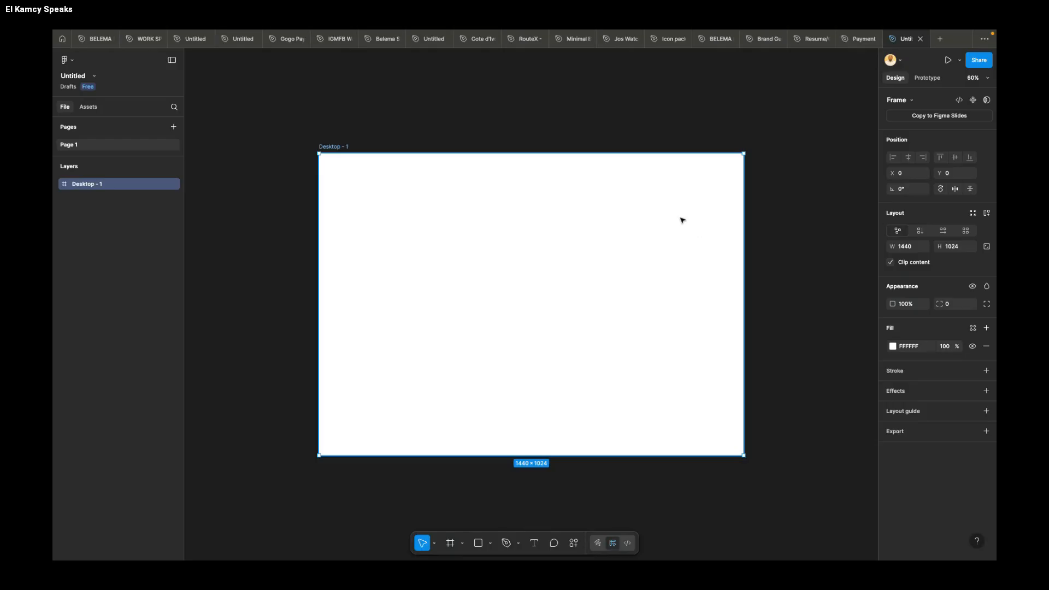
{"action": "scroll", "coordinate": [628, 227], "scroll_direction": "down", "scroll_amount": 2}
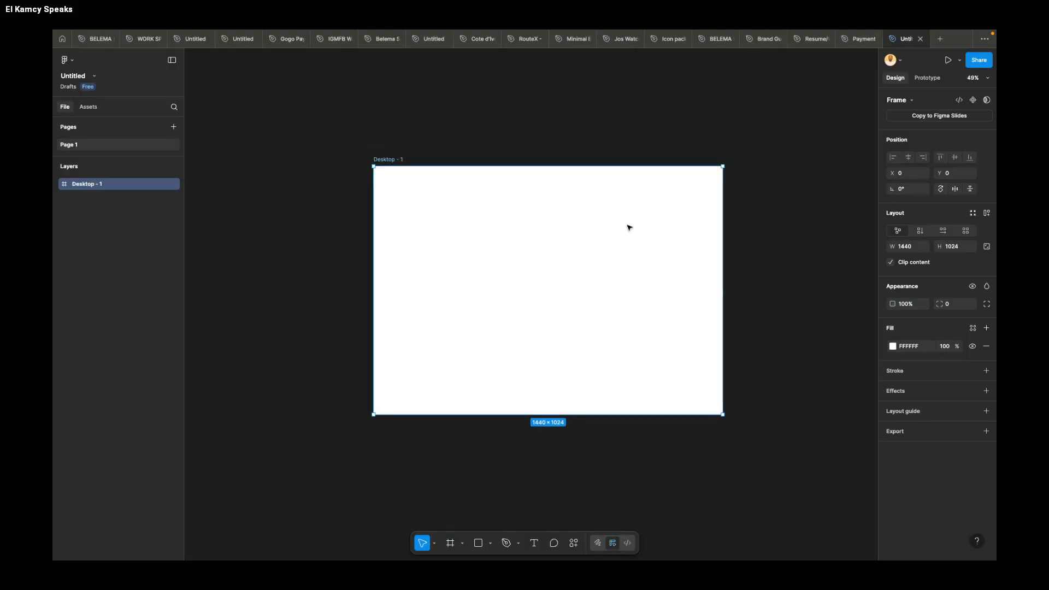
{"action": "scroll", "coordinate": [629, 227], "scroll_direction": "up", "scroll_amount": 1}
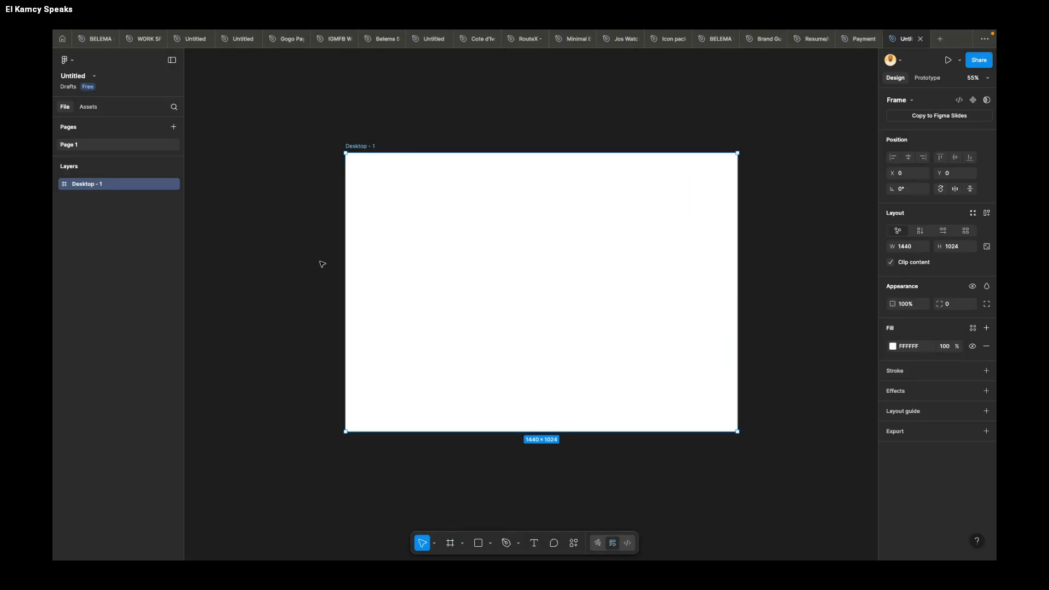
{"action": "scroll", "coordinate": [322, 264], "scroll_direction": "down", "scroll_amount": 1}
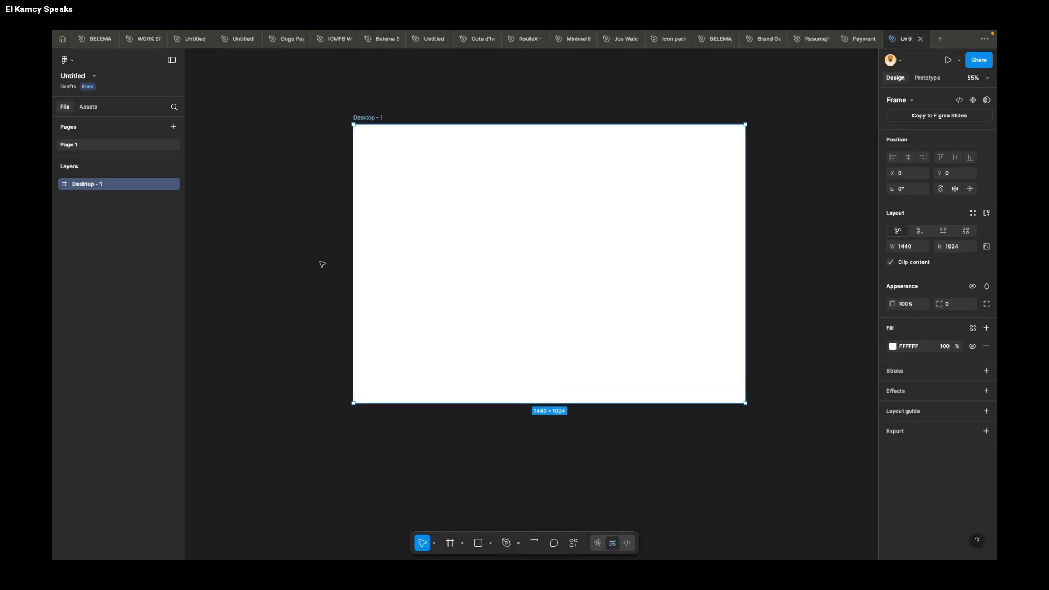
{"action": "scroll", "coordinate": [322, 264], "scroll_direction": "down", "scroll_amount": 2}
{"action": "scroll", "coordinate": [322, 263], "scroll_direction": "left", "scroll_amount": 2}
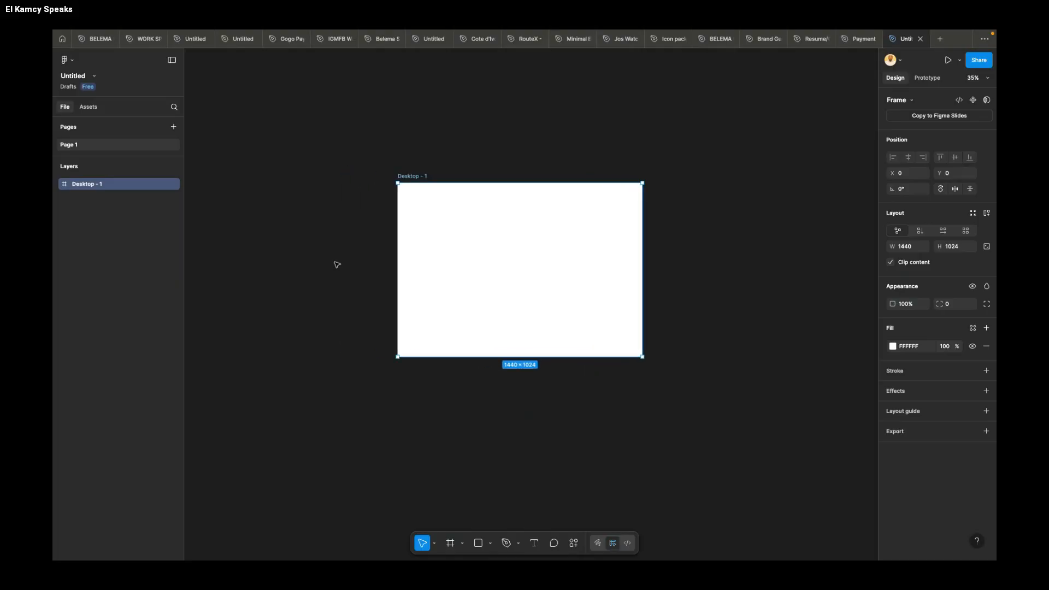
{"action": "scroll", "coordinate": [476, 180], "scroll_direction": "up", "scroll_amount": 3}
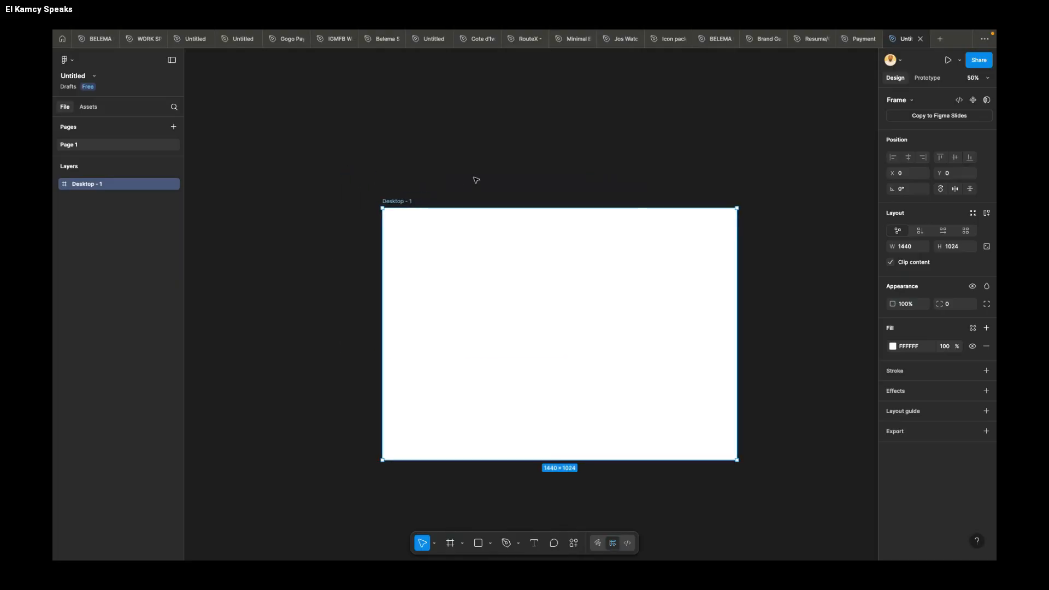
{"action": "scroll", "coordinate": [476, 181], "scroll_direction": "right", "scroll_amount": 1}
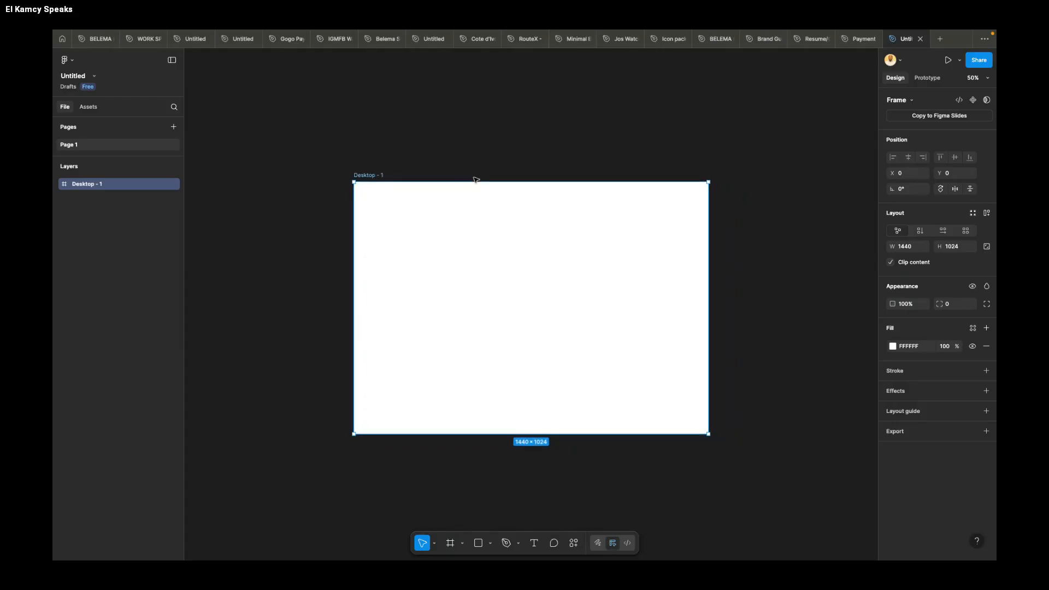
{"action": "scroll", "coordinate": [476, 180], "scroll_direction": "down", "scroll_amount": 1}
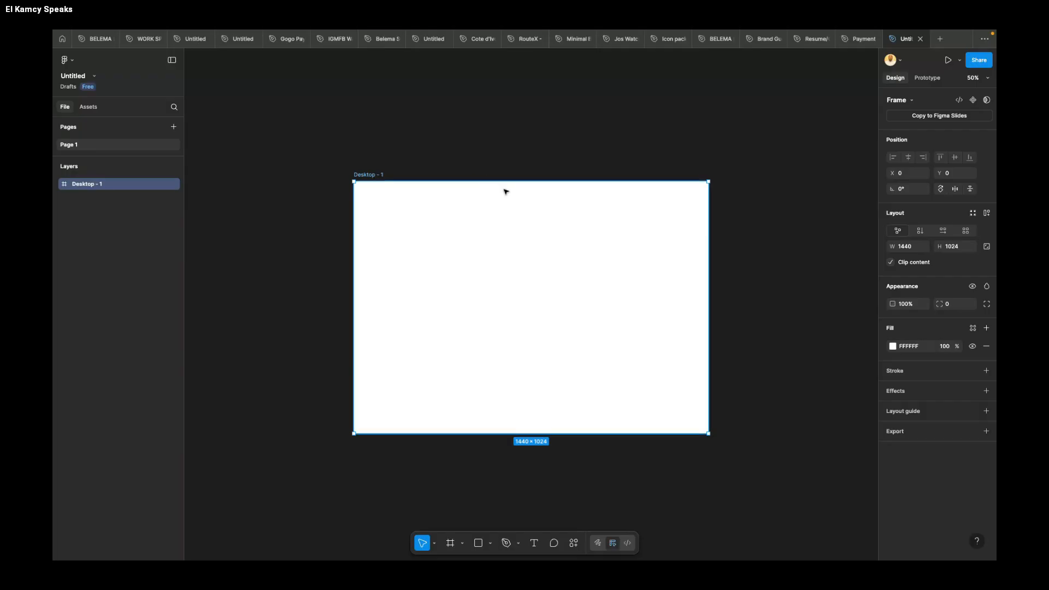
{"action": "scroll", "coordinate": [505, 191], "scroll_direction": "up", "scroll_amount": 3, "text": "ctrl"}
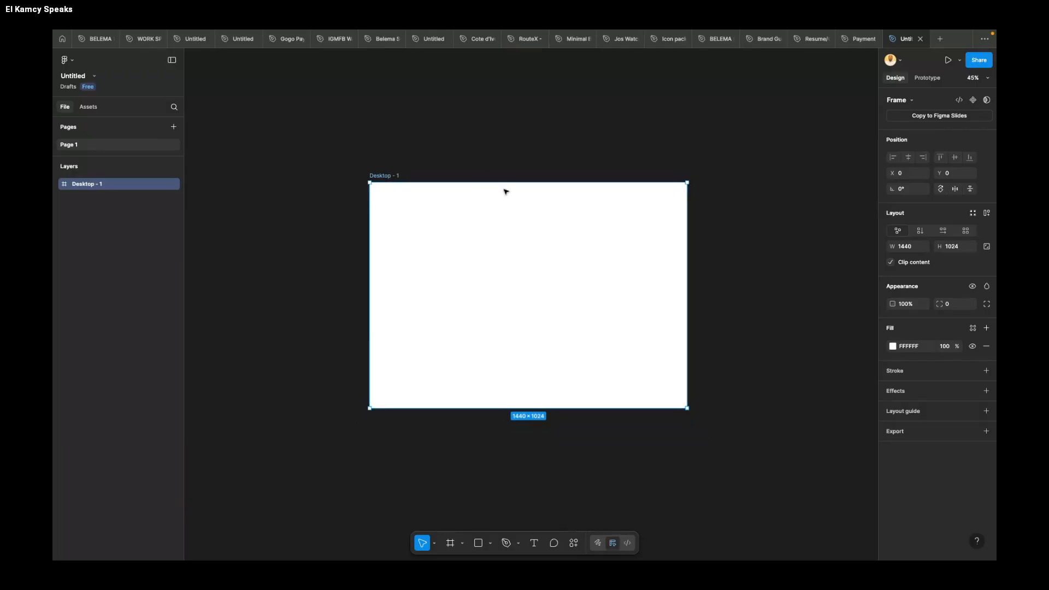
Step: Add a second 1440 × 1024 Desktop-size frame and place it below the first at about X 0, Y 1148
{"action": "scroll", "coordinate": [505, 192], "scroll_direction": "down", "scroll_amount": 1}
{"action": "key", "text": "f"}
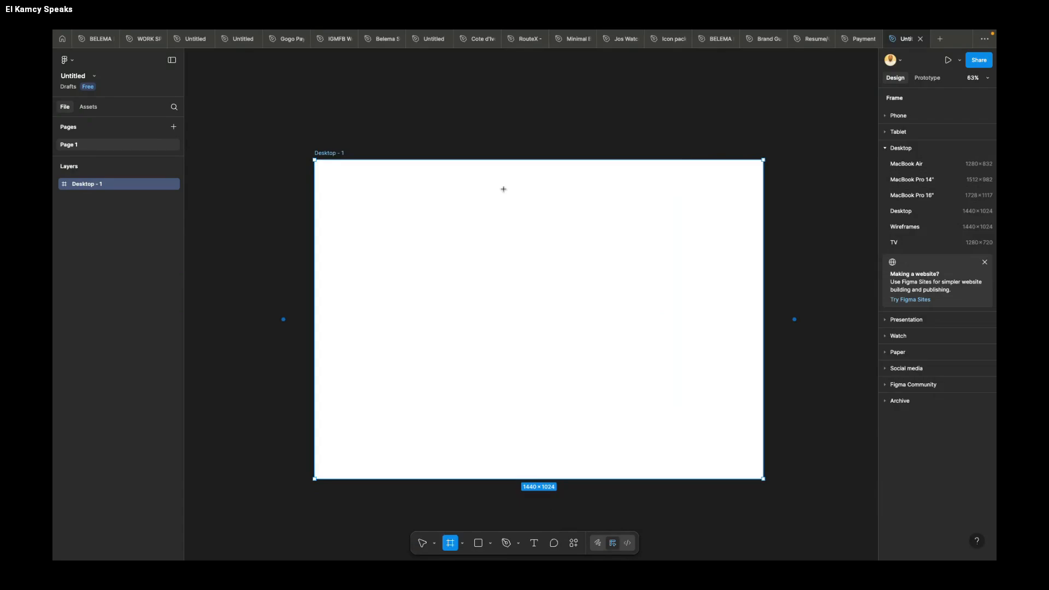
{"action": "scroll", "coordinate": [505, 191], "scroll_direction": "down", "scroll_amount": 4, "text": "ctrl"}
{"action": "left_click", "coordinate": [525, 425]}
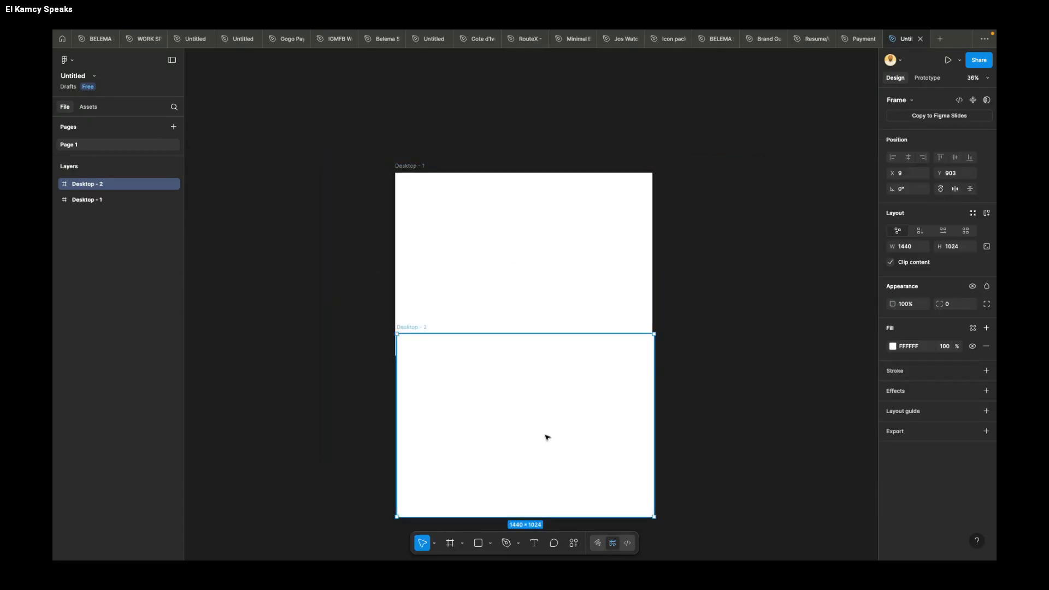
{"action": "scroll", "coordinate": [559, 442], "scroll_direction": "down", "scroll_amount": 1}
{"action": "left_click_drag", "start_coordinate": [548, 424], "coordinate": [548, 463]}
{"action": "scroll", "coordinate": [547, 426], "scroll_direction": "down", "scroll_amount": 2}
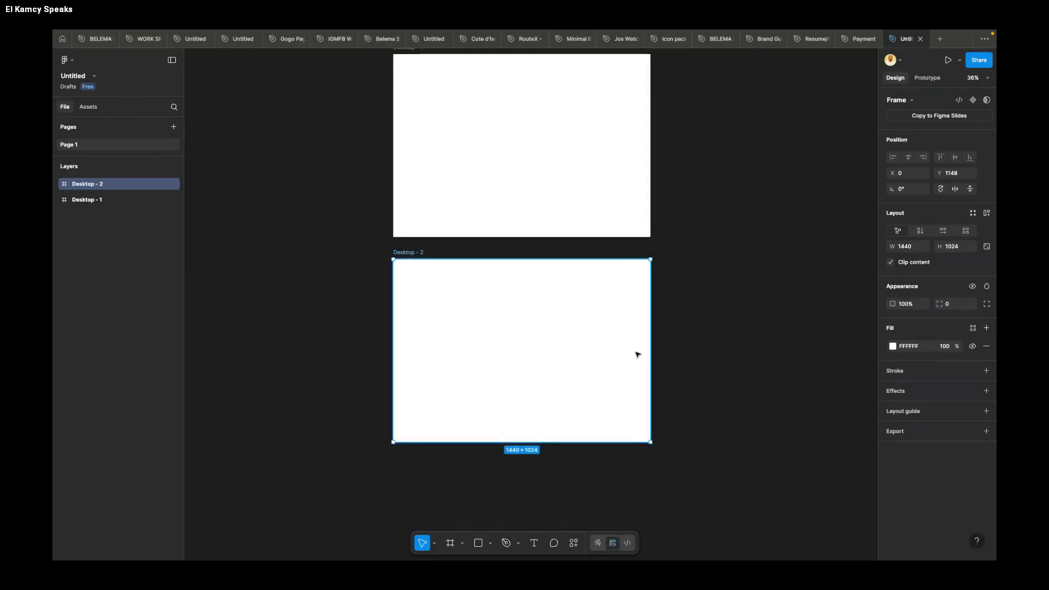
Step: Copy the dark green fill code 003D2B from the Certified Professionals section in the WORK SPACE file
{"action": "left_click", "coordinate": [892, 346]}
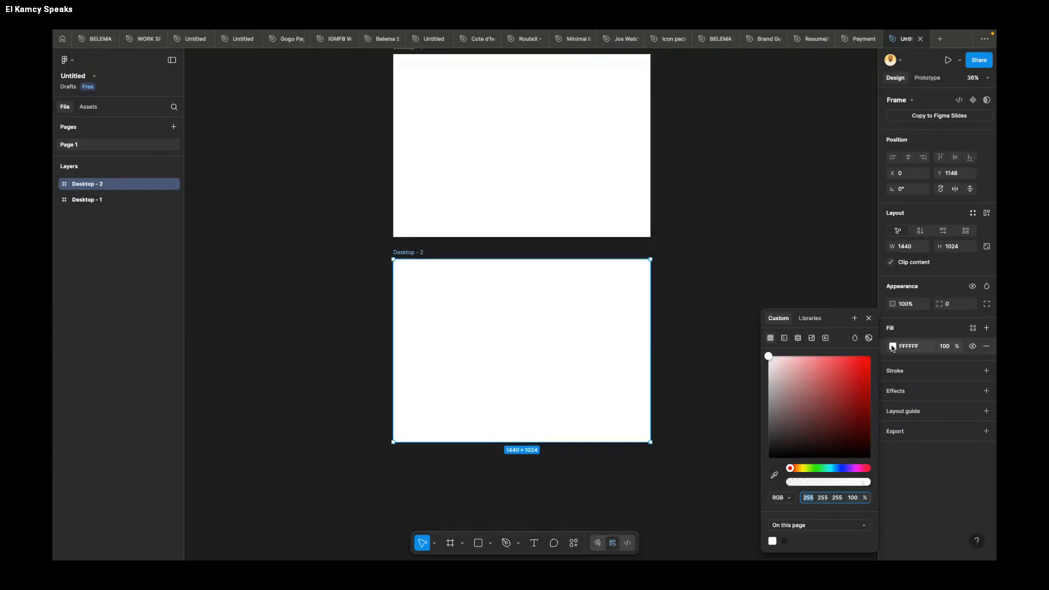
{"action": "left_click", "coordinate": [756, 208]}
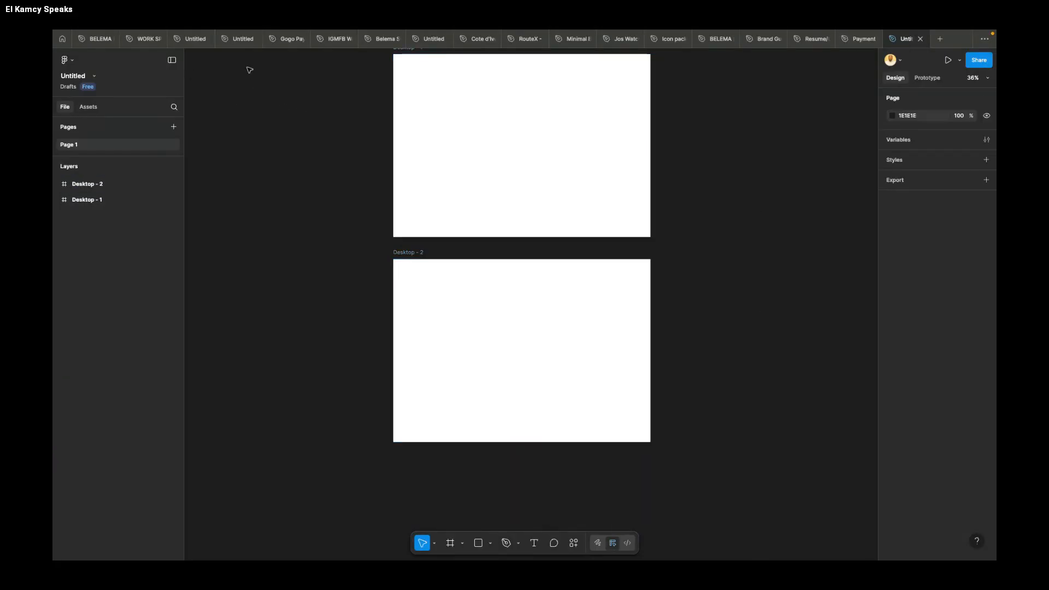
{"action": "left_click", "coordinate": [144, 39]}
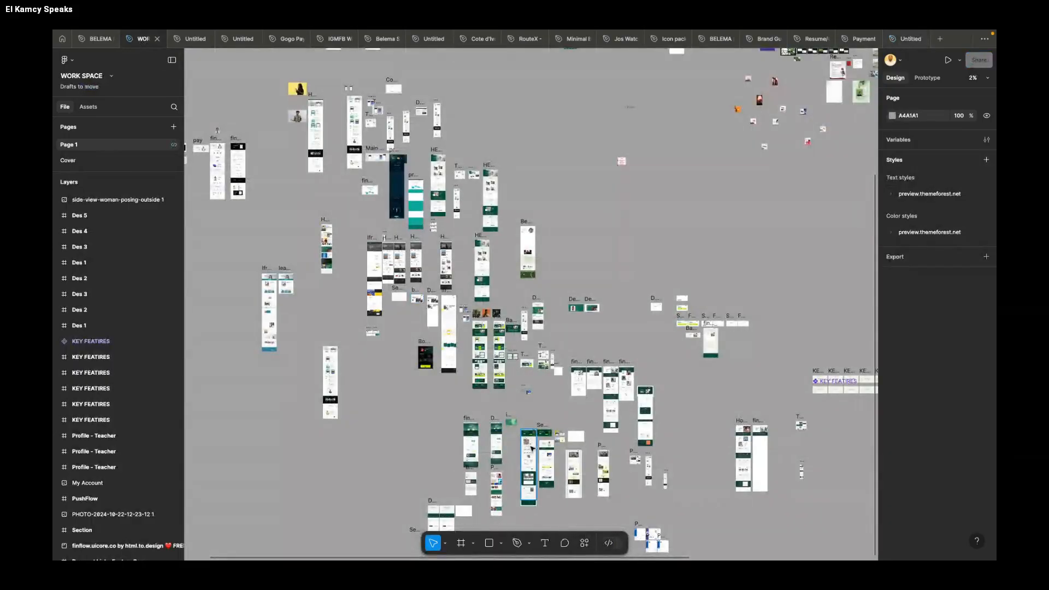
{"action": "scroll", "coordinate": [525, 480], "scroll_direction": "up", "scroll_amount": 5}
{"action": "scroll", "coordinate": [524, 479], "scroll_direction": "up", "scroll_amount": 2}
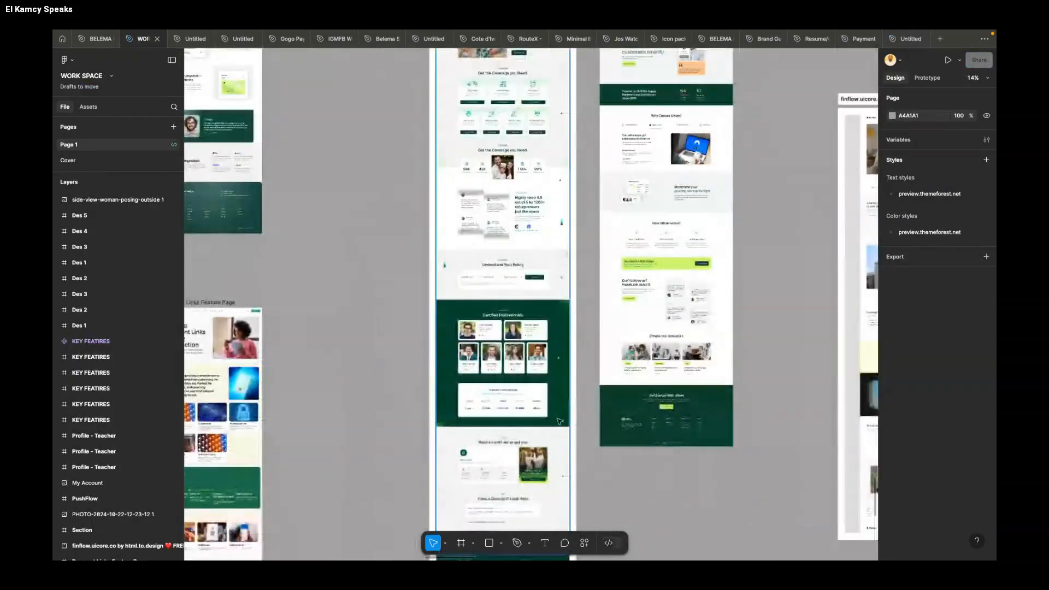
{"action": "left_click", "coordinate": [563, 400], "text": "super"}
{"action": "left_click", "coordinate": [913, 326]}
{"action": "key", "text": "ctrl+c"}
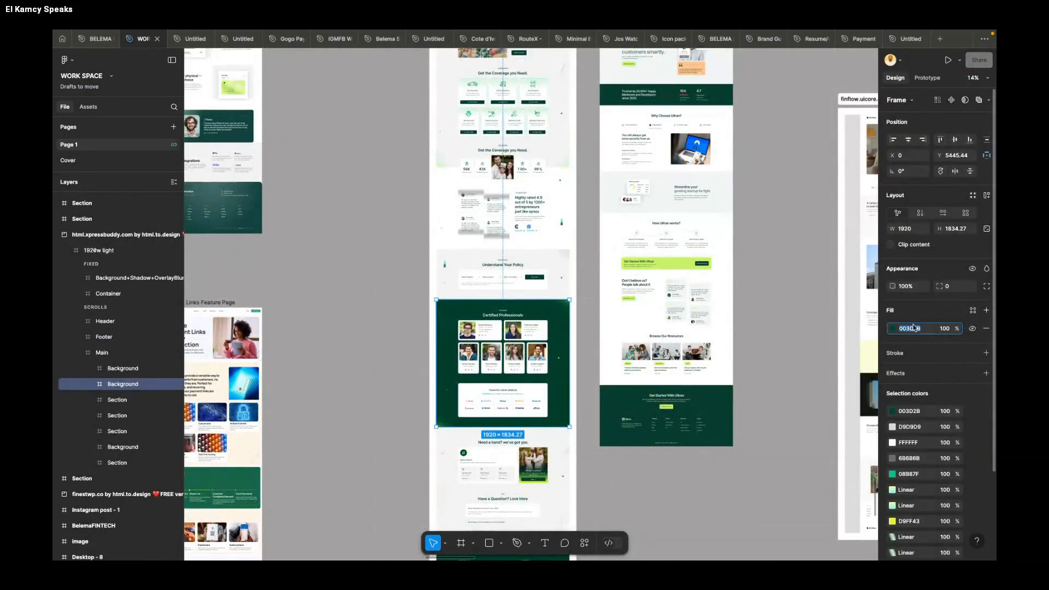
{"action": "left_click", "coordinate": [777, 300]}
{"action": "scroll", "coordinate": [778, 302], "scroll_direction": "down", "scroll_amount": 5}
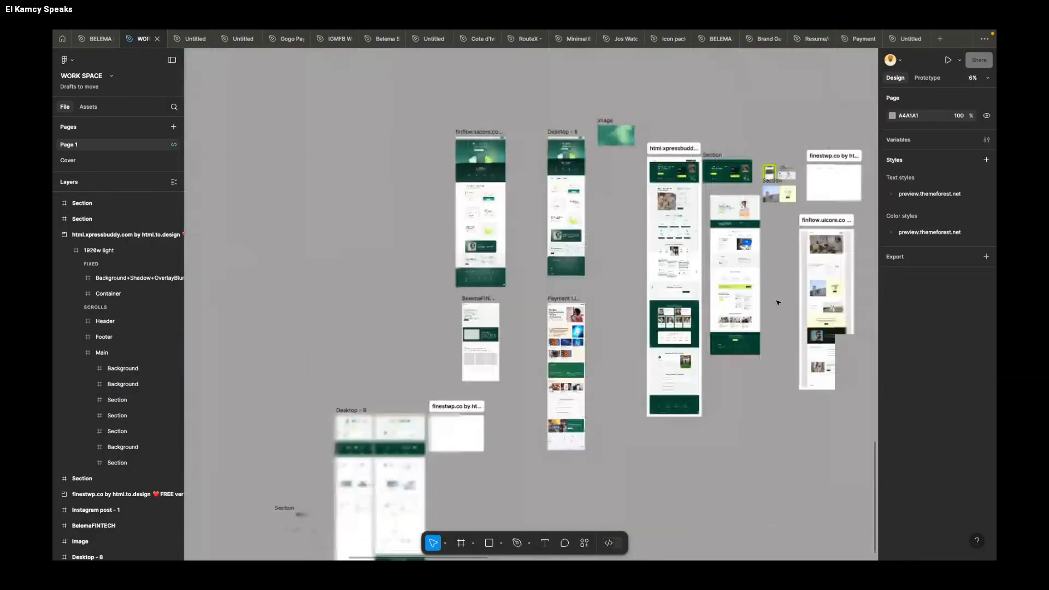
{"action": "scroll", "coordinate": [778, 303], "scroll_direction": "down", "scroll_amount": 2}
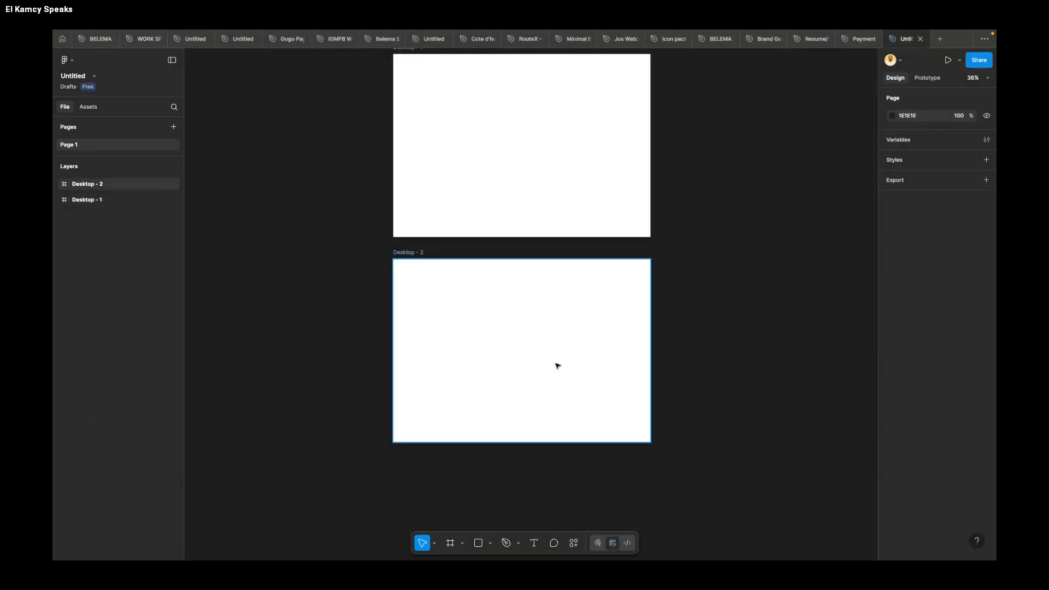
Step: Paste 003D2B as the fill colour of the lower frame in the Untitled file
{"action": "left_click", "coordinate": [518, 378]}
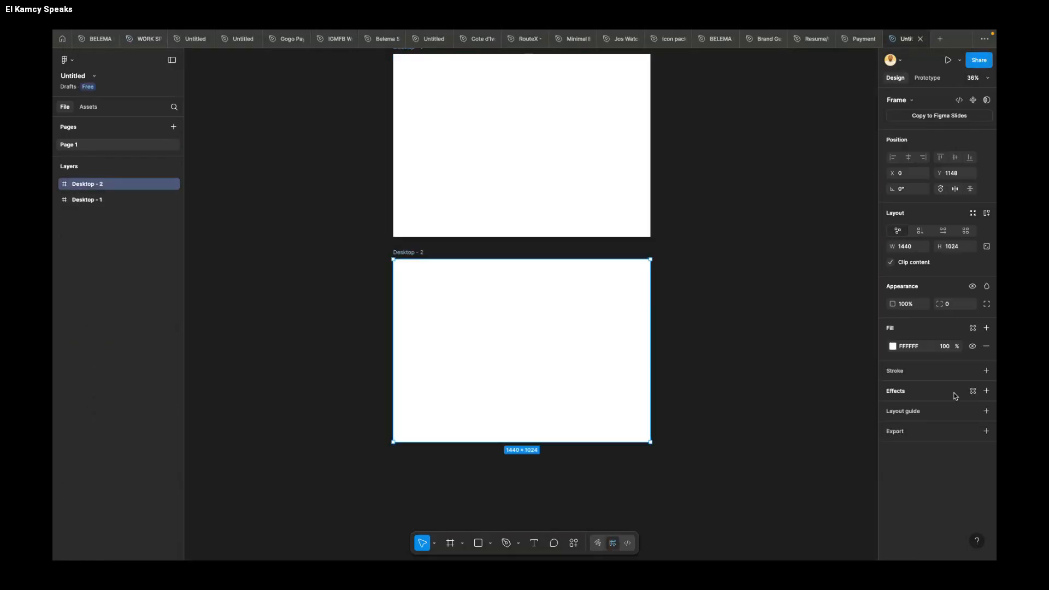
{"action": "left_click", "coordinate": [921, 348]}
{"action": "key", "text": "ctrl+v"}
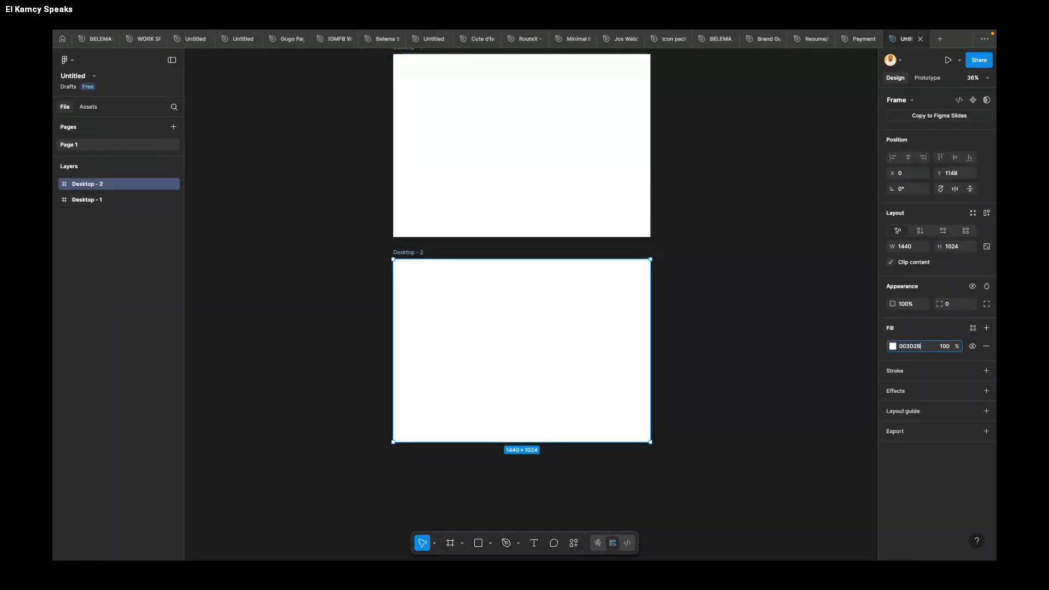
{"action": "key", "text": "Return"}
Step: Narrow the green frame to about 760 wide and nest it inside the white frame at X 0, Y 0
{"action": "left_click_drag", "start_coordinate": [651, 351], "coordinate": [528, 355]}
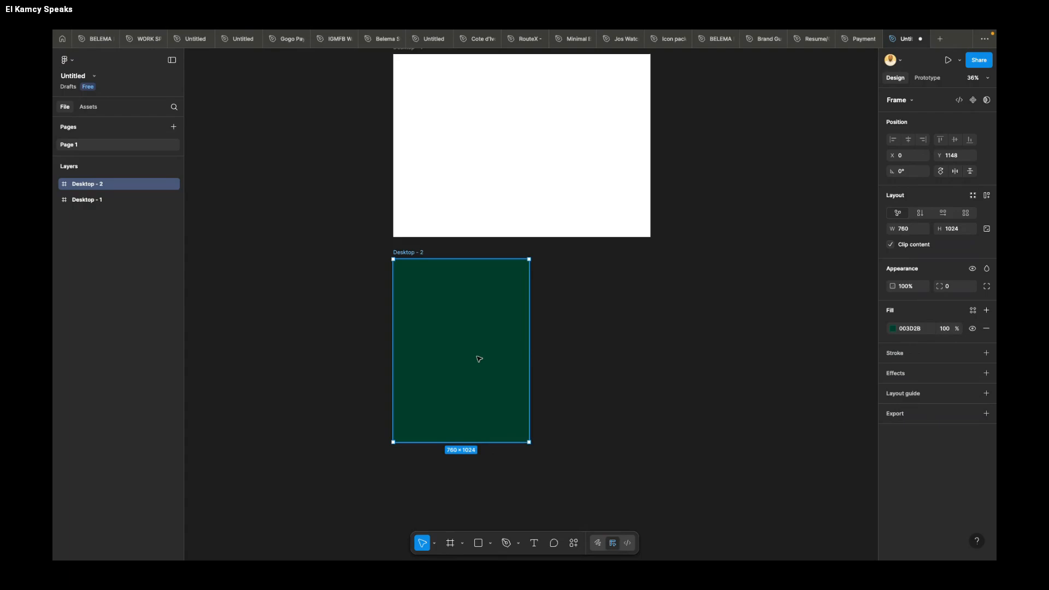
{"action": "scroll", "coordinate": [478, 358], "scroll_direction": "up", "scroll_amount": 3}
{"action": "left_click_drag", "start_coordinate": [473, 394], "coordinate": [470, 191]}
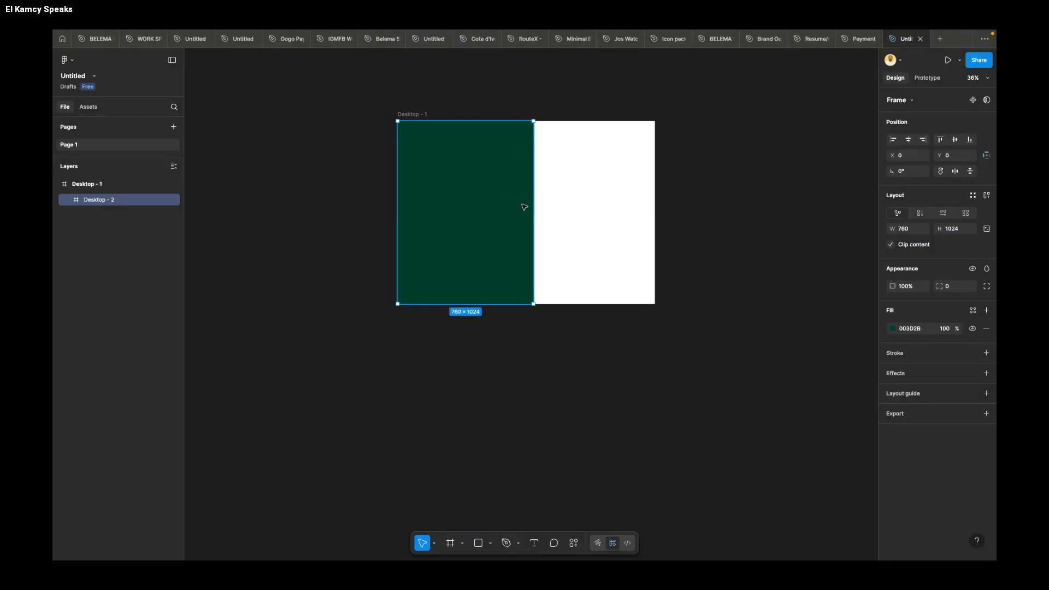
Step: Narrow the green panel further by its inner edge to about 708 wide
{"action": "scroll", "coordinate": [523, 207], "scroll_direction": "up", "scroll_amount": 3}
{"action": "left_click_drag", "start_coordinate": [539, 213], "coordinate": [528, 213]}
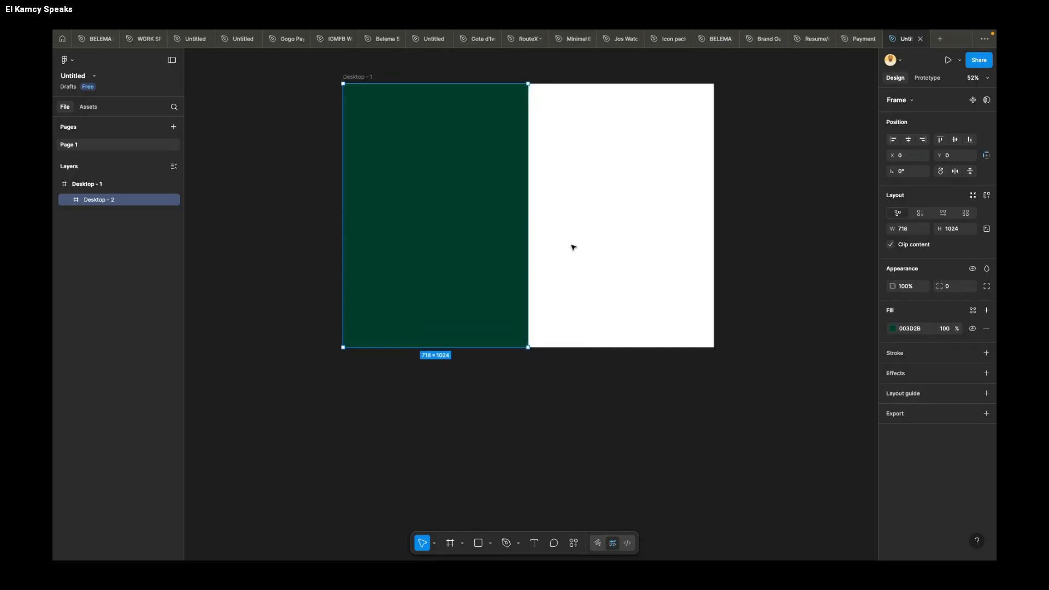
{"action": "left_click", "coordinate": [533, 382]}
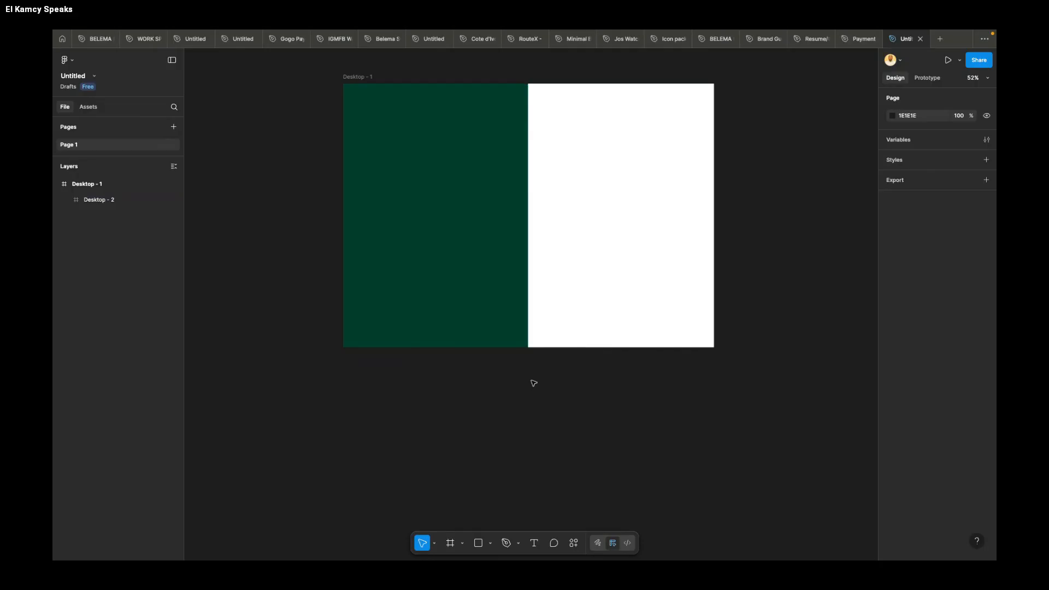
{"action": "left_click", "coordinate": [497, 303]}
{"action": "scroll", "coordinate": [626, 319], "scroll_direction": "up", "scroll_amount": 2}
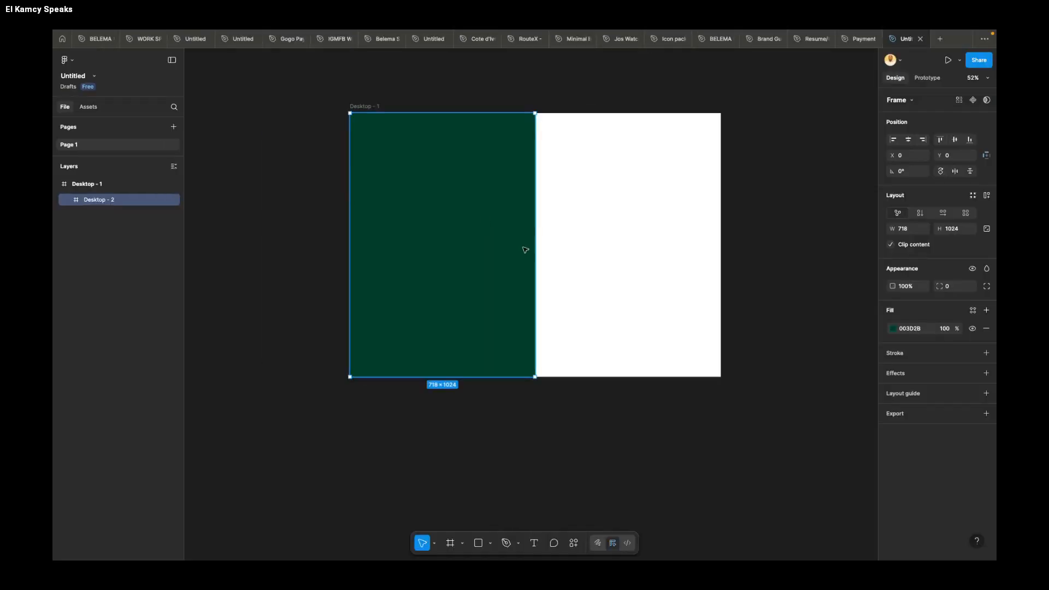
{"action": "left_click_drag", "start_coordinate": [535, 249], "coordinate": [532, 250]}
{"action": "left_click", "coordinate": [577, 78]}
{"action": "scroll", "coordinate": [576, 82], "scroll_direction": "up", "scroll_amount": 3}
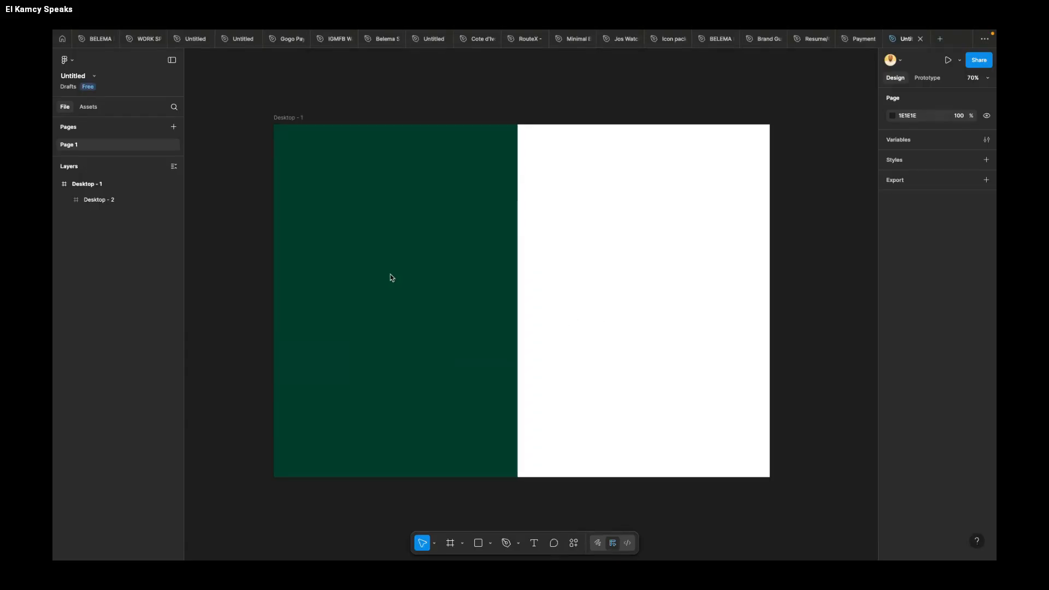
Step: Add the text "Welcome back" near the middle of the green panel
{"action": "left_click", "coordinate": [352, 251]}
{"action": "key", "text": "t"}
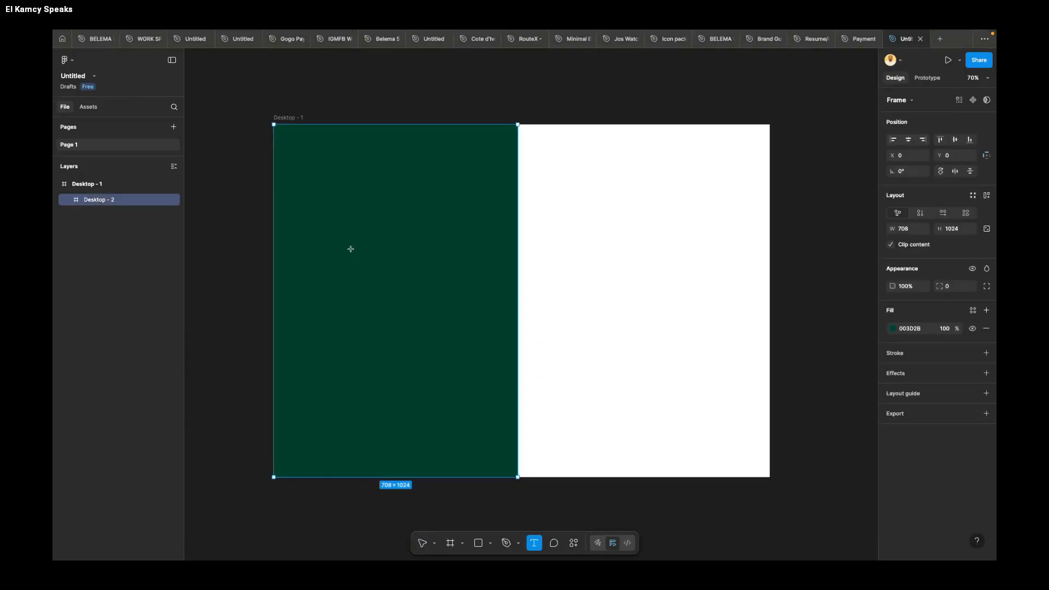
{"action": "left_click", "coordinate": [348, 277]}
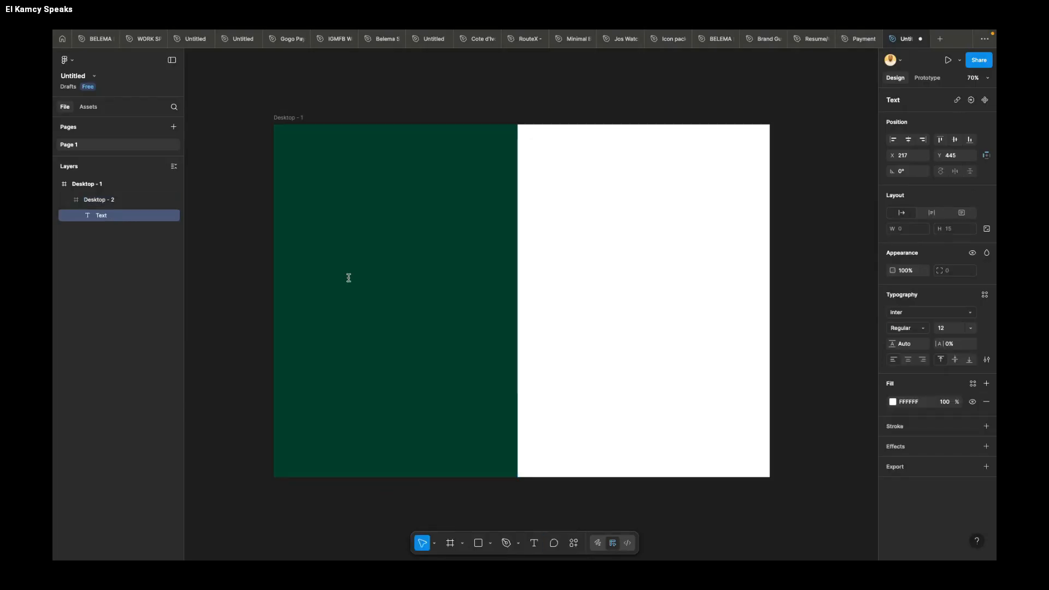
{"action": "type", "text": "Welcome back"}
{"action": "key", "text": "Escape"}
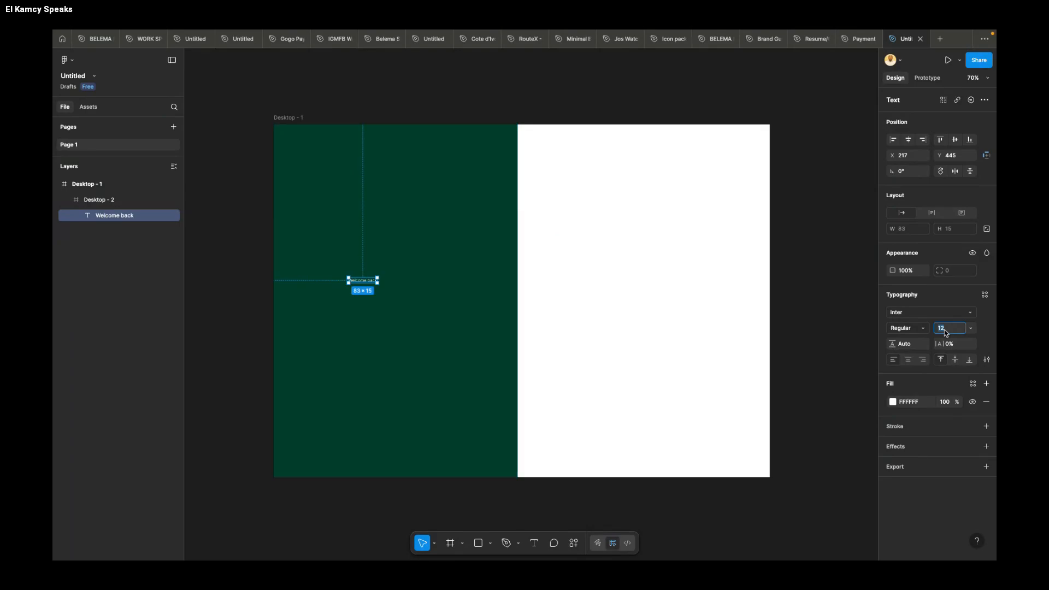
Step: Set the "Welcome back" text to font size 50 and the SF Pro typeface
{"action": "type", "text": "50"}
{"action": "key", "text": "Return"}
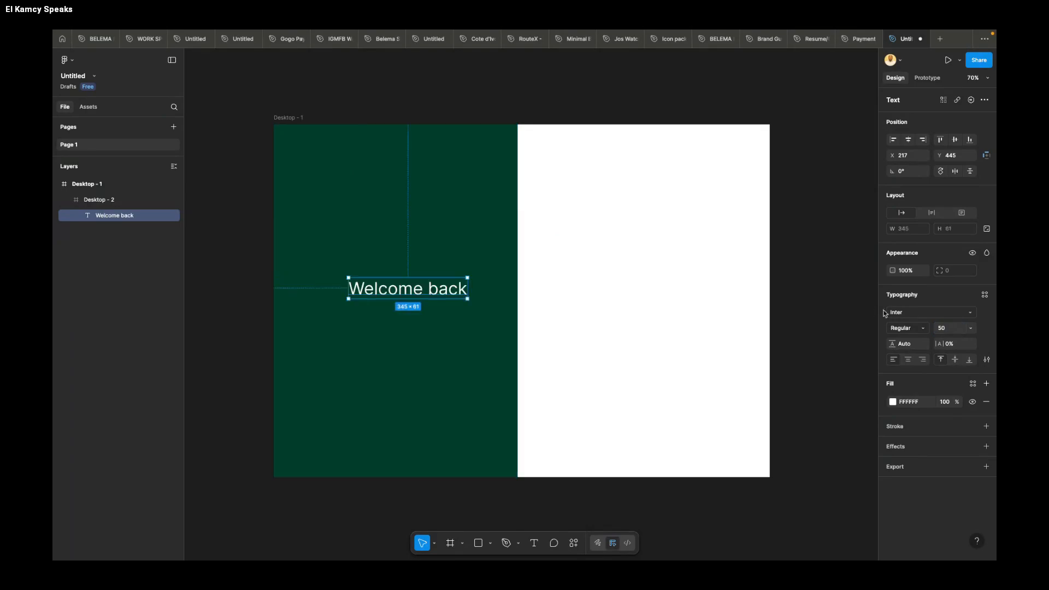
{"action": "left_click", "coordinate": [907, 312]}
{"action": "type", "text": "sf"}
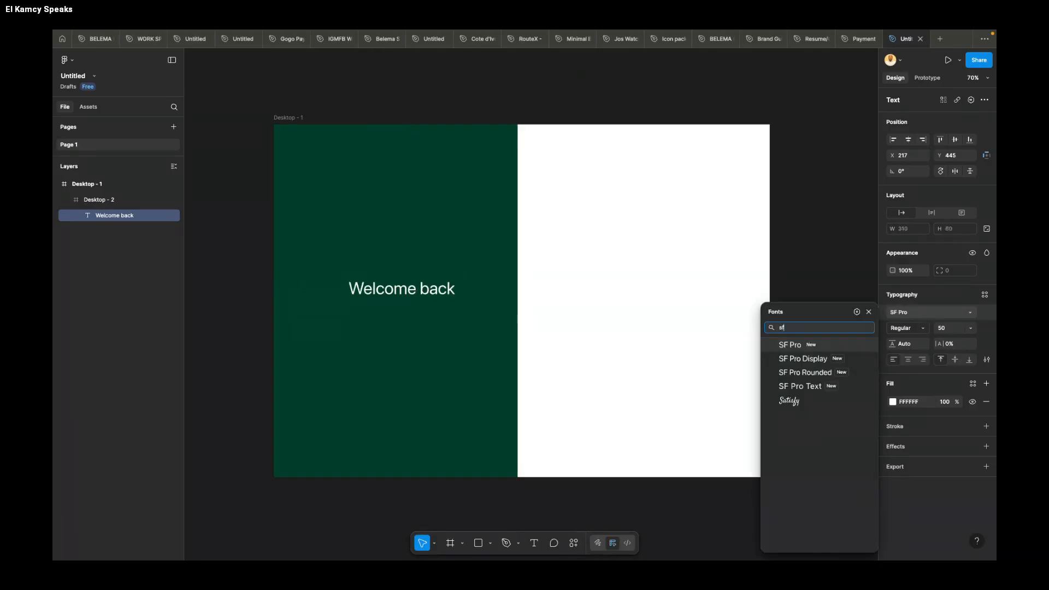
{"action": "key", "text": "Return"}
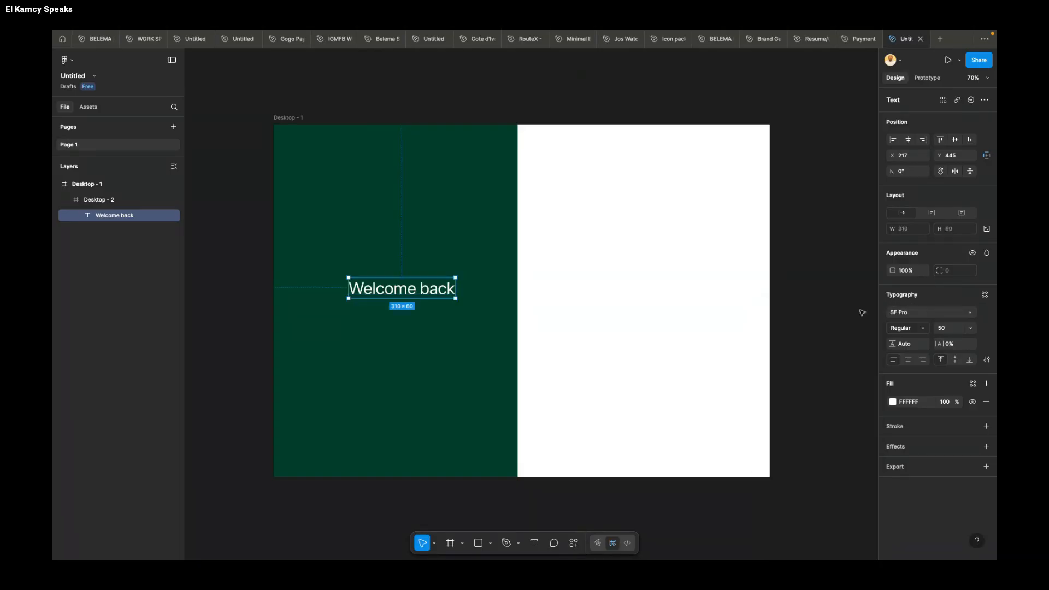
Step: Set the "Welcome back" heading to Bold, shift it to about X 174, Y 452, and place a copy directly beneath it
{"action": "left_click", "coordinate": [905, 329]}
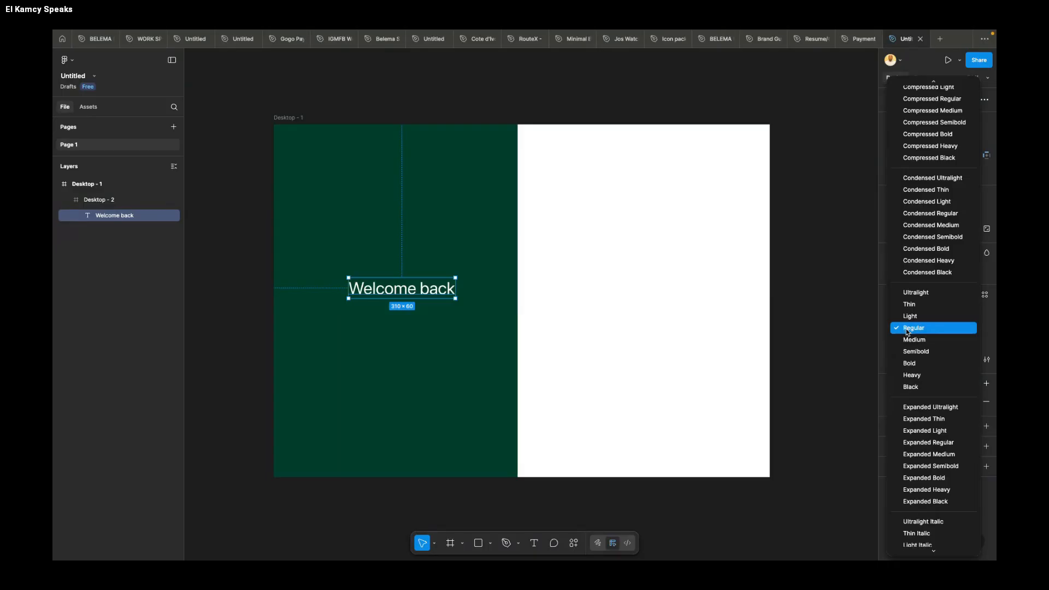
{"action": "left_click", "coordinate": [909, 363]}
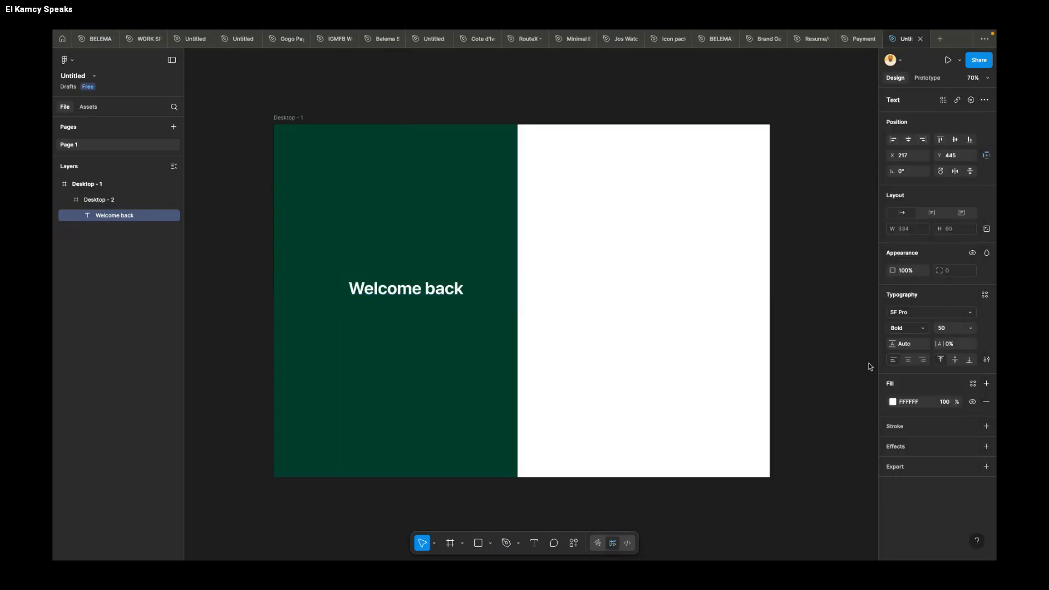
{"action": "left_click_drag", "start_coordinate": [438, 295], "coordinate": [395, 319]}
Step: Replace the text of the copy below the heading with "Manage your Finances"
{"action": "key", "text": "Return"}
{"action": "type", "text": "W"}
{"action": "key", "text": "BackSpace"}
{"action": "key", "text": "BackSpace"}
{"action": "type", "text": "Manage"}
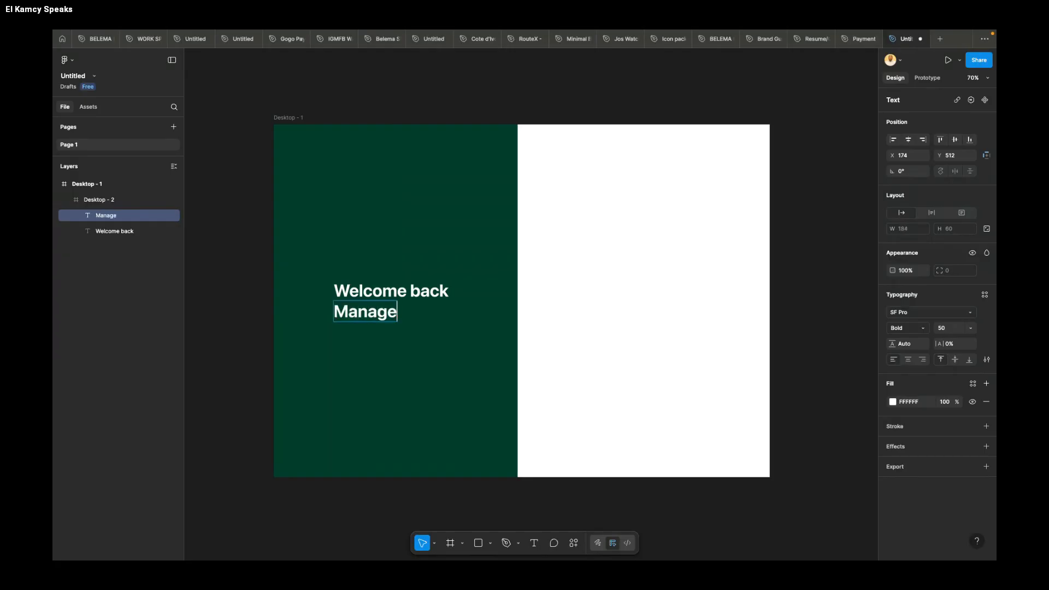
{"action": "type", "text": " your"}
{"action": "type", "text": "yo"}
{"action": "key", "text": "BackSpace"}
{"action": "key", "text": "BackSpace"}
{"action": "type", "text": "Finan"}
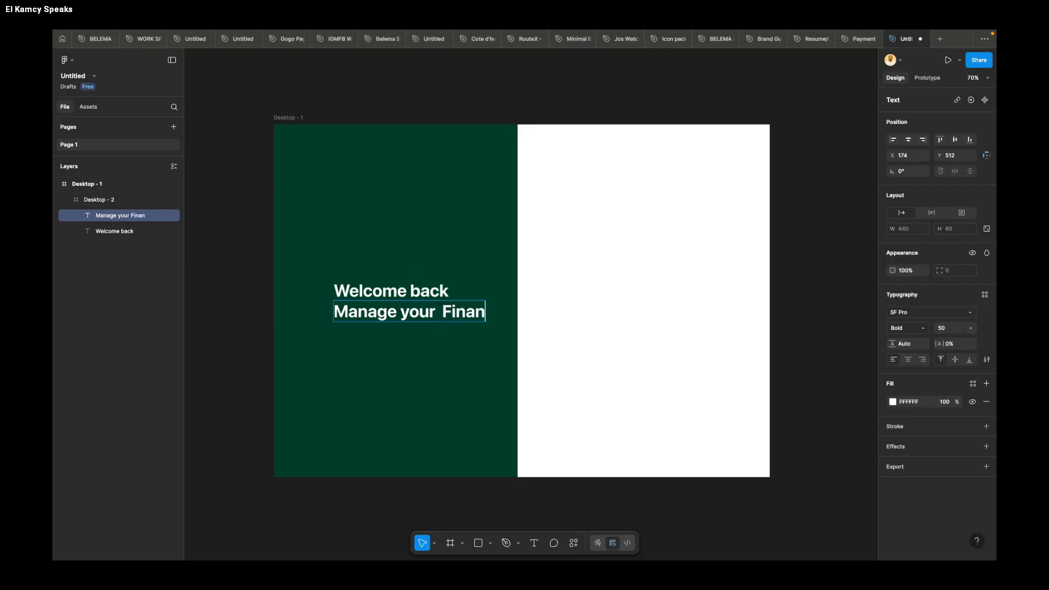
{"action": "type", "text": "ces"}
{"action": "key", "text": "Escape"}
Step: Set the "Manage your Finances" text to font size 20 and Medium weight
{"action": "left_click", "coordinate": [954, 327]}
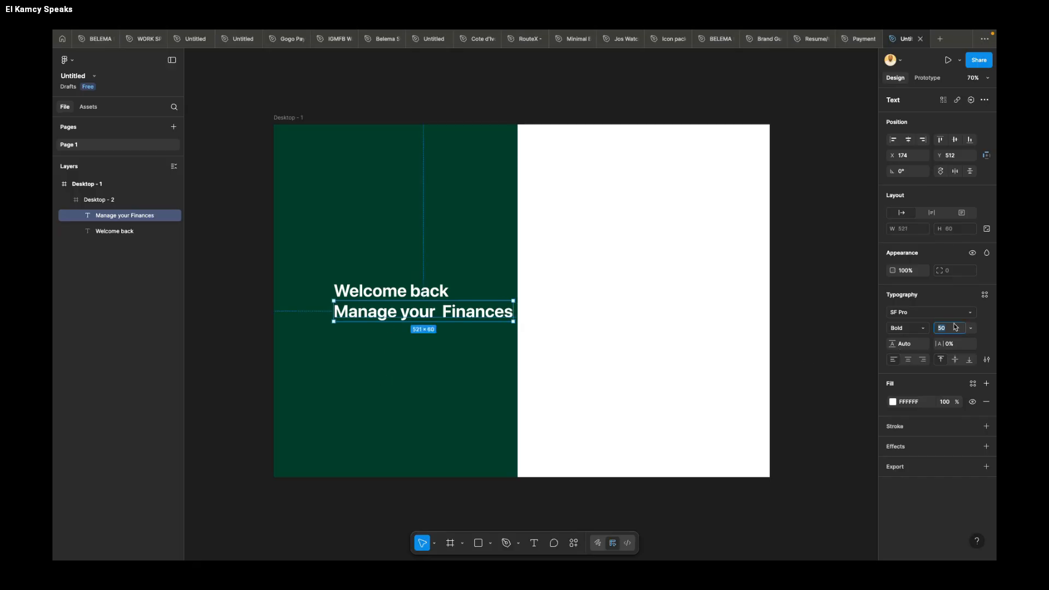
{"action": "type", "text": "20"}
{"action": "key", "text": "Return"}
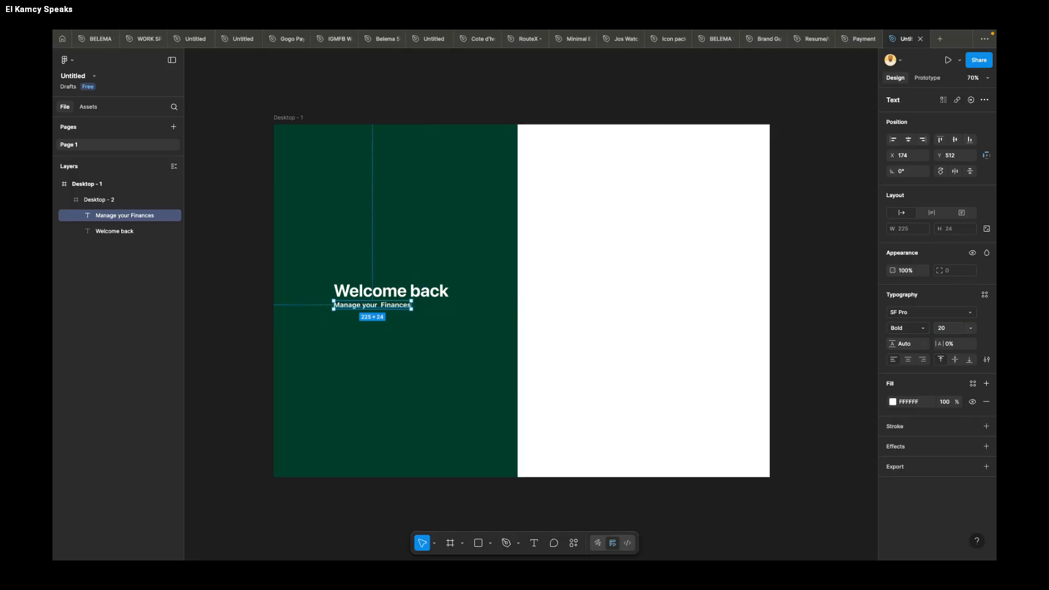
{"action": "left_click", "coordinate": [909, 328]}
{"action": "left_click", "coordinate": [915, 304]}
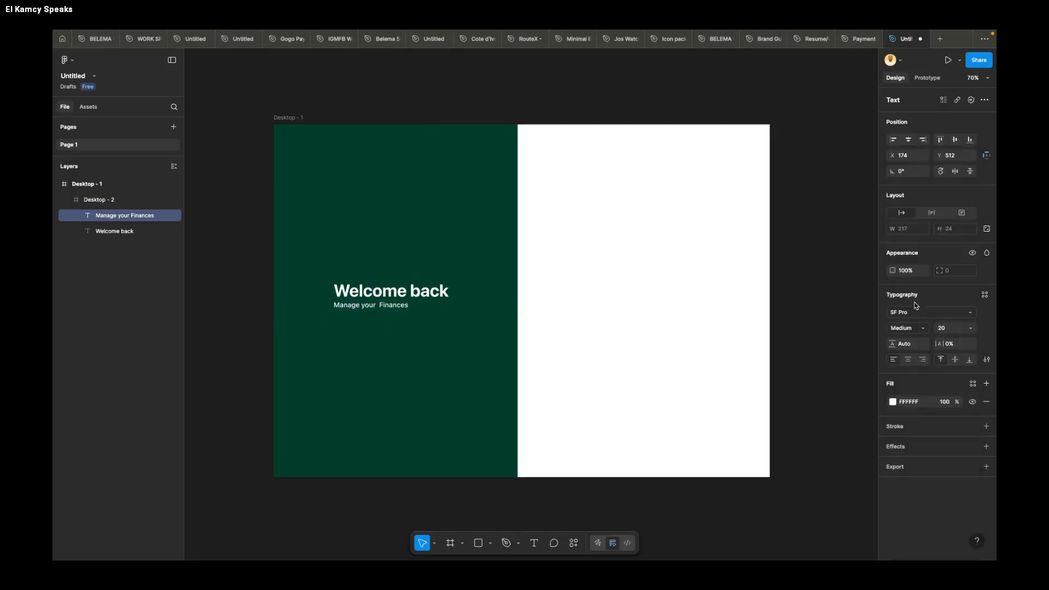
Step: Extend the subtitle so its first line reads "Manage your Finances with ease and security."
{"action": "double_click", "coordinate": [393, 307]}
{"action": "key", "text": "Right"}
{"action": "type", "text": "with ease"}
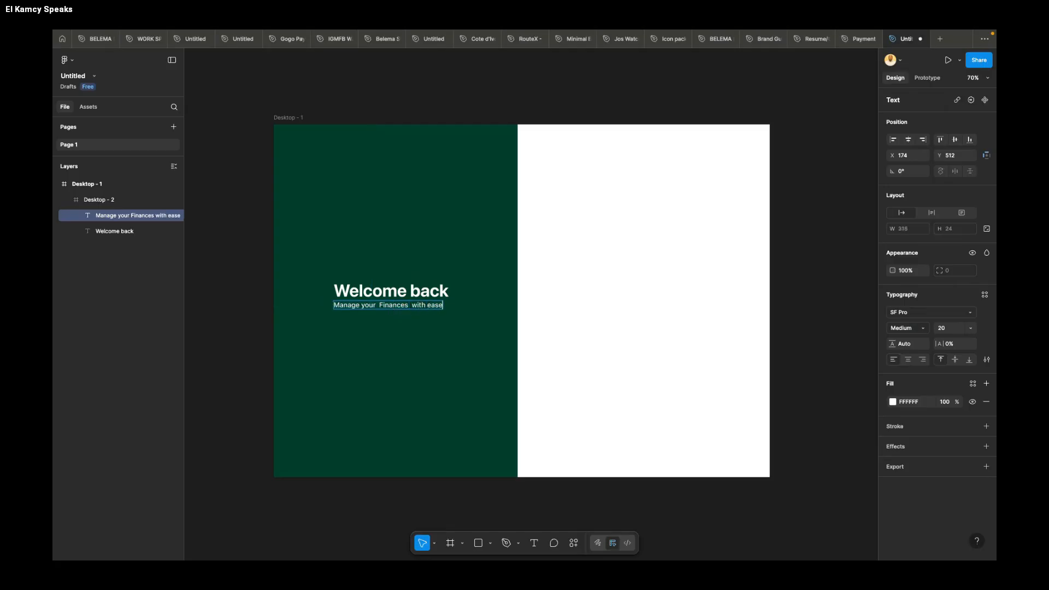
{"action": "type", "text": " and security"}
{"action": "key", "text": "Return"}
{"action": "key", "text": "BackSpace"}
Step: Add a second line to the subtitle reading "Login to access your dashboard"
{"action": "key", "text": "Return"}
{"action": "type", "text": "Login to access your dashboard"}
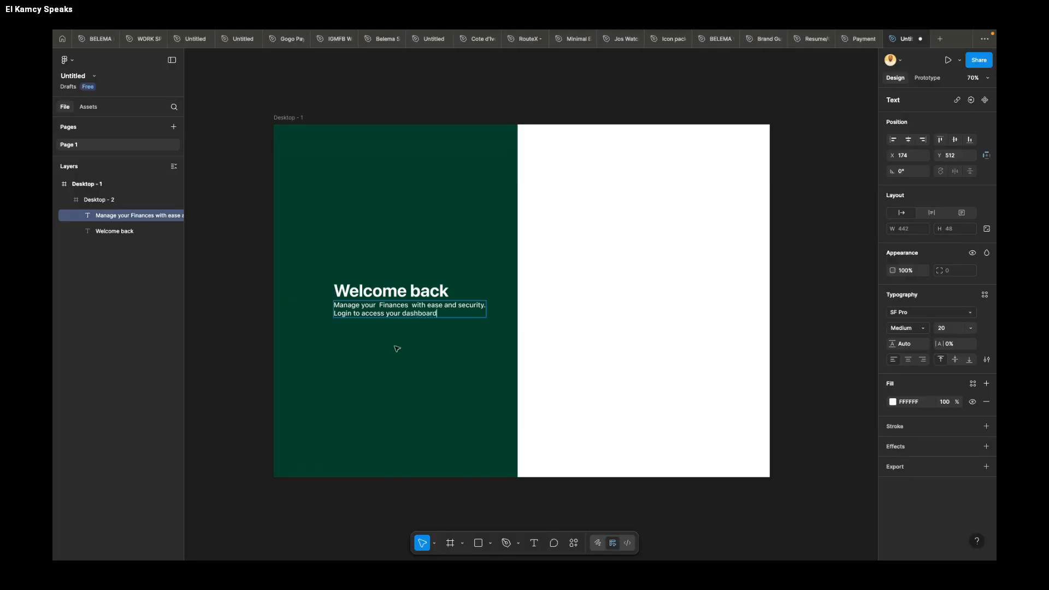
{"action": "key", "text": "Escape"}
Step: Center-align the subtitle's lines and position it at the green panel's horizontal centre, about 8 px below the heading
{"action": "left_click", "coordinate": [908, 360]}
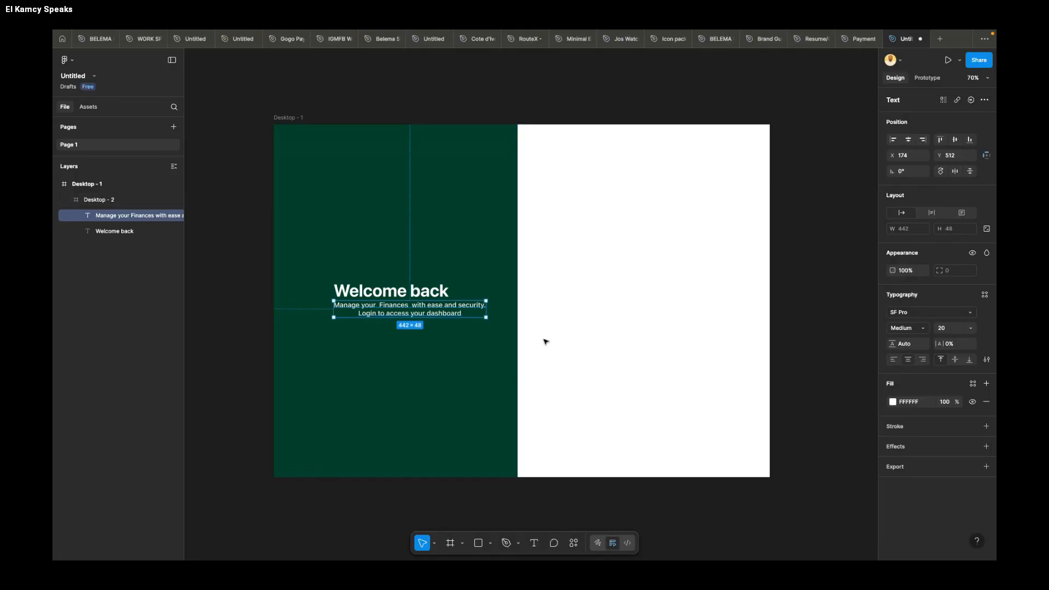
{"action": "left_click_drag", "start_coordinate": [444, 310], "coordinate": [429, 309]}
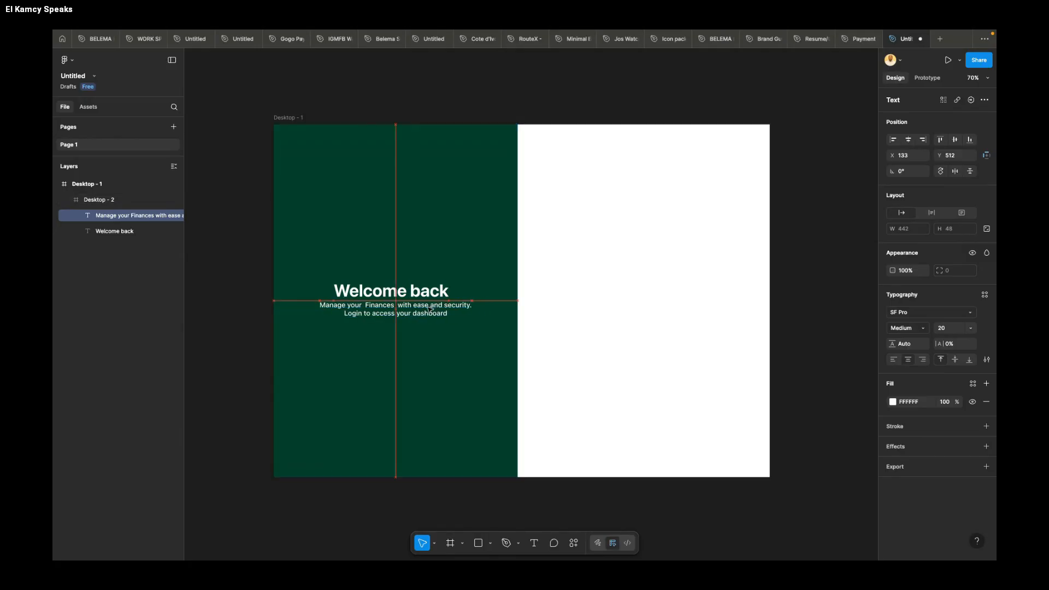
{"action": "key", "text": "Down"}
{"action": "key", "text": "Down"}
{"action": "key", "text": "Down"}
{"action": "key", "text": "Down"}
{"action": "key", "text": "Down"}
{"action": "key", "text": "Down"}
{"action": "key", "text": "Down"}
{"action": "key", "text": "Down"}
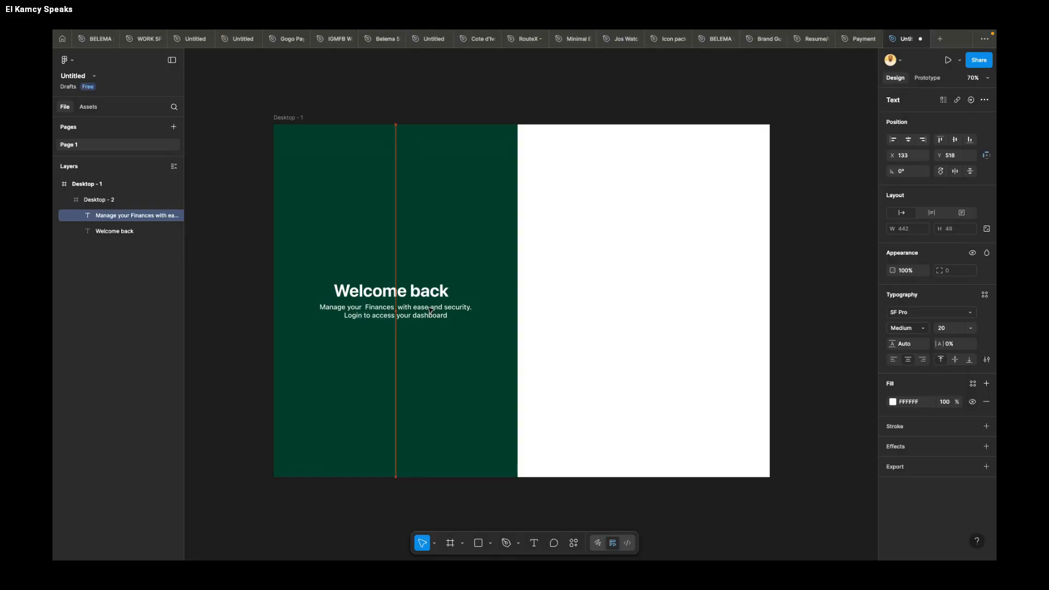
Step: Combine the heading and subtitle into a vertical auto layout with centered alignment and a gap of 8
{"action": "left_click", "coordinate": [435, 295]}
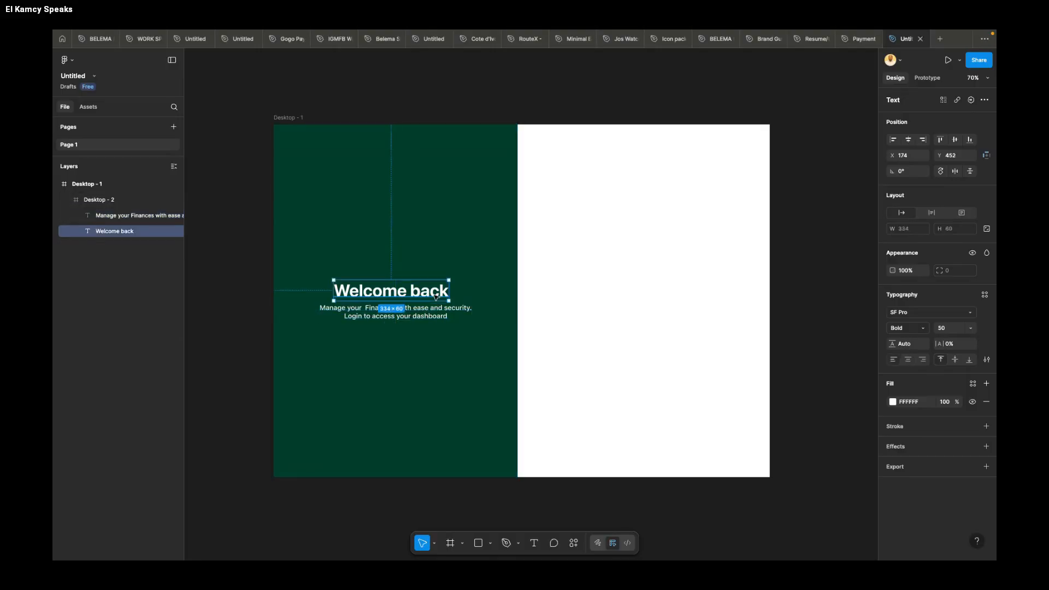
{"action": "left_click", "coordinate": [434, 317], "text": "shift"}
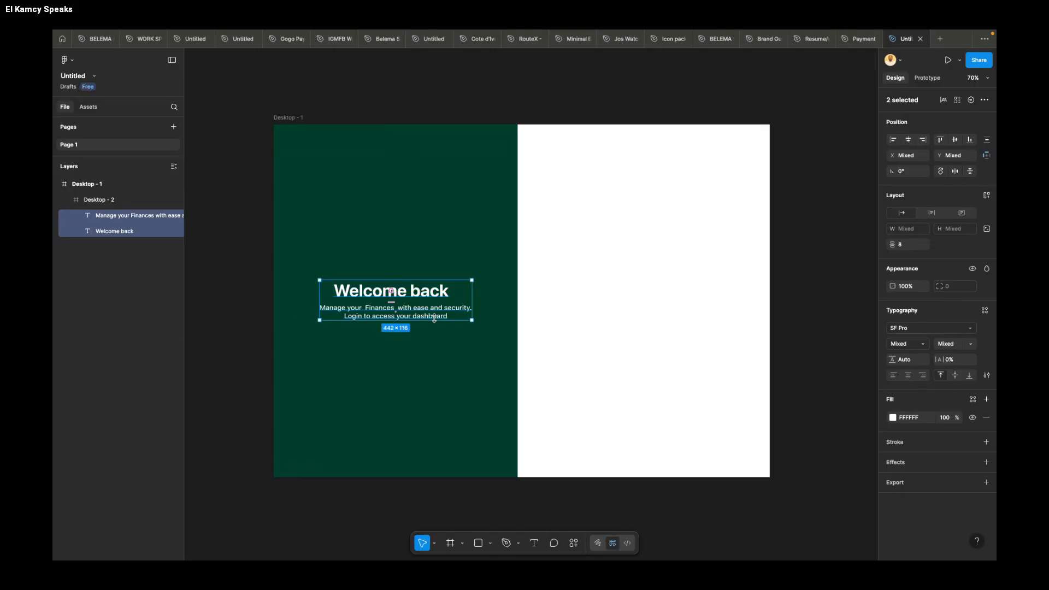
{"action": "key", "text": "shift+a"}
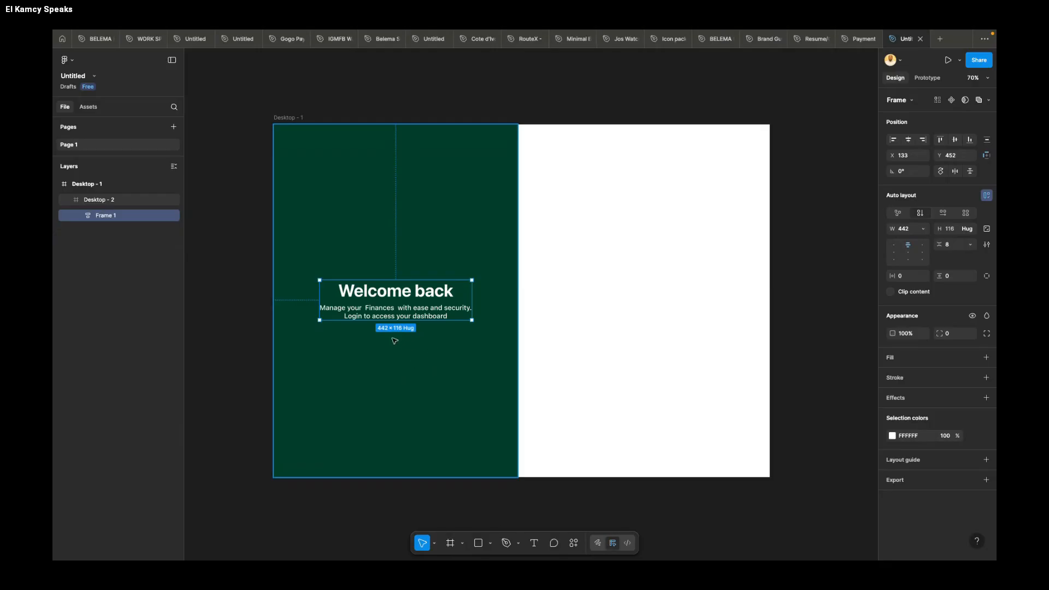
Step: Draw a frame about 551 wide in the upper part of the white panel and set its height to 70
{"action": "left_click", "coordinate": [624, 236]}
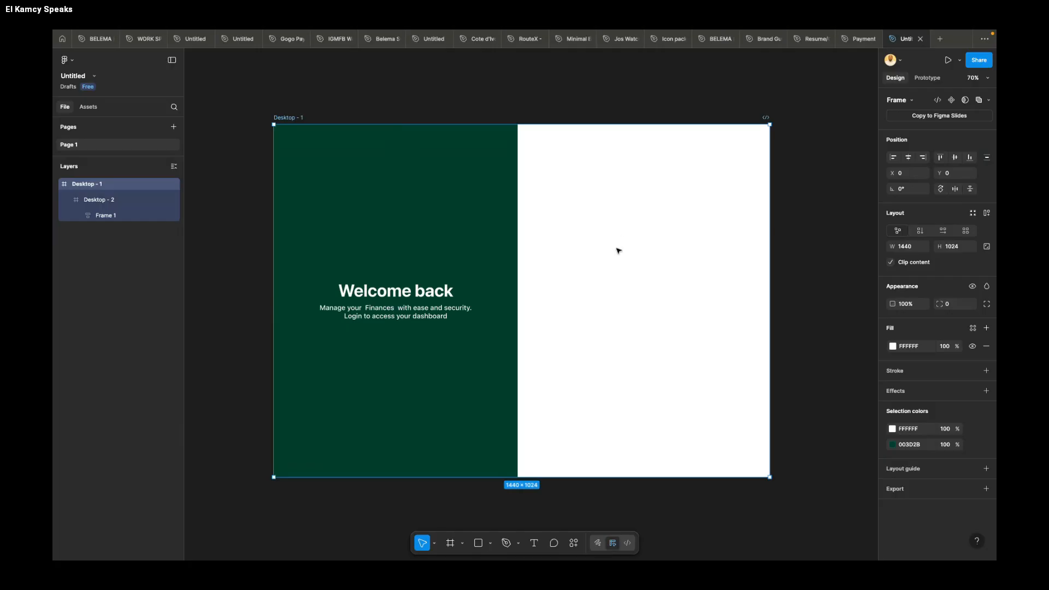
{"action": "key", "text": "f"}
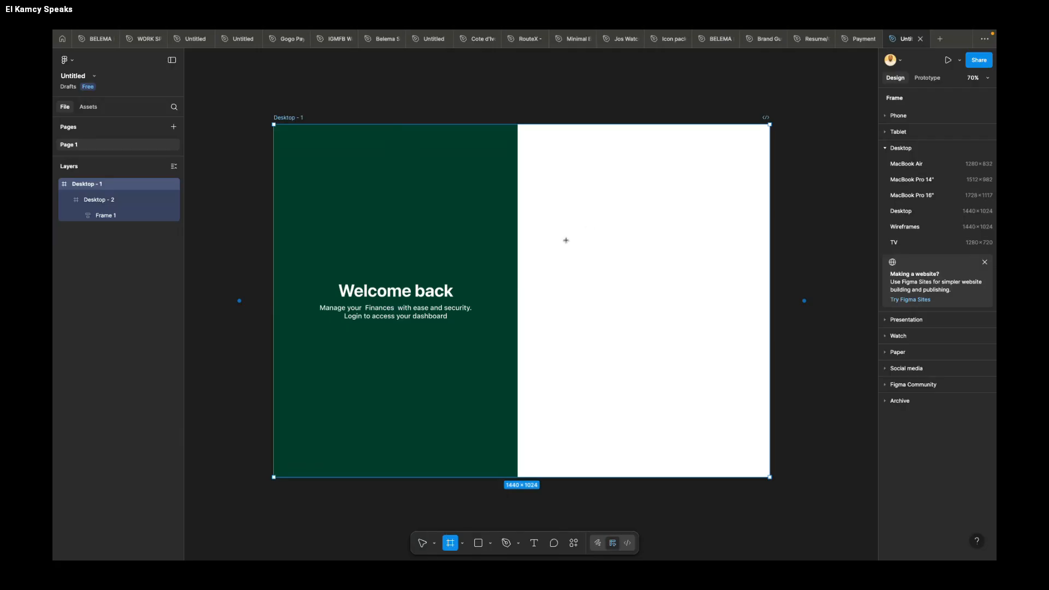
{"action": "left_click_drag", "start_coordinate": [553, 230], "coordinate": [705, 245]}
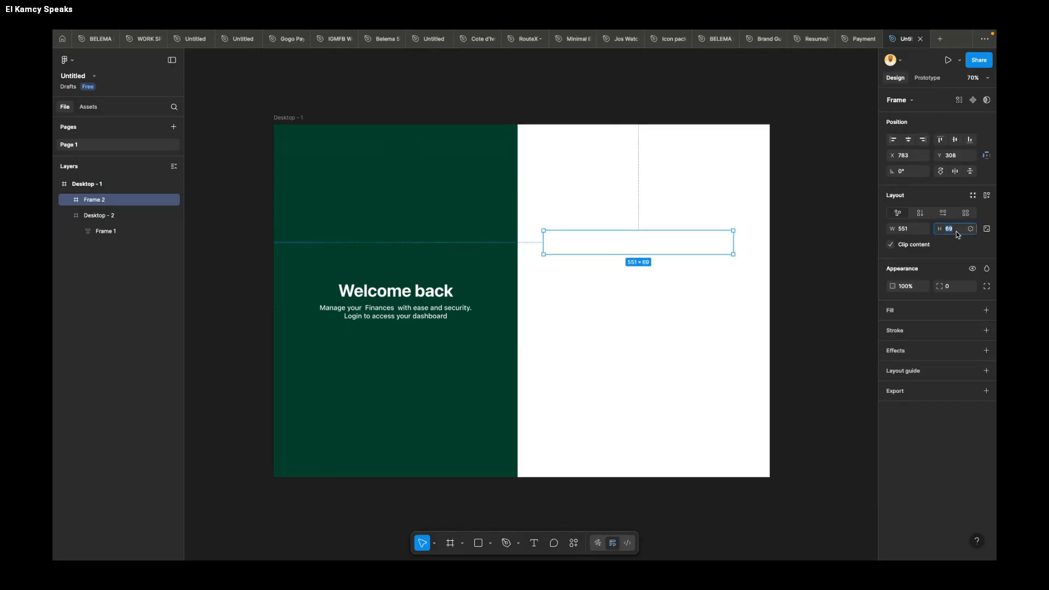
{"action": "type", "text": "70"}
{"action": "key", "text": "Return"}
Step: Give the new frame a white fill and a 1 px inside black stroke at 30% opacity
{"action": "left_click", "coordinate": [895, 311]}
{"action": "left_click", "coordinate": [908, 349]}
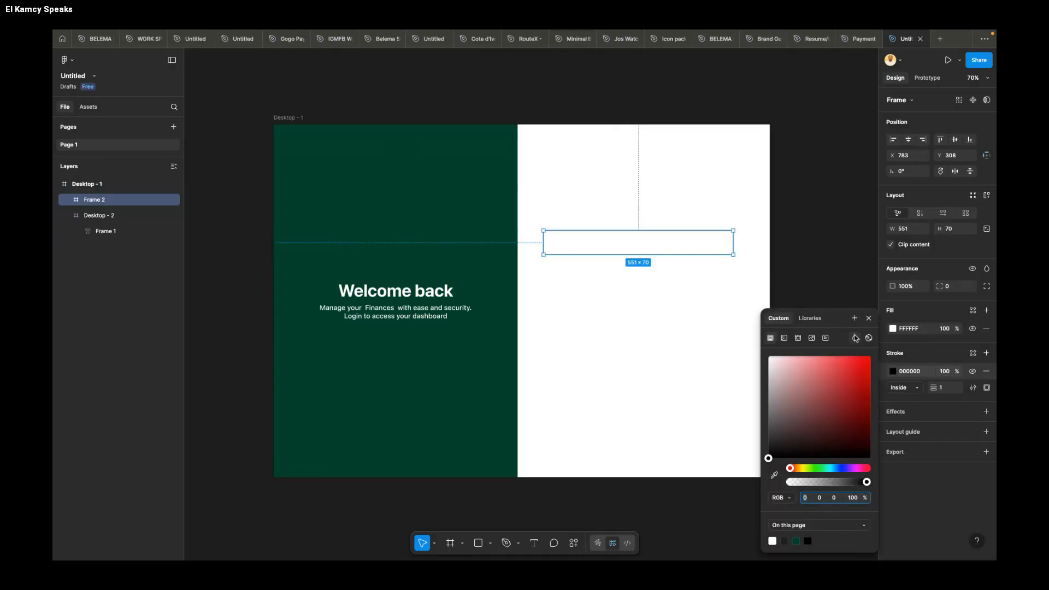
{"action": "left_click", "coordinate": [946, 372]}
{"action": "left_click", "coordinate": [946, 372]}
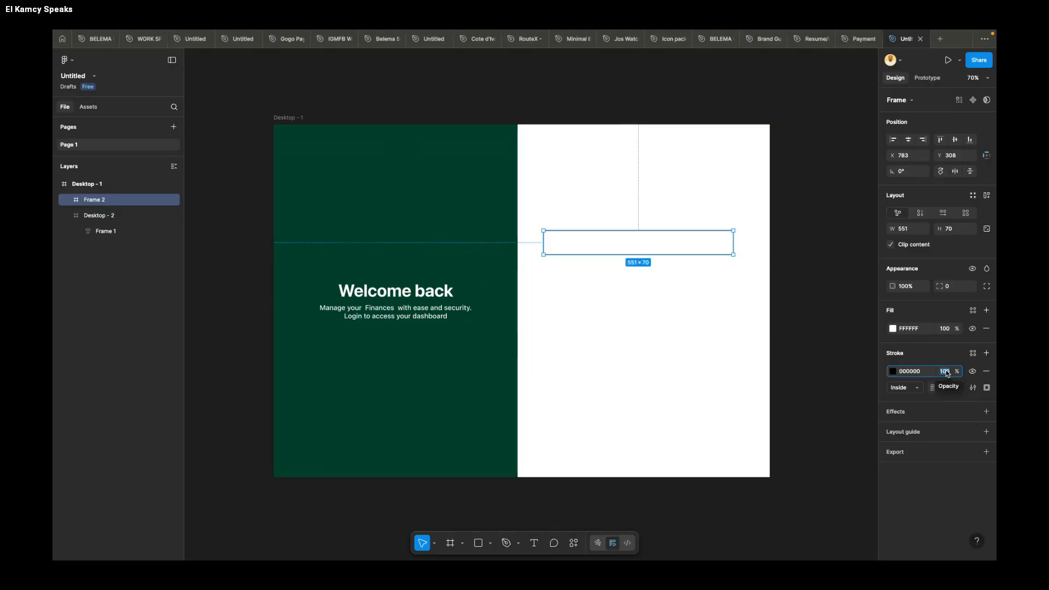
{"action": "type", "text": "30"}
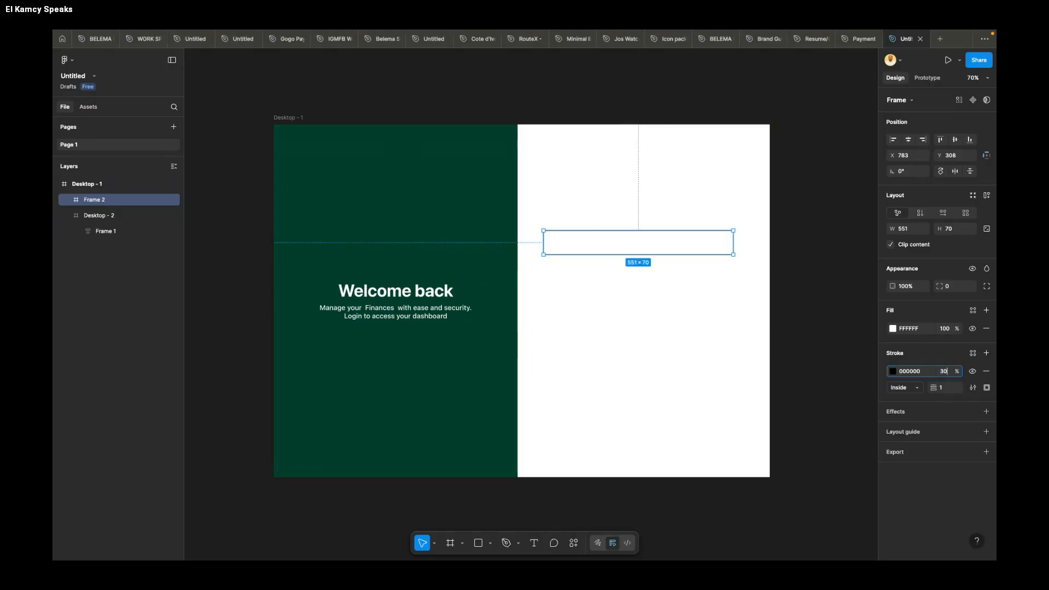
{"action": "key", "text": "Return"}
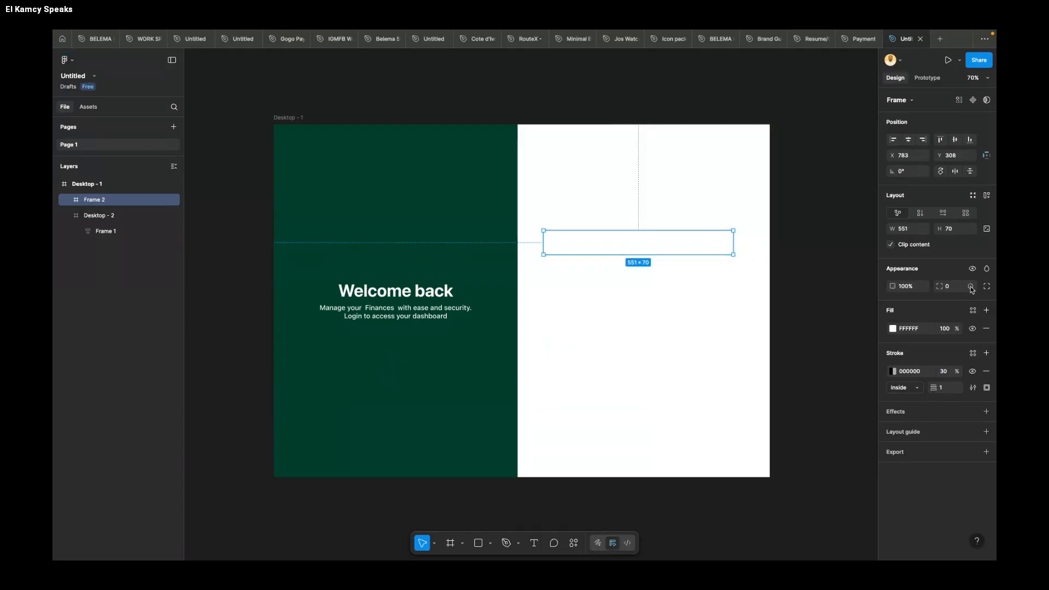
Step: Set the corner radius of the outlined frame to 15
{"action": "left_click", "coordinate": [951, 288]}
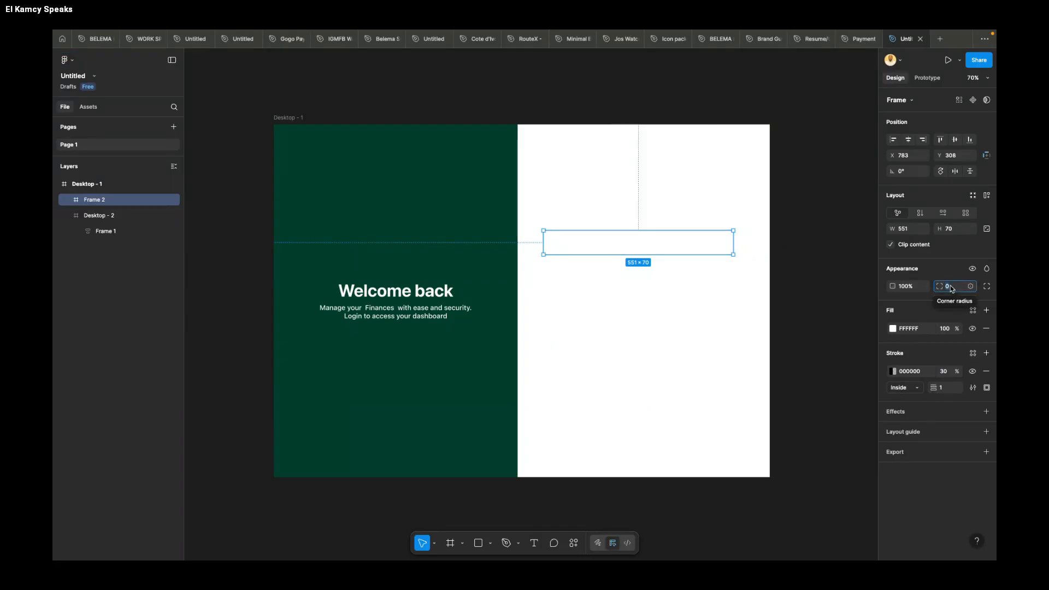
{"action": "type", "text": "15"}
{"action": "key", "text": "Return"}
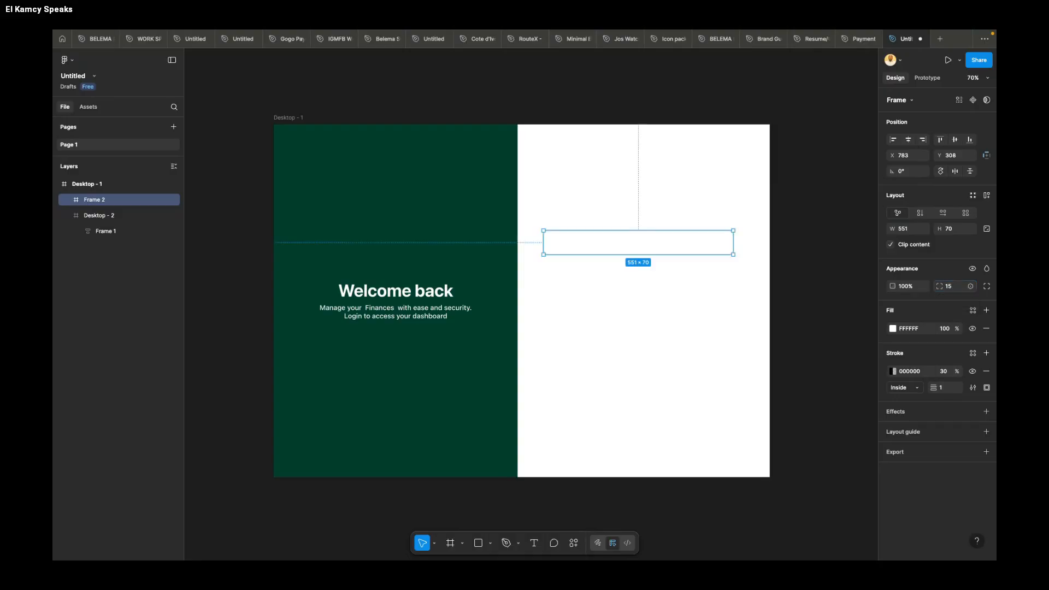
Step: Center the rounded field horizontally in the white panel, at about X 799, Y 309
{"action": "left_click_drag", "start_coordinate": [658, 244], "coordinate": [665, 247]}
{"action": "key", "text": "alt"}
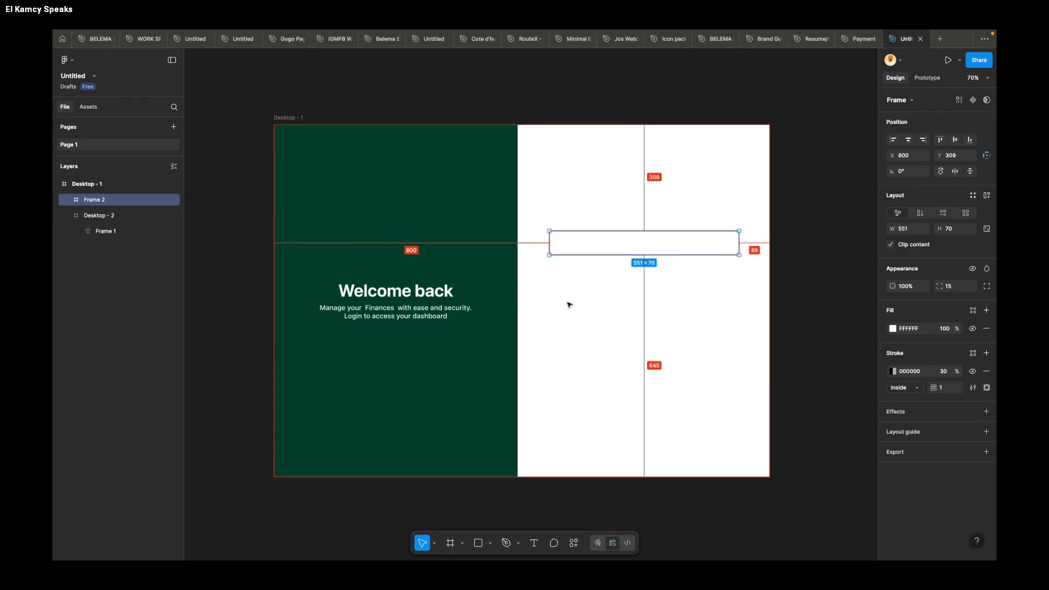
{"action": "key", "text": "Left"}
{"action": "key", "text": "Left"}
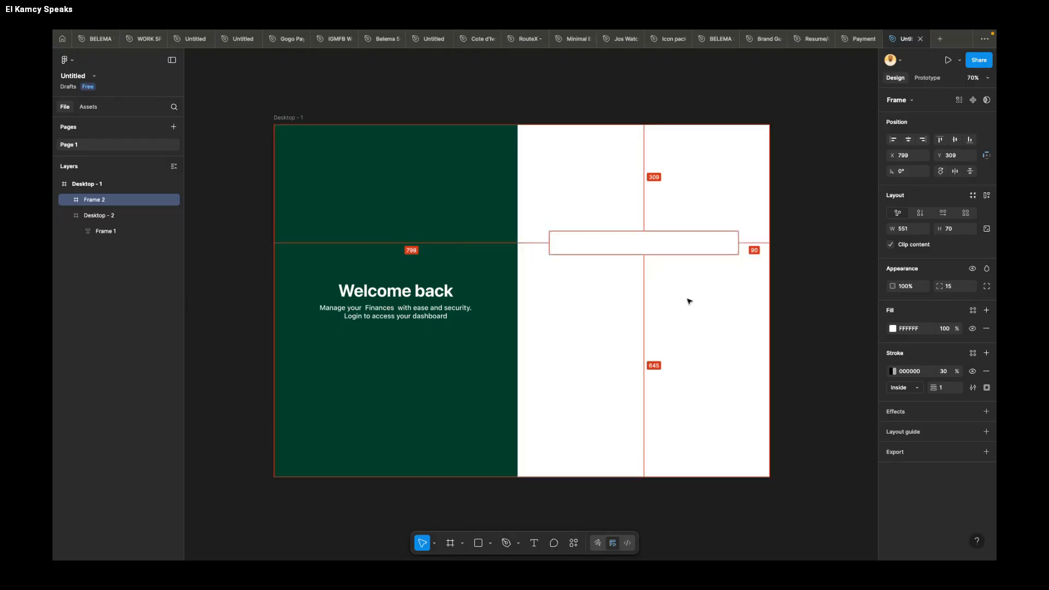
{"action": "key", "text": "Right"}
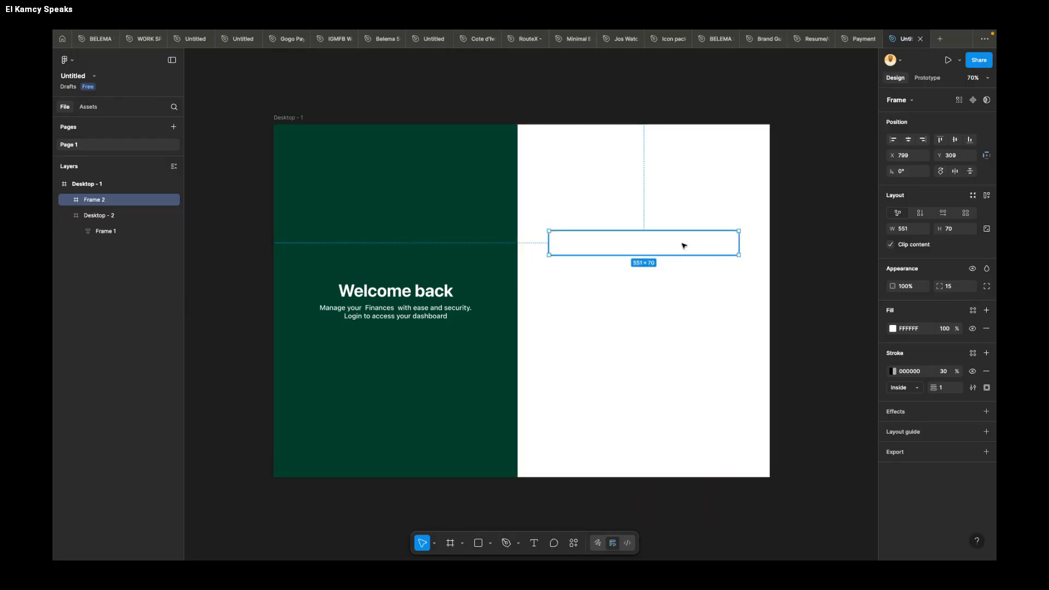
Step: Add the placeholder text "Enter your full name" inside the rounded field
{"action": "scroll", "coordinate": [684, 246], "scroll_direction": "up", "scroll_amount": 5}
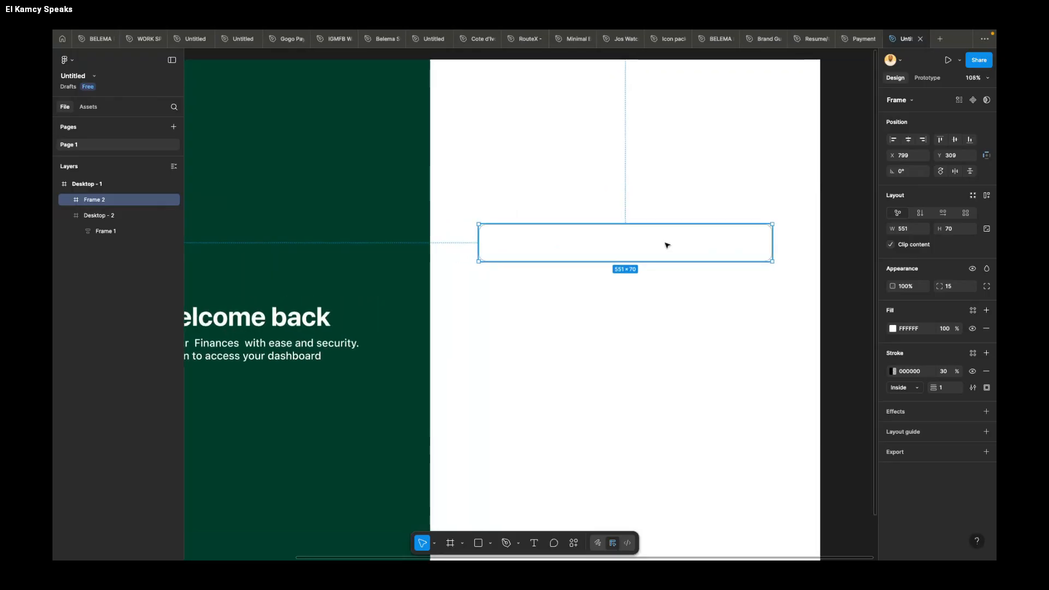
{"action": "key", "text": "t"}
{"action": "left_click", "coordinate": [634, 242]}
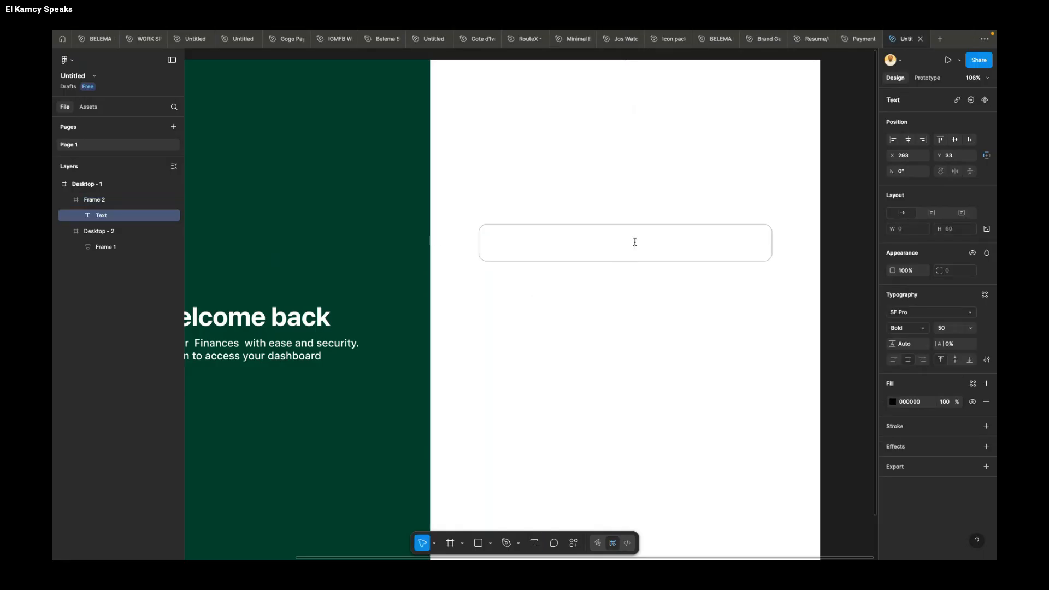
{"action": "type", "text": "enter"}
{"action": "key", "text": "BackSpace"}
{"action": "key", "text": "BackSpace"}
{"action": "key", "text": "BackSpace"}
{"action": "key", "text": "BackSpace"}
{"action": "key", "text": "BackSpace"}
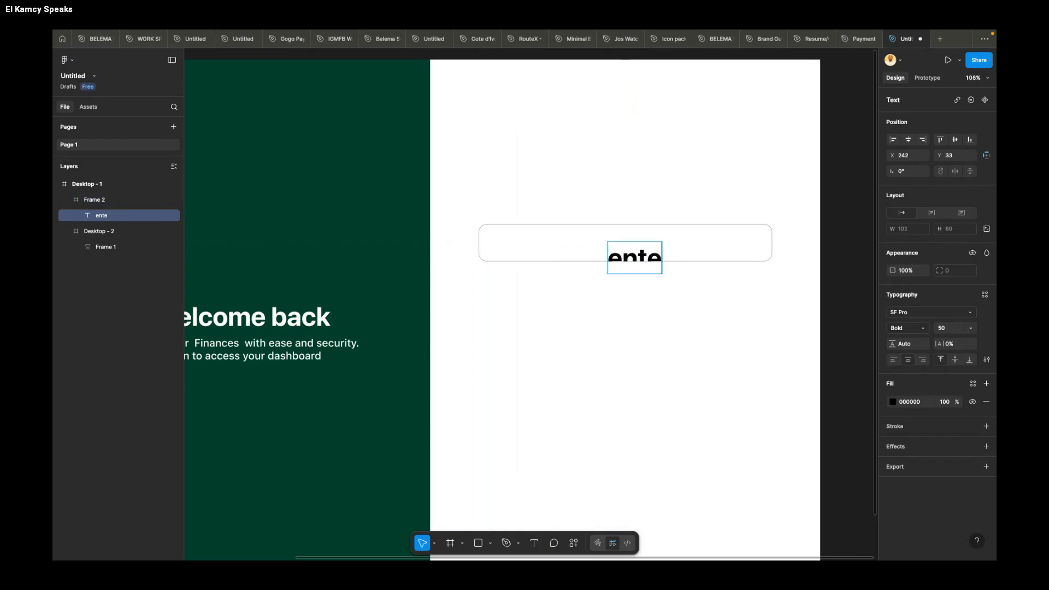
{"action": "type", "text": "Ent"}
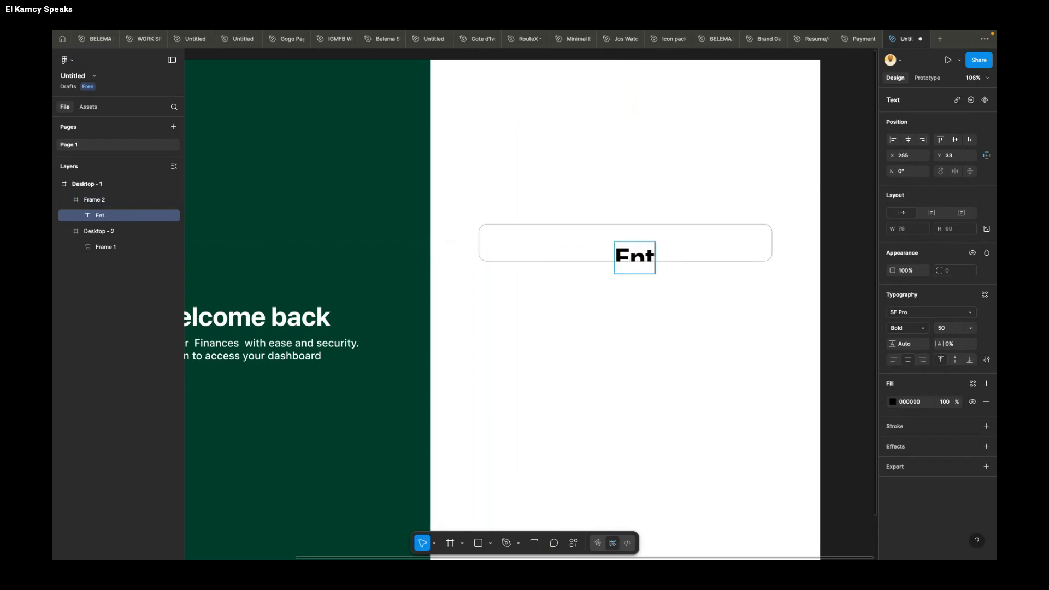
{"action": "type", "text": "er full"}
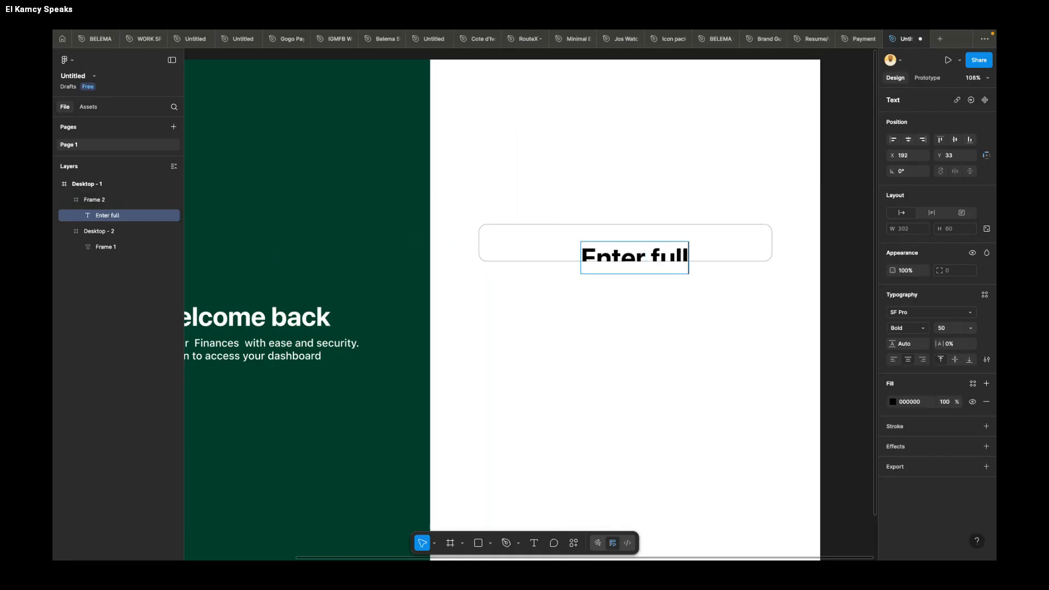
{"action": "type", "text": " name"}
{"action": "left_click", "coordinate": [617, 252]}
{"action": "type", "text": "your"}
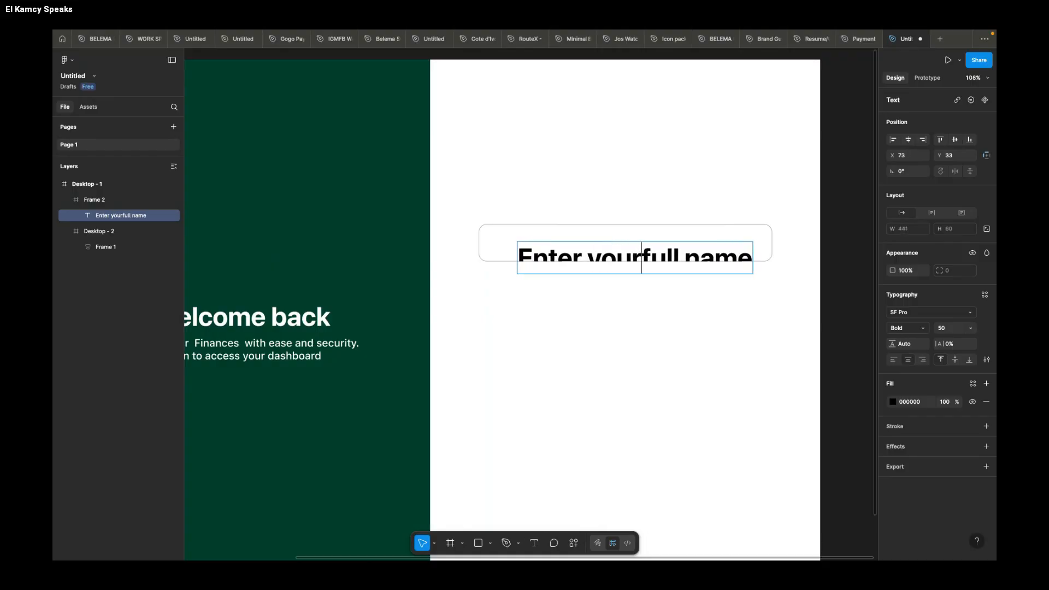
{"action": "key", "text": "Escape"}
Step: Set the placeholder text's font size to 20 and its weight to Medium
{"action": "left_click", "coordinate": [944, 327]}
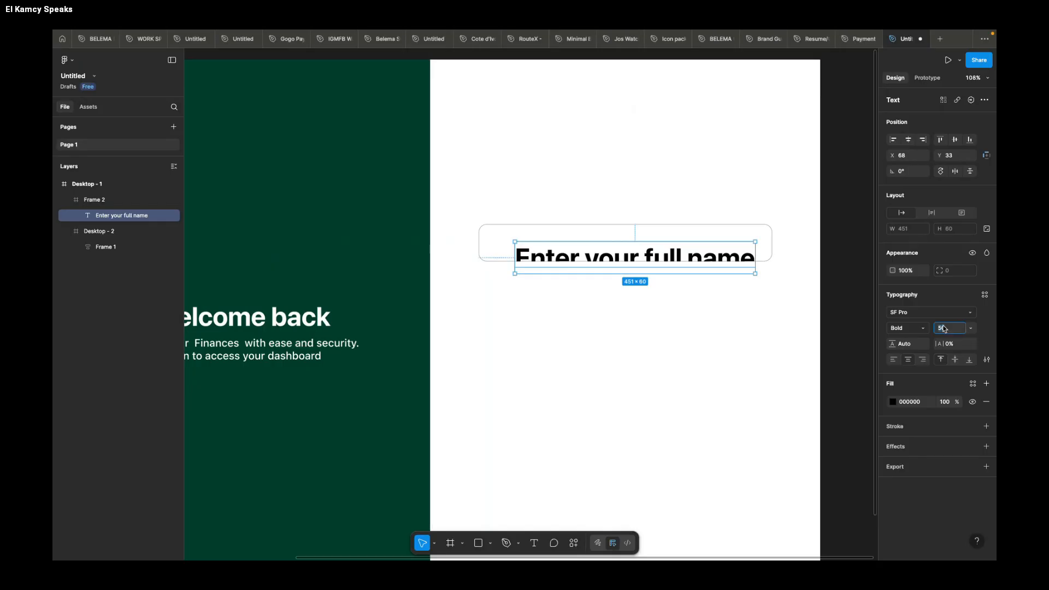
{"action": "type", "text": "20"}
{"action": "key", "text": "Return"}
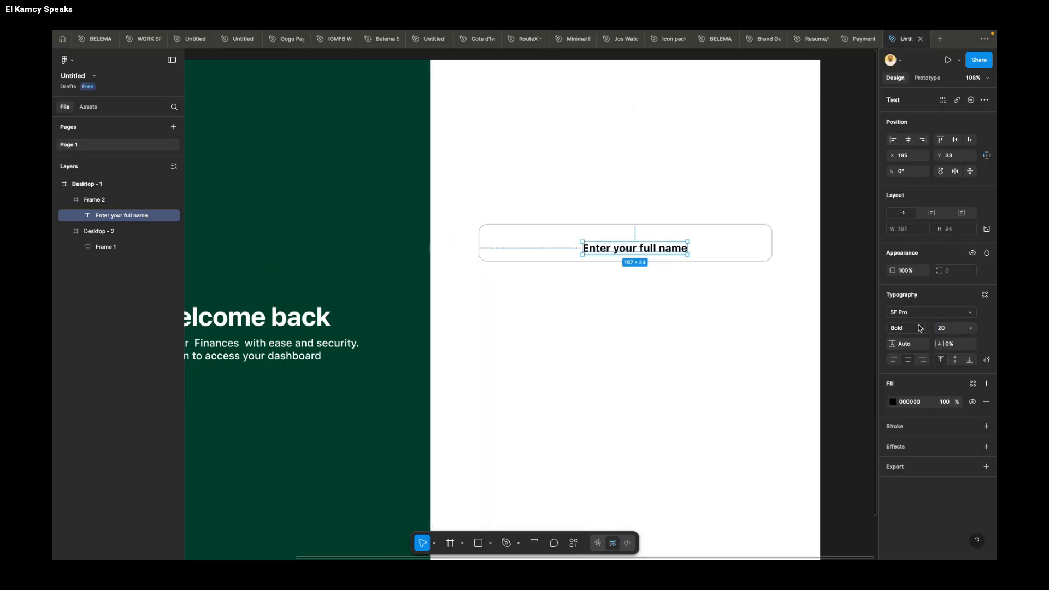
{"action": "left_click", "coordinate": [924, 327]}
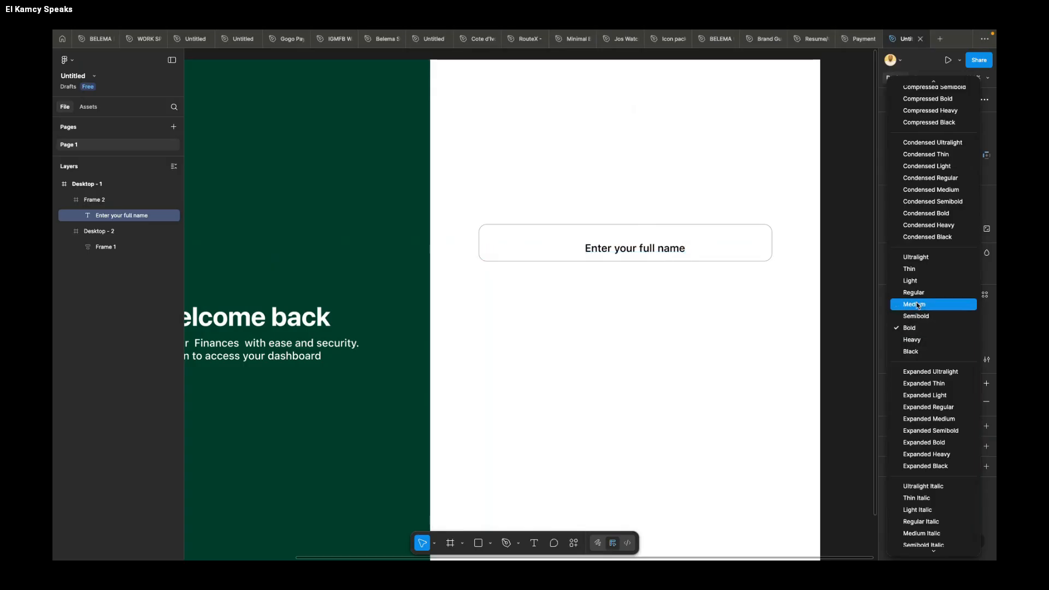
{"action": "left_click", "coordinate": [914, 304]}
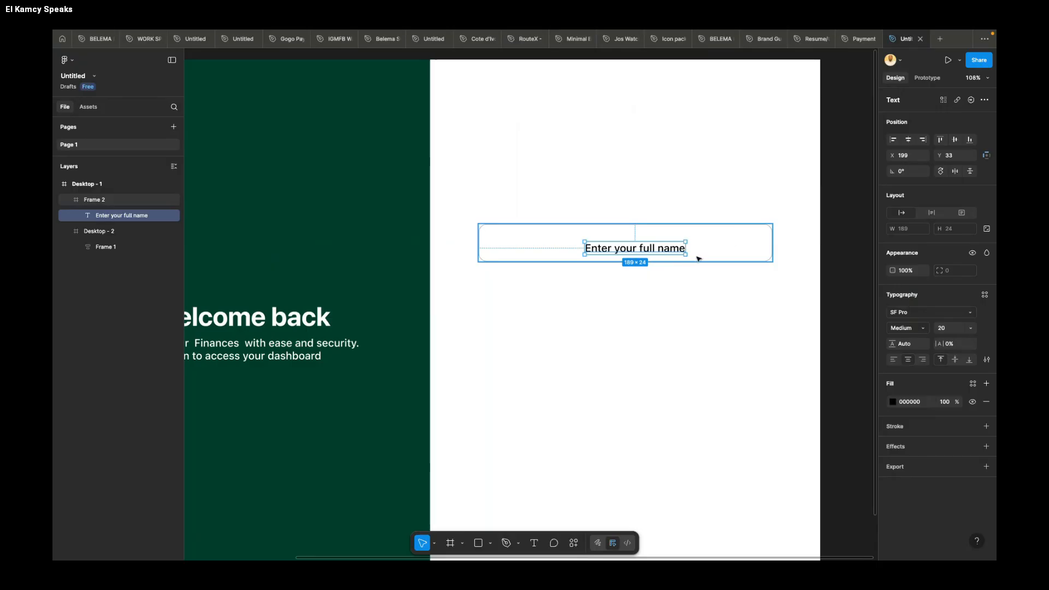
Step: Center the placeholder vertically in the field and duplicate it above the field's left edge at X 799, Y 275
{"action": "left_click_drag", "start_coordinate": [662, 249], "coordinate": [555, 217]}
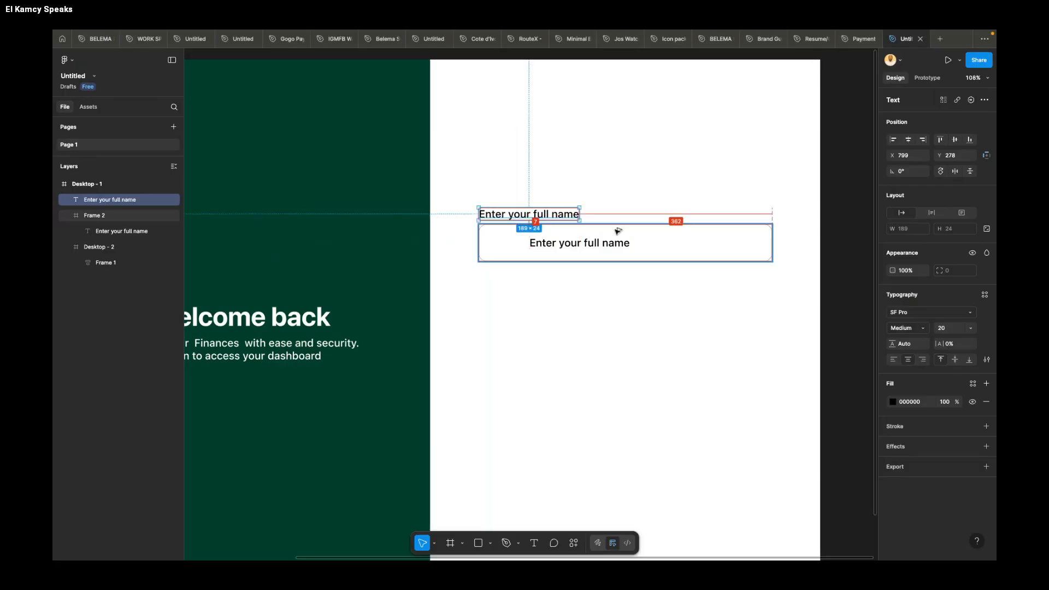
{"action": "key", "text": "Up"}
{"action": "key", "text": "Up"}
{"action": "key", "text": "Up"}
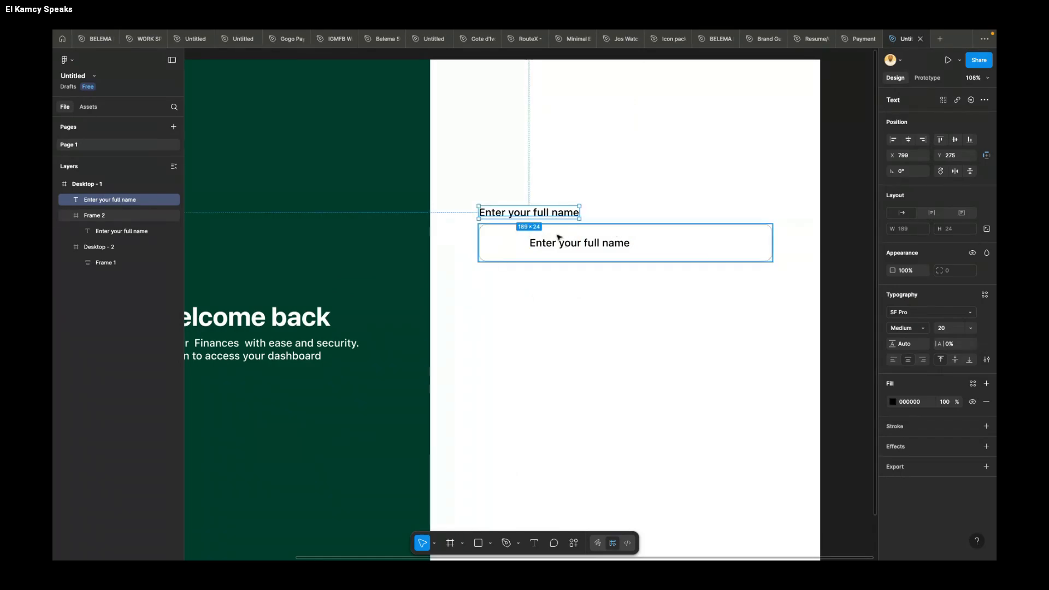
Step: Change the duplicated text above the field to "Full Name" and align it with the field's left edge at X 799
{"action": "double_click", "coordinate": [544, 213]}
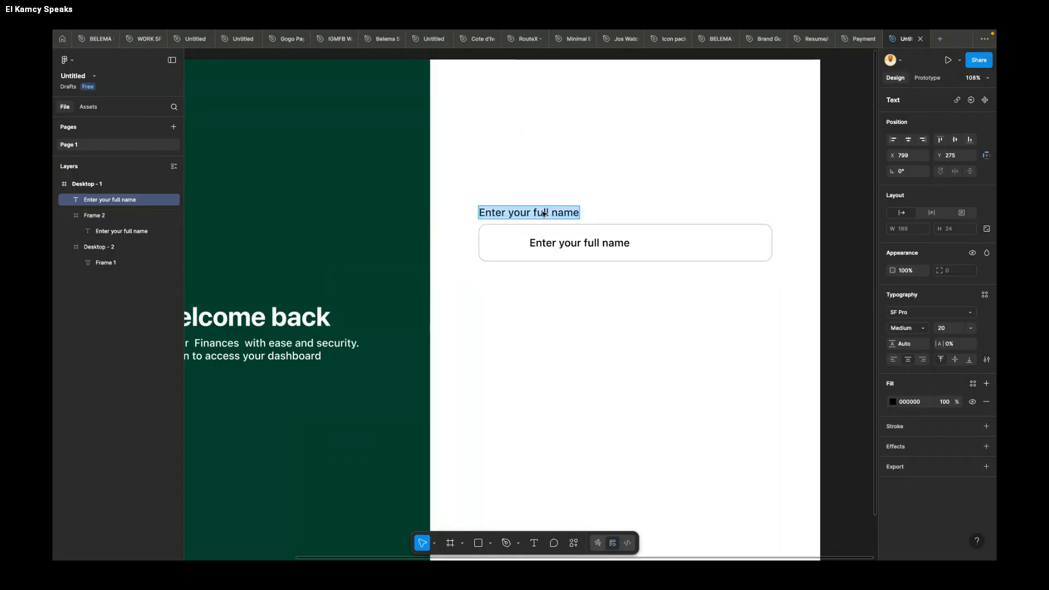
{"action": "type", "text": "Full NAme"}
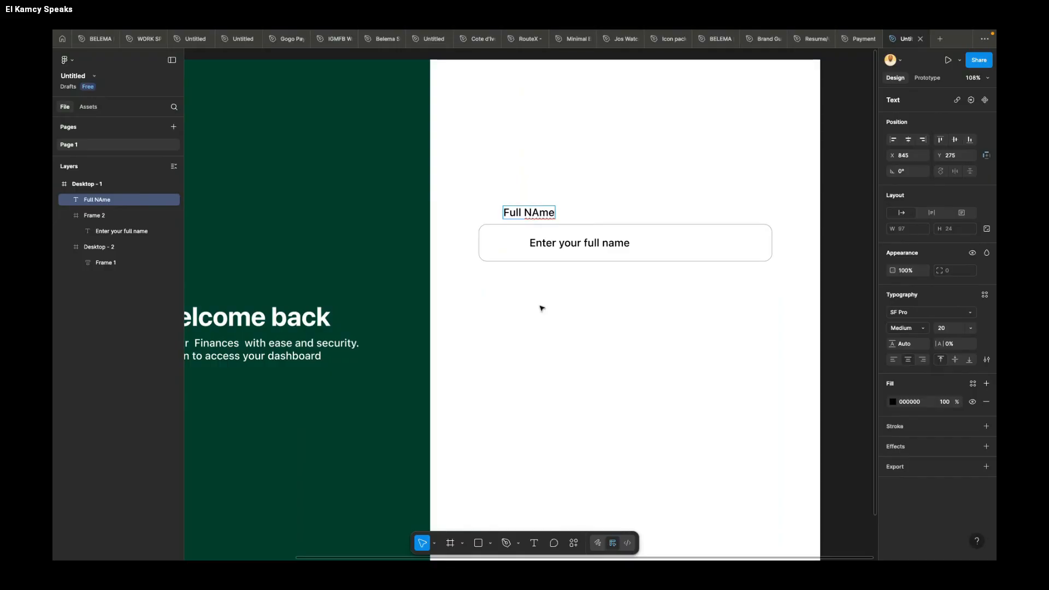
{"action": "key", "text": "BackSpace"}
{"action": "key", "text": "BackSpace"}
{"action": "key", "text": "BackSpace"}
{"action": "type", "text": "ame"}
{"action": "key", "text": "Escape"}
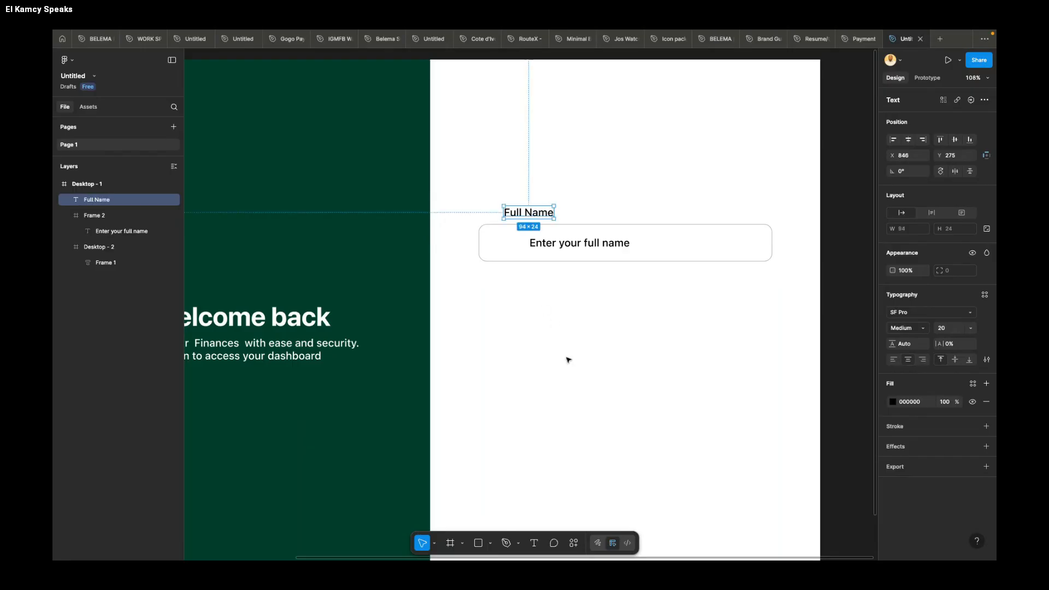
{"action": "left_click_drag", "start_coordinate": [544, 213], "coordinate": [520, 213]}
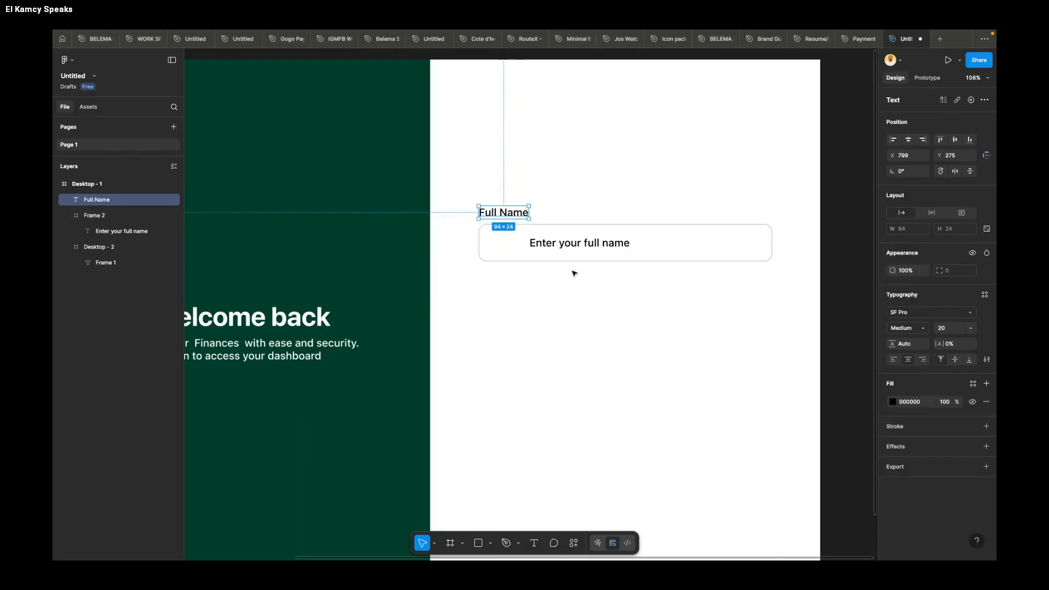
Step: Run the Material Symbols plugin with the rounded field selected and search it for "profile"
{"action": "scroll", "coordinate": [553, 232], "scroll_direction": "down", "scroll_amount": 5}
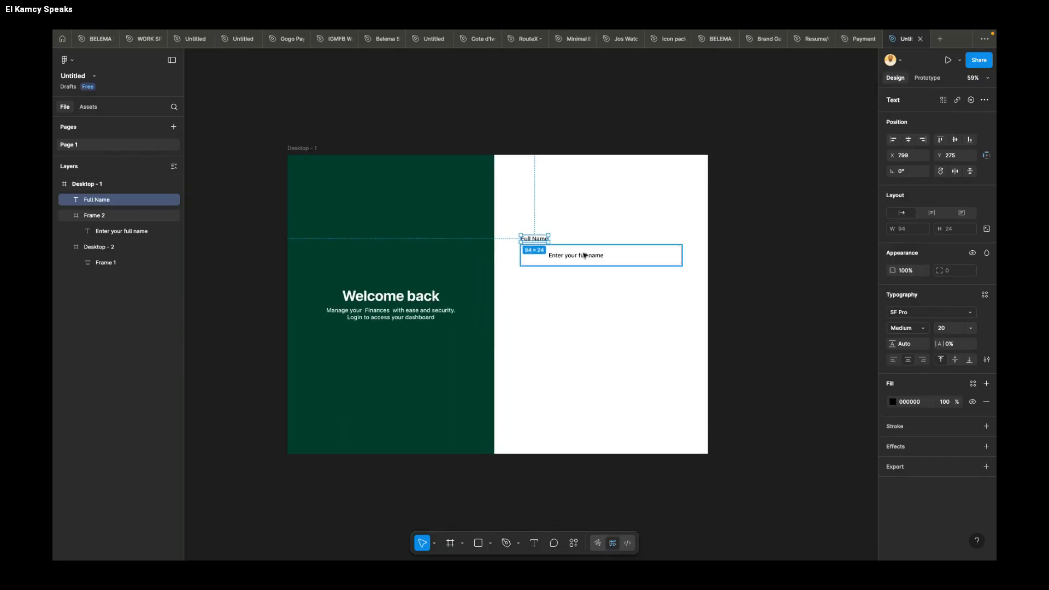
{"action": "left_click", "coordinate": [634, 259]}
{"action": "right_click", "coordinate": [643, 257]}
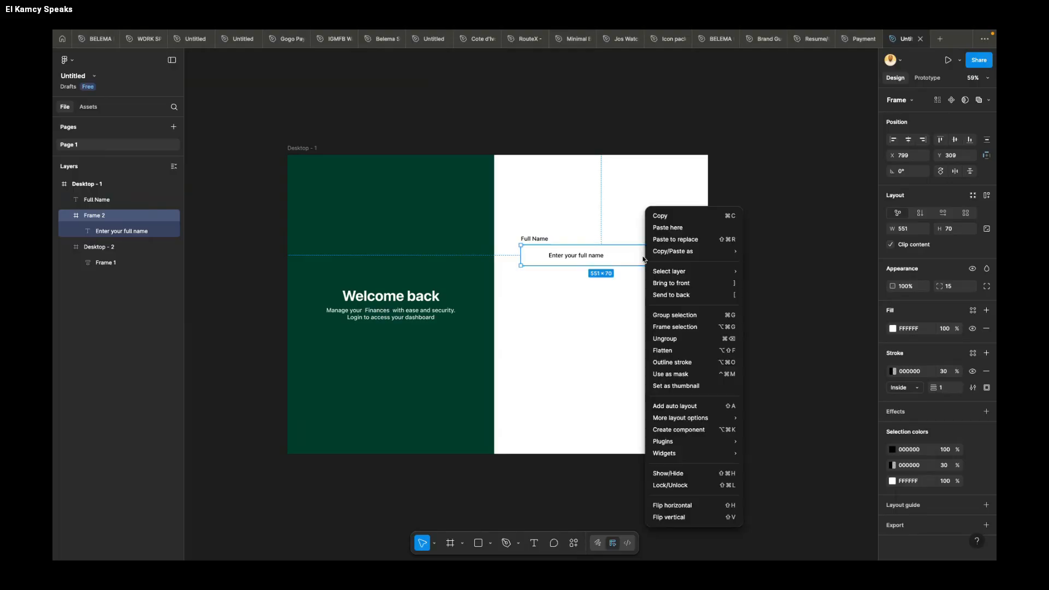
{"action": "mouse_move", "coordinate": [678, 443]}
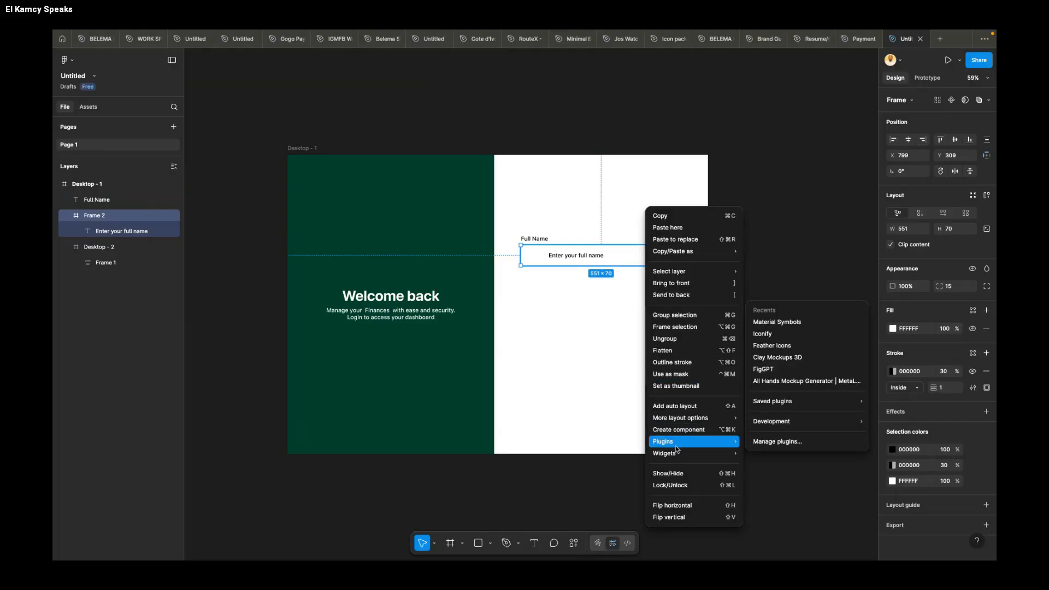
{"action": "left_click", "coordinate": [787, 322]}
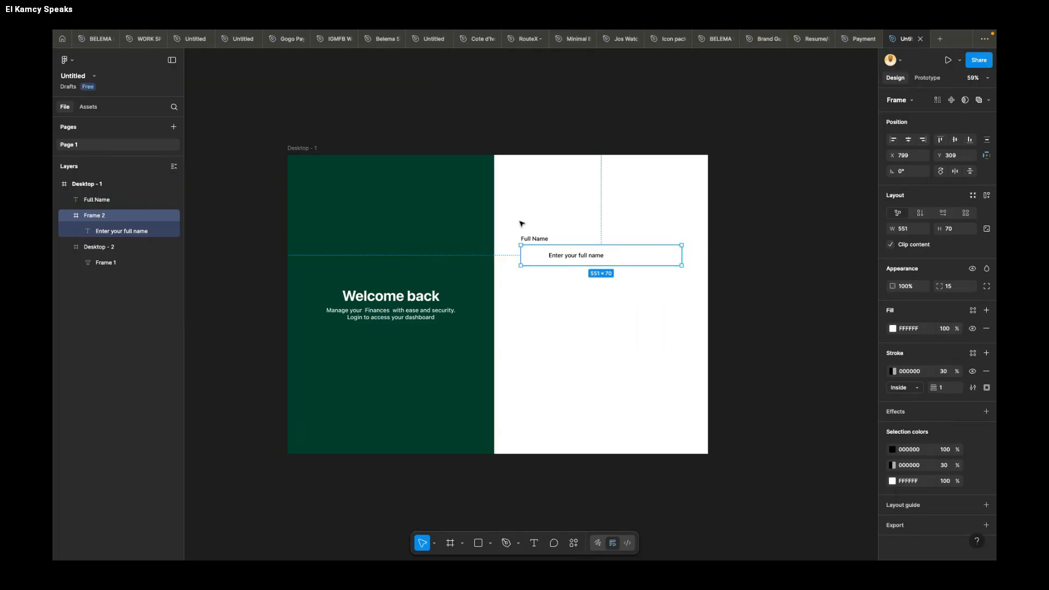
{"action": "left_click", "coordinate": [797, 123]}
{"action": "type", "text": "pofile"}
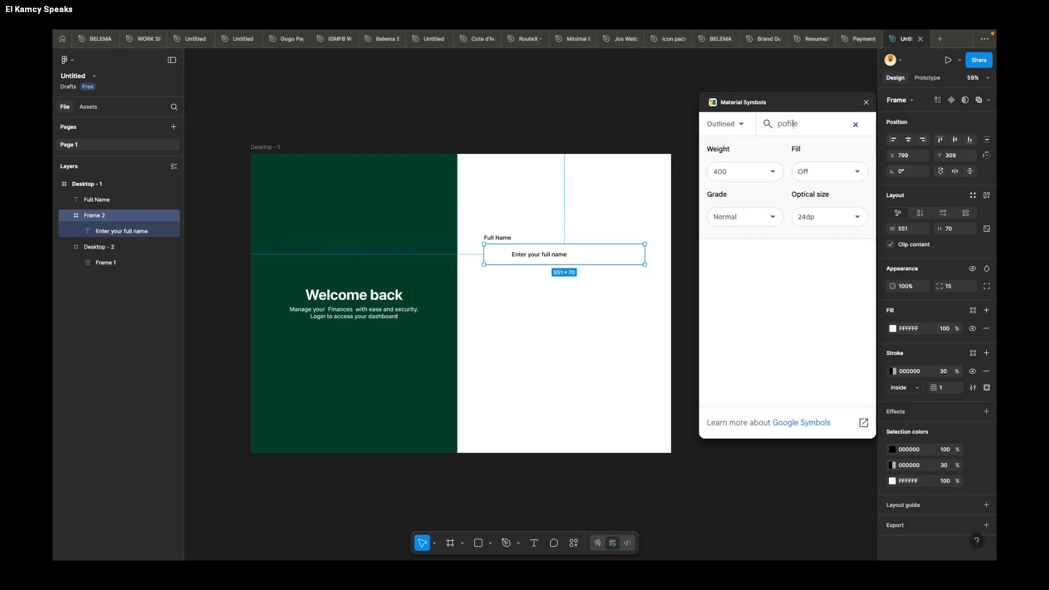
{"action": "type", "text": "r"}
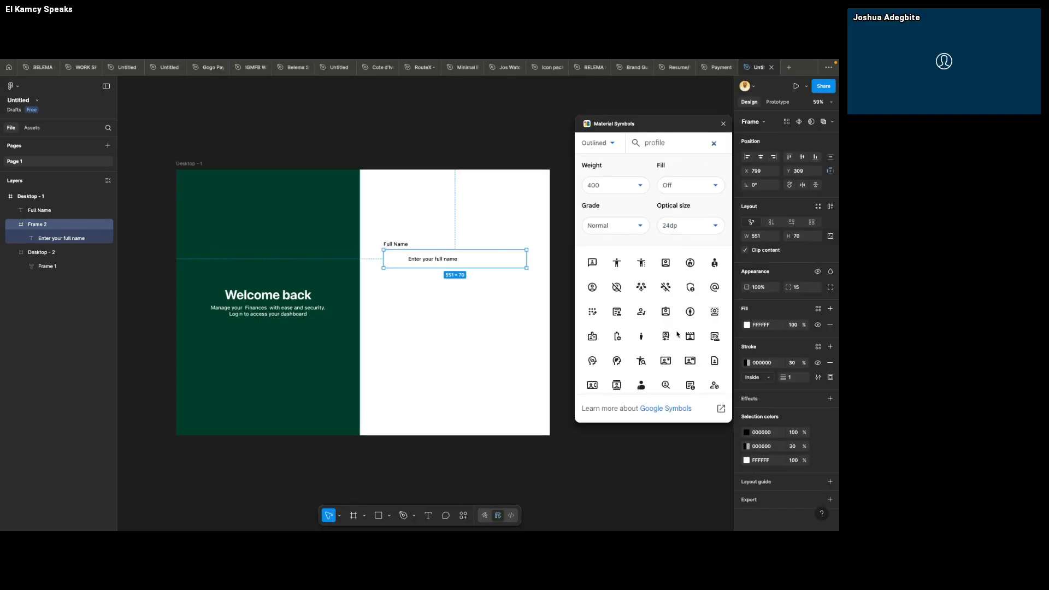
Step: Insert the outlined person icon inside the field, before the placeholder text, at X 20, Y 23
{"action": "scroll", "coordinate": [677, 334], "scroll_direction": "down", "scroll_amount": 4}
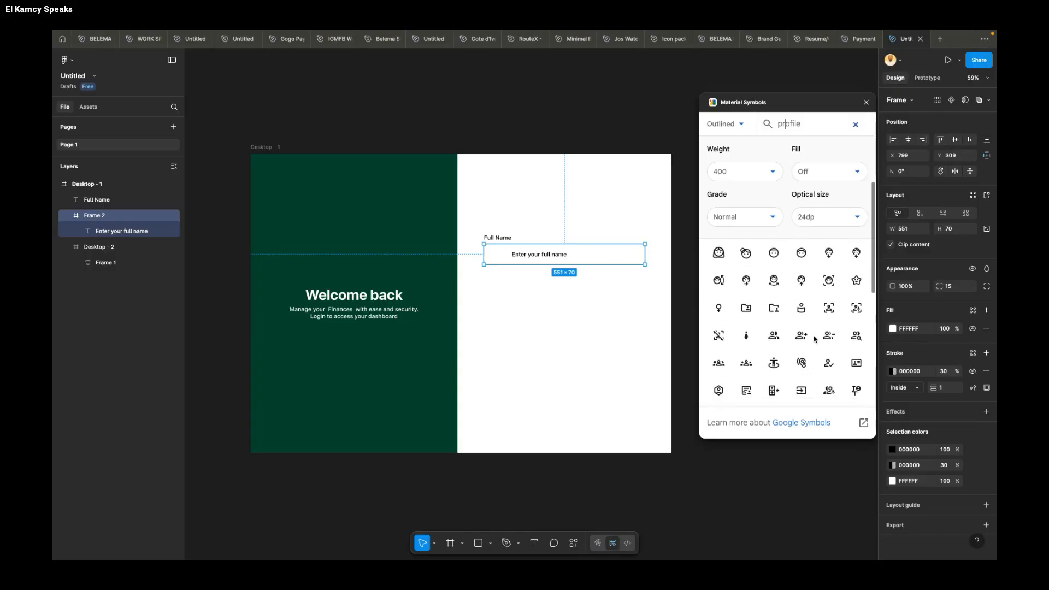
{"action": "scroll", "coordinate": [814, 338], "scroll_direction": "down", "scroll_amount": 3}
{"action": "scroll", "coordinate": [814, 339], "scroll_direction": "down", "scroll_amount": 5}
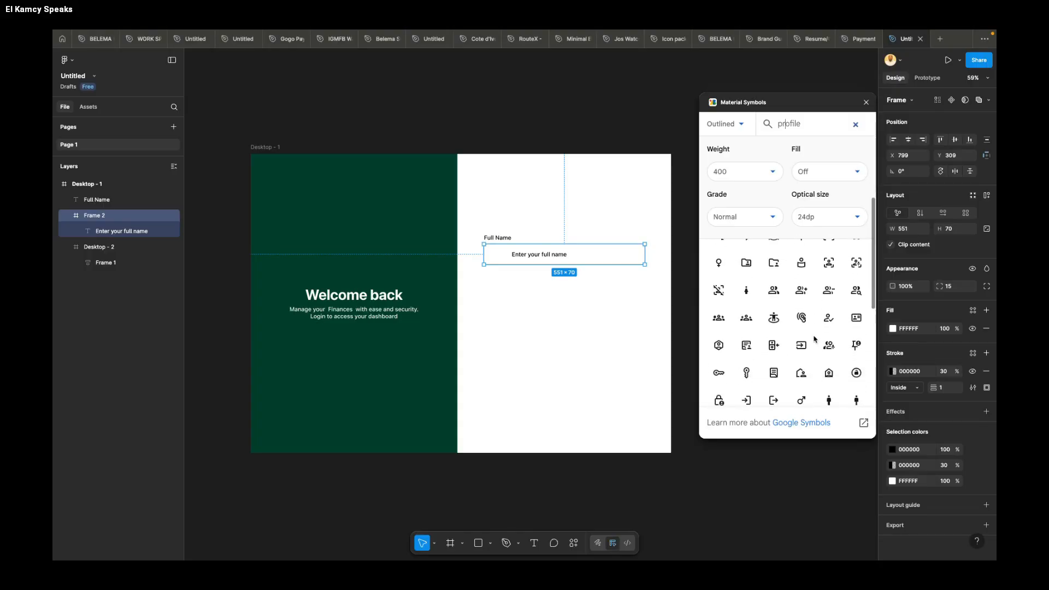
{"action": "scroll", "coordinate": [814, 339], "scroll_direction": "down", "scroll_amount": 1}
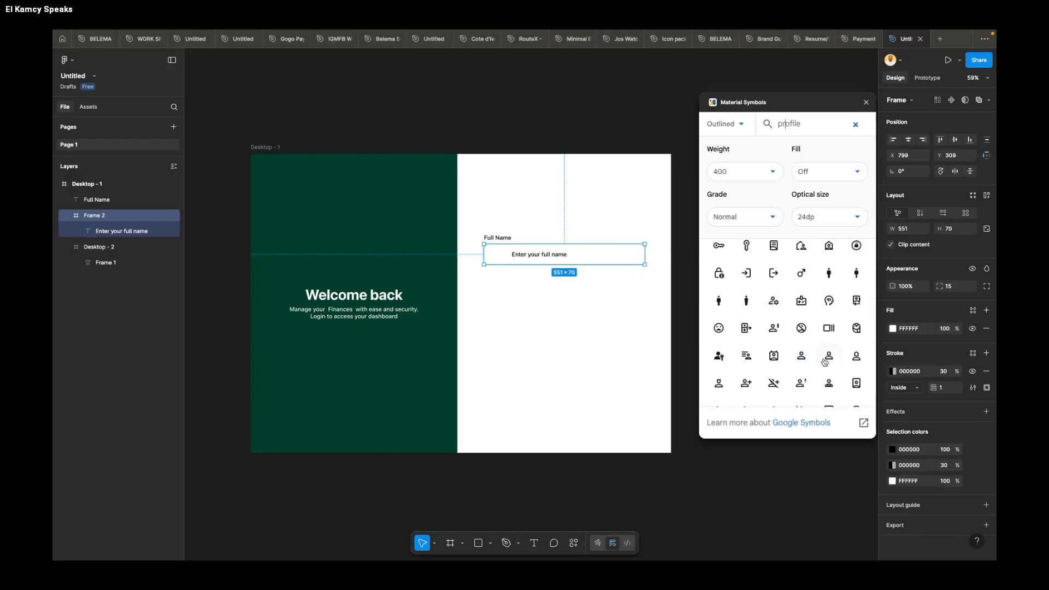
{"action": "left_click_drag", "start_coordinate": [801, 356], "coordinate": [495, 255]}
{"action": "scroll", "coordinate": [495, 255], "scroll_direction": "up", "scroll_amount": 5}
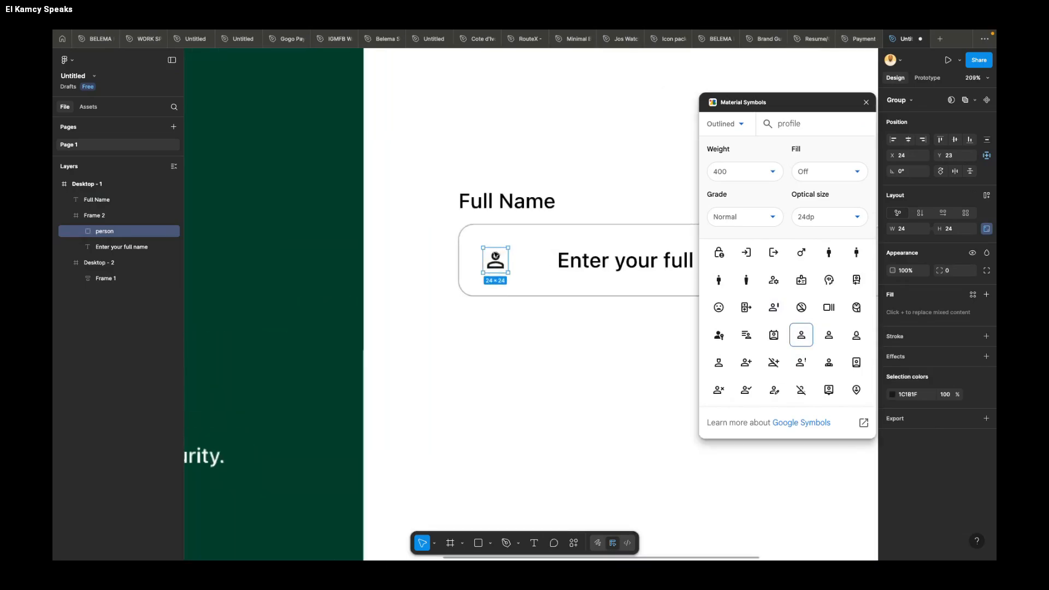
{"action": "key", "text": "Left"}
{"action": "key", "text": "Left"}
{"action": "key", "text": "Left"}
{"action": "key", "text": "Left"}
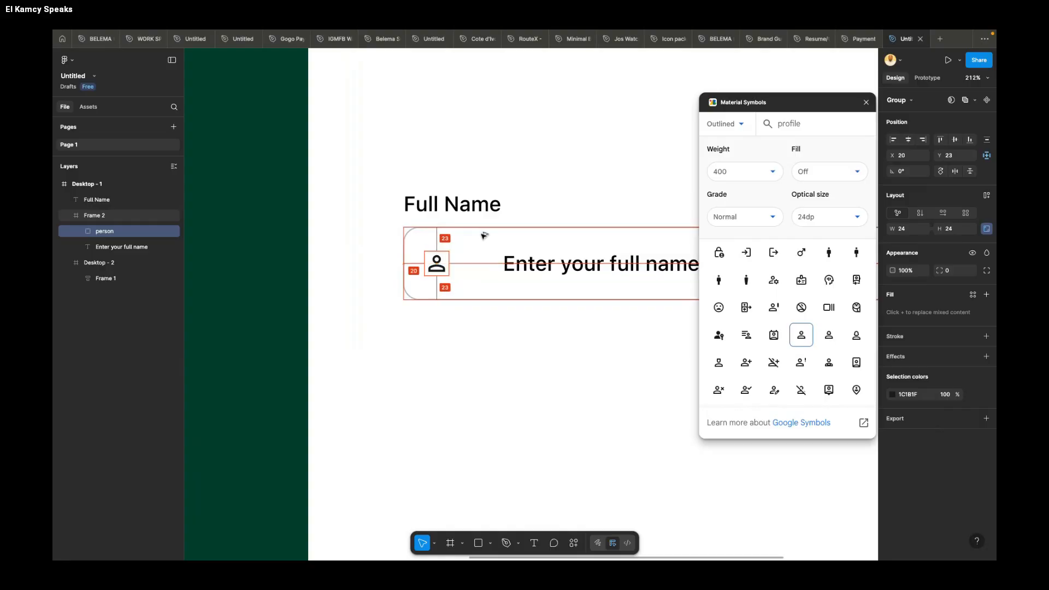
Step: Move the placeholder text beside the person icon at X 54, Y 23, and wrap both in an auto layout with 10 spacing
{"action": "key", "text": "shift+a"}
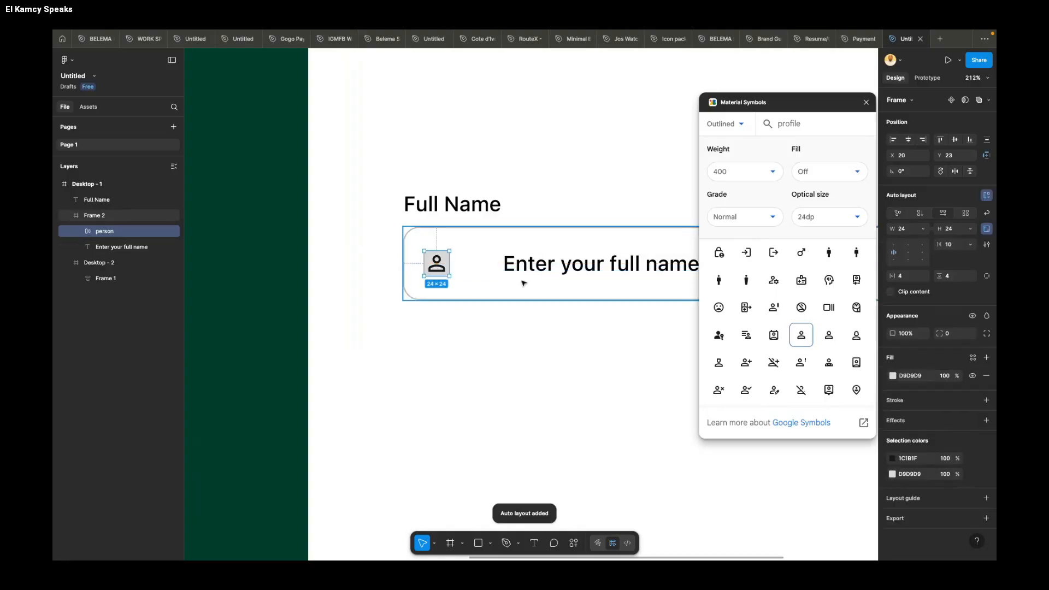
{"action": "key", "text": "super+z"}
{"action": "left_click", "coordinate": [546, 272]}
{"action": "left_click_drag", "start_coordinate": [547, 272], "coordinate": [505, 272]}
{"action": "key", "text": "Left"}
{"action": "key", "text": "Left"}
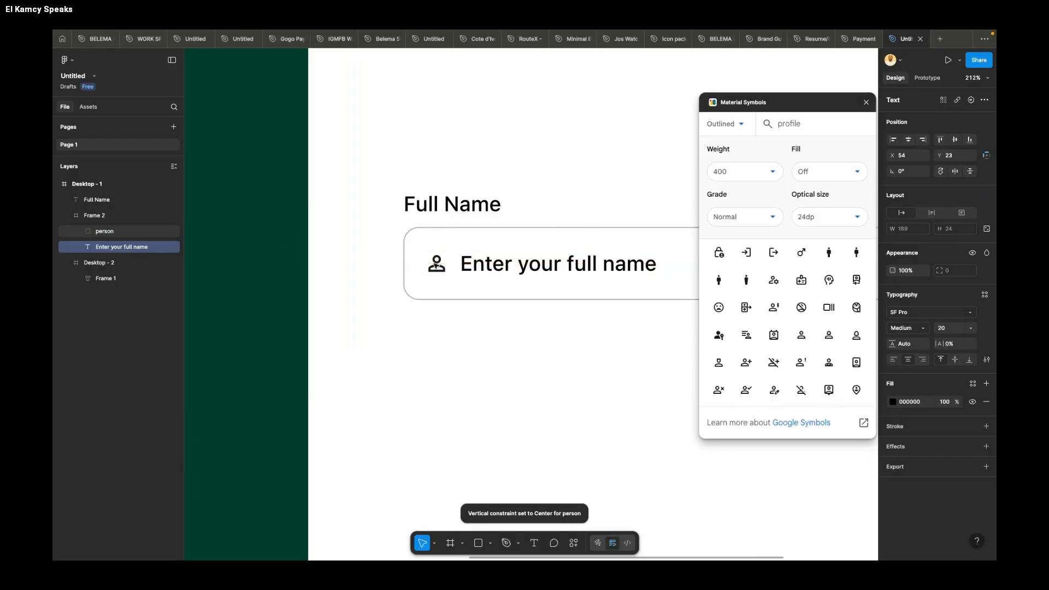
{"action": "left_click", "coordinate": [437, 264], "text": "shift"}
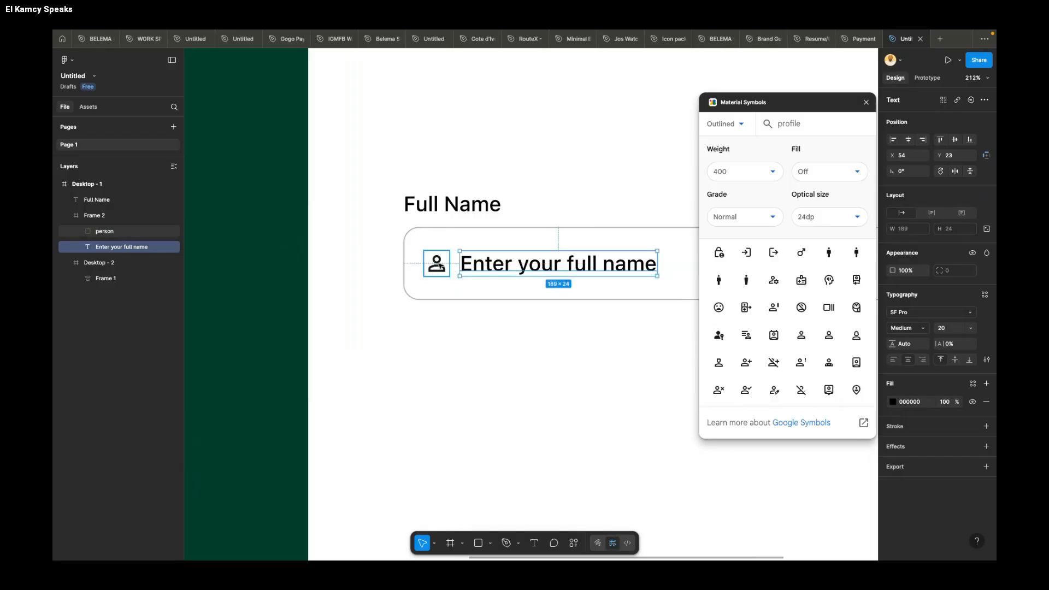
{"action": "key", "text": "shift+a"}
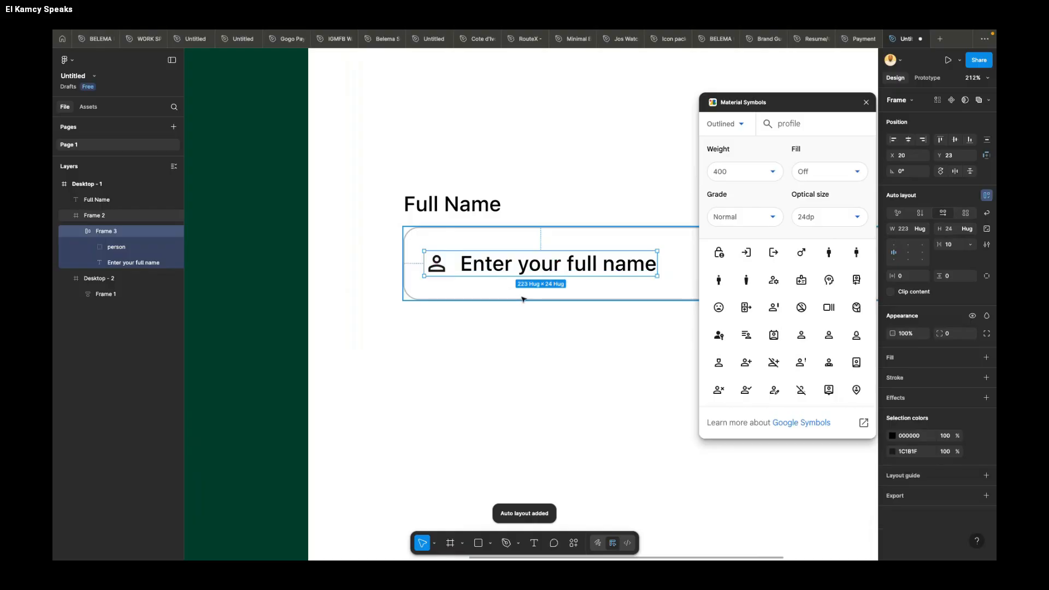
Step: Try applying auto layout to the whole rounded field and undo it
{"action": "left_click", "coordinate": [513, 293]}
{"action": "key", "text": "shift+a"}
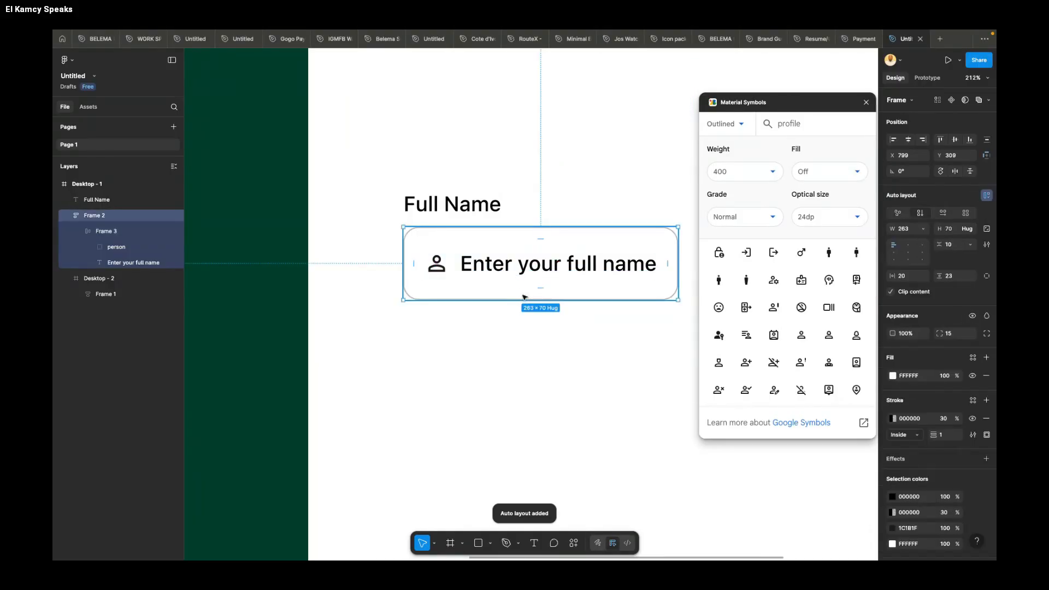
{"action": "scroll", "coordinate": [513, 293], "scroll_direction": "down", "scroll_amount": 5}
{"action": "key", "text": "ctrl+z"}
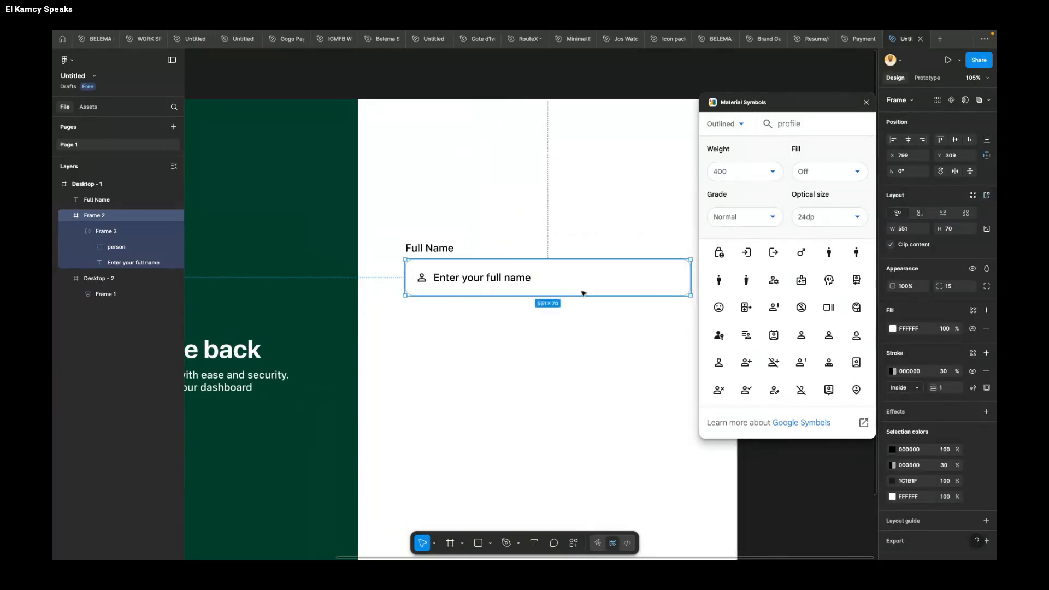
Step: Duplicate the rounded field with its icon and placeholder directly below the original, at about X 799, Y 394
{"action": "left_click_drag", "start_coordinate": [580, 300], "coordinate": [579, 323]}
{"action": "scroll", "coordinate": [579, 323], "scroll_direction": "right", "scroll_amount": 3}
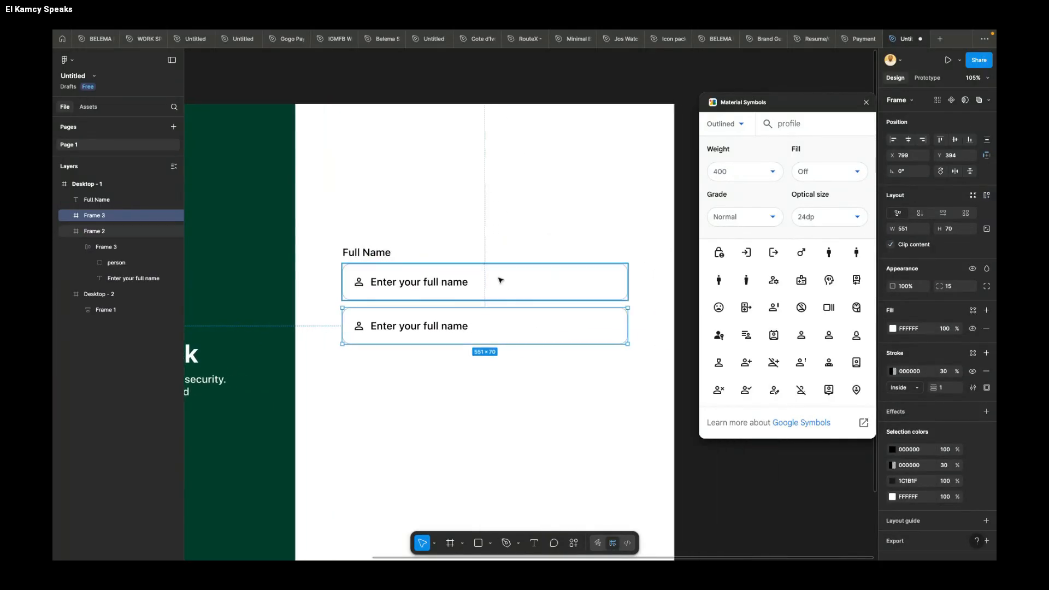
Step: Apply auto layout to the original rounded field, keeping it 551 wide, and delete the duplicate field below it
{"action": "left_click", "coordinate": [500, 278]}
{"action": "key", "text": "shift+a"}
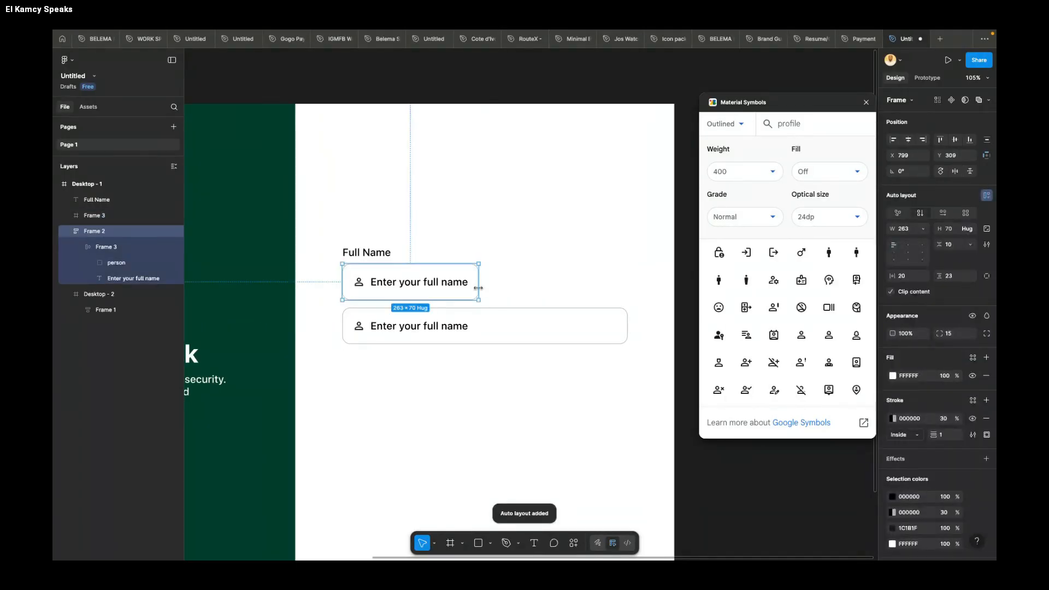
{"action": "left_click", "coordinate": [581, 326]}
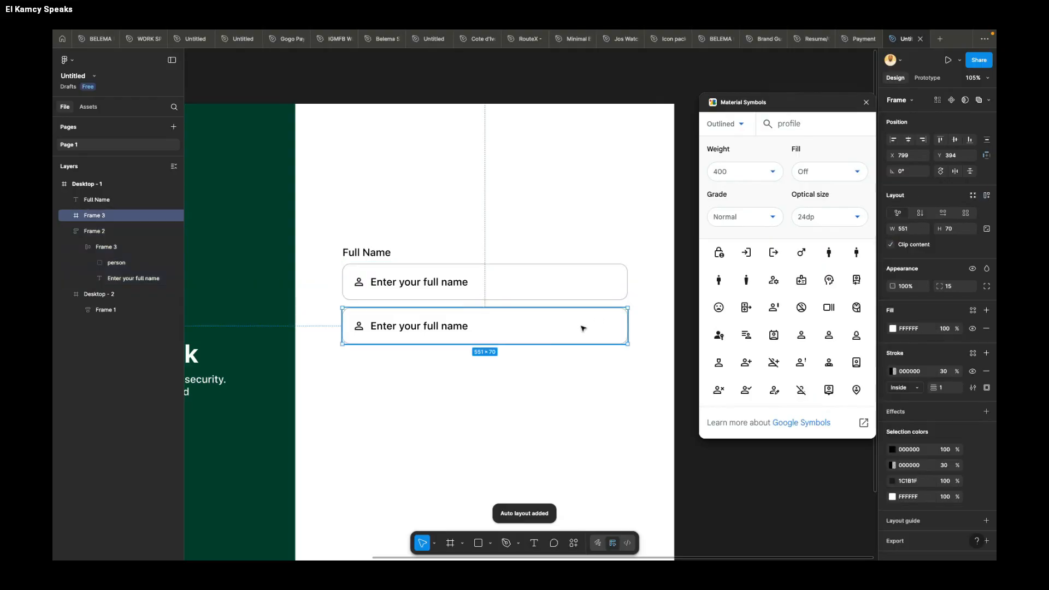
{"action": "key", "text": "Delete"}
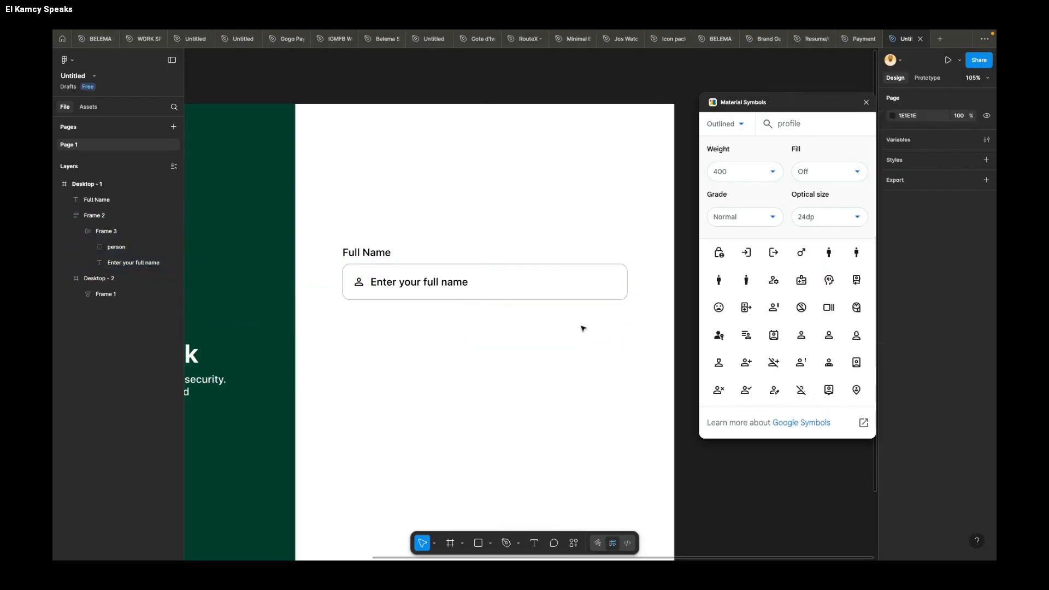
Step: Wrap the Full Name label and its rounded field together in a vertical auto layout with 10 spacing
{"action": "left_click", "coordinate": [372, 253]}
{"action": "left_click", "coordinate": [470, 281], "text": "shift"}
{"action": "key", "text": "shift+a"}
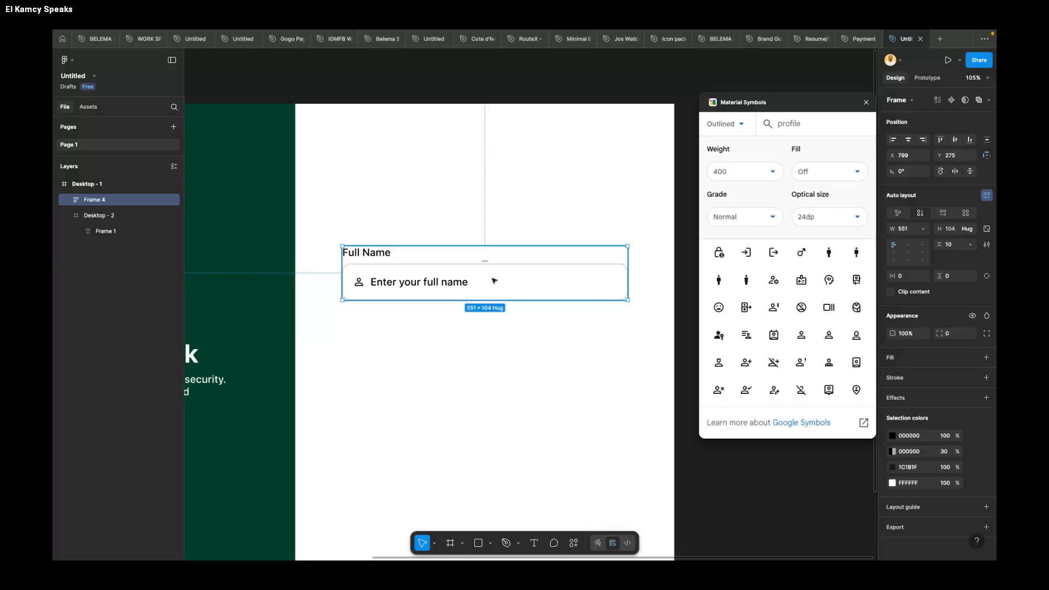
Step: Duplicate the labelled Full Name field below the original at X 799, Y 409, and place a third copy beneath with equal spacing
{"action": "left_click_drag", "start_coordinate": [495, 280], "coordinate": [494, 343]}
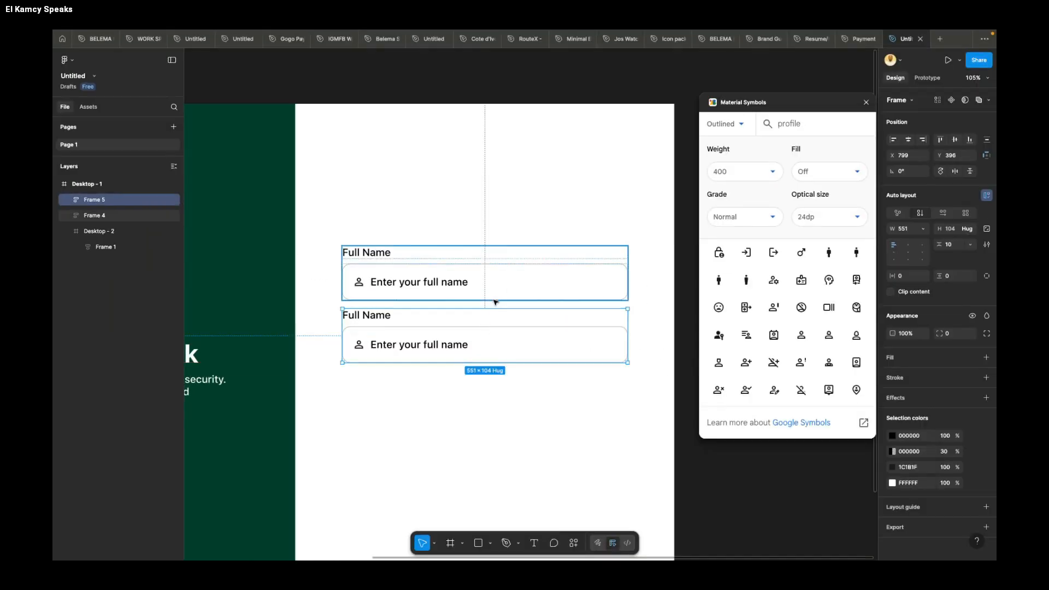
{"action": "key", "text": "Down"}
{"action": "key", "text": "Down"}
{"action": "key", "text": "Down"}
{"action": "key", "text": "Down"}
{"action": "key", "text": "Down"}
{"action": "key", "text": "Down"}
{"action": "key", "text": "Down"}
{"action": "key", "text": "Down"}
{"action": "key", "text": "Down"}
{"action": "key", "text": "Down"}
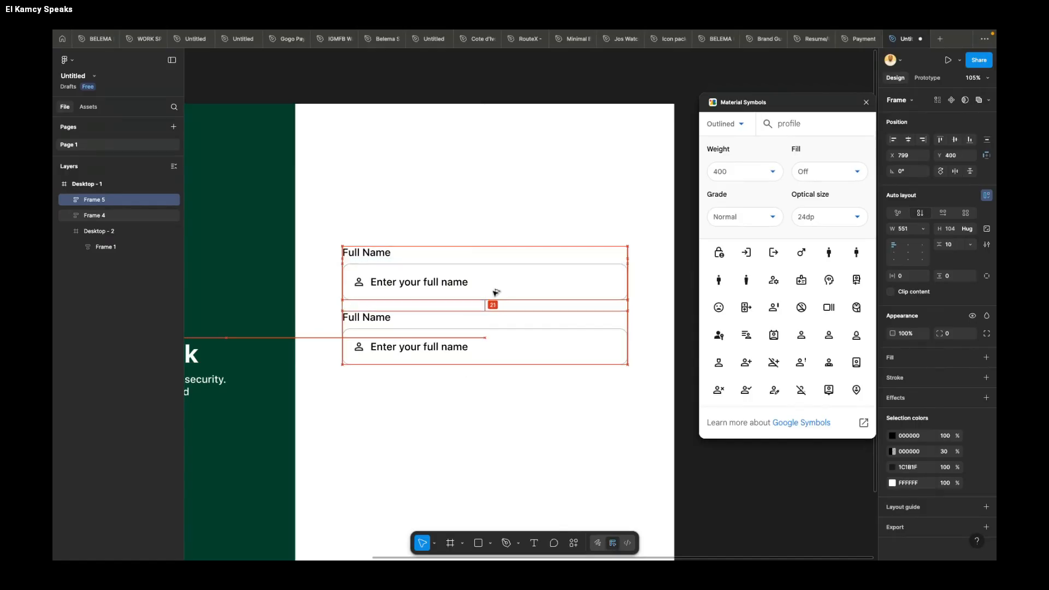
{"action": "key", "text": "Down"}
{"action": "key", "text": "Down"}
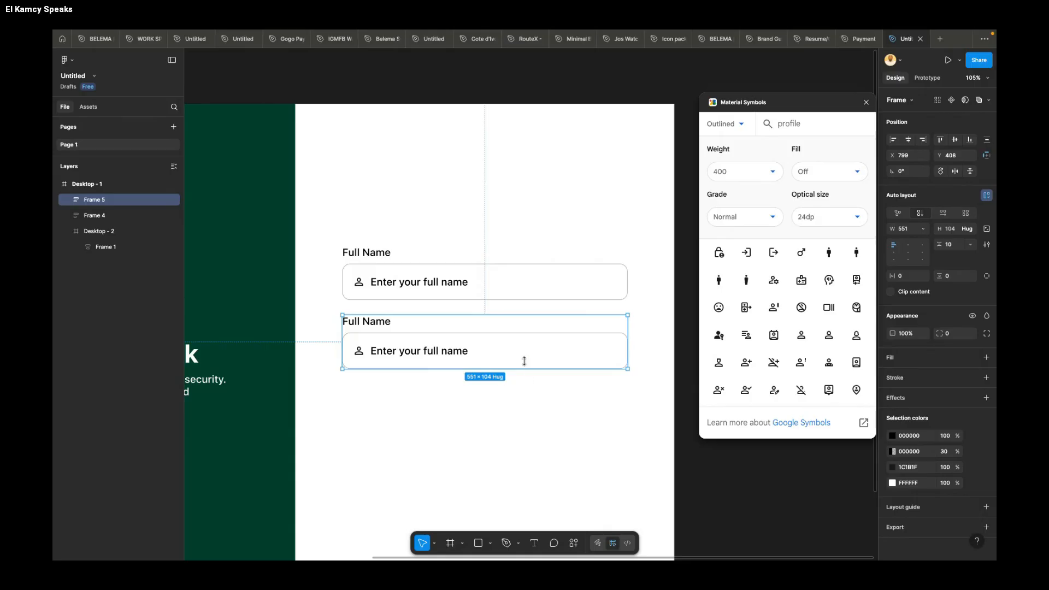
{"action": "key", "text": "Down"}
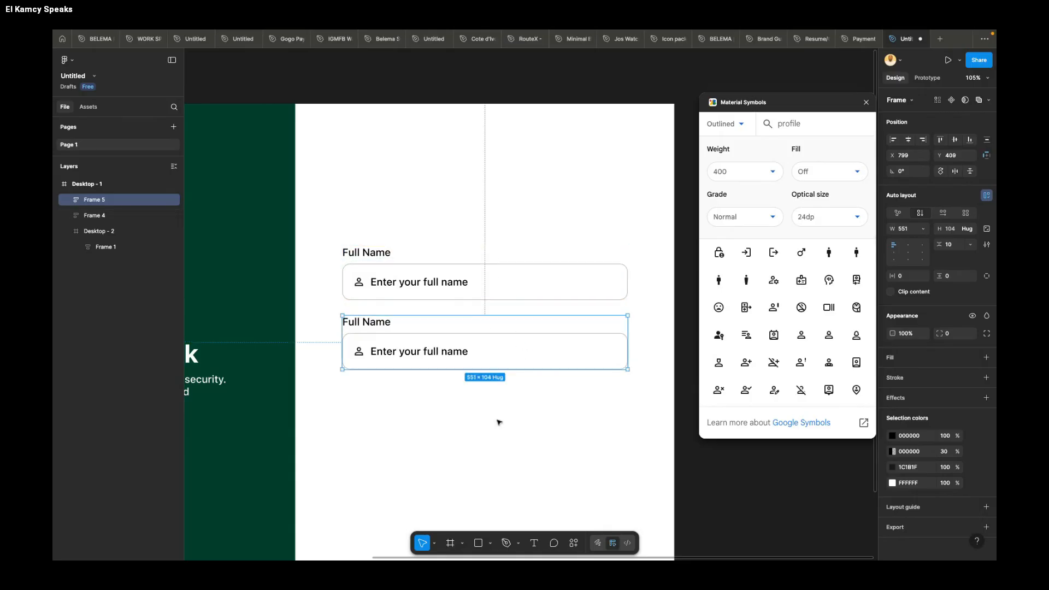
{"action": "scroll", "coordinate": [497, 424], "scroll_direction": "down", "scroll_amount": 5}
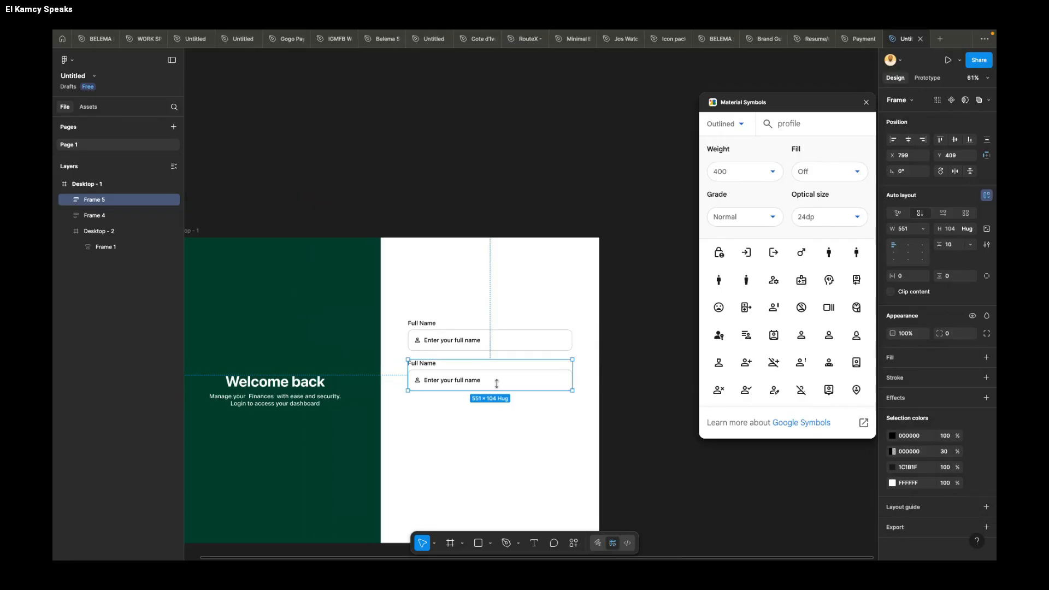
{"action": "left_click_drag", "start_coordinate": [499, 383], "coordinate": [498, 420]}
Step: Change the second field's label to "Email" and the third field's label to "Password"
{"action": "scroll", "coordinate": [455, 382], "scroll_direction": "up", "scroll_amount": 5}
{"action": "scroll", "coordinate": [455, 382], "scroll_direction": "left", "scroll_amount": 1}
{"action": "scroll", "coordinate": [455, 382], "scroll_direction": "down", "scroll_amount": 1}
{"action": "double_click", "coordinate": [460, 333]}
{"action": "double_click", "coordinate": [460, 333]}
{"action": "type", "text": "Email"}
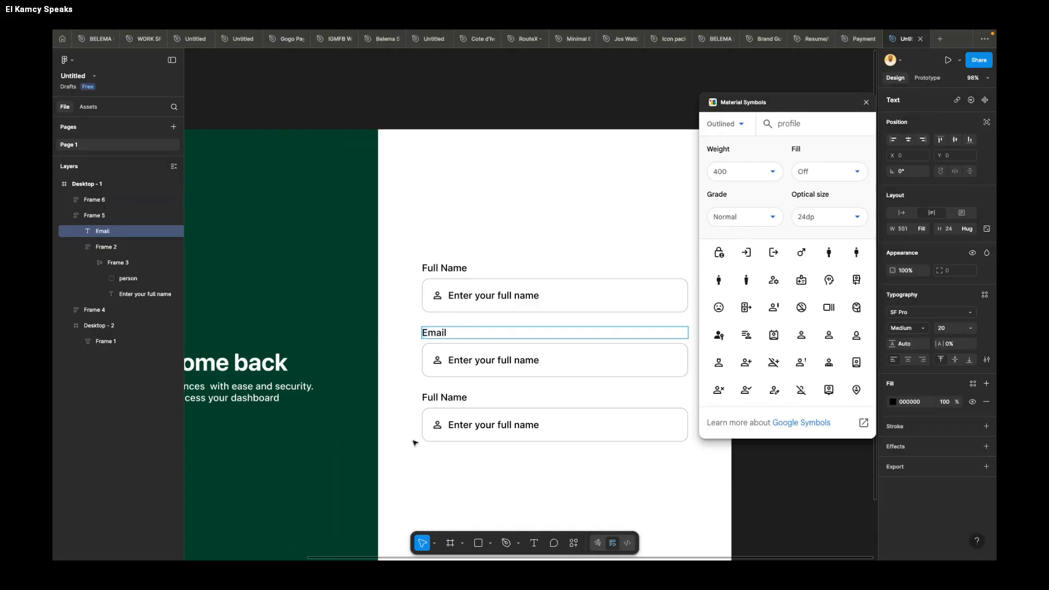
{"action": "double_click", "coordinate": [453, 397]}
{"action": "double_click", "coordinate": [453, 396]}
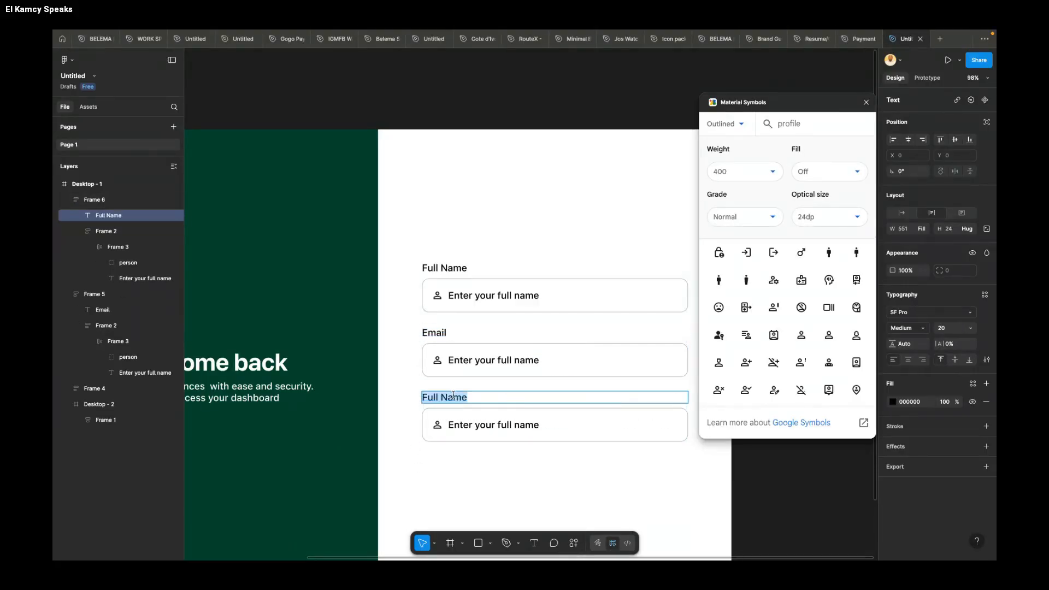
{"action": "type", "text": "Password"}
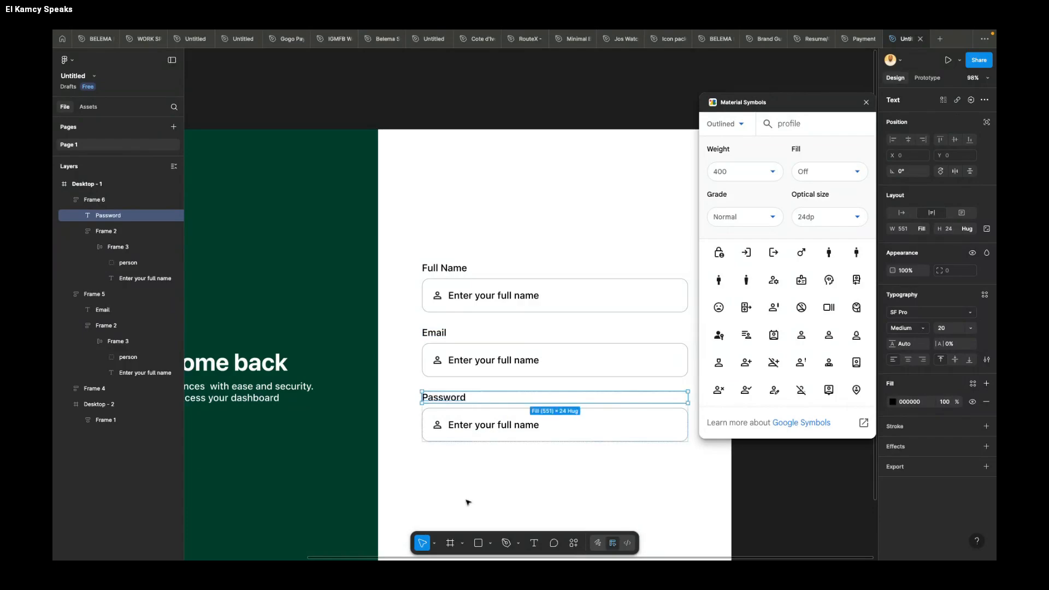
Step: Replace the Email field's placeholder text with "Enter your mail"
{"action": "left_click", "coordinate": [499, 364], "text": "ctrl"}
{"action": "double_click", "coordinate": [499, 363]}
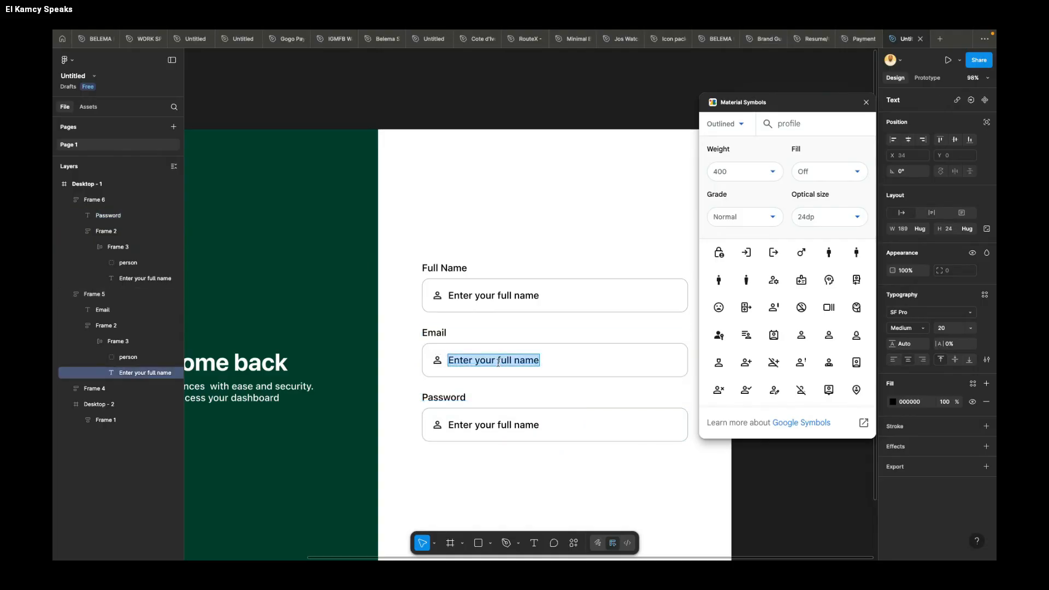
{"action": "type", "text": "Enter"}
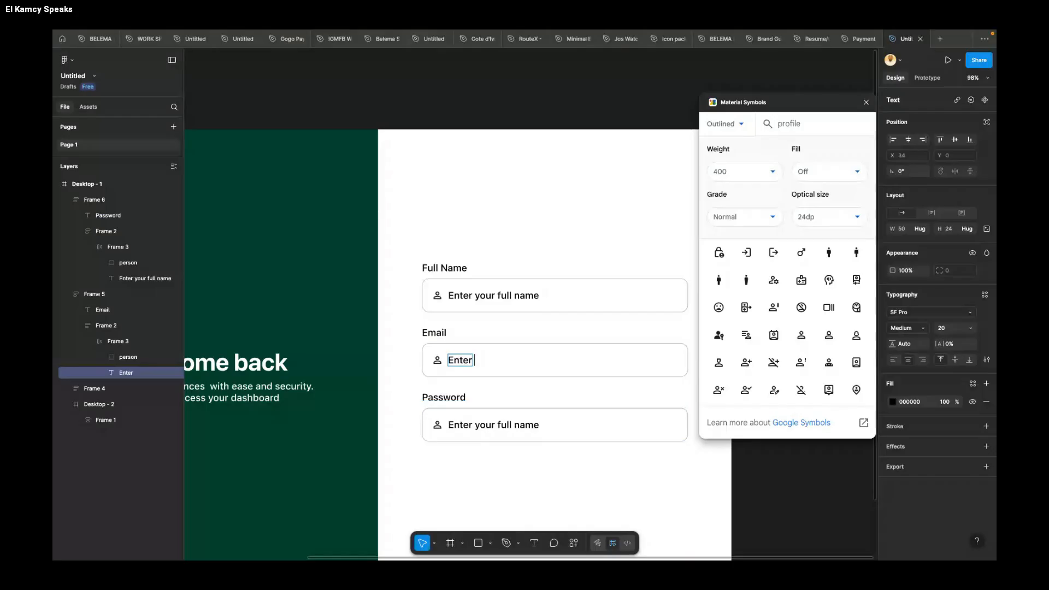
{"action": "type", "text": " tyo"}
{"action": "key", "text": "BackSpace"}
{"action": "key", "text": "BackSpace"}
{"action": "key", "text": "BackSpace"}
{"action": "key", "text": "BackSpace"}
{"action": "type", "text": "your mailk"}
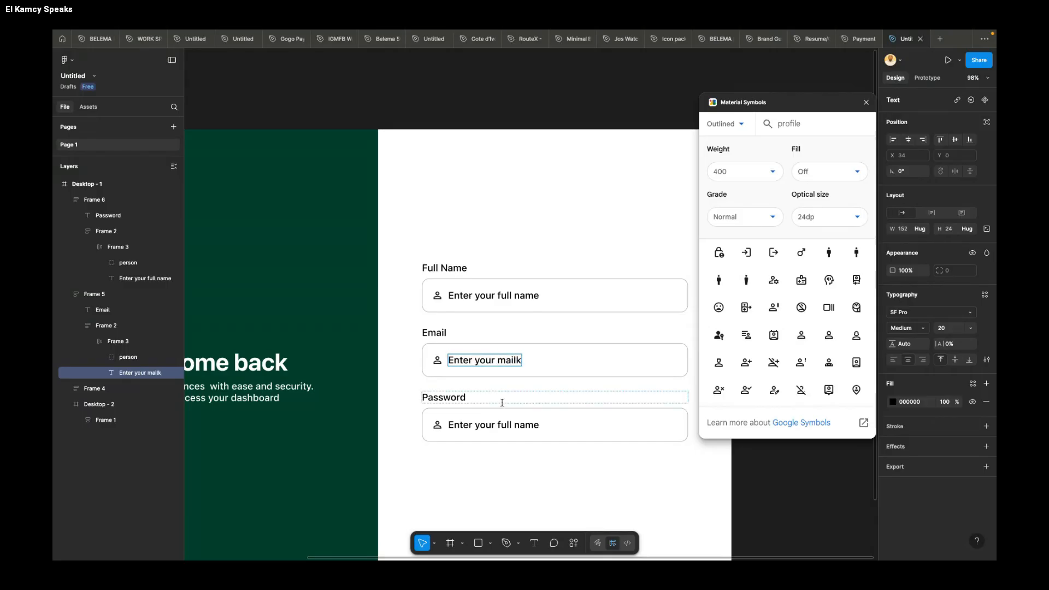
{"action": "key", "text": "BackSpace"}
Step: Replace the Password field's placeholder text with "Create a password"
{"action": "double_click", "coordinate": [513, 423]}
{"action": "key", "text": "ctrl+a"}
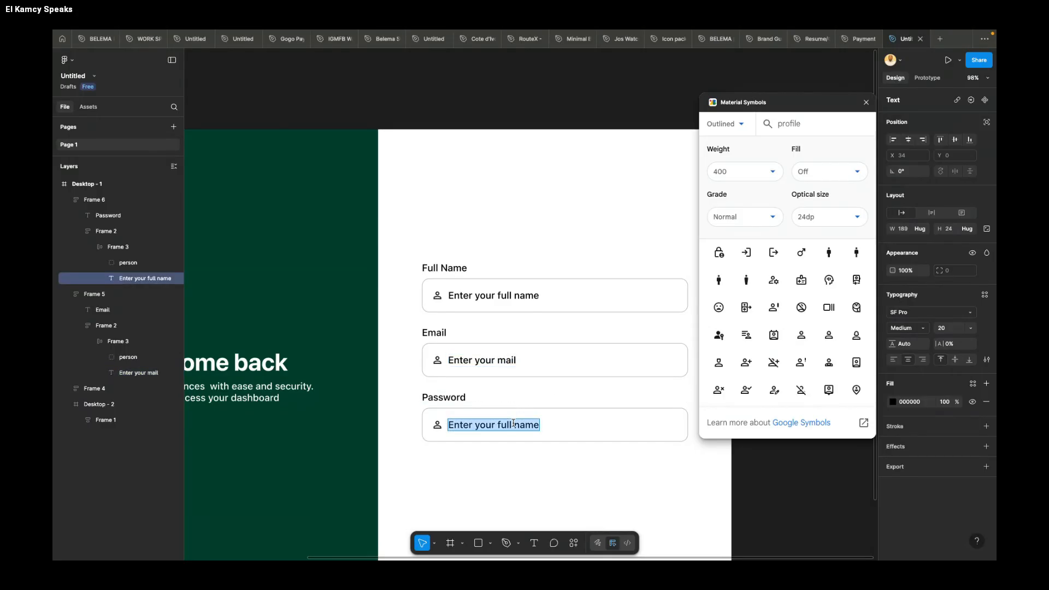
{"action": "type", "text": "Create"}
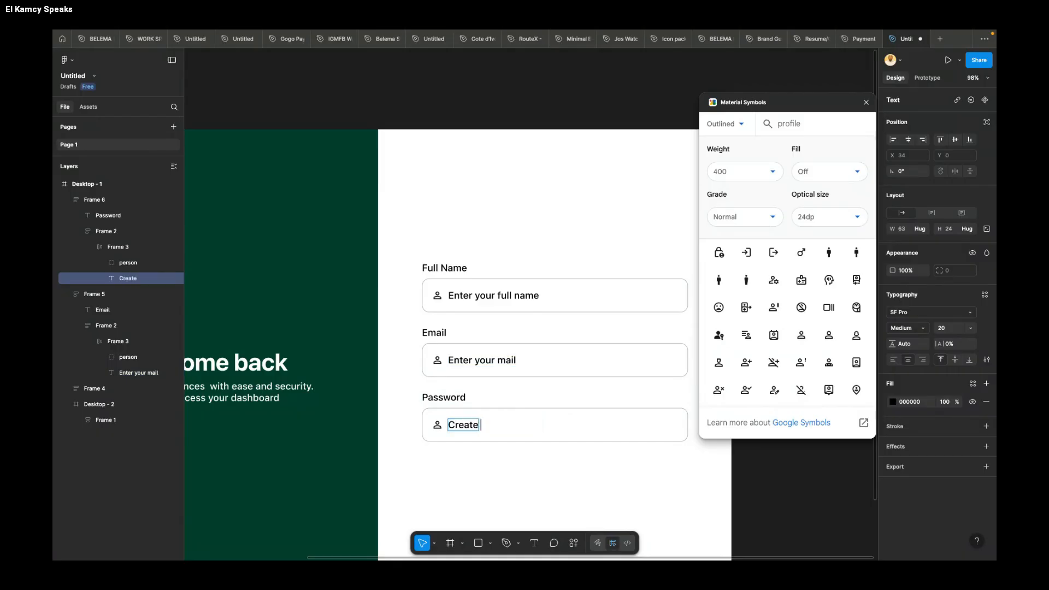
{"action": "type", "text": " a pasww"}
{"action": "key", "text": "BackSpace"}
{"action": "key", "text": "BackSpace"}
{"action": "type", "text": "sword"}
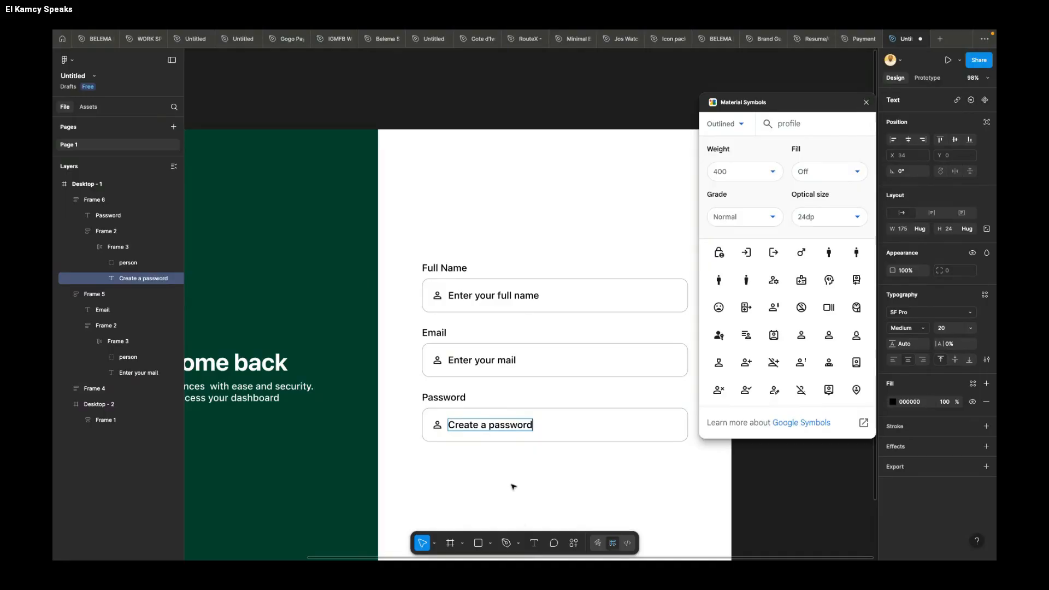
{"action": "key", "text": "Escape"}
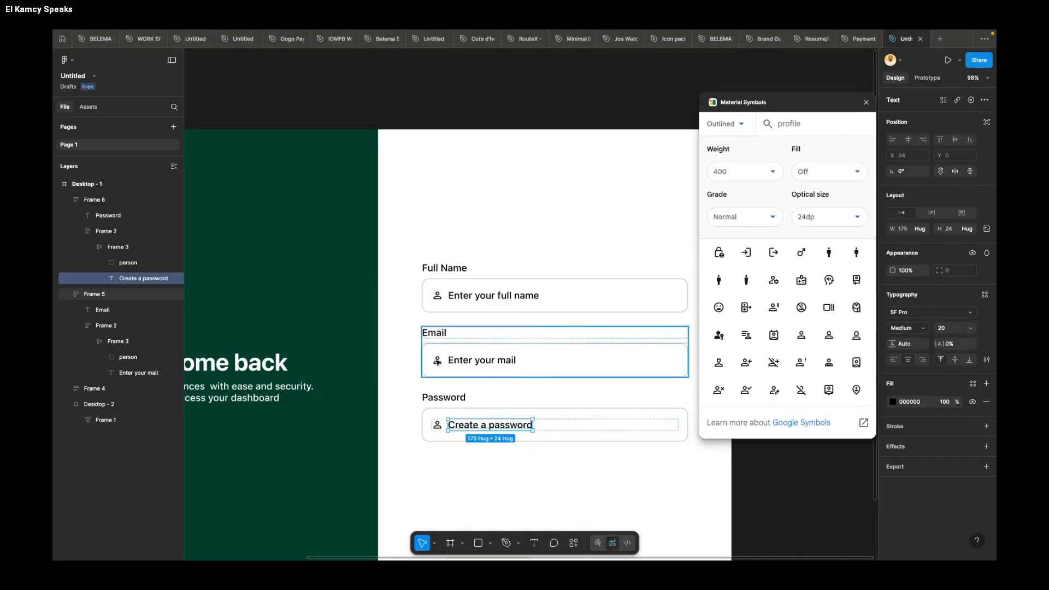
Step: Search Material Symbols for "email" and replace the person icon in the Email field with the outlined mail envelope icon
{"action": "left_click", "coordinate": [460, 364]}
{"action": "left_click", "coordinate": [437, 359]}
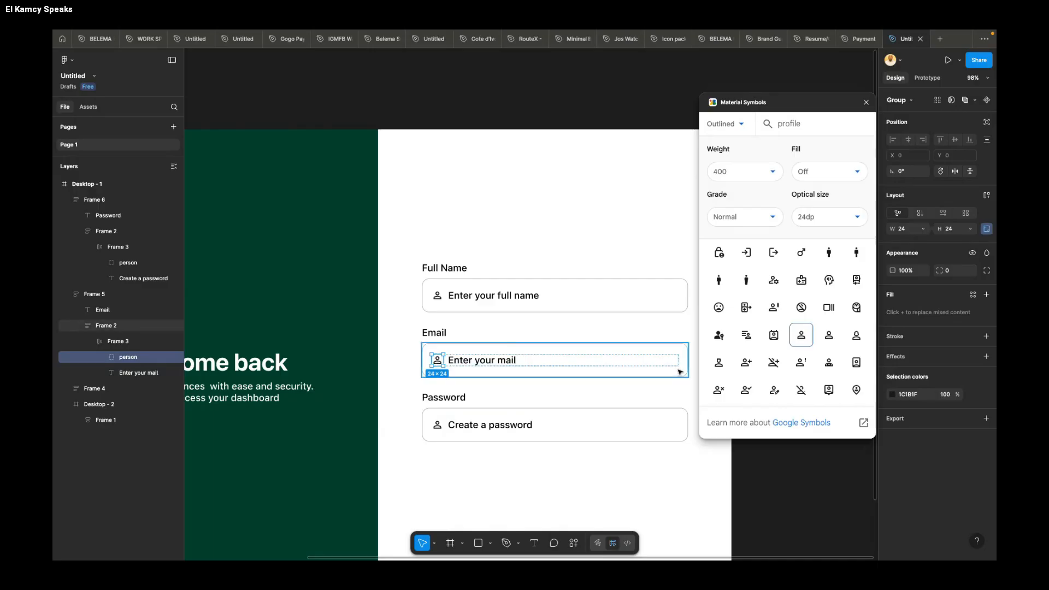
{"action": "left_click", "coordinate": [807, 123]}
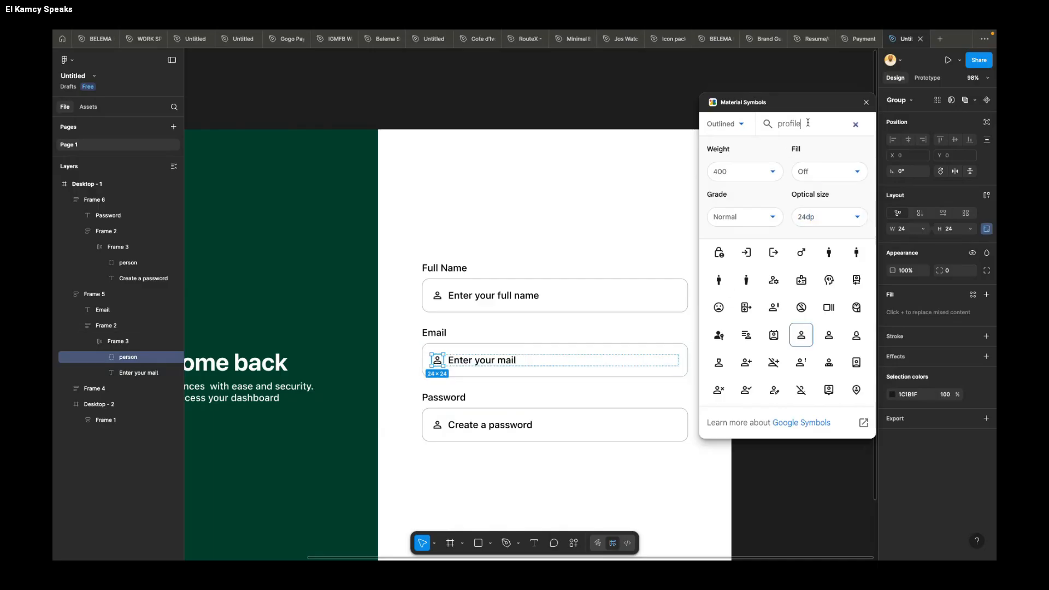
{"action": "left_click", "coordinate": [856, 125]}
{"action": "type", "text": "email"}
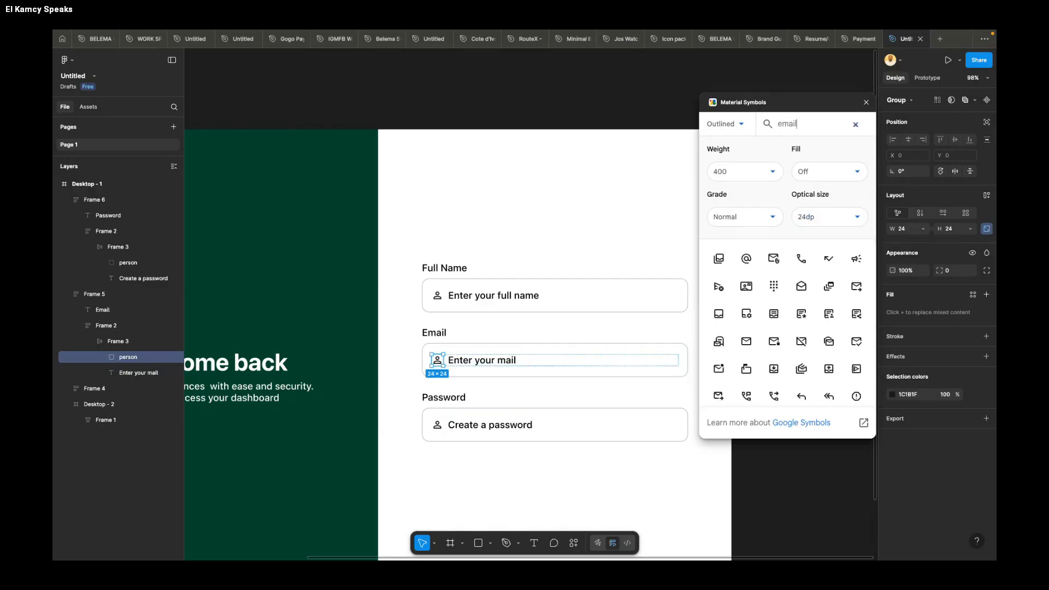
{"action": "left_click", "coordinate": [746, 342]}
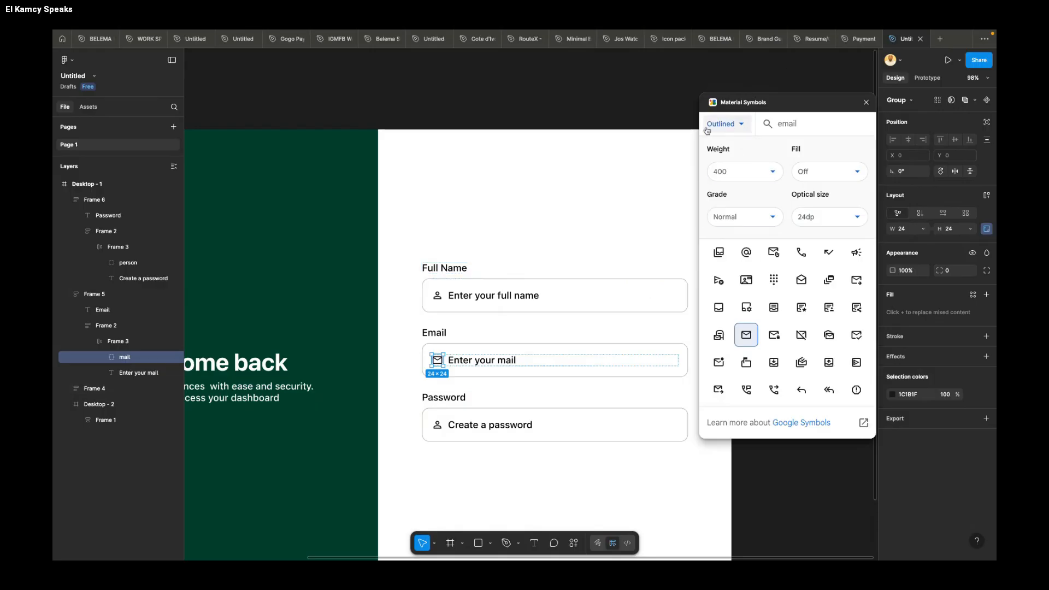
{"action": "scroll", "coordinate": [621, 154], "scroll_direction": "right", "scroll_amount": 3}
{"action": "scroll", "coordinate": [621, 154], "scroll_direction": "down", "scroll_amount": 1}
{"action": "scroll", "coordinate": [685, 149], "scroll_direction": "right", "scroll_amount": 1}
{"action": "scroll", "coordinate": [562, 146], "scroll_direction": "left", "scroll_amount": 2}
{"action": "scroll", "coordinate": [563, 146], "scroll_direction": "up", "scroll_amount": 1}
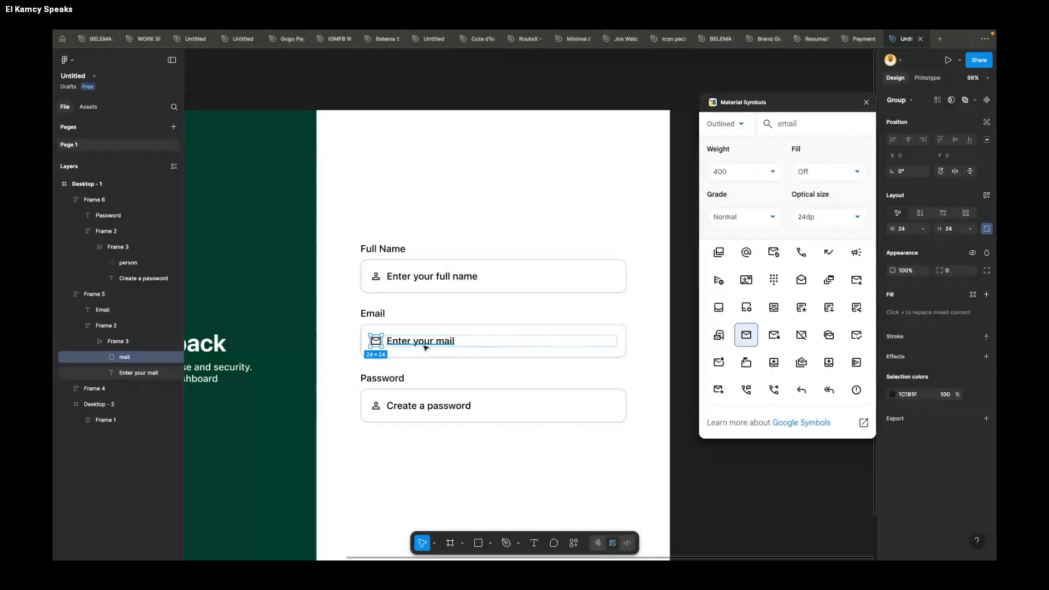
Step: Search Material Symbols for "lock" and replace the person icon in the Password field with the outlined lock icon
{"action": "left_click", "coordinate": [426, 407]}
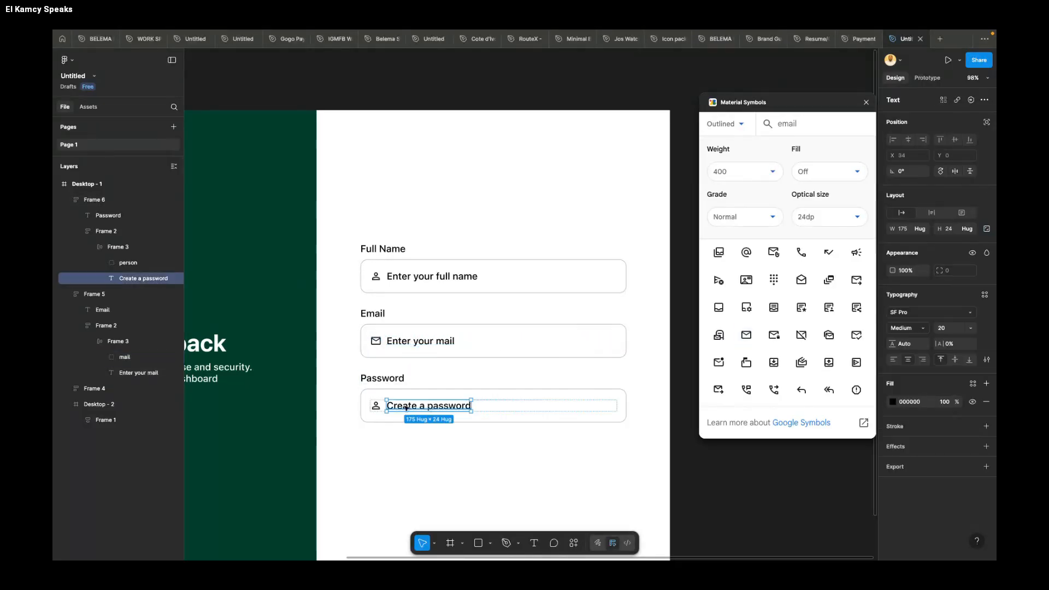
{"action": "left_click", "coordinate": [377, 407]}
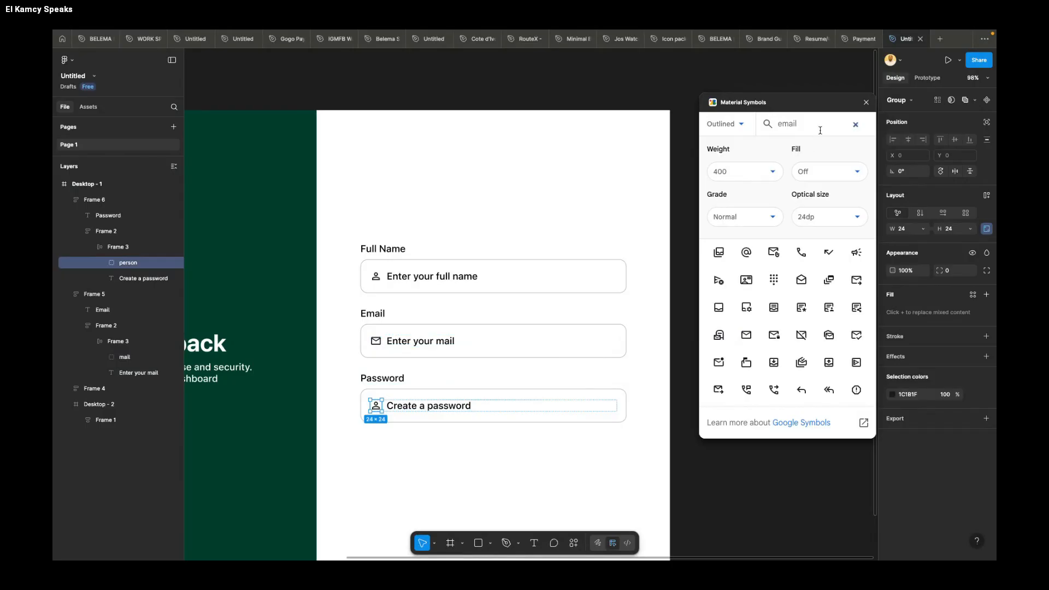
{"action": "left_click", "coordinate": [853, 124]}
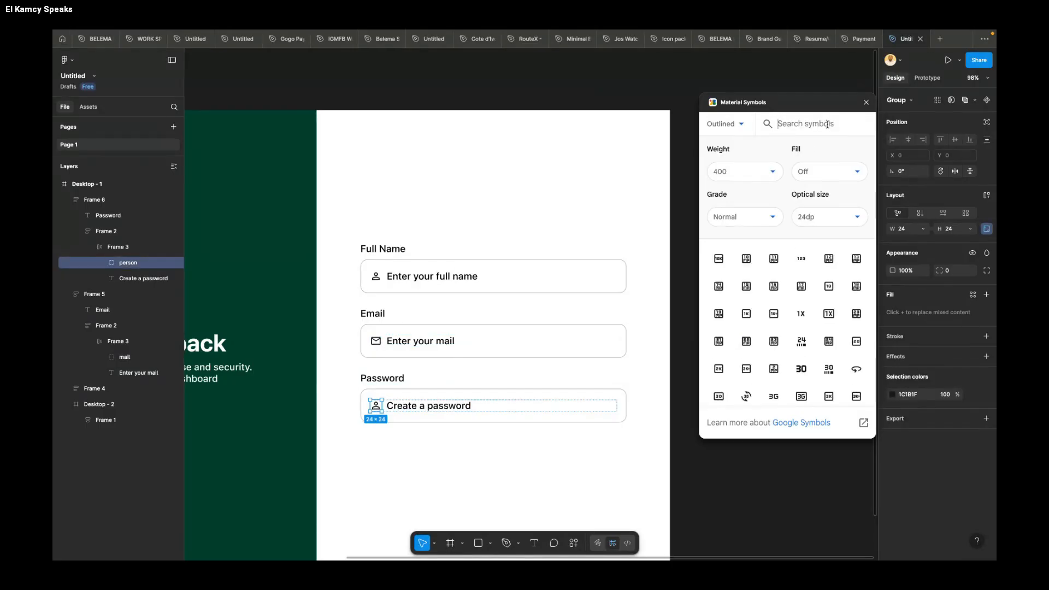
{"action": "type", "text": "loc"}
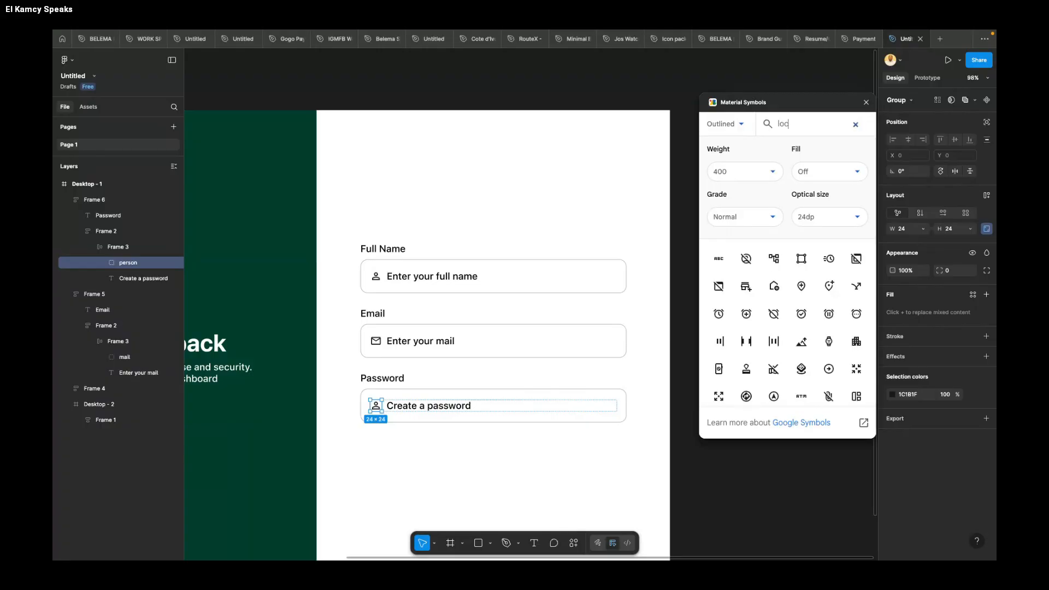
{"action": "type", "text": "k"}
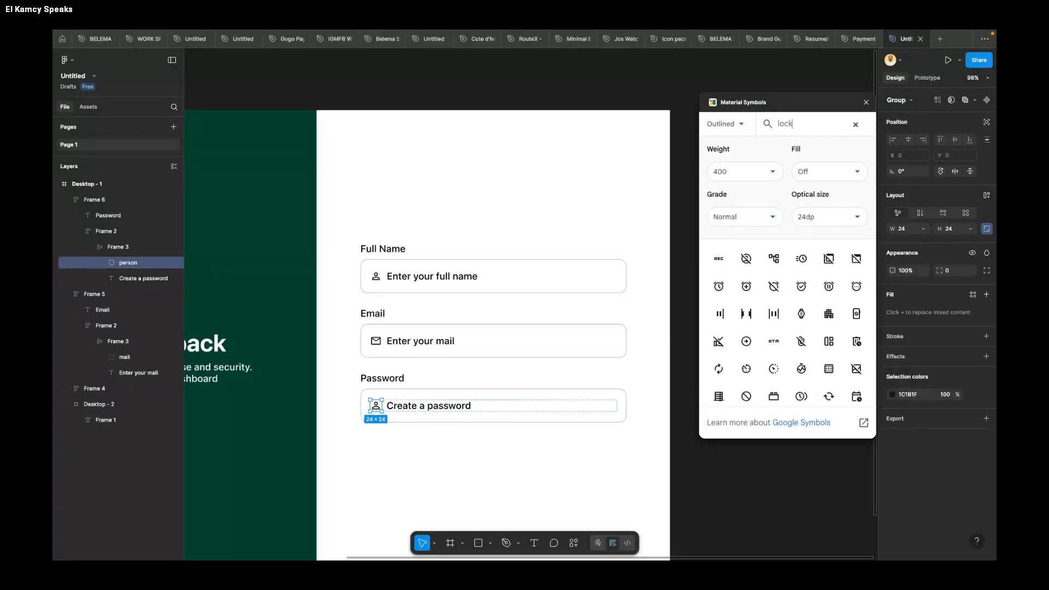
{"action": "scroll", "coordinate": [834, 310], "scroll_direction": "down", "scroll_amount": 3}
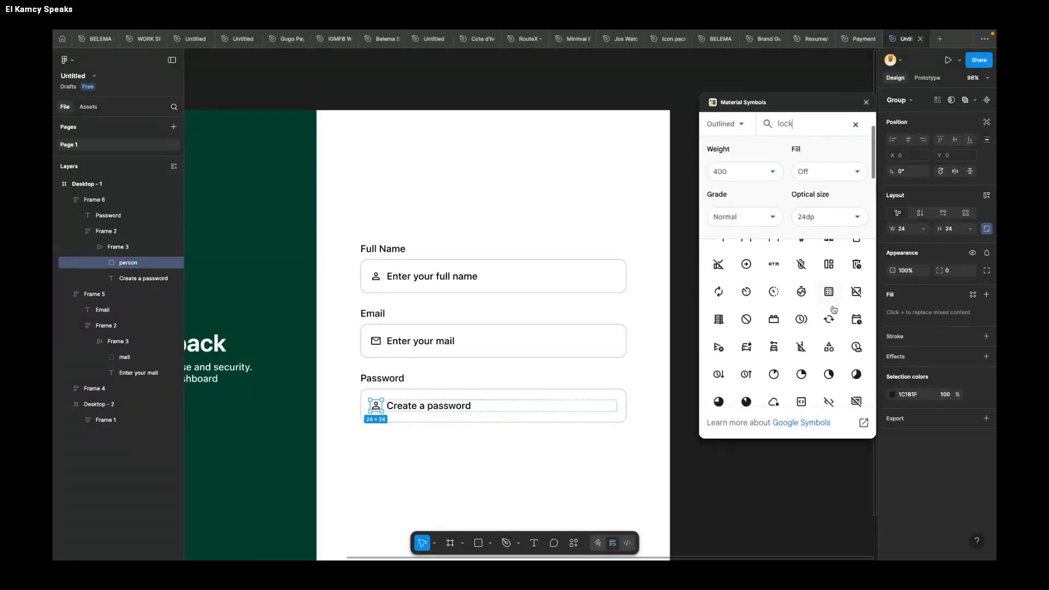
{"action": "scroll", "coordinate": [834, 310], "scroll_direction": "down", "scroll_amount": 5}
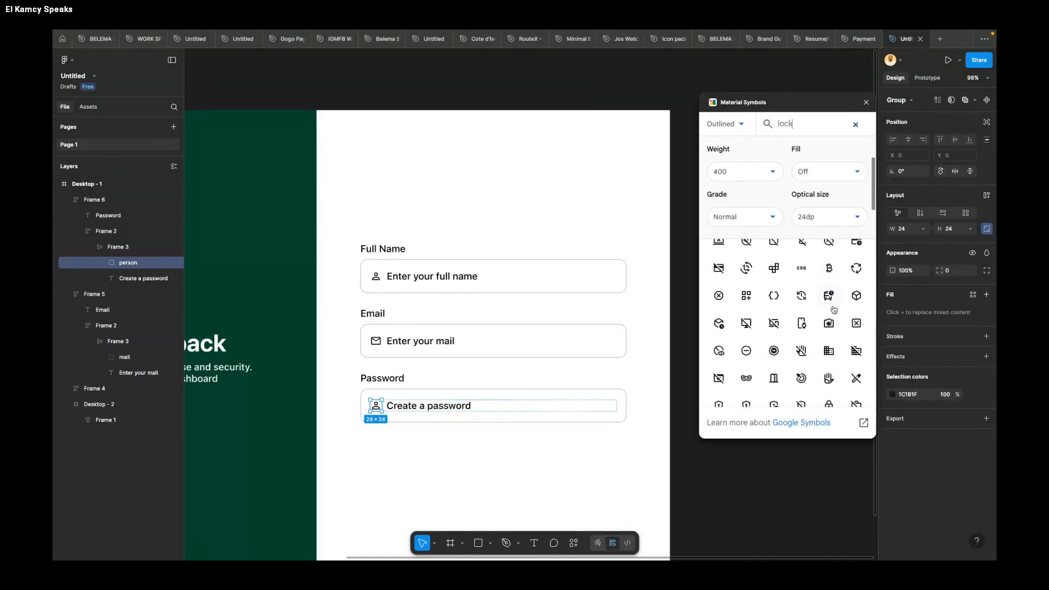
{"action": "scroll", "coordinate": [833, 310], "scroll_direction": "down", "scroll_amount": 5}
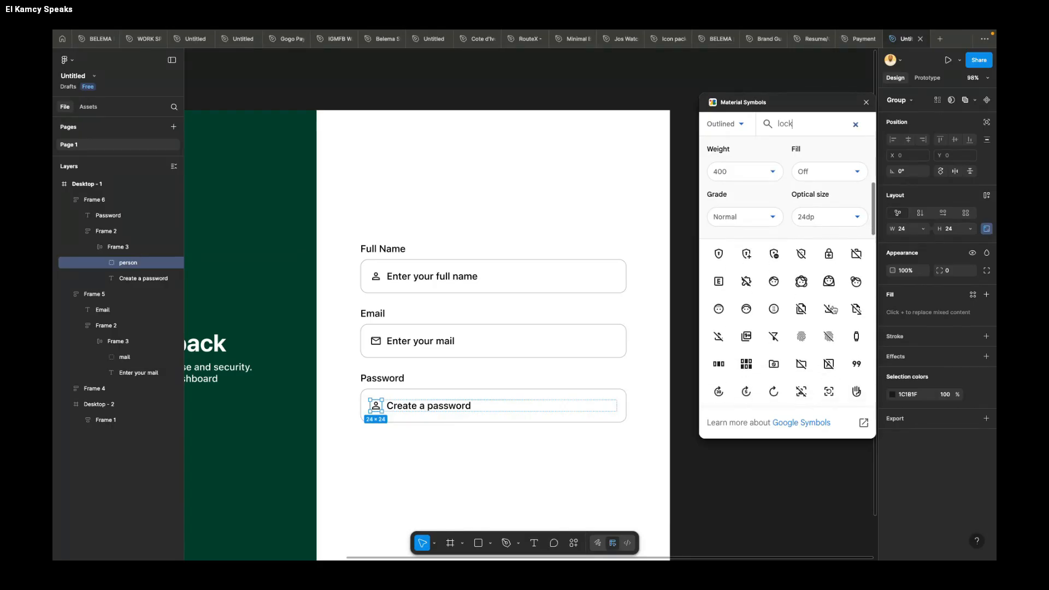
{"action": "scroll", "coordinate": [833, 309], "scroll_direction": "down", "scroll_amount": 5}
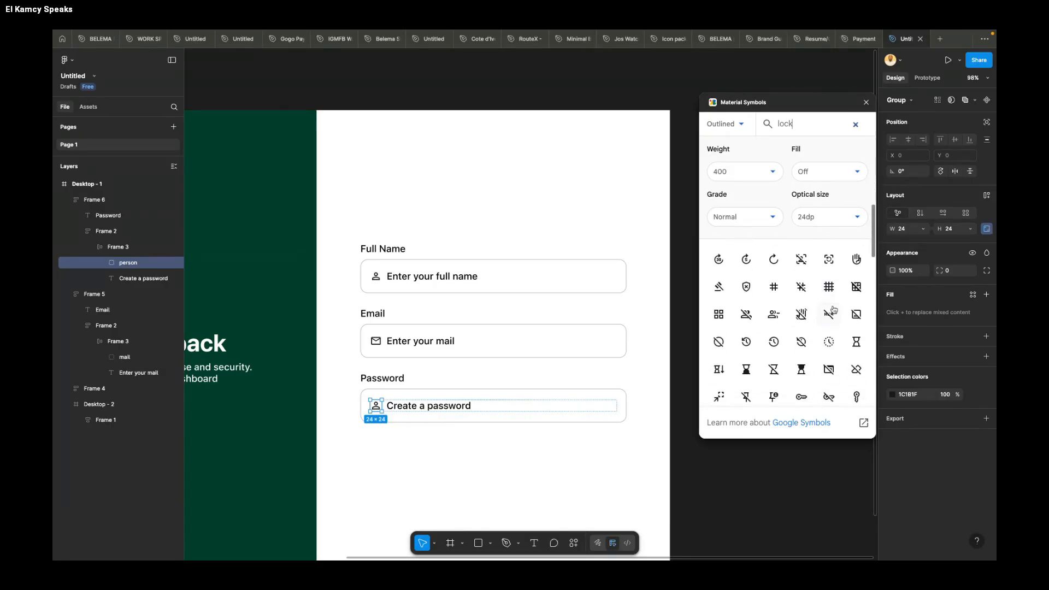
{"action": "scroll", "coordinate": [830, 334], "scroll_direction": "down", "scroll_amount": 1}
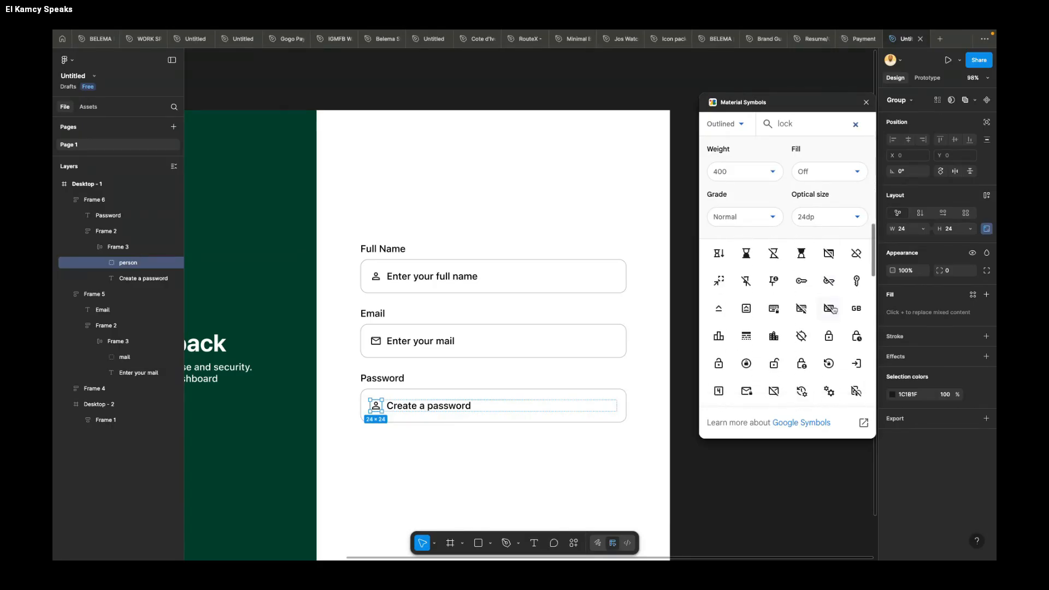
{"action": "left_click", "coordinate": [829, 338]}
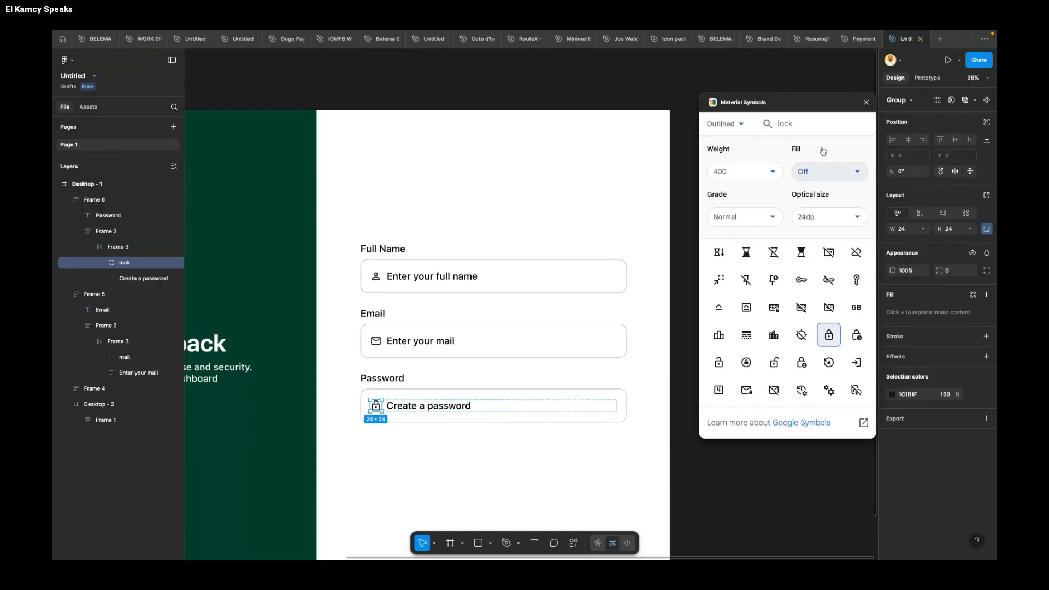
{"action": "left_click", "coordinate": [545, 209]}
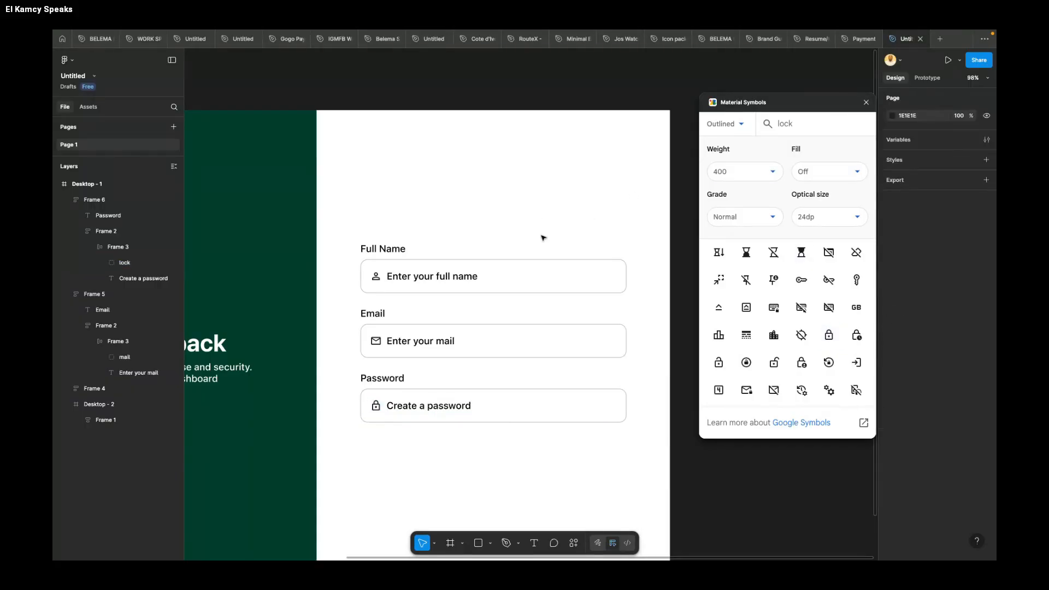
{"action": "scroll", "coordinate": [544, 237], "scroll_direction": "down", "scroll_amount": 4}
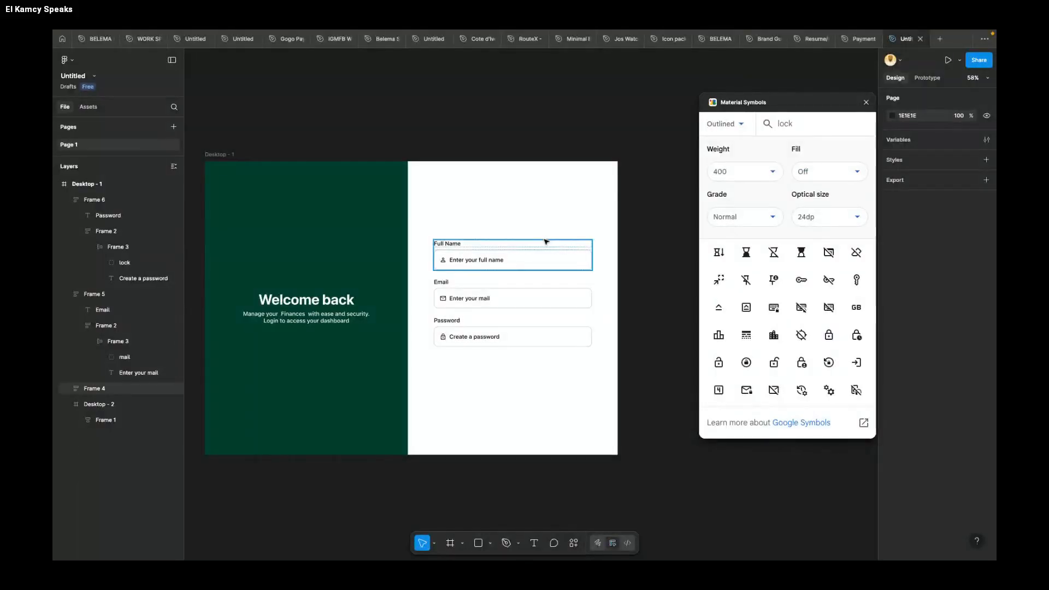
{"action": "double_click", "coordinate": [480, 241]}
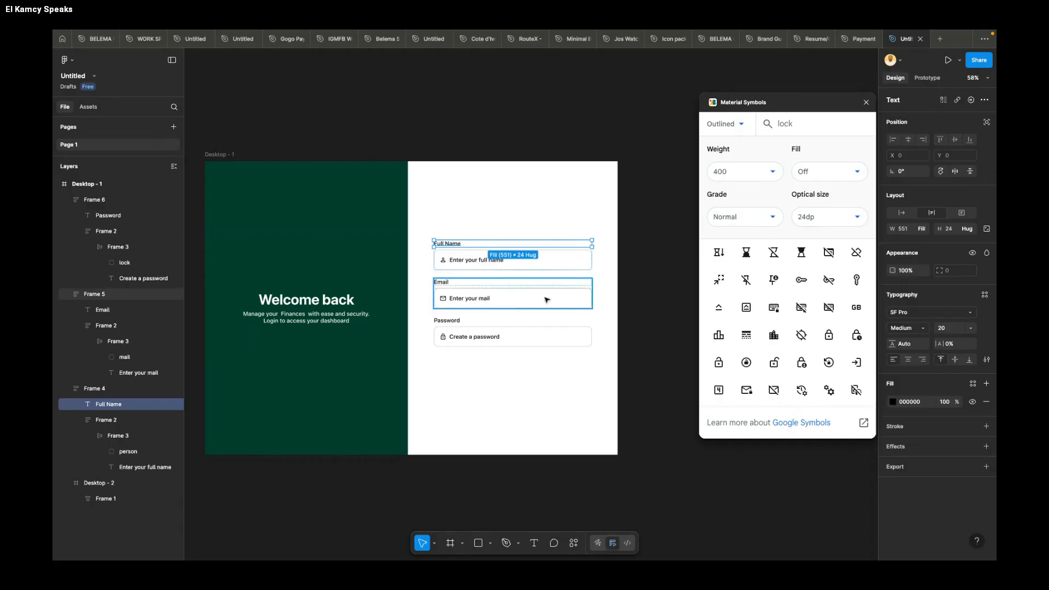
{"action": "scroll", "coordinate": [480, 271], "scroll_direction": "up", "scroll_amount": 3}
{"action": "left_click", "coordinate": [641, 349]}
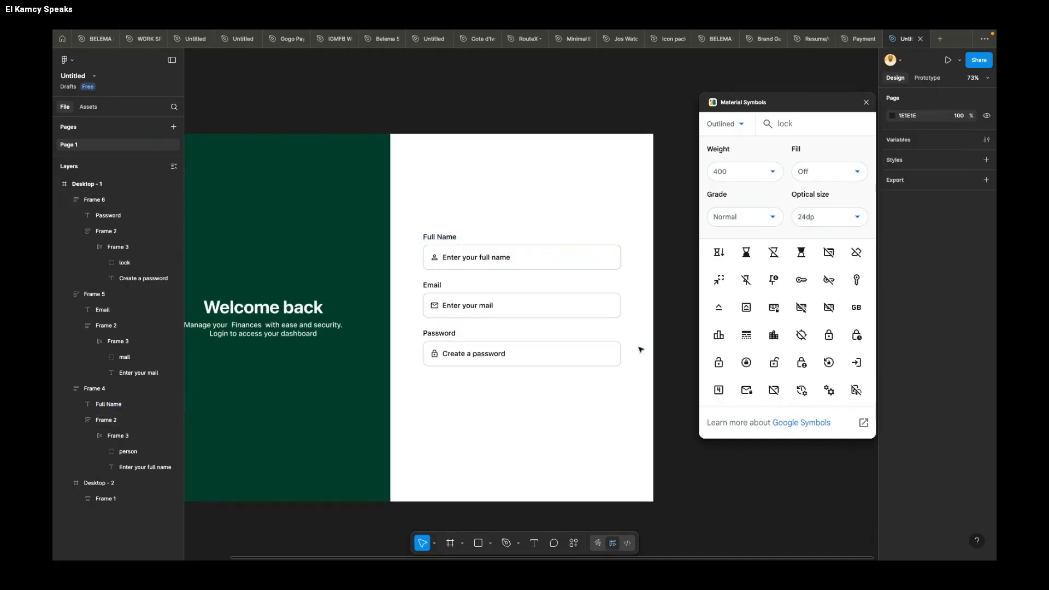
{"action": "scroll", "coordinate": [639, 350], "scroll_direction": "down", "scroll_amount": 2}
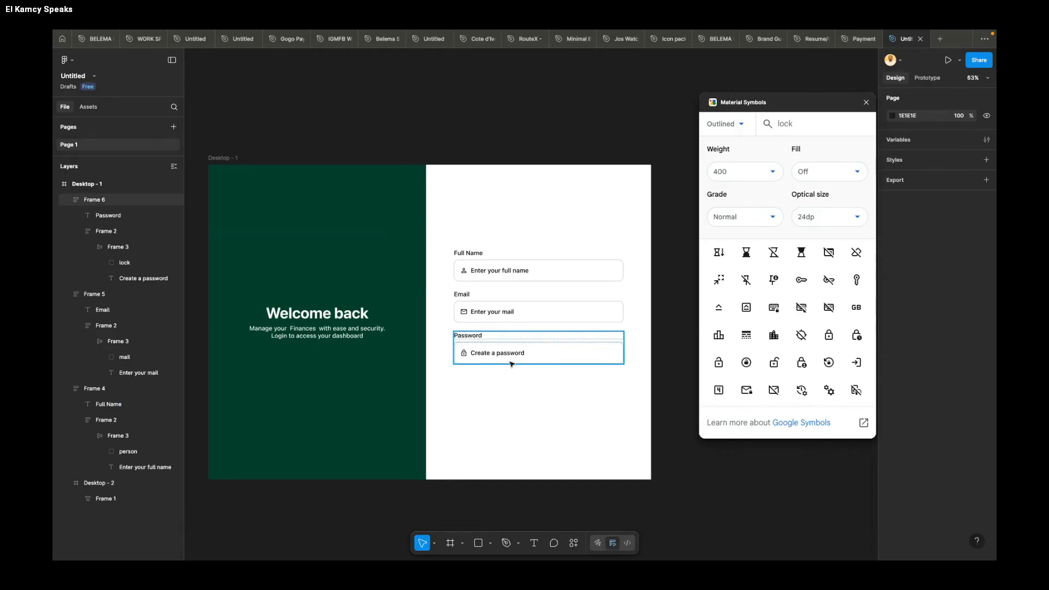
{"action": "scroll", "coordinate": [503, 368], "scroll_direction": "up", "scroll_amount": 1}
{"action": "scroll", "coordinate": [494, 376], "scroll_direction": "up", "scroll_amount": 2}
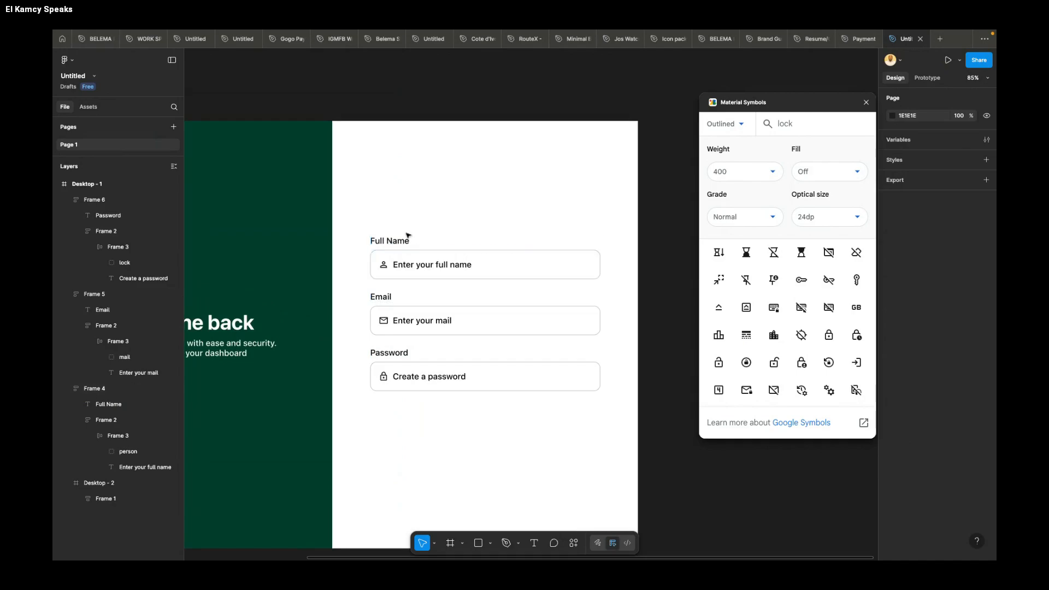
Step: Duplicate the "Create a password" text just below the Password field, aligned with the field's left edge at about X 799, Y 657
{"action": "scroll", "coordinate": [435, 386], "scroll_direction": "down", "scroll_amount": 2}
{"action": "scroll", "coordinate": [435, 387], "scroll_direction": "down", "scroll_amount": 1}
{"action": "left_click", "coordinate": [447, 382], "text": "super"}
{"action": "left_click_drag", "start_coordinate": [444, 379], "coordinate": [408, 401]}
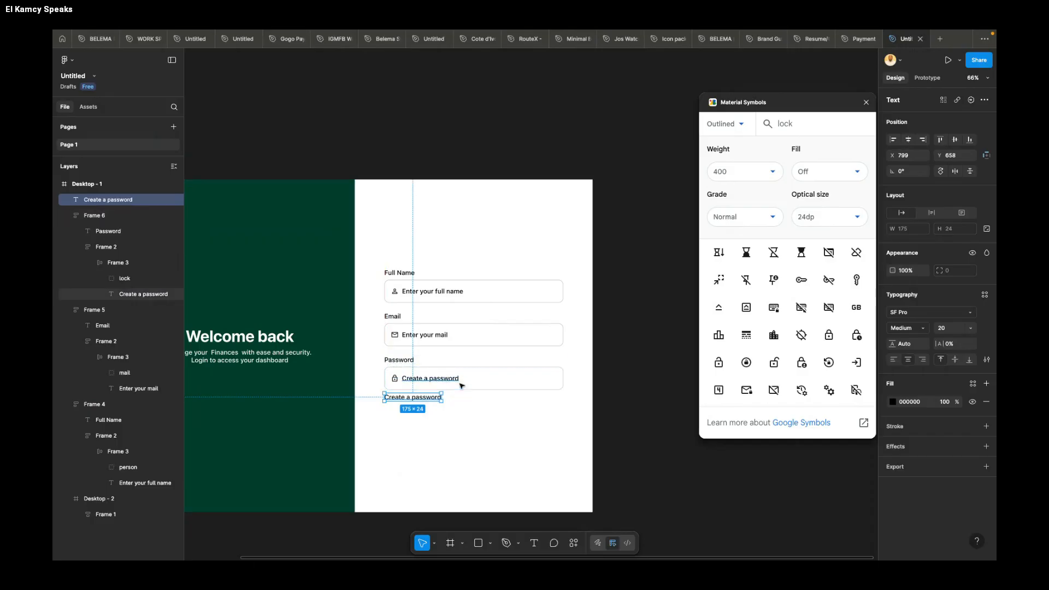
{"action": "scroll", "coordinate": [461, 384], "scroll_direction": "up", "scroll_amount": 5}
{"action": "scroll", "coordinate": [461, 384], "scroll_direction": "up", "scroll_amount": 1}
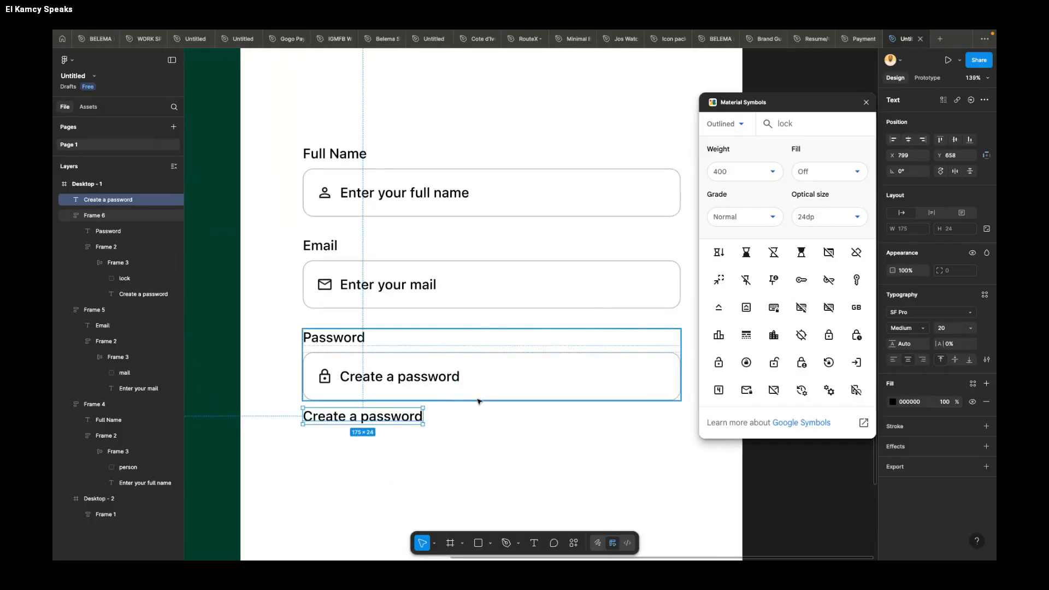
{"action": "key", "text": "Up"}
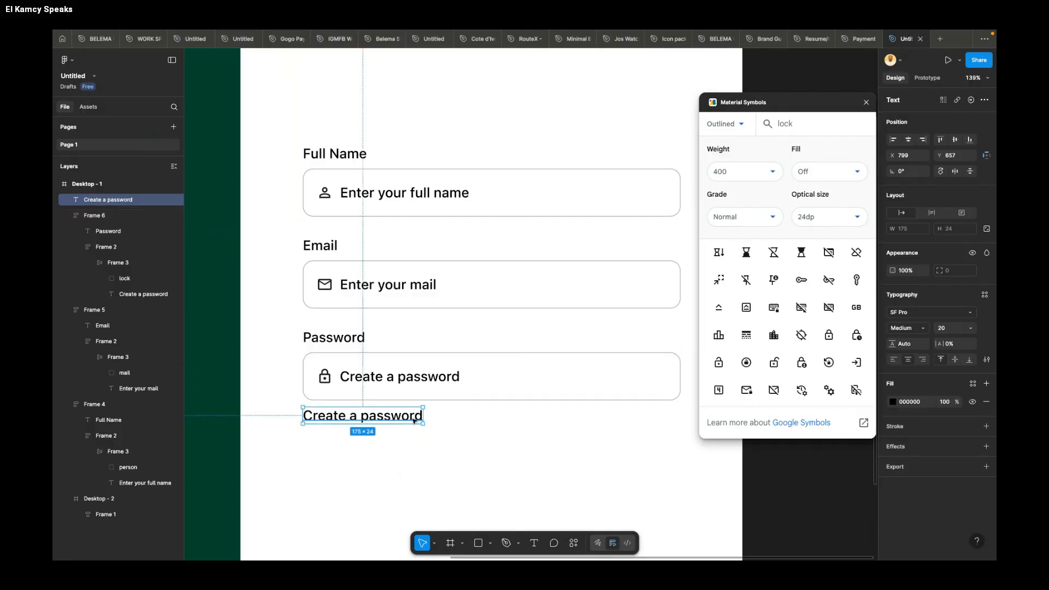
Step: Set the copied text below the Password field to font size 18 and Regular weight
{"action": "left_click", "coordinate": [954, 330]}
{"action": "type", "text": "16"}
{"action": "key", "text": "Return"}
{"action": "left_click", "coordinate": [912, 330]}
{"action": "left_click", "coordinate": [909, 312]}
Step: Replace the copied text below the Password field with "Password must be at least 8 characters"
{"action": "double_click", "coordinate": [394, 415]}
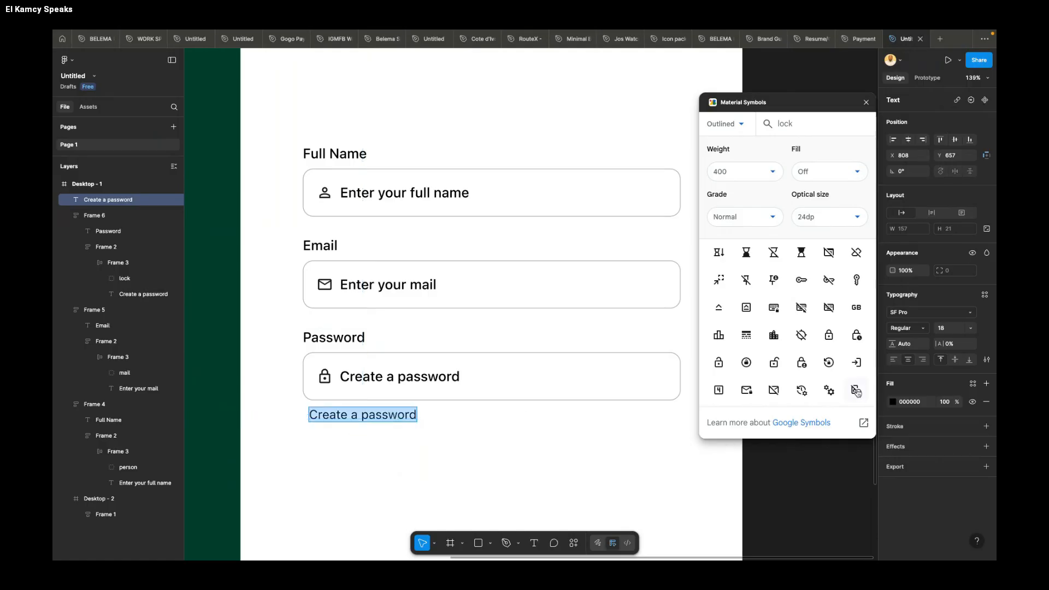
{"action": "left_click", "coordinate": [392, 417]}
{"action": "left_click", "coordinate": [389, 414]}
{"action": "key", "text": "ctrl+a"}
{"action": "type", "text": "P"}
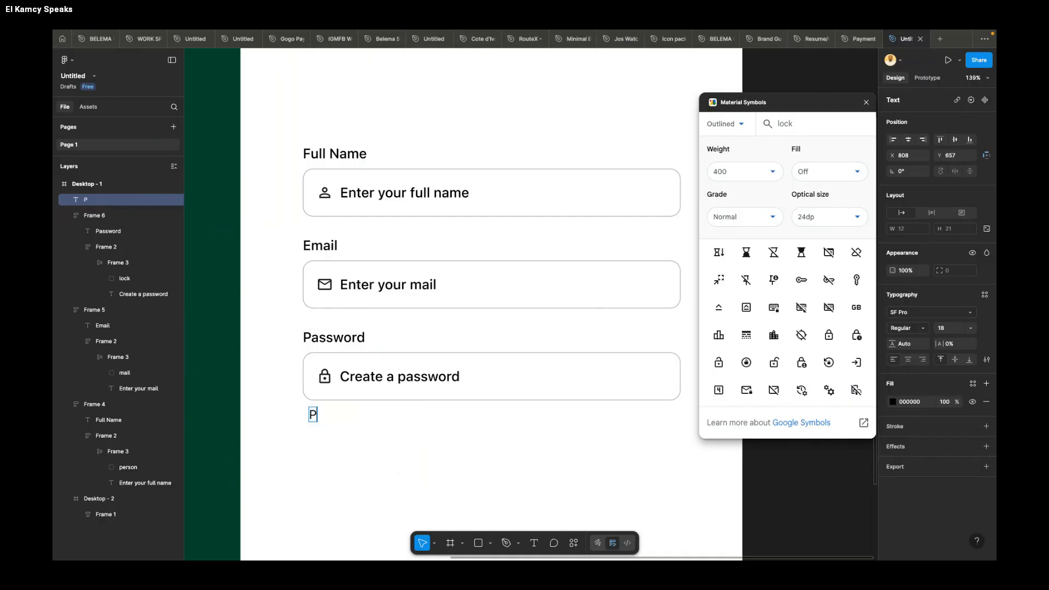
{"action": "type", "text": "assword must "}
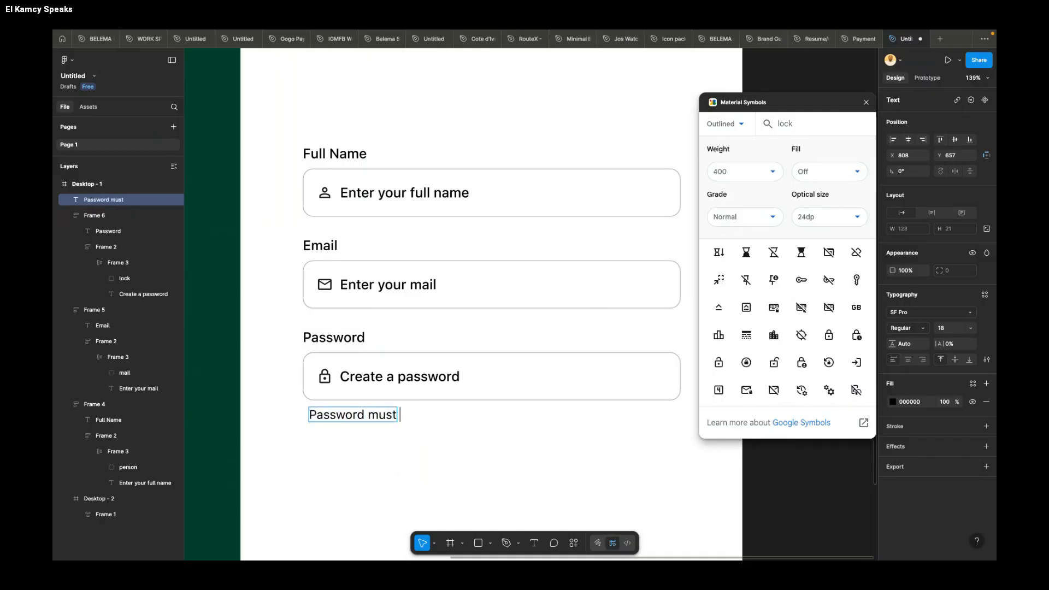
{"action": "type", "text": "be at 8"}
{"action": "key", "text": "BackSpace"}
{"action": "type", "text": "least 8"}
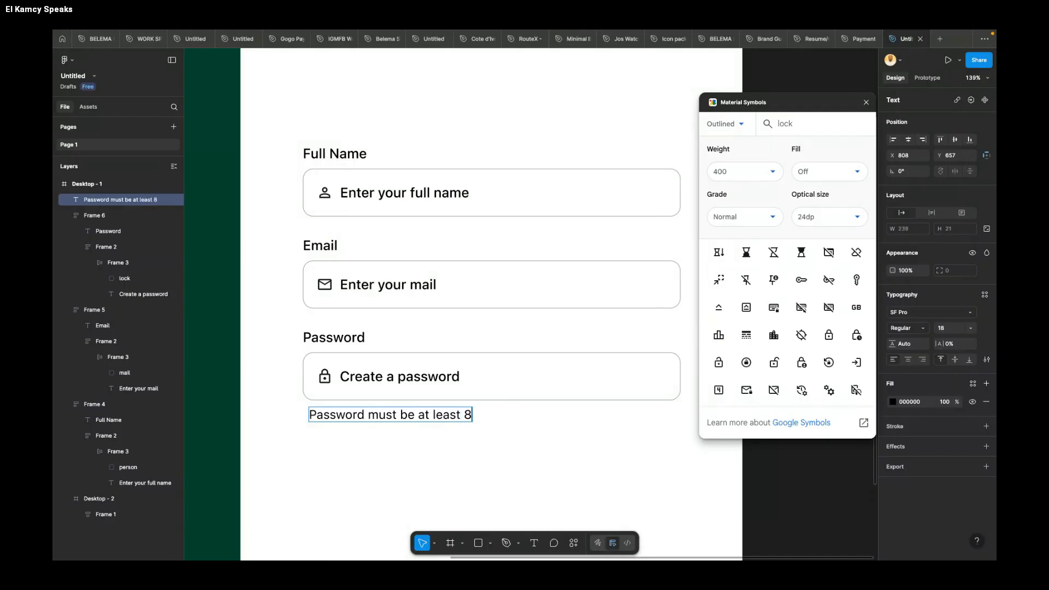
{"action": "type", "text": " characters"}
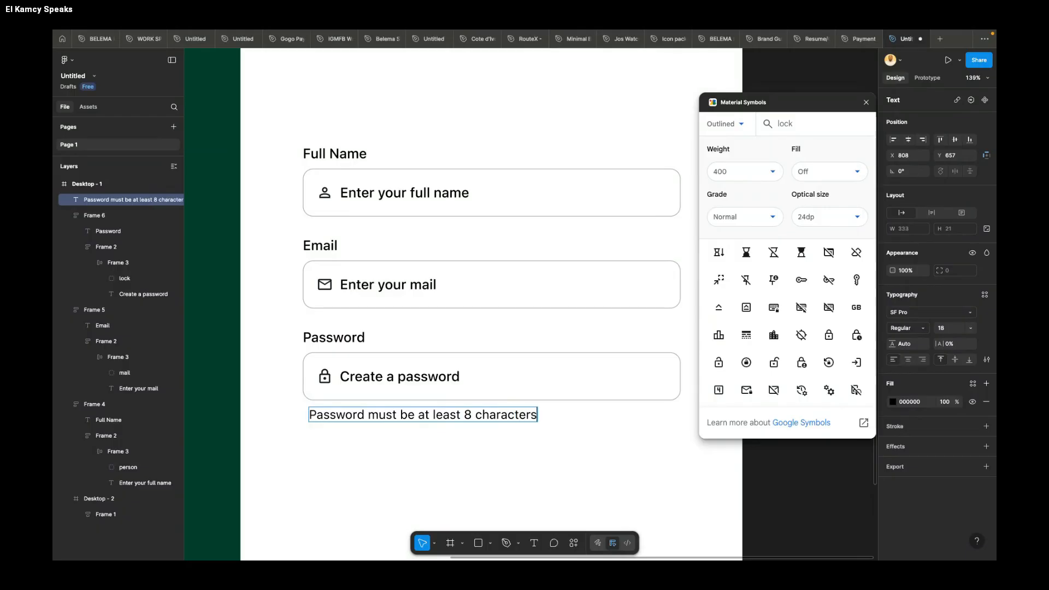
{"action": "key", "text": "Escape"}
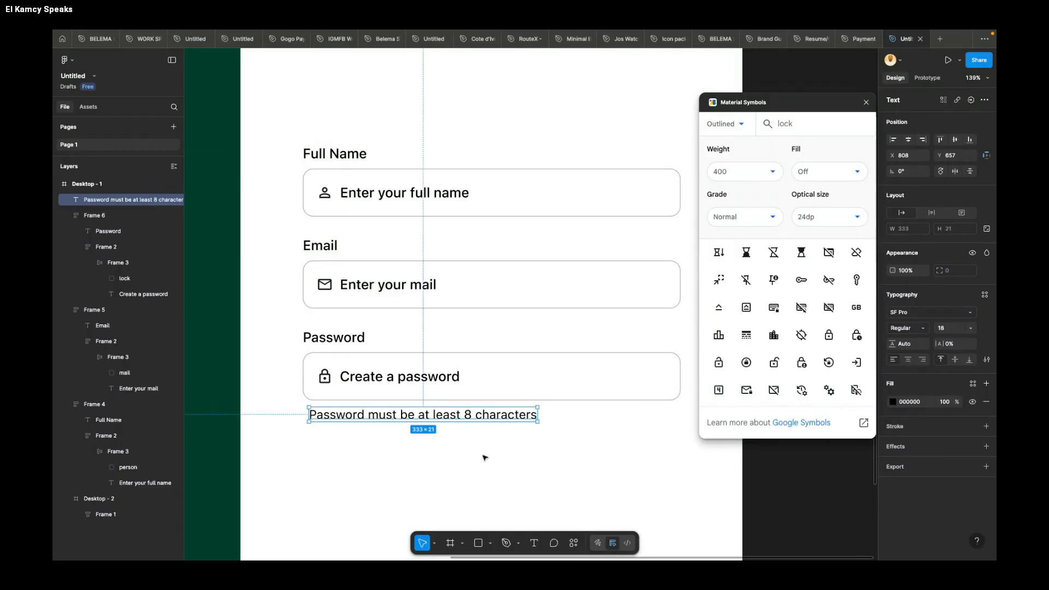
Step: Nudge the password hint horizontally to X 799 so it lines up with the Password field's left edge
{"action": "key", "text": "Left"}
{"action": "key", "text": "Left"}
{"action": "key", "text": "Left"}
{"action": "key", "text": "Left"}
{"action": "key", "text": "Left"}
{"action": "key", "text": "Left"}
{"action": "key", "text": "Left"}
{"action": "key", "text": "Left"}
{"action": "key", "text": "Left"}
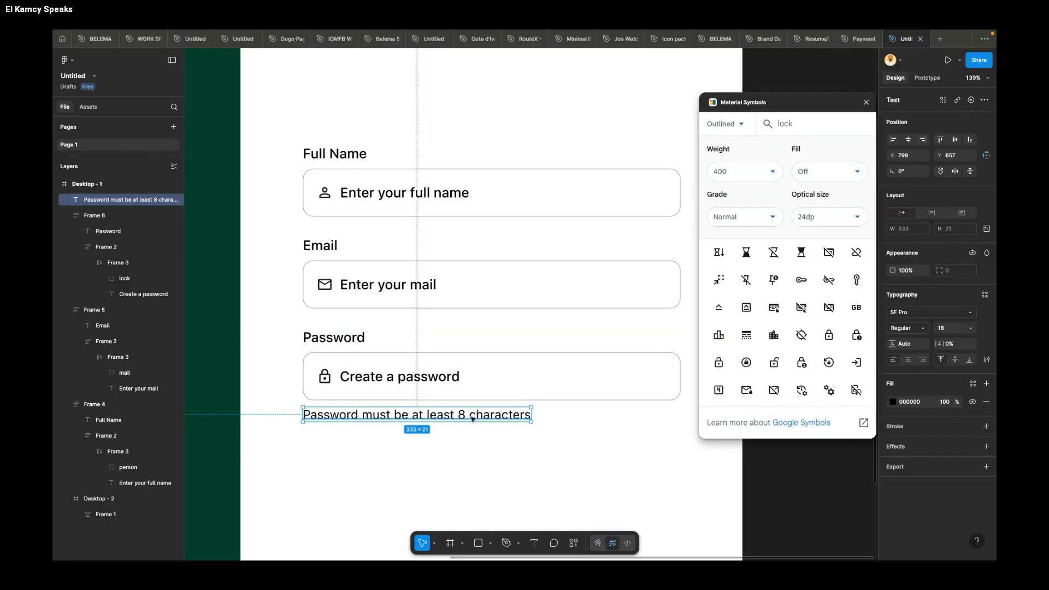
Step: Combine the Password field group and its hint text into one auto layout frame
{"action": "left_click", "coordinate": [474, 378], "text": "shift"}
{"action": "key", "text": "shift+a"}
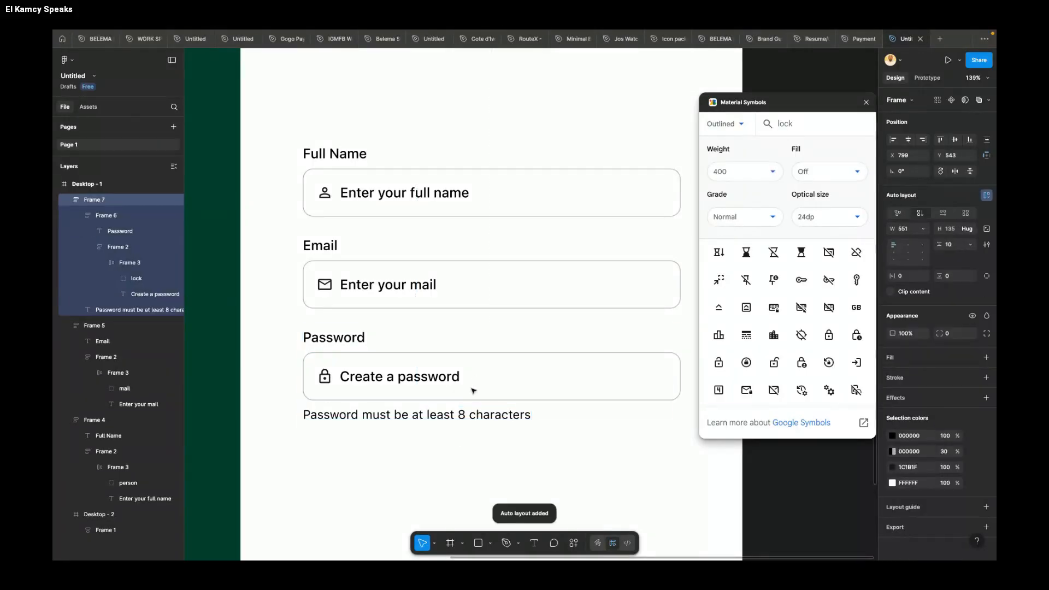
{"action": "left_click", "coordinate": [452, 434]}
Step: Duplicate the Email input box below the password hint, left-aligned with the fields at about Y 755
{"action": "scroll", "coordinate": [452, 435], "scroll_direction": "down", "scroll_amount": 5, "text": "ctrl"}
{"action": "scroll", "coordinate": [452, 434], "scroll_direction": "down", "scroll_amount": 1}
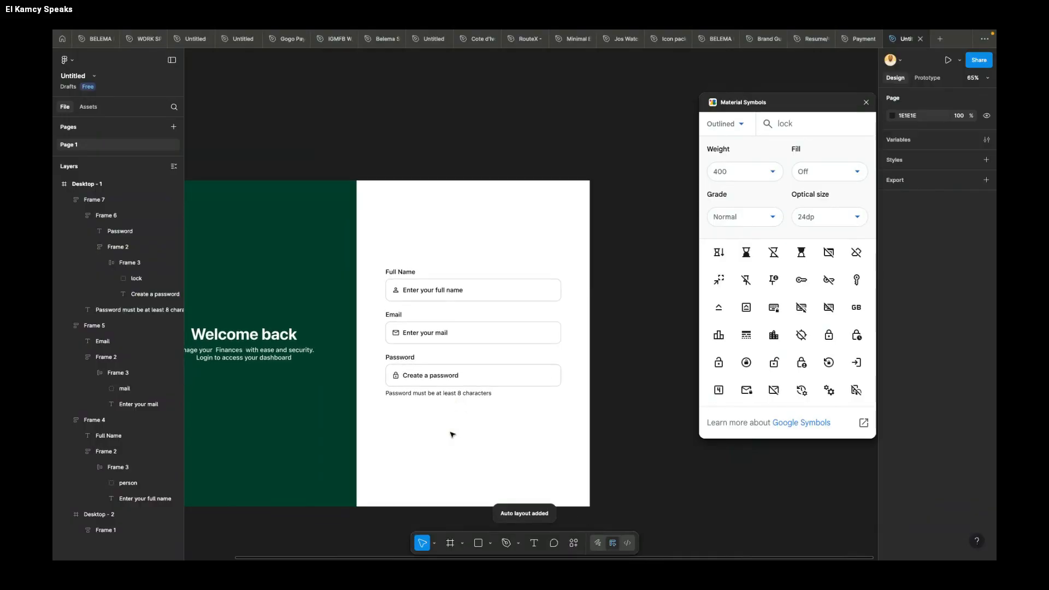
{"action": "left_click", "coordinate": [503, 331]}
{"action": "left_click_drag", "start_coordinate": [504, 328], "coordinate": [475, 436]}
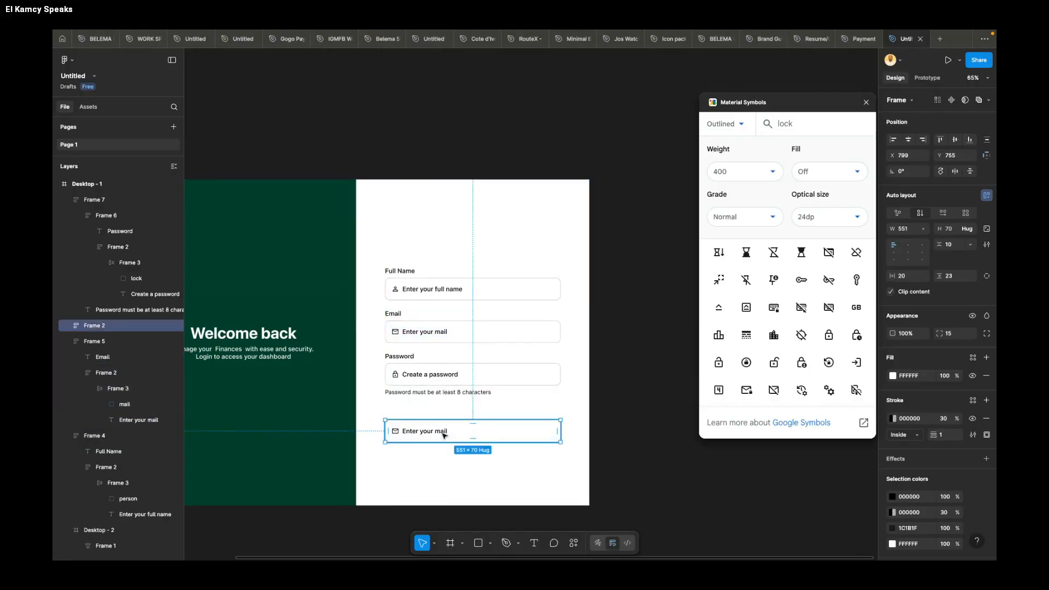
Step: Change the duplicated box's text to "Create Account" and delete its mail icon
{"action": "double_click", "coordinate": [436, 435]}
{"action": "key", "text": "Return"}
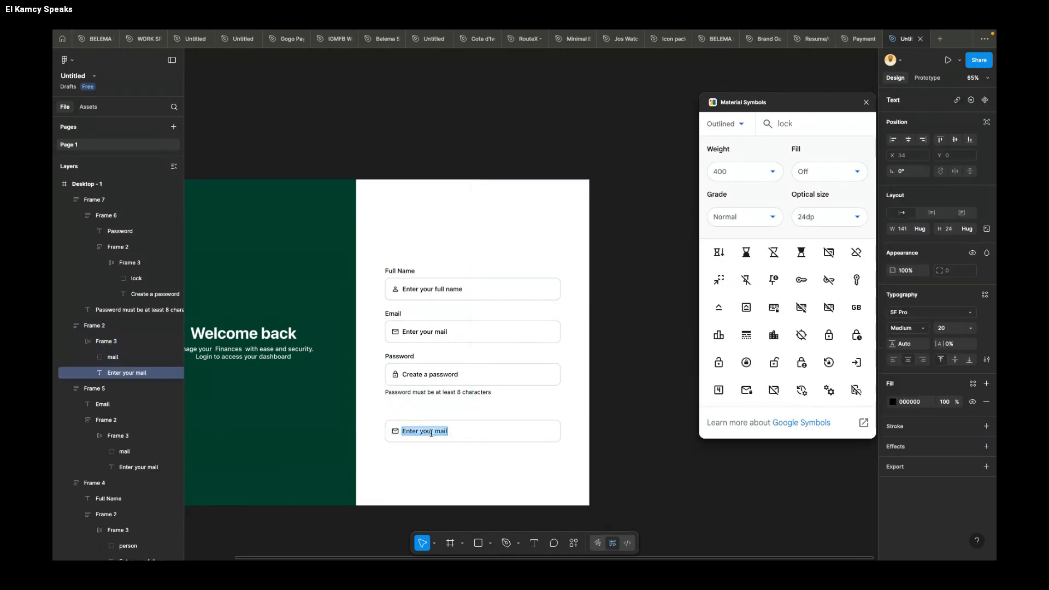
{"action": "type", "text": "Create Account"}
{"action": "key", "text": "Escape"}
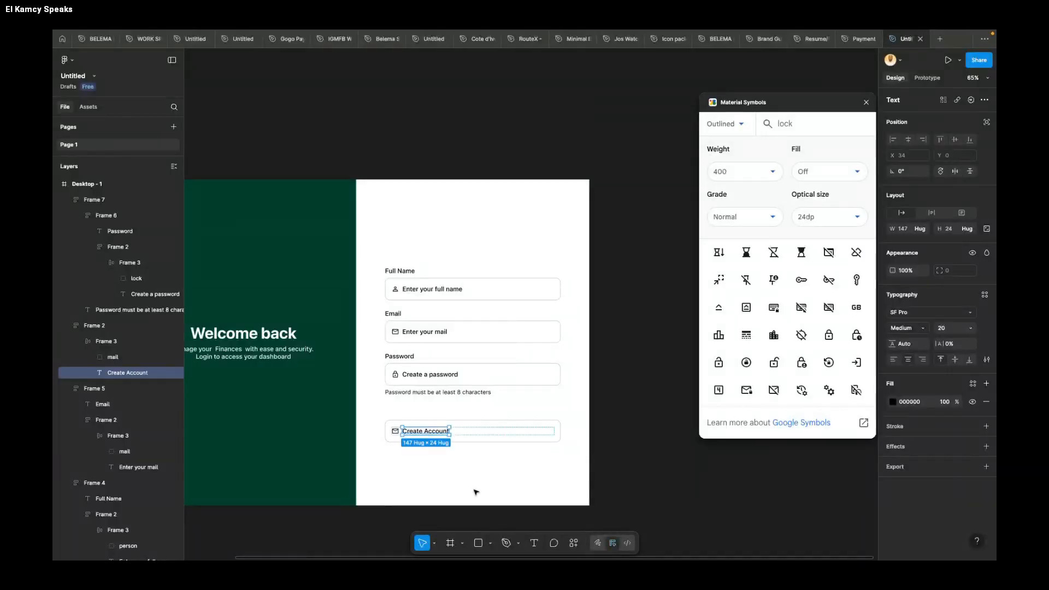
{"action": "left_click", "coordinate": [395, 432]}
{"action": "key", "text": "Delete"}
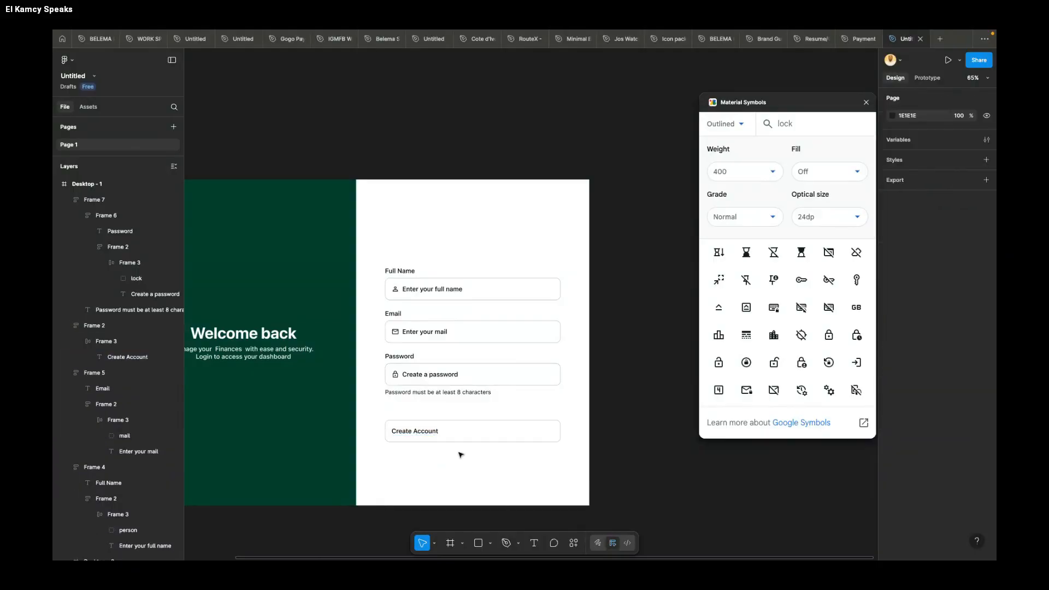
Step: Narrow the inner frame around "Create Account" to the text's width of 147
{"action": "left_click", "coordinate": [418, 432]}
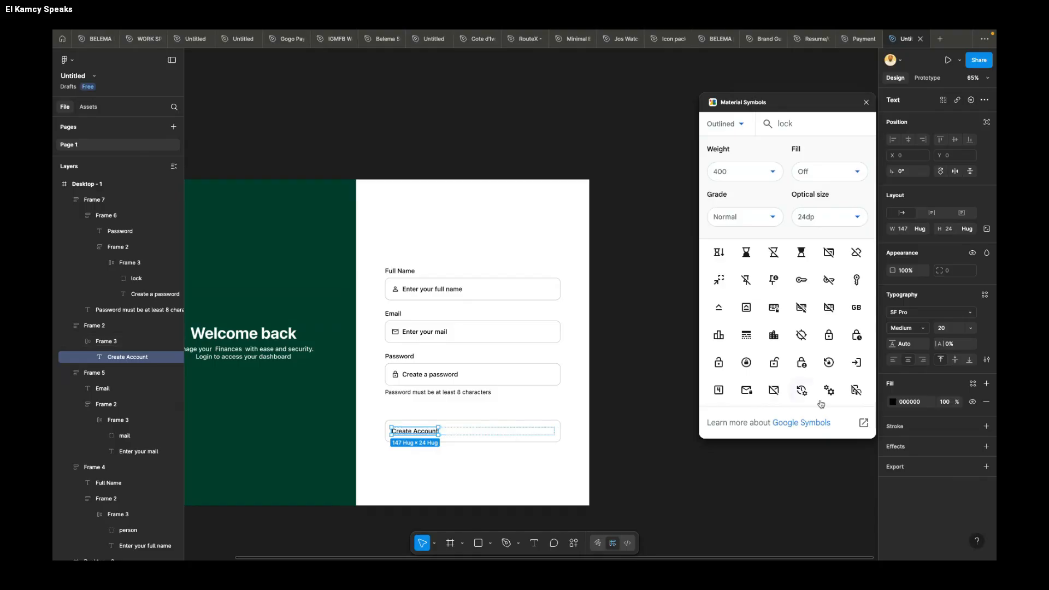
{"action": "left_click", "coordinate": [553, 433]}
{"action": "left_click_drag", "start_coordinate": [554, 433], "coordinate": [438, 432]}
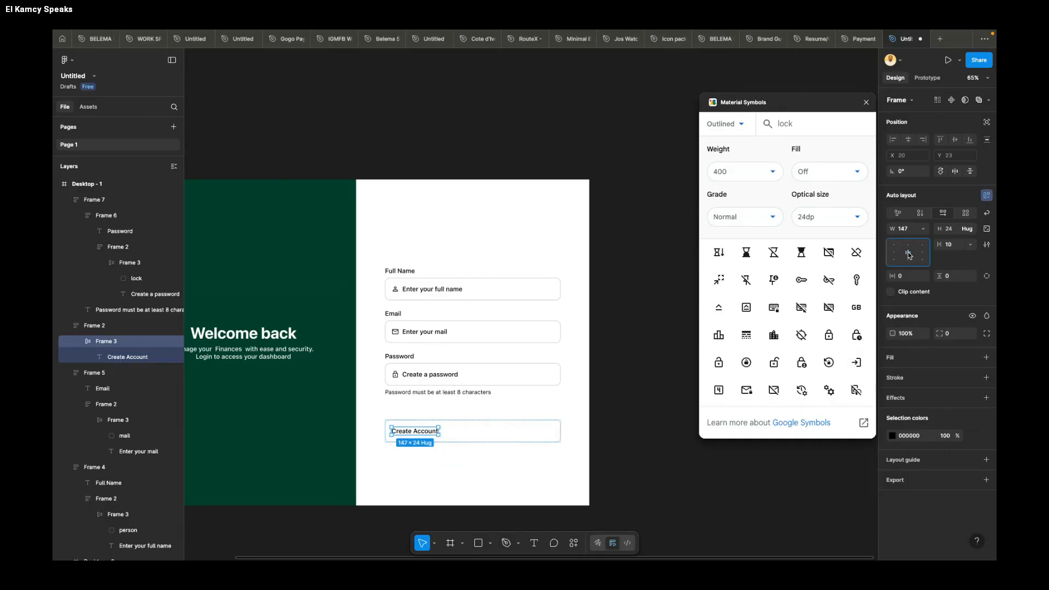
Step: Centre the "Create Account" text inside its box and fill the box with the welcome panel's green, 003D2B
{"action": "left_click", "coordinate": [509, 433]}
{"action": "left_click", "coordinate": [907, 252]}
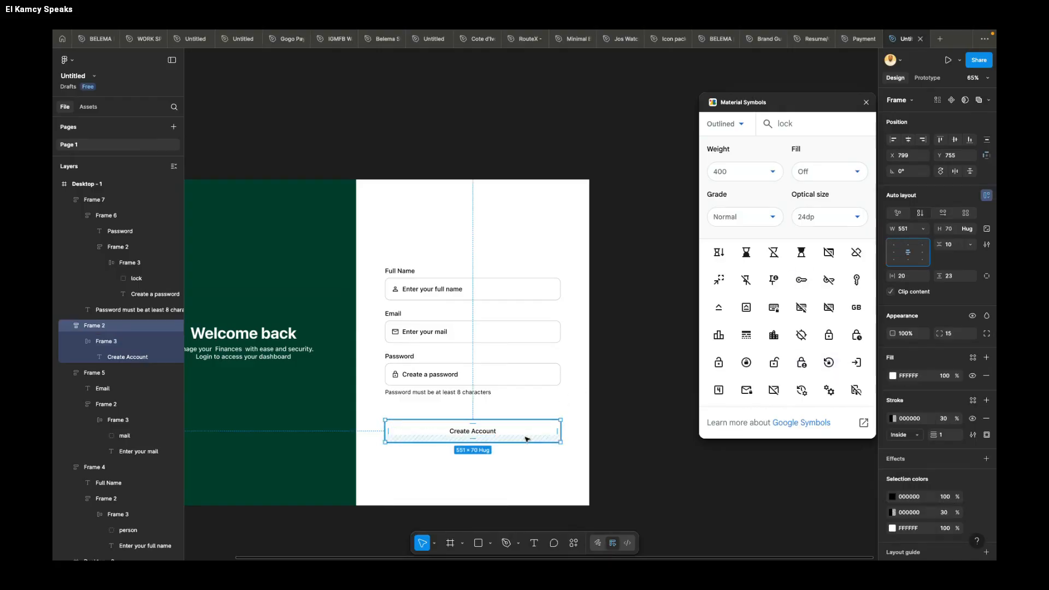
{"action": "left_click", "coordinate": [287, 416]}
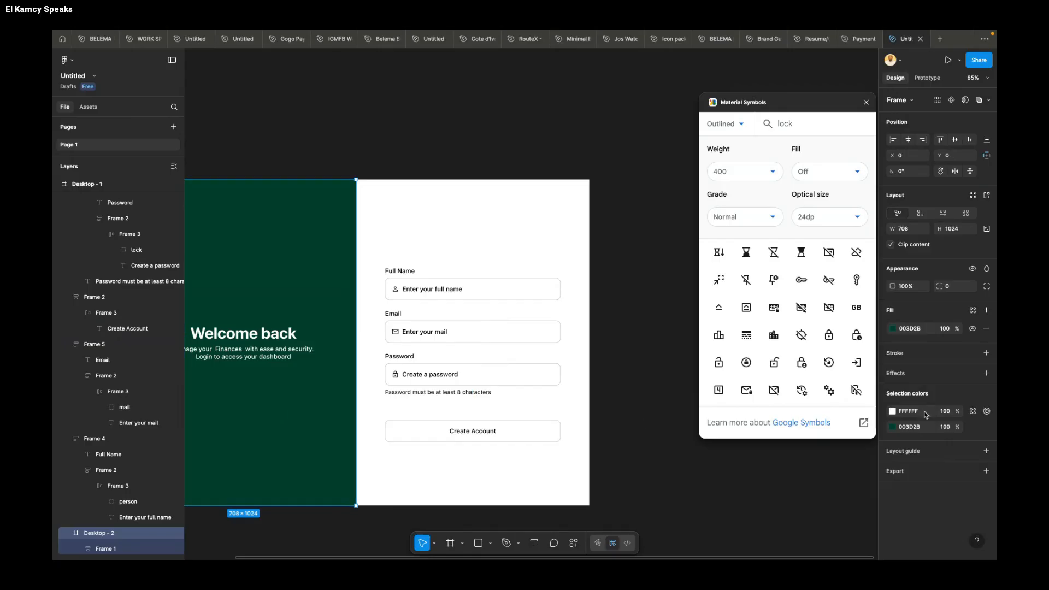
{"action": "left_click", "coordinate": [919, 329]}
{"action": "key", "text": "ctrl+c"}
{"action": "left_click", "coordinate": [525, 437]}
{"action": "left_click", "coordinate": [922, 377]}
{"action": "key", "text": "ctrl+v"}
{"action": "key", "text": "Return"}
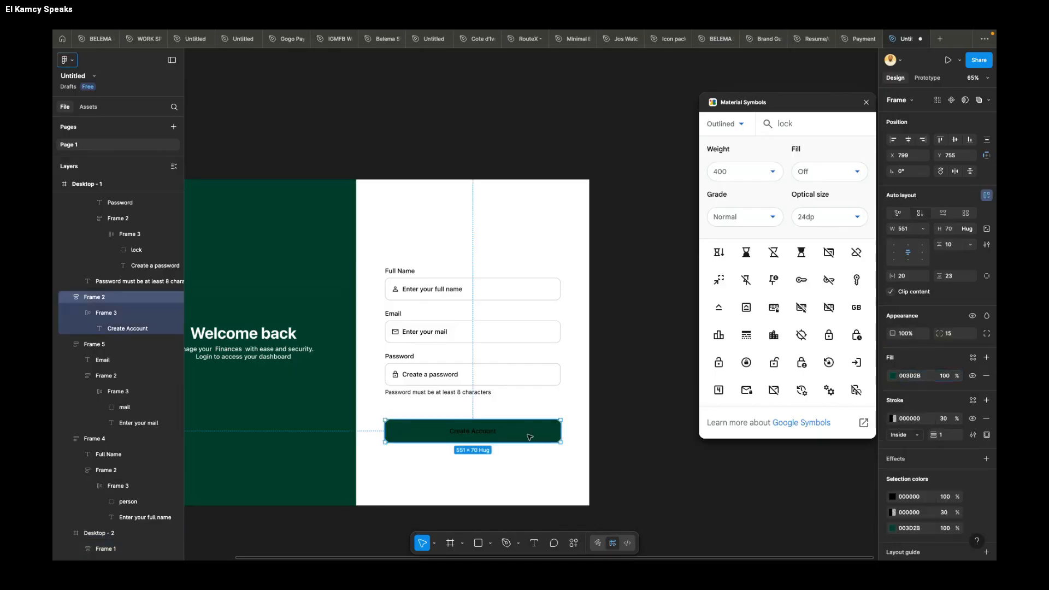
Step: Recolour the Create Account button's text to white FFFFFF and set its weight to Semibold
{"action": "left_click", "coordinate": [891, 497]}
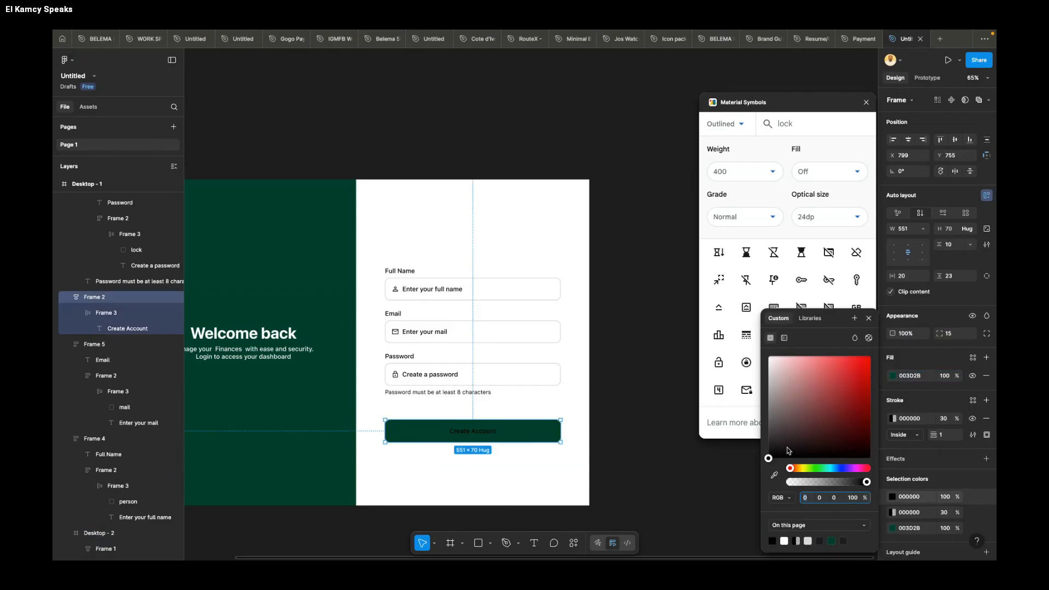
{"action": "left_click_drag", "start_coordinate": [768, 458], "coordinate": [768, 356]}
{"action": "left_click", "coordinate": [870, 319]}
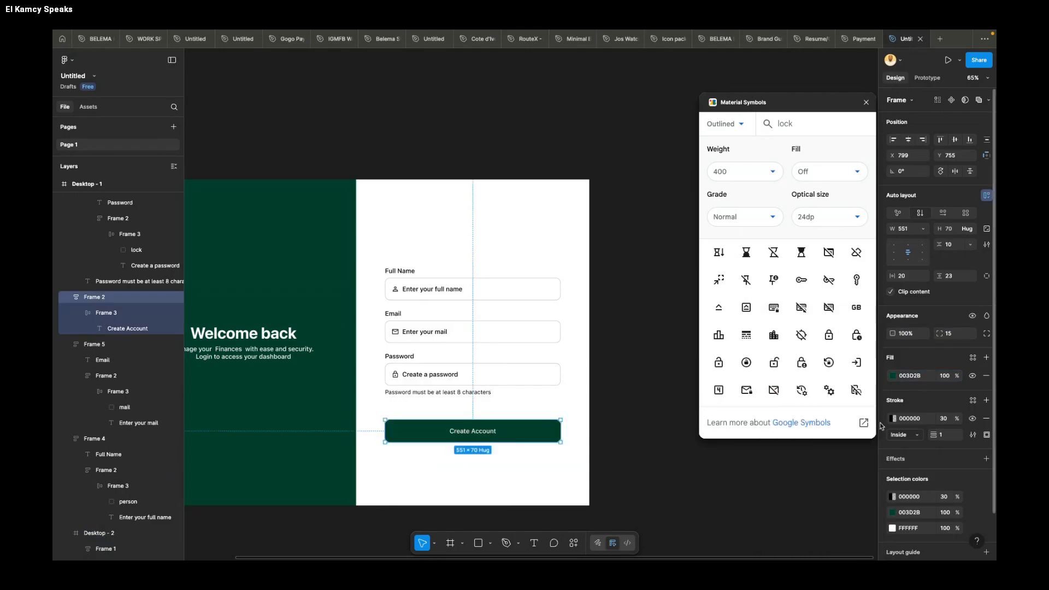
{"action": "double_click", "coordinate": [484, 434]}
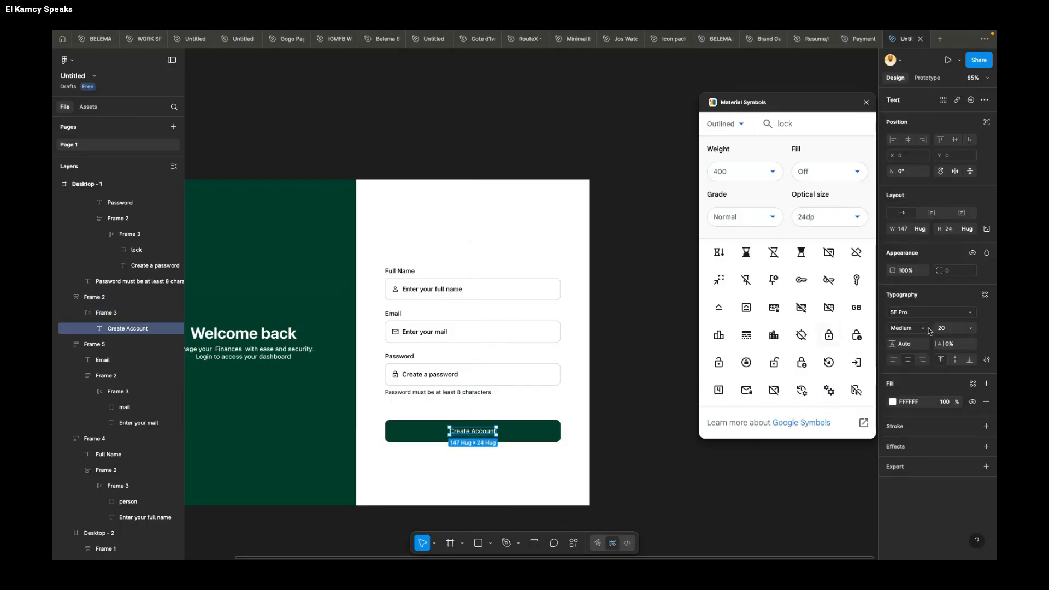
{"action": "left_click", "coordinate": [901, 330]}
{"action": "left_click", "coordinate": [915, 339]}
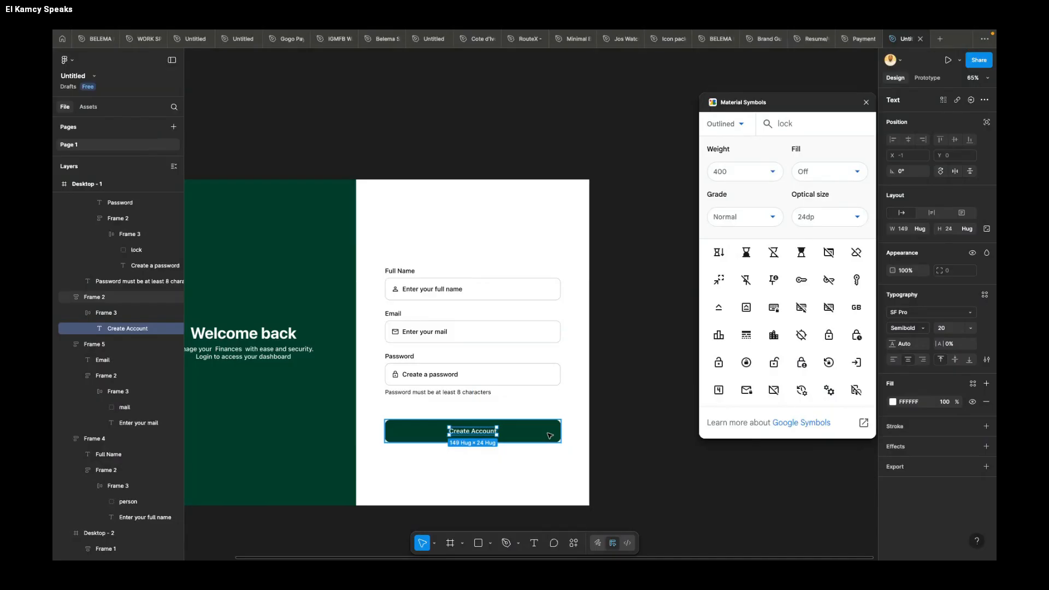
Step: Move the Create Account button down to about Y 800 and duplicate the password hint into the gap above it at about Y 727
{"action": "left_click", "coordinate": [522, 430]}
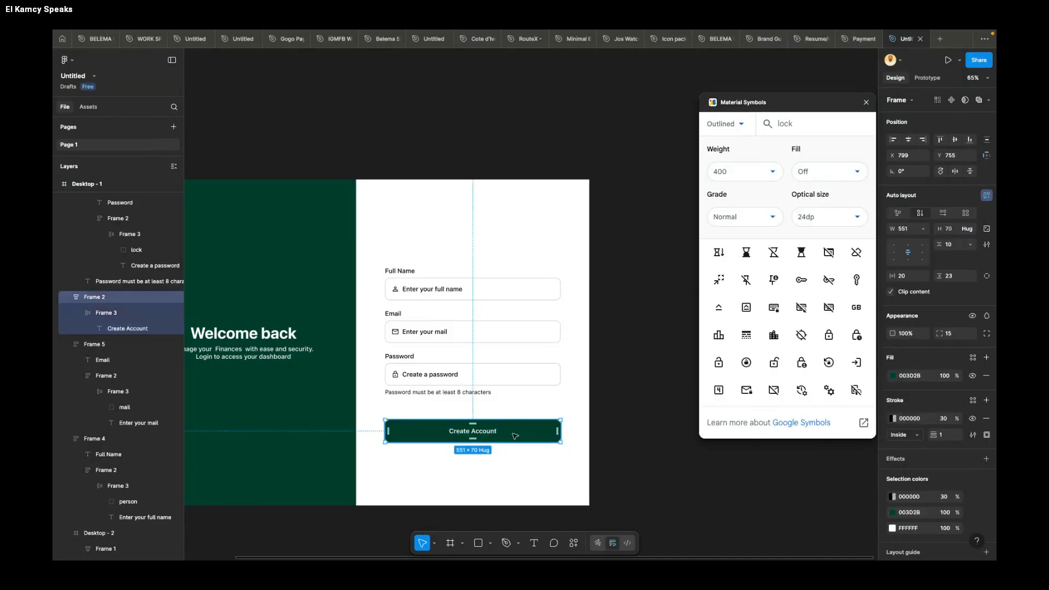
{"action": "left_click_drag", "start_coordinate": [487, 440], "coordinate": [488, 446]}
{"action": "left_click", "coordinate": [450, 394]}
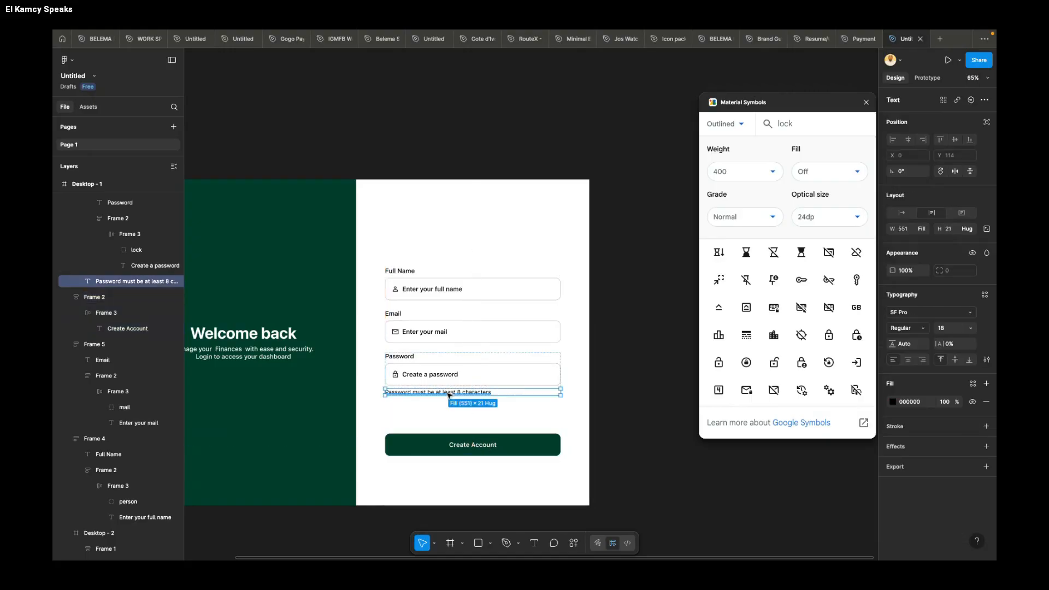
{"action": "left_click_drag", "start_coordinate": [450, 395], "coordinate": [450, 413]}
Step: Change the duplicated hint's text to "I agree to the Term of Service and Privacy Policy"
{"action": "double_click", "coordinate": [450, 413]}
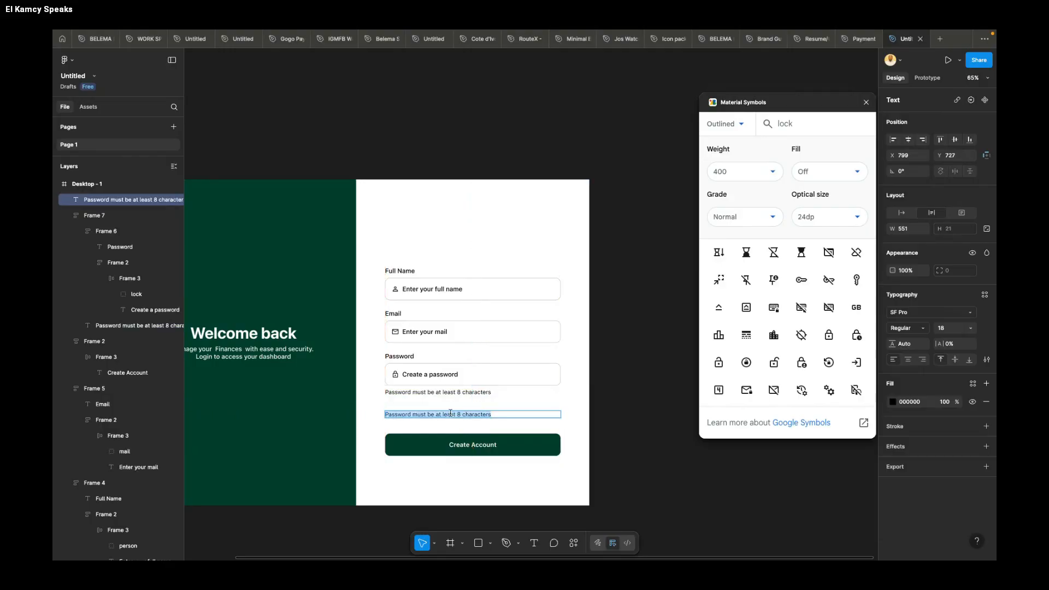
{"action": "type", "text": "I agree to"}
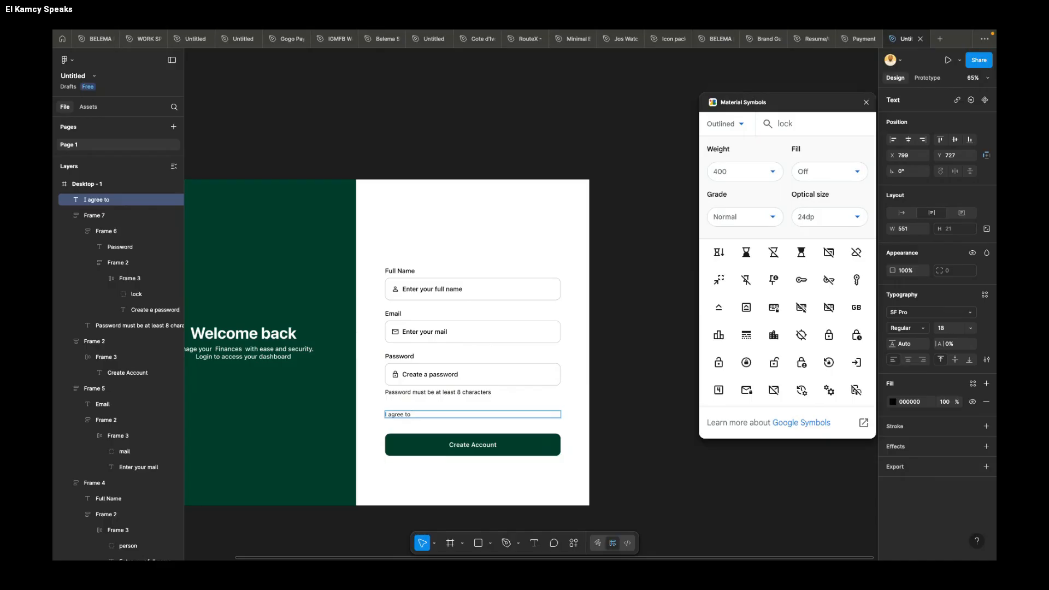
{"action": "type", "text": "he"}
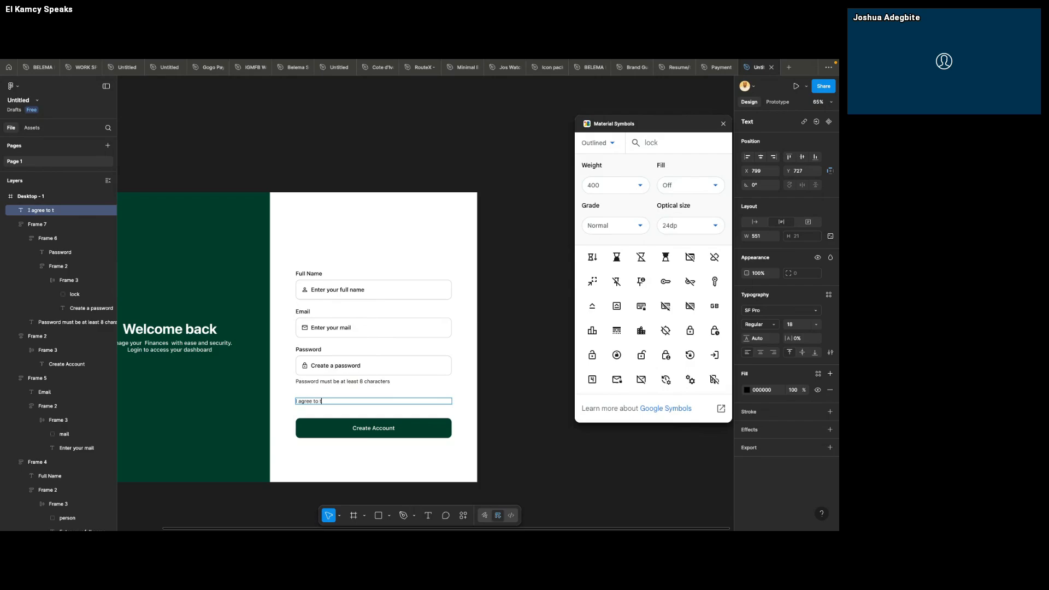
{"action": "type", "text": " Te"}
{"action": "type", "text": "rm"}
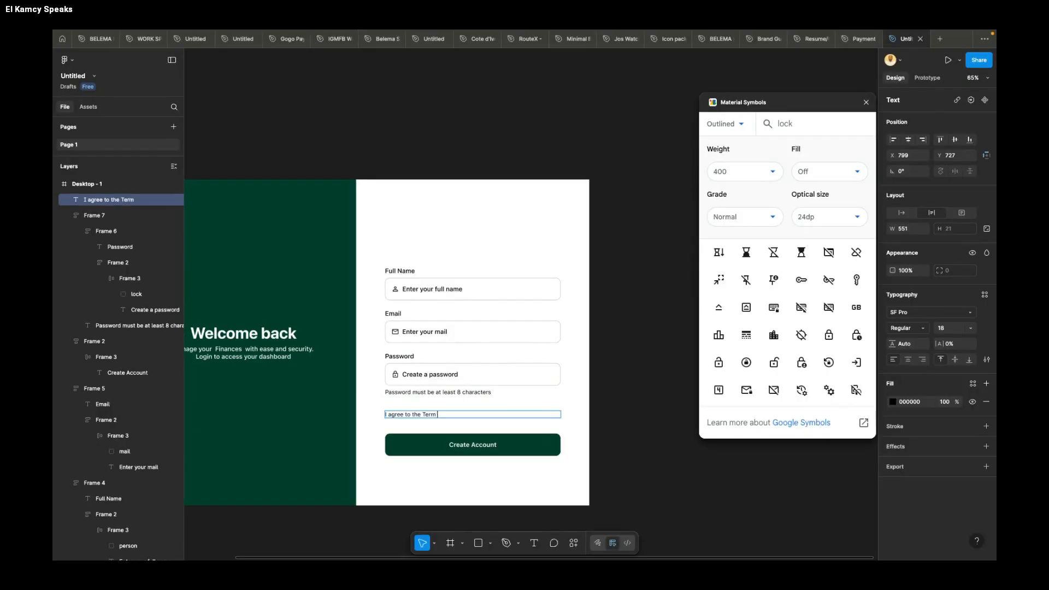
{"action": "type", "text": " of s"}
{"action": "type", "text": "cy Policy"}
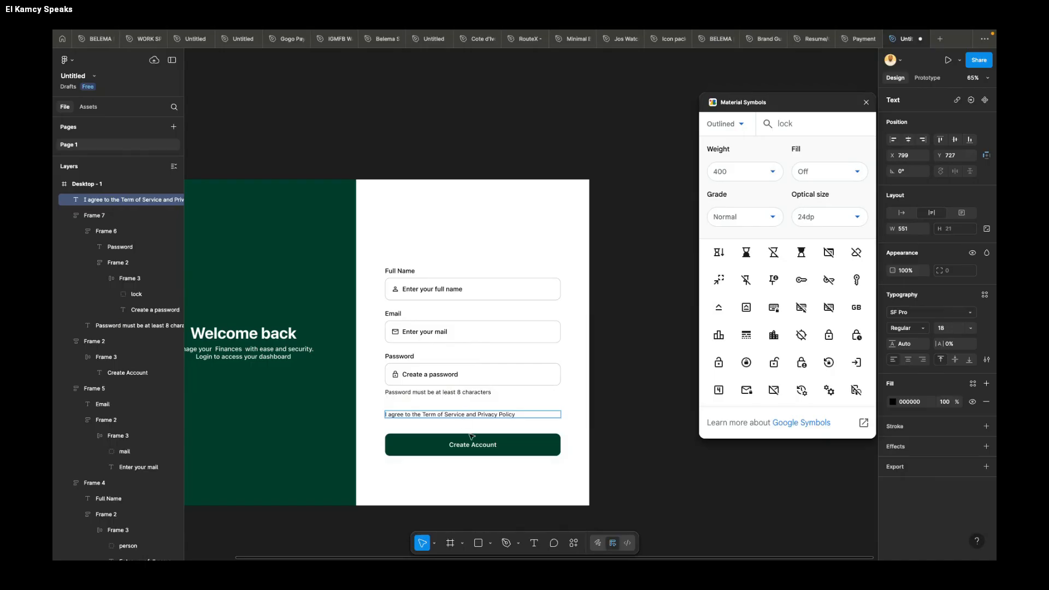
{"action": "key", "text": "Escape"}
Step: Set the words "Term of Service" and "Privacy Policy" in the agreement text to Bold
{"action": "scroll", "coordinate": [437, 424], "scroll_direction": "up", "scroll_amount": 5}
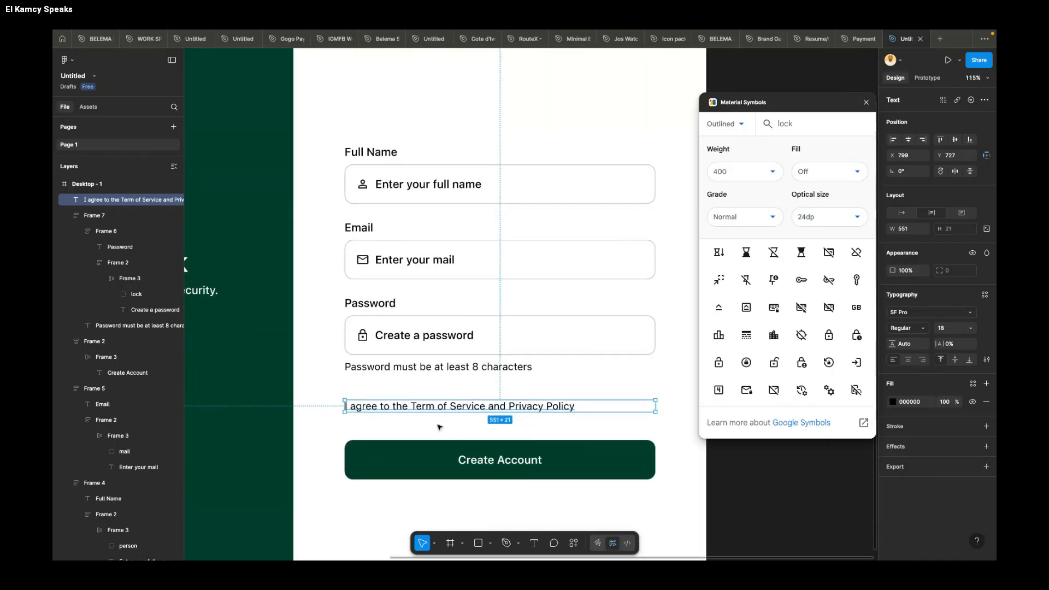
{"action": "double_click", "coordinate": [416, 406]}
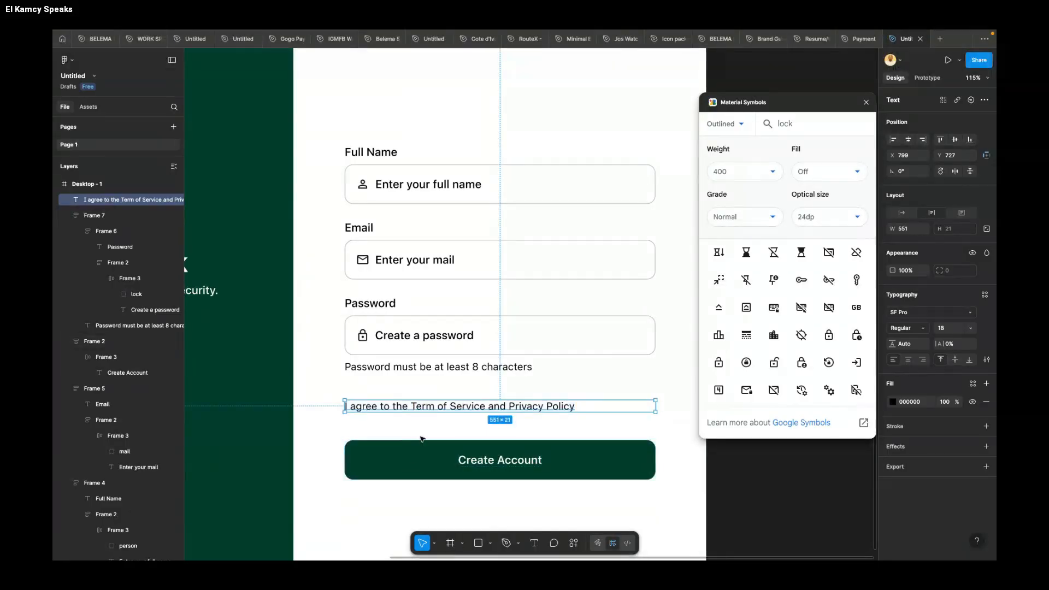
{"action": "double_click", "coordinate": [413, 405]}
{"action": "left_click_drag", "start_coordinate": [412, 405], "coordinate": [485, 408]}
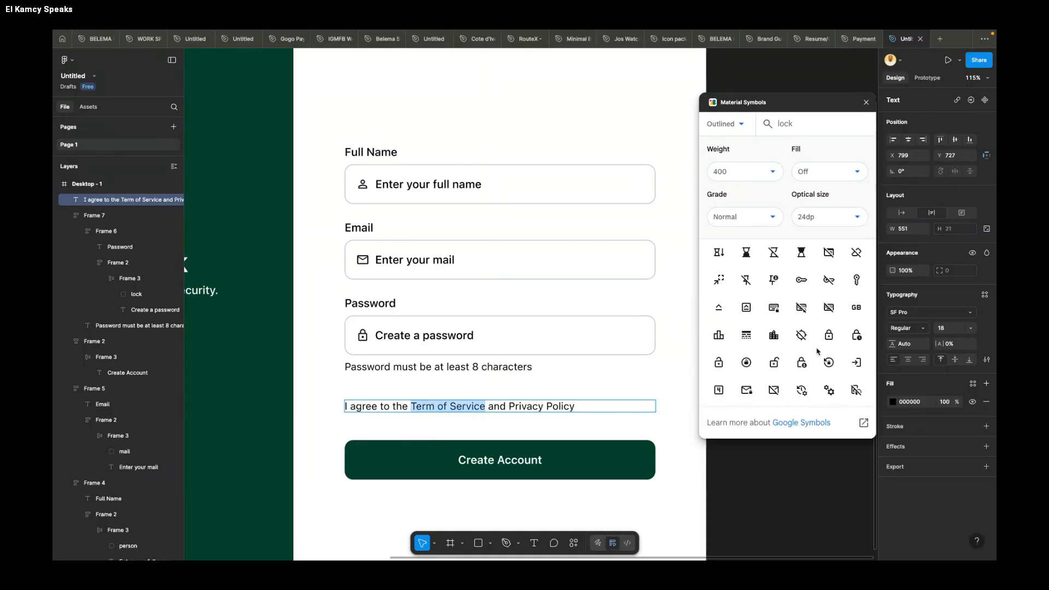
{"action": "left_click", "coordinate": [903, 329]}
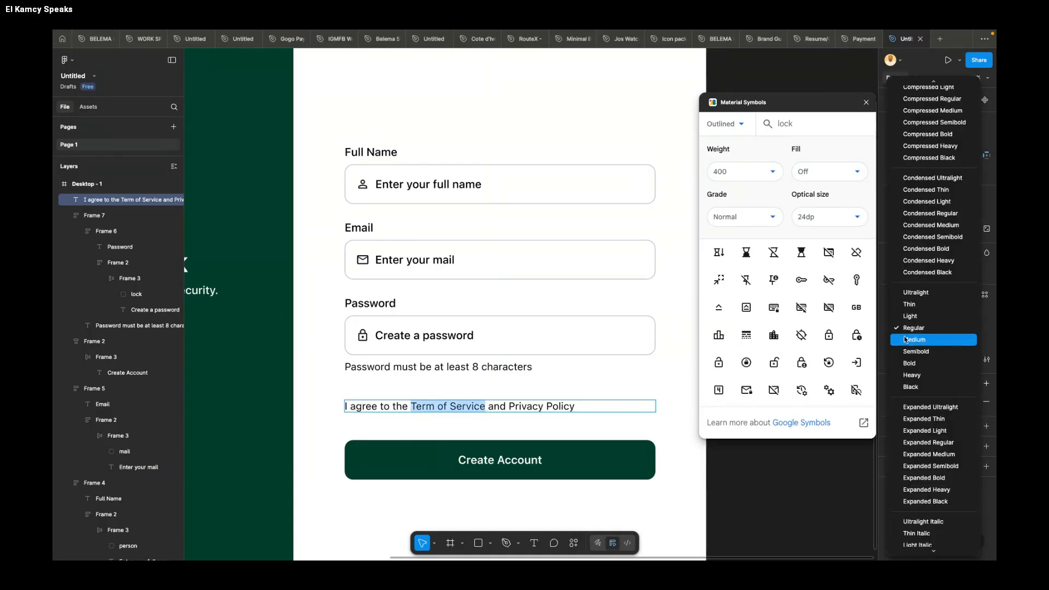
{"action": "left_click", "coordinate": [909, 363]}
{"action": "left_click_drag", "start_coordinate": [515, 406], "coordinate": [577, 407]}
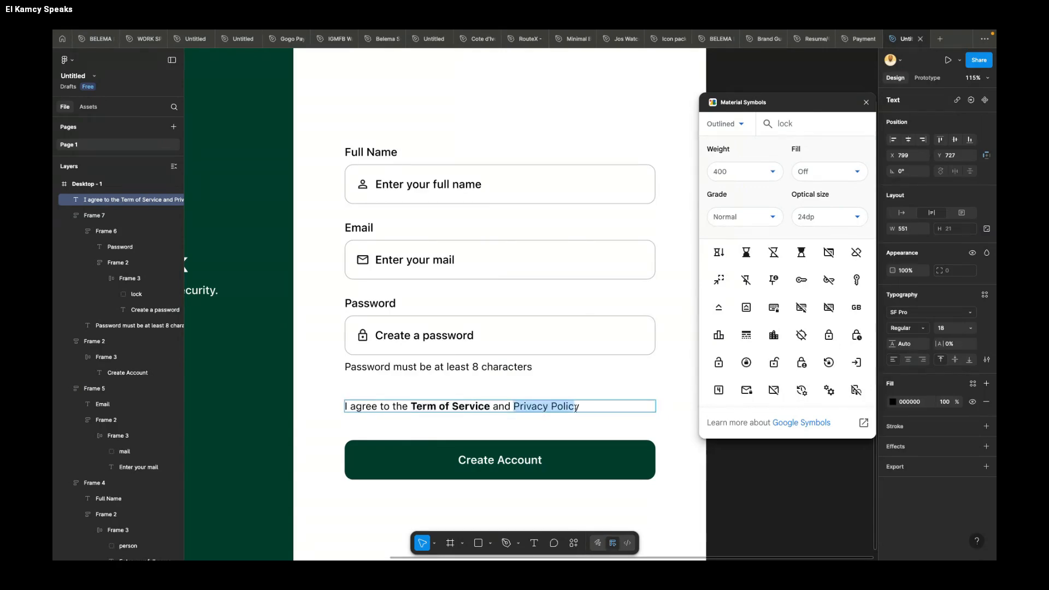
{"action": "left_click", "coordinate": [907, 328]}
{"action": "left_click", "coordinate": [909, 363]}
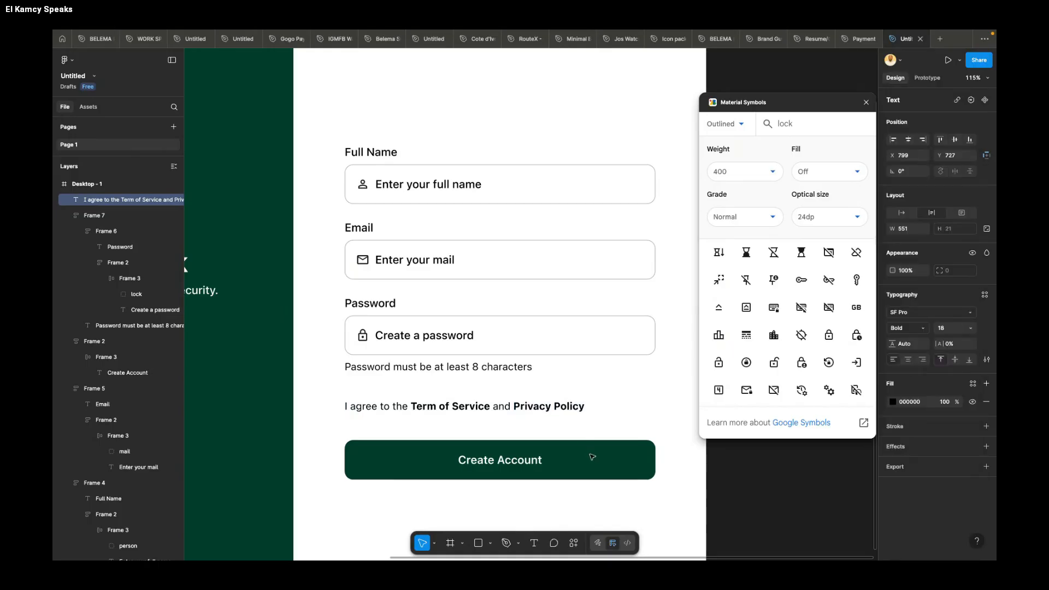
Step: Colour the bold "Privacy Policy" and "Term of Service" words with the green 003D2B
{"action": "left_click", "coordinate": [915, 407]}
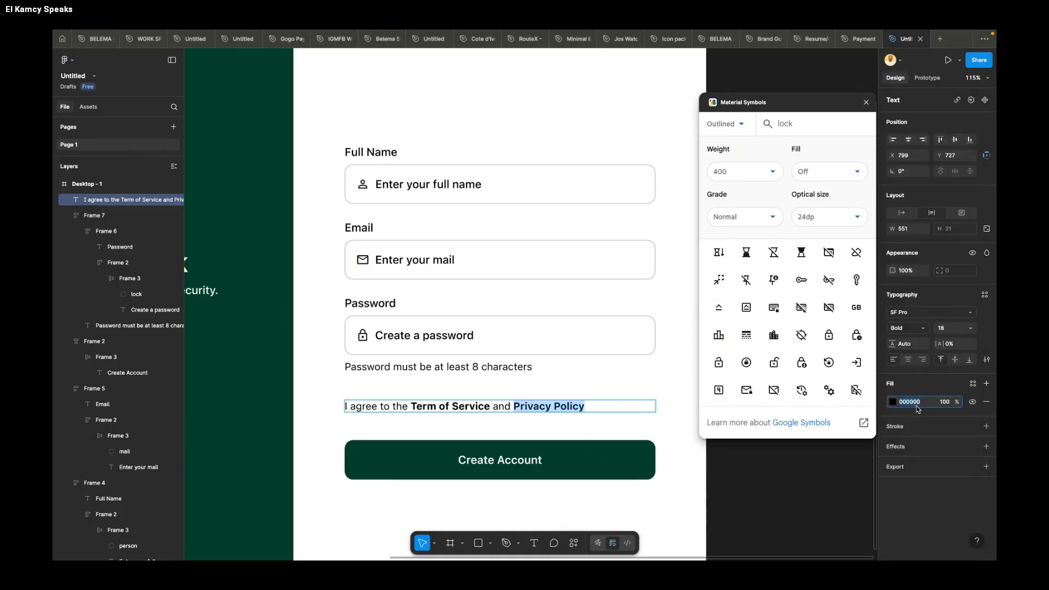
{"action": "key", "text": "super+v"}
{"action": "key", "text": "Return"}
{"action": "left_click_drag", "start_coordinate": [412, 405], "coordinate": [490, 405]}
{"action": "left_click", "coordinate": [922, 404]}
{"action": "key", "text": "super+v"}
{"action": "key", "text": "Return"}
{"action": "key", "text": "Escape"}
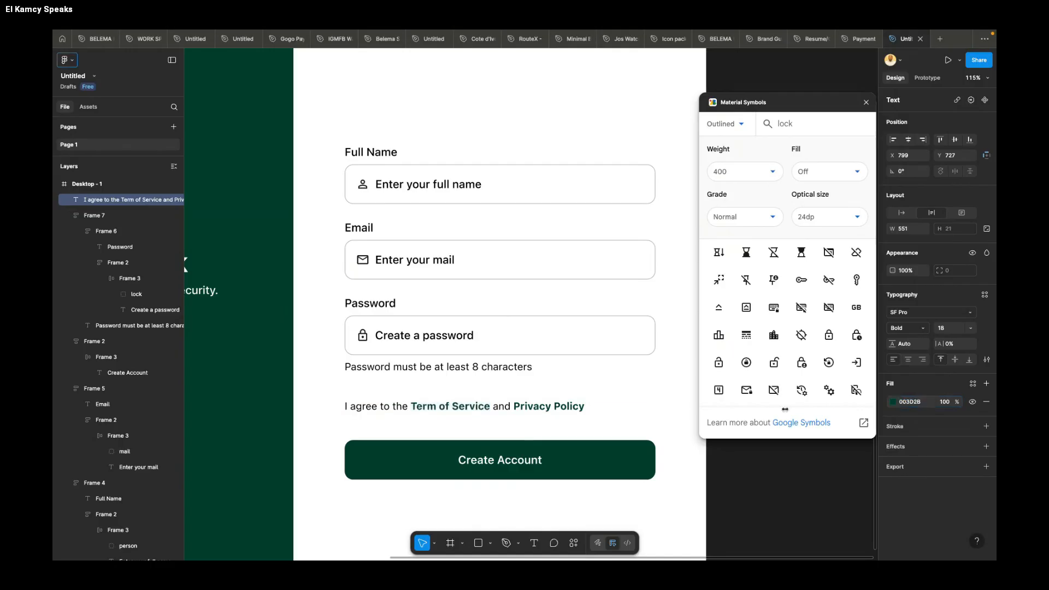
{"action": "left_click", "coordinate": [623, 422]}
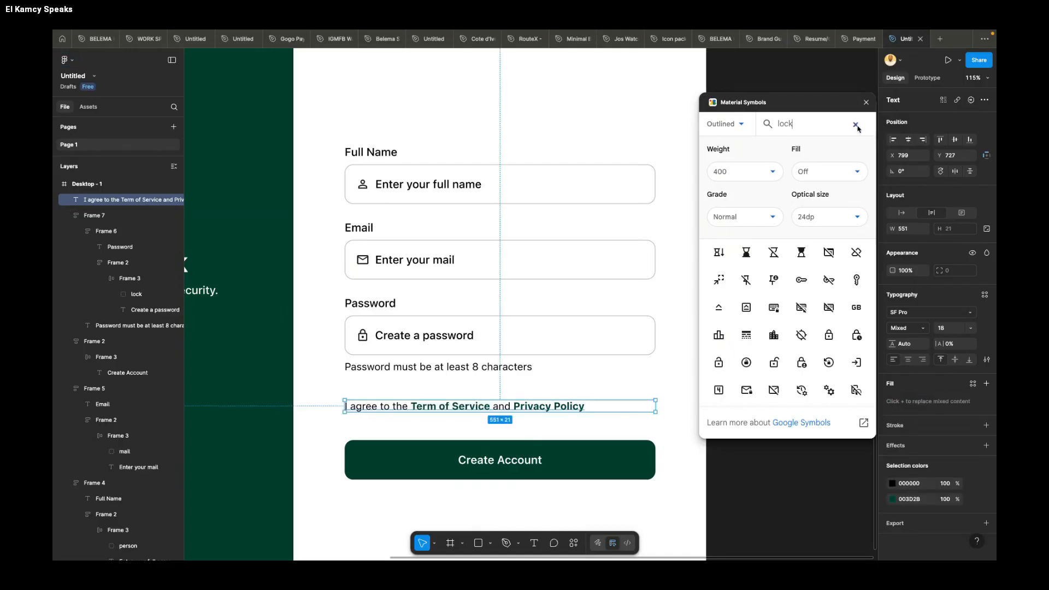
Step: Search the Material Symbols icons for "check" and place the check_box icon just before the agreement text
{"action": "left_click", "coordinate": [855, 125]}
{"action": "type", "text": "check"}
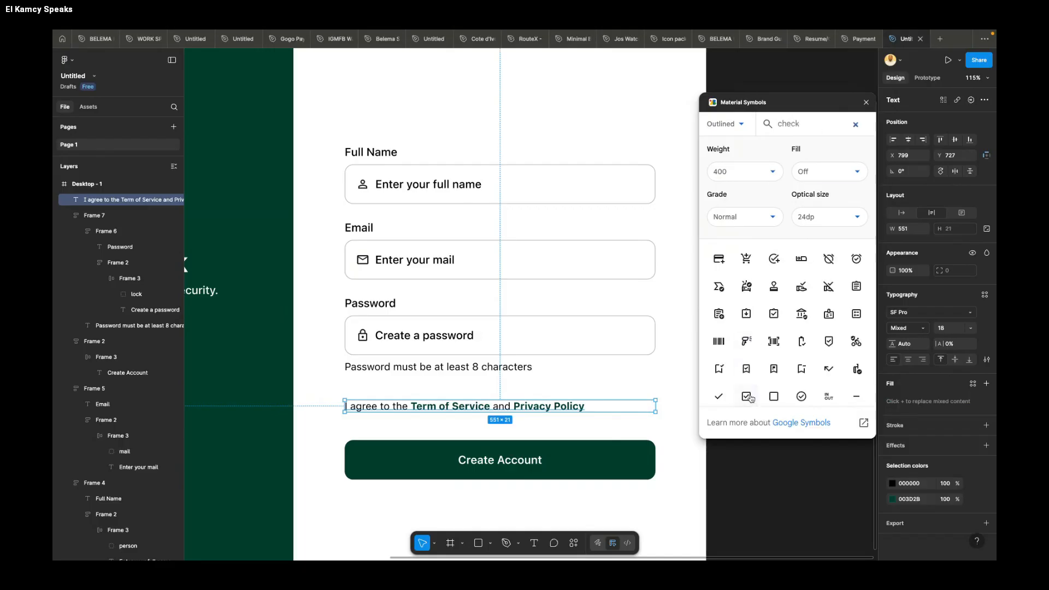
{"action": "left_click_drag", "start_coordinate": [749, 400], "coordinate": [334, 409]}
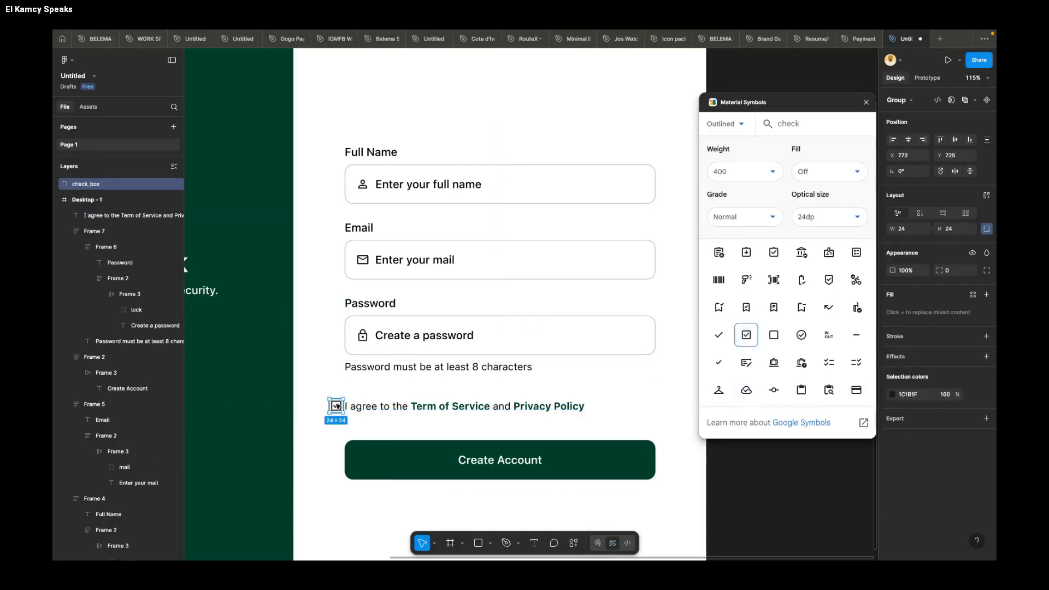
Step: Narrow the agreement text box to 486 wide and shift checkbox and text so the checkbox lines up with the input fields' left edge
{"action": "left_click", "coordinate": [371, 409]}
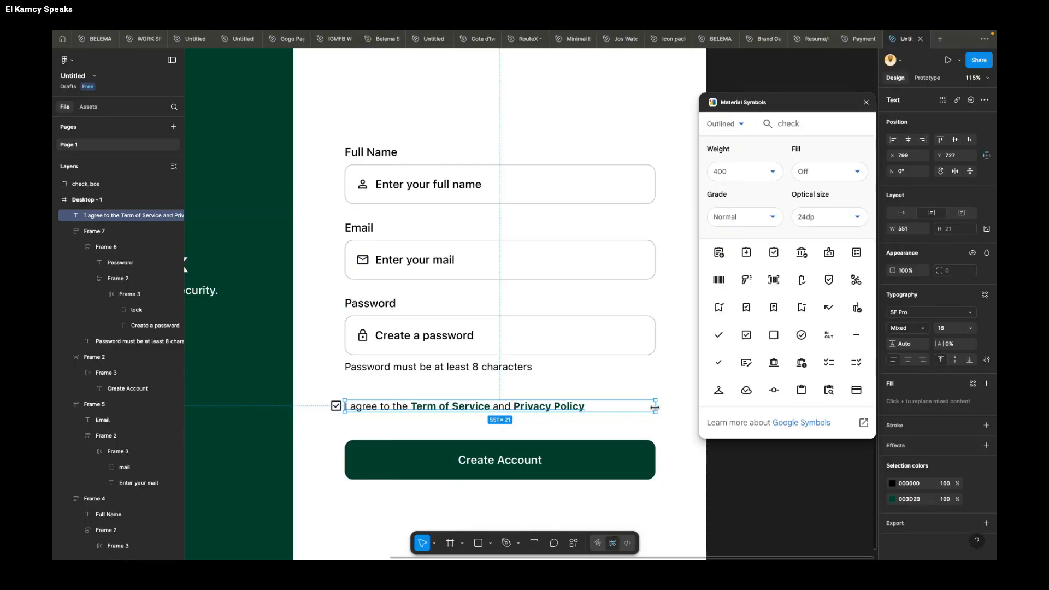
{"action": "left_click_drag", "start_coordinate": [654, 406], "coordinate": [619, 406]}
{"action": "left_click_drag", "start_coordinate": [556, 409], "coordinate": [581, 408]}
{"action": "left_click", "coordinate": [336, 406]}
{"action": "left_click_drag", "start_coordinate": [336, 406], "coordinate": [400, 410]}
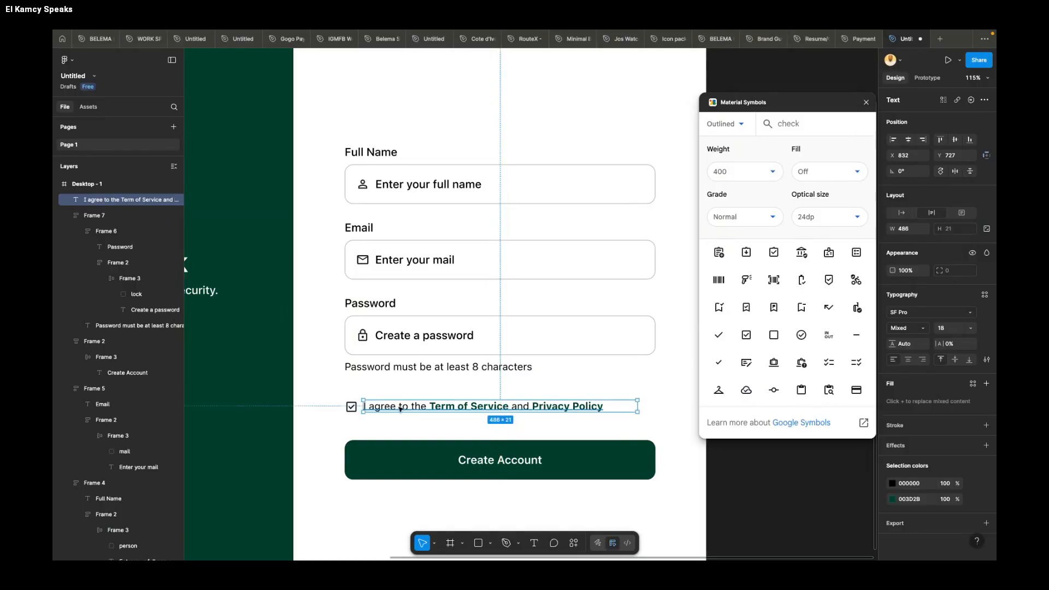
Step: Nudge the agreement text to X 833 and combine it with the checkbox in a horizontal auto layout frame
{"action": "scroll", "coordinate": [399, 410], "scroll_direction": "up", "scroll_amount": 5}
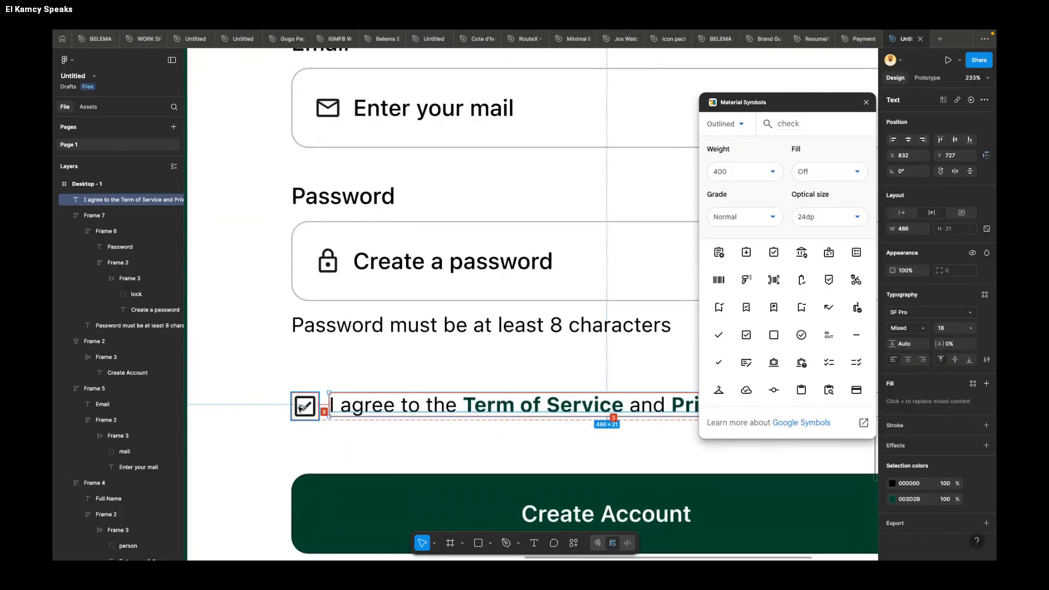
{"action": "key", "text": "Right"}
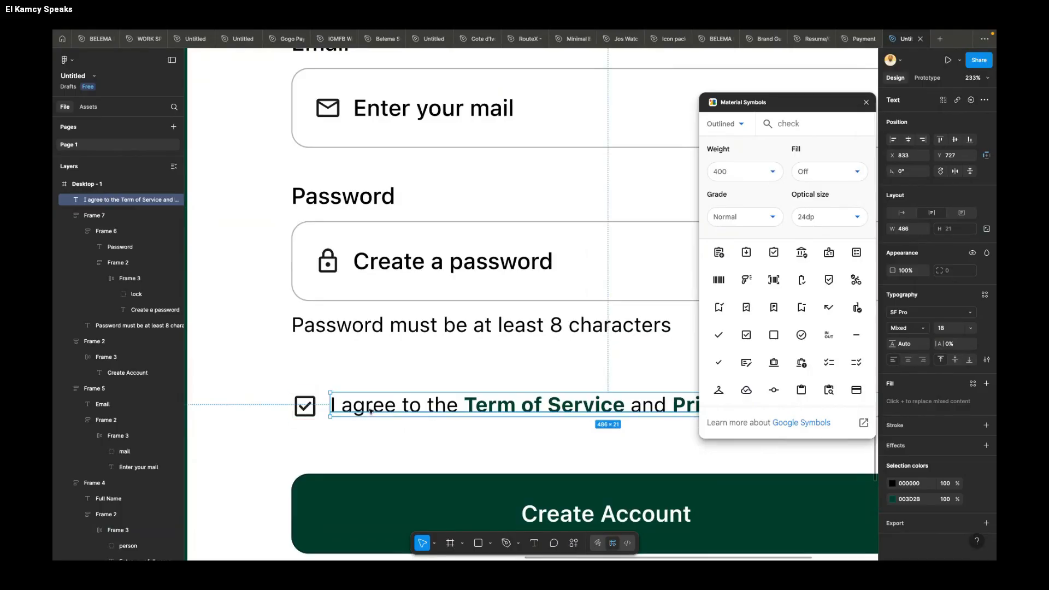
{"action": "left_click", "coordinate": [305, 407], "text": "shift"}
{"action": "key", "text": "shift+a"}
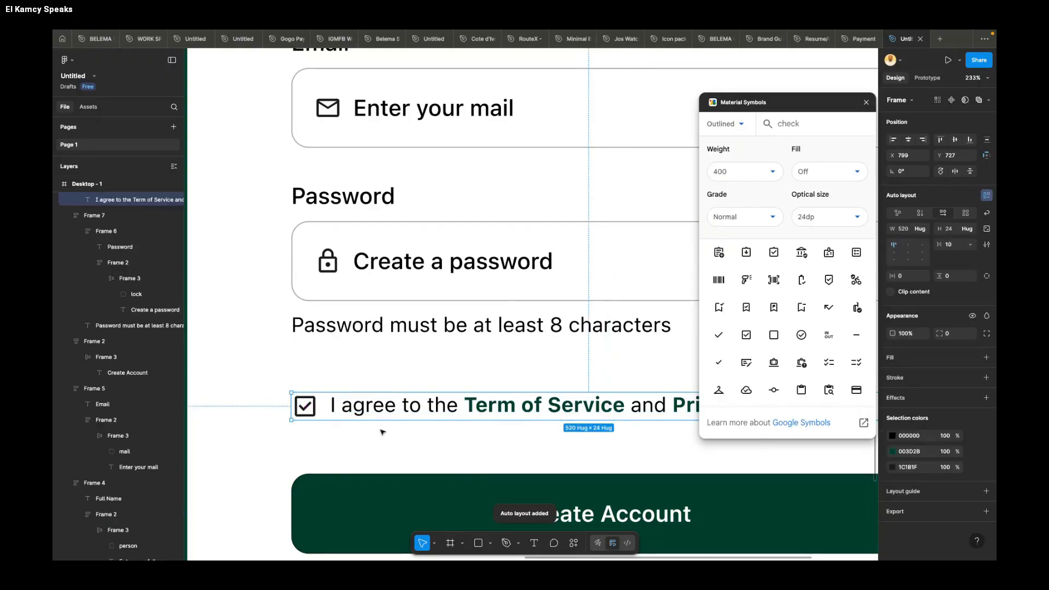
Step: Nudge the checkbox agreement row up towards the password hint to Y 718
{"action": "scroll", "coordinate": [394, 420], "scroll_direction": "down", "scroll_amount": 3}
{"action": "scroll", "coordinate": [395, 420], "scroll_direction": "down", "scroll_amount": 3}
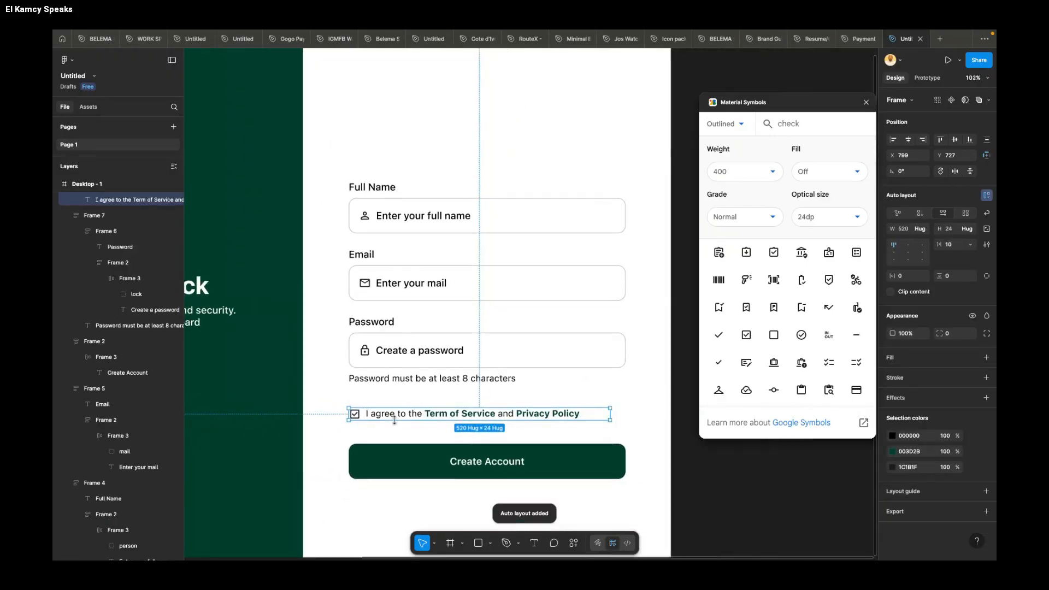
{"action": "scroll", "coordinate": [395, 421], "scroll_direction": "down", "scroll_amount": 1}
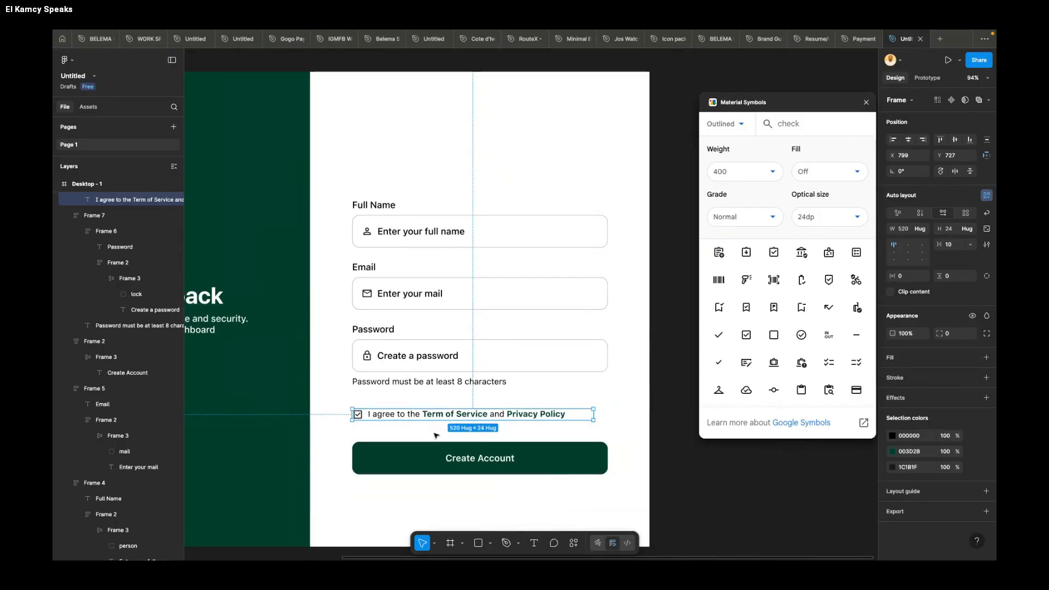
{"action": "key", "text": "alt"}
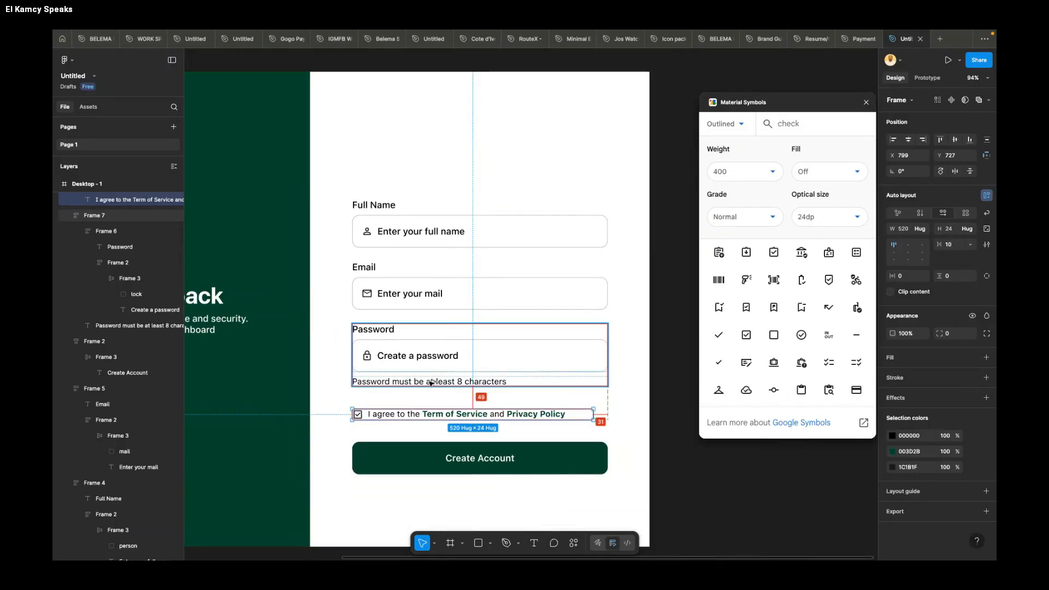
{"action": "key", "text": "alt+Up"}
{"action": "key", "text": "alt+Up"}
{"action": "key", "text": "alt+Up"}
{"action": "key", "text": "alt+Up"}
{"action": "key", "text": "alt+Up"}
{"action": "key", "text": "alt+Up"}
{"action": "key", "text": "alt+Up"}
{"action": "key", "text": "alt+Up"}
{"action": "key", "text": "alt+Up"}
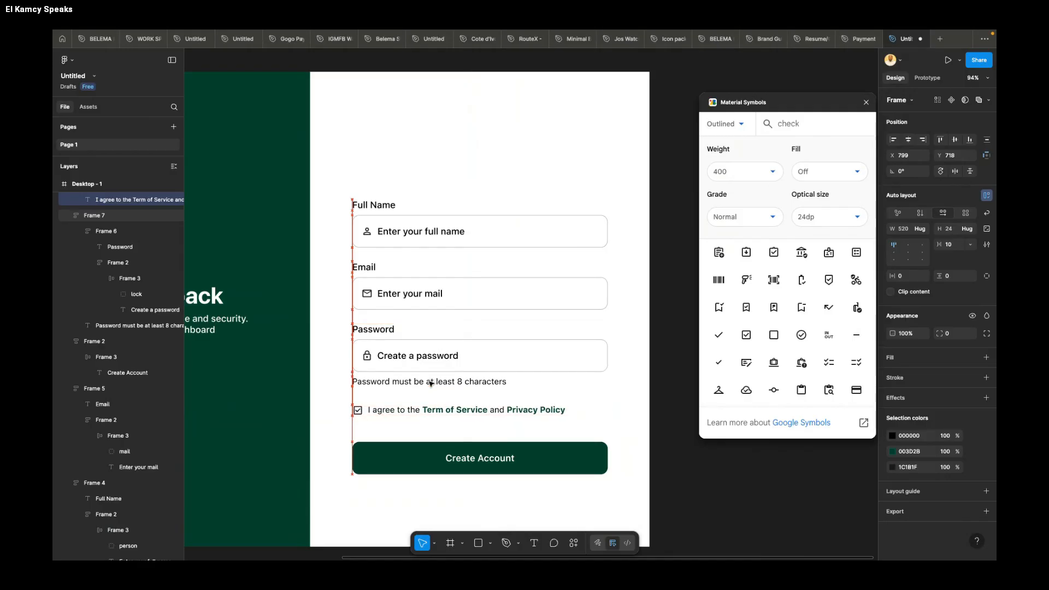
Step: Nudge the Create Account button up towards the terms agreement row
{"action": "left_click", "coordinate": [458, 466]}
{"action": "key", "text": "alt+Up"}
{"action": "key", "text": "alt+Up"}
{"action": "key", "text": "alt+Up"}
{"action": "key", "text": "alt+Up"}
{"action": "key", "text": "alt+Up"}
{"action": "key", "text": "alt+Up"}
{"action": "key", "text": "alt+Up"}
{"action": "key", "text": "alt+Up"}
{"action": "key", "text": "alt+Up"}
{"action": "key", "text": "alt+Up"}
{"action": "key", "text": "alt+Up"}
{"action": "key", "text": "alt+Up"}
{"action": "key", "text": "alt+Up"}
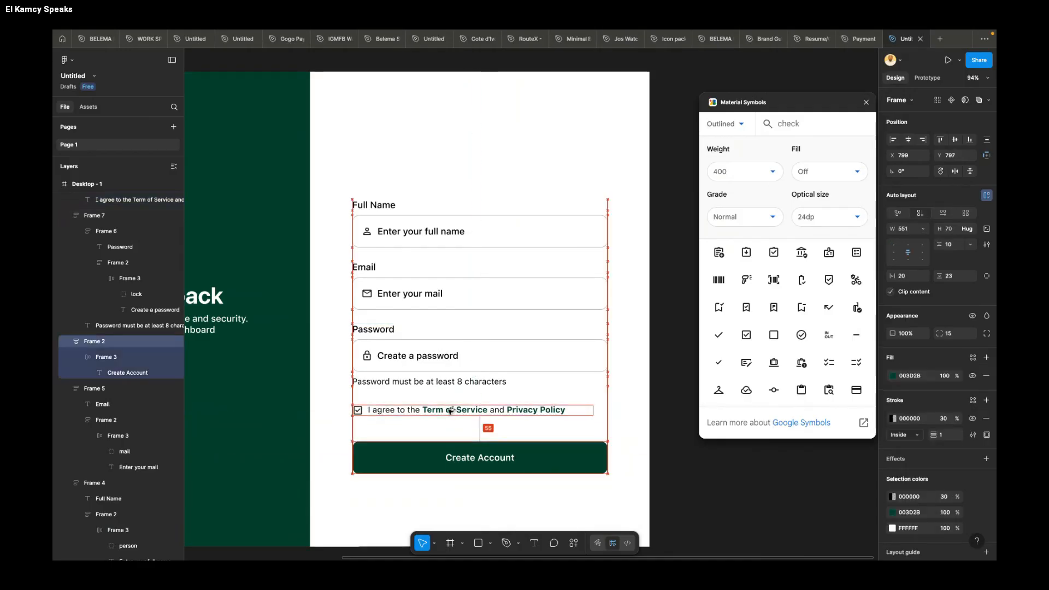
{"action": "key", "text": "alt+Up"}
{"action": "key", "text": "alt+Up"}
{"action": "key", "text": "alt+Up"}
{"action": "scroll", "coordinate": [505, 474], "scroll_direction": "down", "scroll_amount": 3}
{"action": "scroll", "coordinate": [505, 475], "scroll_direction": "down", "scroll_amount": 2}
{"action": "left_click", "coordinate": [601, 421]}
{"action": "scroll", "coordinate": [545, 483], "scroll_direction": "down", "scroll_amount": 1}
{"action": "scroll", "coordinate": [545, 483], "scroll_direction": "down", "scroll_amount": 2}
{"action": "scroll", "coordinate": [544, 483], "scroll_direction": "up", "scroll_amount": 4}
{"action": "scroll", "coordinate": [545, 483], "scroll_direction": "down", "scroll_amount": 1}
{"action": "scroll", "coordinate": [545, 483], "scroll_direction": "left", "scroll_amount": 1}
{"action": "scroll", "coordinate": [544, 483], "scroll_direction": "up", "scroll_amount": 2}
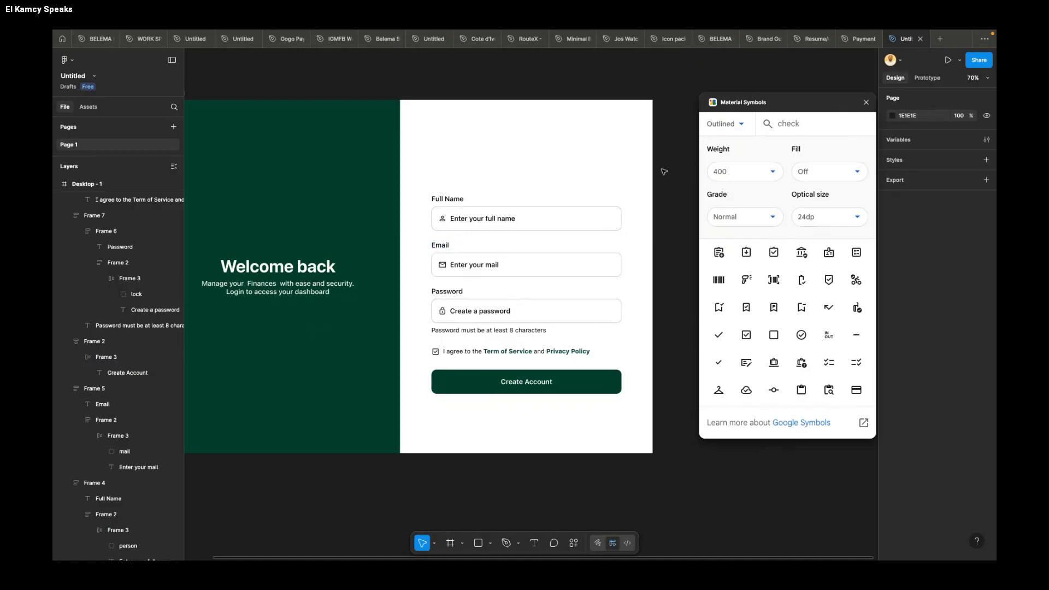
Step: Select all the form fields, the agreement row and the Create Account button together and nudge them up in the white panel
{"action": "left_click_drag", "start_coordinate": [662, 170], "coordinate": [421, 410]}
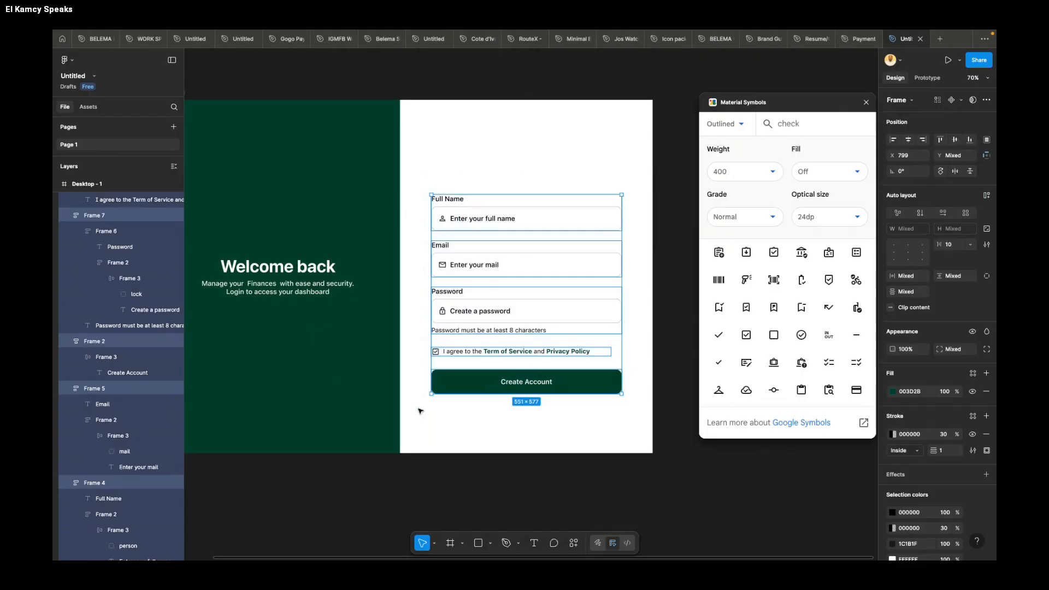
{"action": "key", "text": "Up"}
{"action": "key", "text": "Up"}
{"action": "key", "text": "Up"}
{"action": "key", "text": "Up"}
{"action": "key", "text": "Up"}
{"action": "key", "text": "Up"}
{"action": "key", "text": "Up"}
{"action": "key", "text": "Up"}
{"action": "key", "text": "Up"}
{"action": "key", "text": "Up"}
{"action": "key", "text": "Up"}
{"action": "key", "text": "Up"}
{"action": "key", "text": "Up"}
{"action": "key", "text": "Up"}
{"action": "key", "text": "Up"}
{"action": "key", "text": "Up"}
{"action": "key", "text": "Up"}
{"action": "key", "text": "Up"}
{"action": "key", "text": "Up"}
{"action": "key", "text": "Up"}
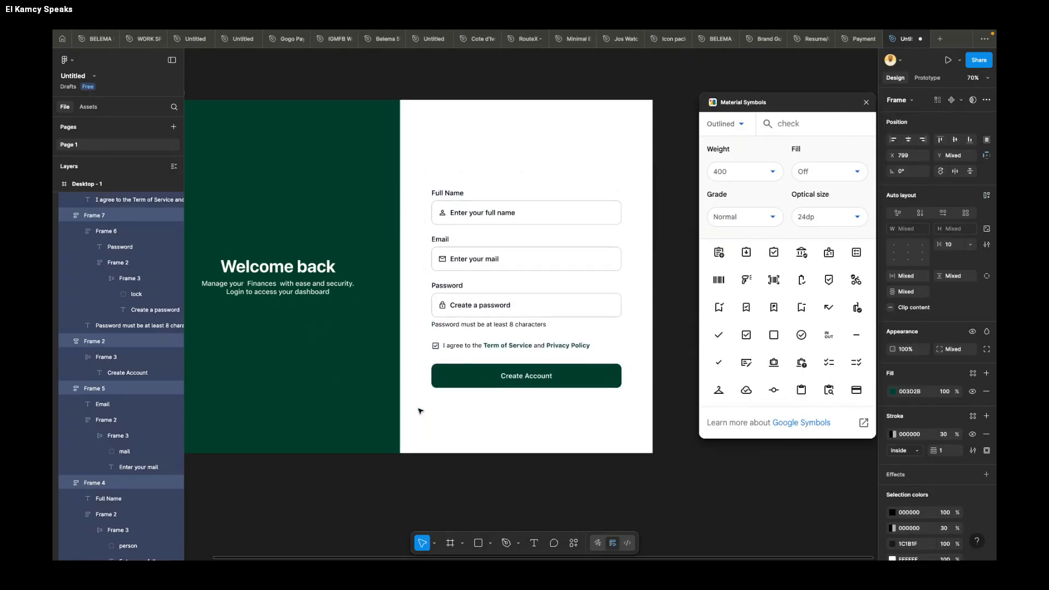
{"action": "key", "text": "Up"}
{"action": "key", "text": "Up"}
{"action": "key", "text": "Up"}
{"action": "key", "text": "Up"}
{"action": "key", "text": "Up"}
{"action": "key", "text": "Up"}
{"action": "key", "text": "Up"}
{"action": "key", "text": "Up"}
{"action": "key", "text": "Up"}
{"action": "key", "text": "Up"}
{"action": "key", "text": "Up"}
{"action": "key", "text": "Up"}
{"action": "key", "text": "Up"}
{"action": "key", "text": "Up"}
{"action": "key", "text": "Up"}
{"action": "key", "text": "Up"}
{"action": "key", "text": "Up"}
{"action": "key", "text": "Up"}
{"action": "key", "text": "Up"}
{"action": "key", "text": "Up"}
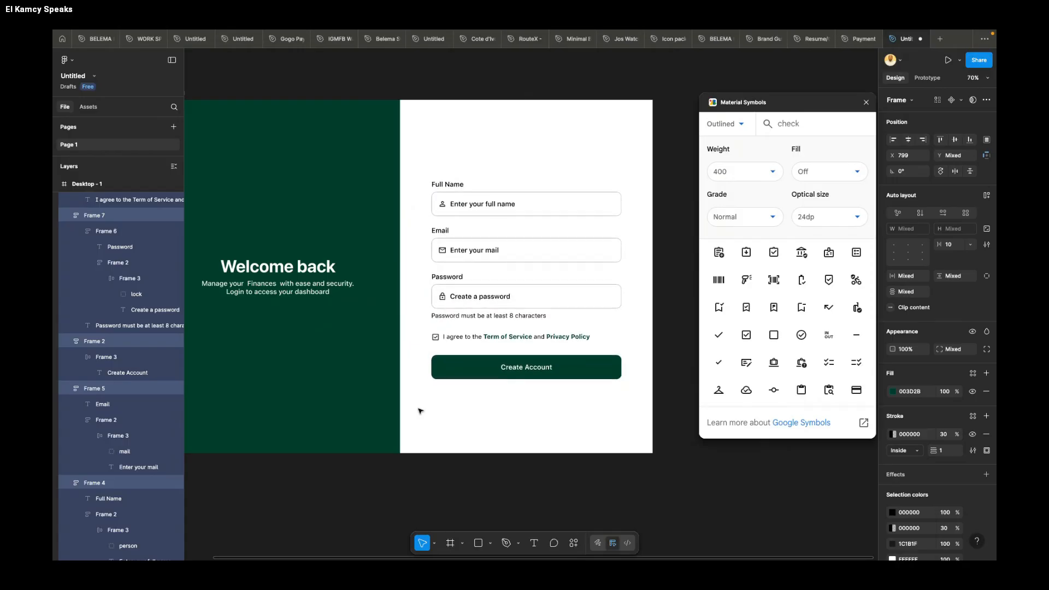
{"action": "left_click", "coordinate": [420, 411]}
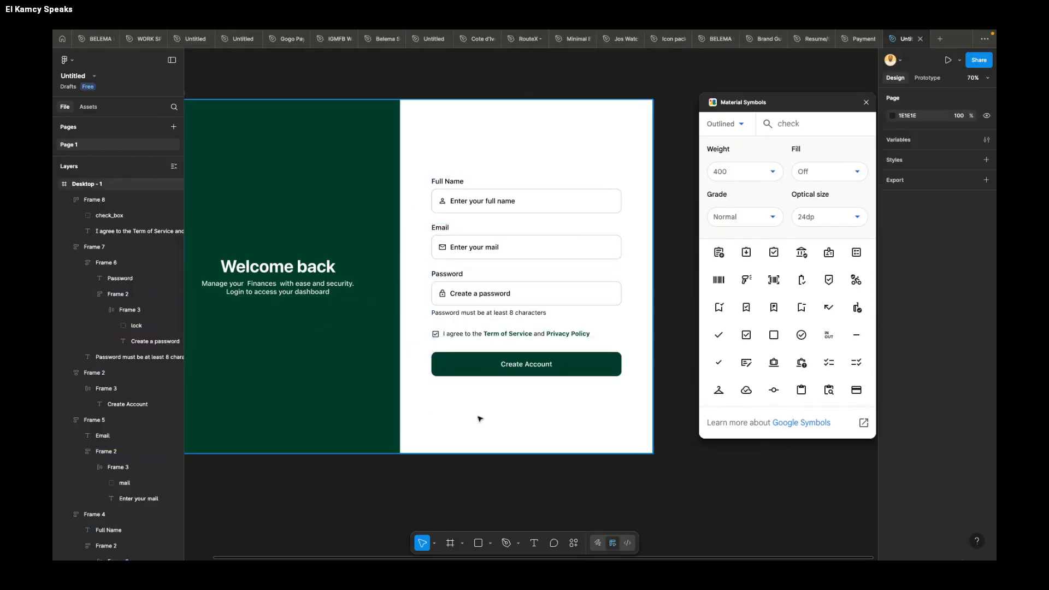
Step: Add the text "Or continue with" below the Create Account button
{"action": "scroll", "coordinate": [480, 419], "scroll_direction": "up", "scroll_amount": 3}
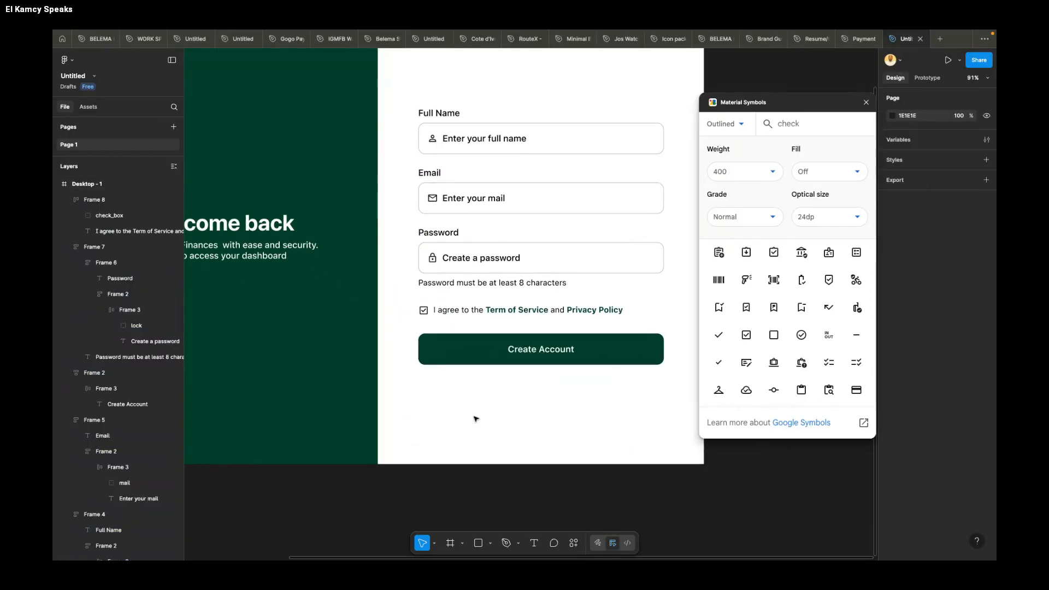
{"action": "scroll", "coordinate": [476, 419], "scroll_direction": "up", "scroll_amount": 2}
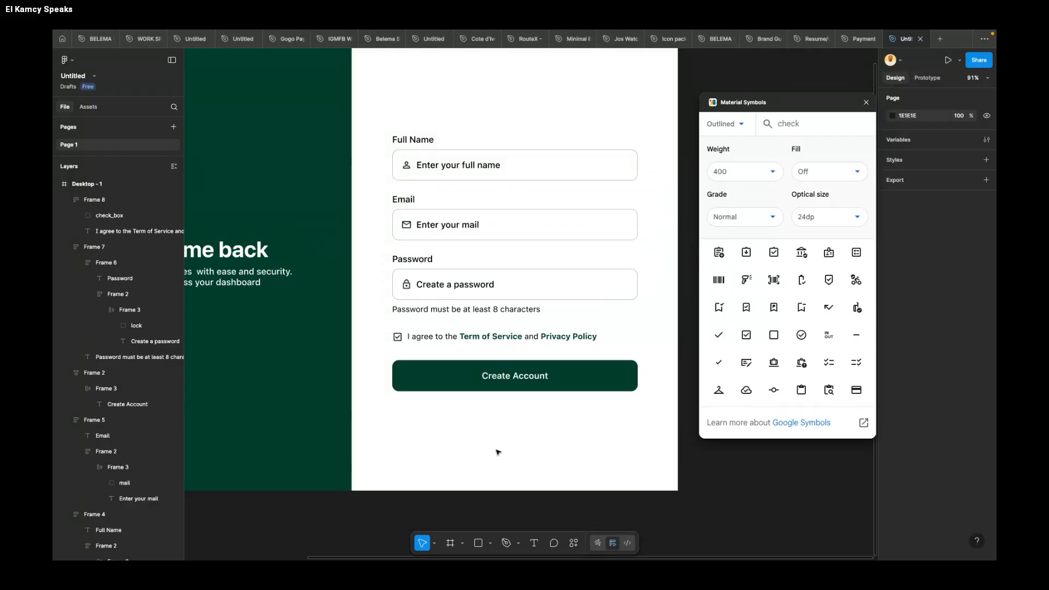
{"action": "scroll", "coordinate": [497, 451], "scroll_direction": "down", "scroll_amount": 2}
{"action": "scroll", "coordinate": [496, 451], "scroll_direction": "up", "scroll_amount": 2}
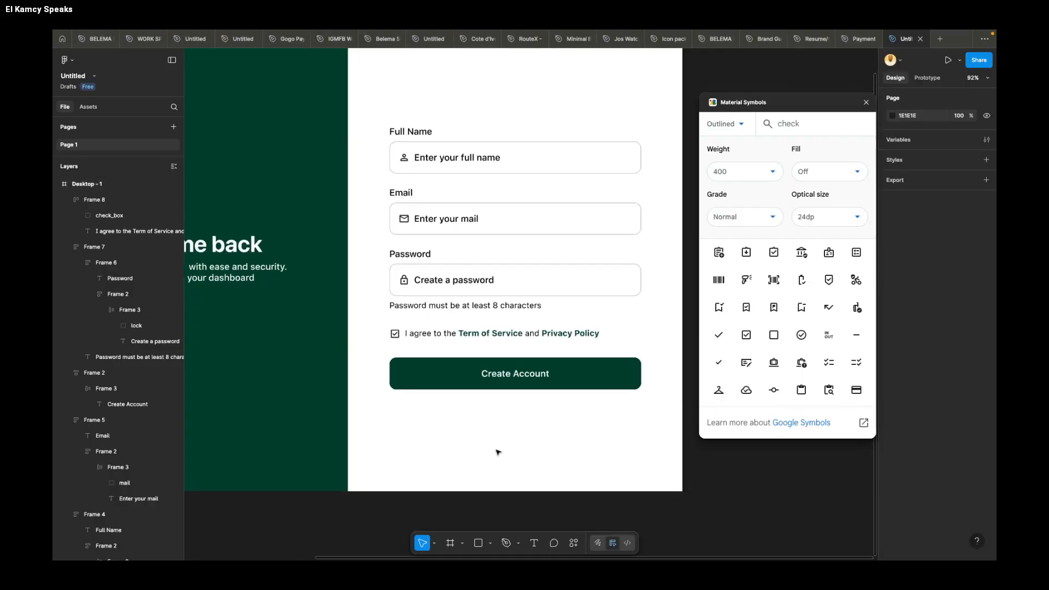
{"action": "key", "text": "t"}
{"action": "left_click", "coordinate": [487, 437]}
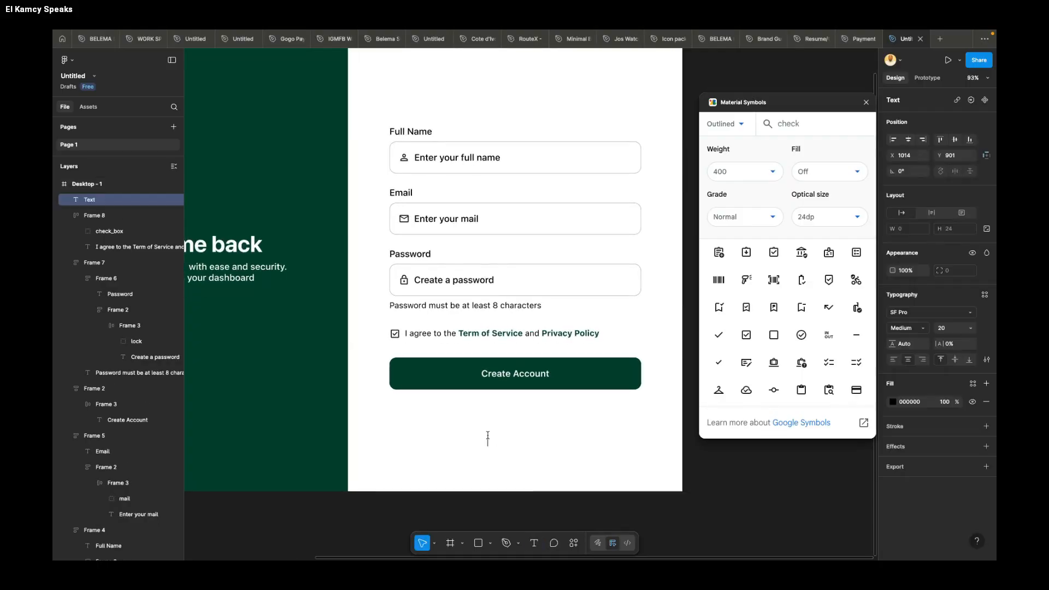
{"action": "type", "text": "Or continue qith"}
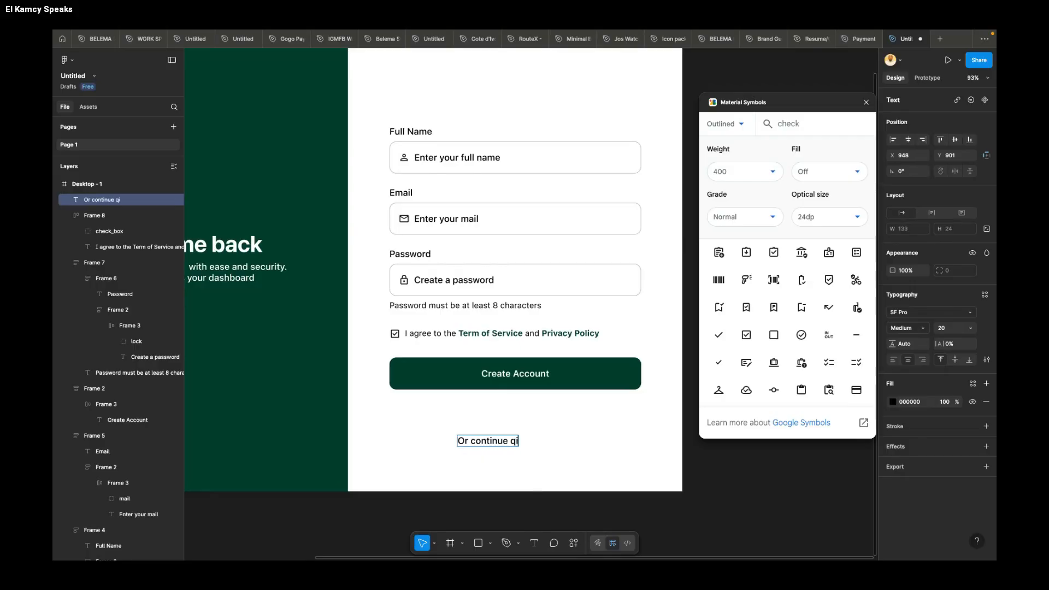
{"action": "key", "text": "BackSpace"}
{"action": "key", "text": "BackSpace"}
{"action": "key", "text": "BackSpace"}
{"action": "key", "text": "BackSpace"}
{"action": "type", "text": "with"}
{"action": "key", "text": "Escape"}
Step: Set the "Or continue with" text to size 18 and centre it under the Create Account button at X 1003, Y 846
{"action": "left_click_drag", "start_coordinate": [497, 446], "coordinate": [535, 419]}
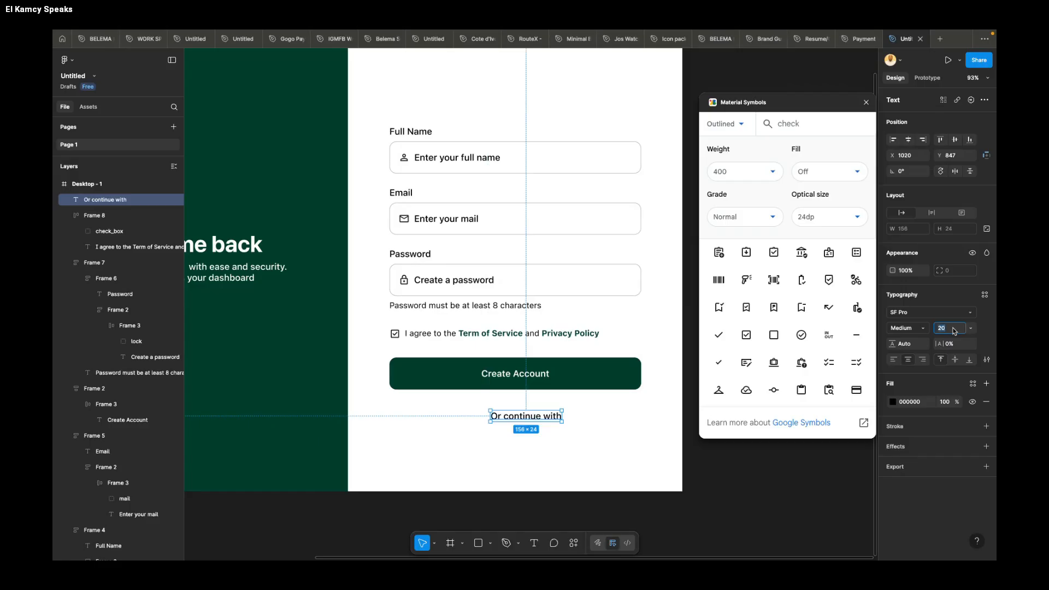
{"action": "type", "text": "18"}
{"action": "key", "text": "Return"}
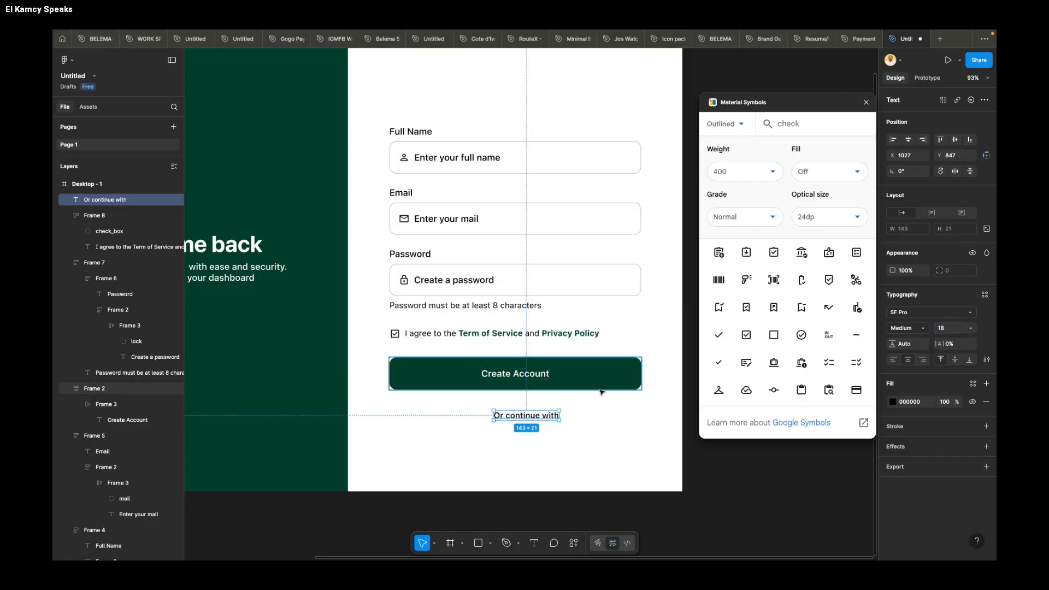
{"action": "left_click_drag", "start_coordinate": [531, 418], "coordinate": [521, 417]}
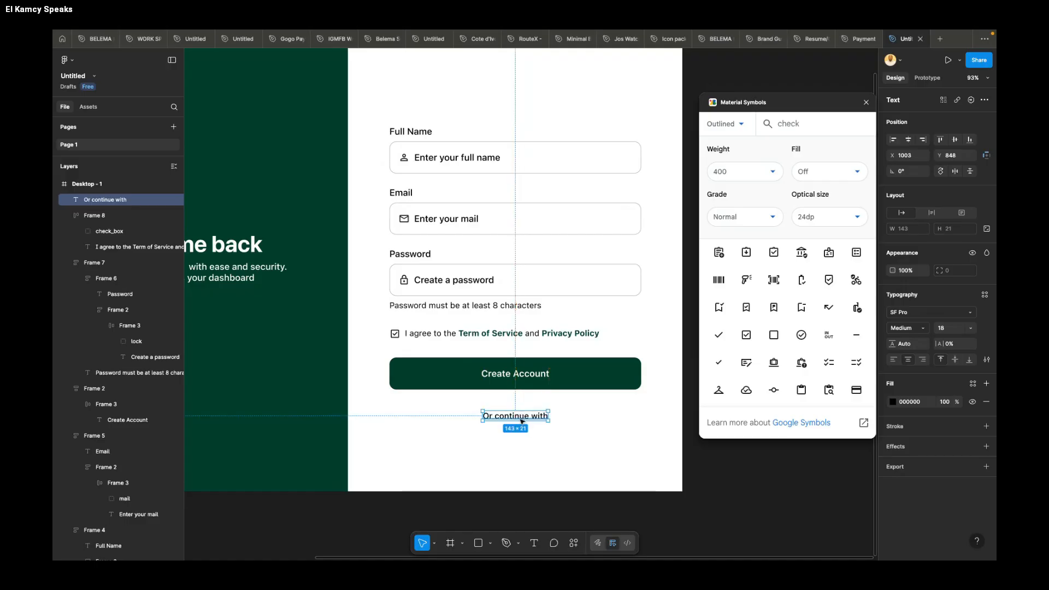
{"action": "left_click_drag", "start_coordinate": [521, 421], "coordinate": [521, 420]}
Step: Draw a horizontal line about 184 wide before the "Or continue with" text at X 799, Y 857, with 20% stroke opacity
{"action": "left_click", "coordinate": [461, 543]}
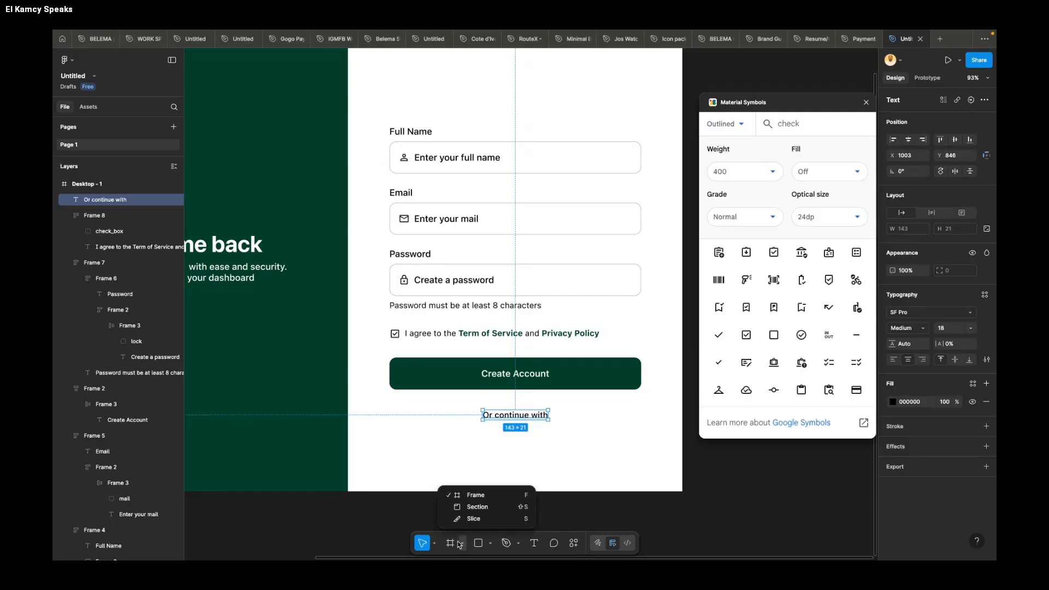
{"action": "left_click", "coordinate": [437, 543]}
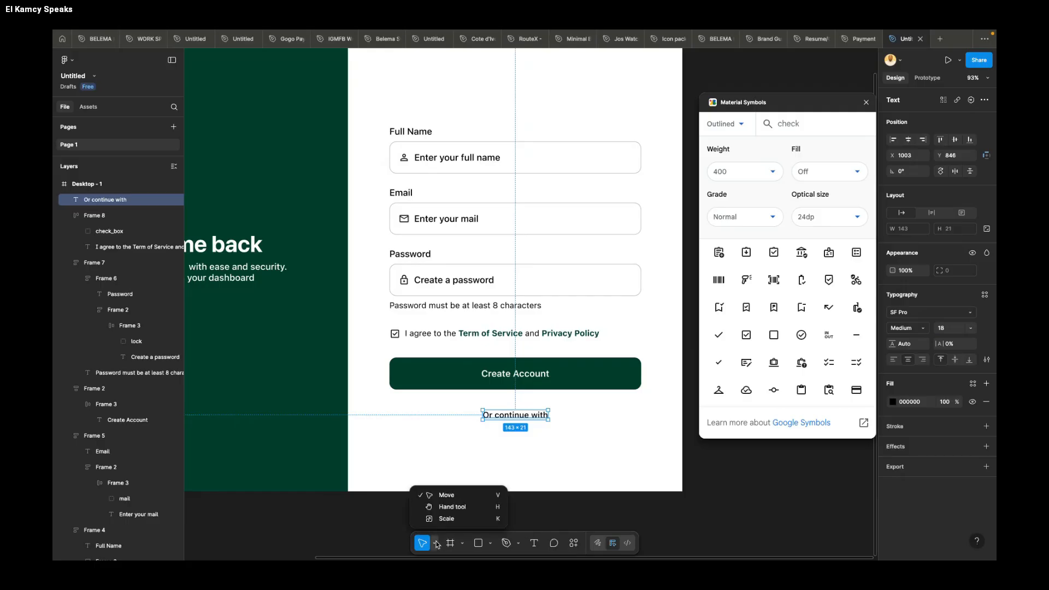
{"action": "left_click", "coordinate": [491, 543]}
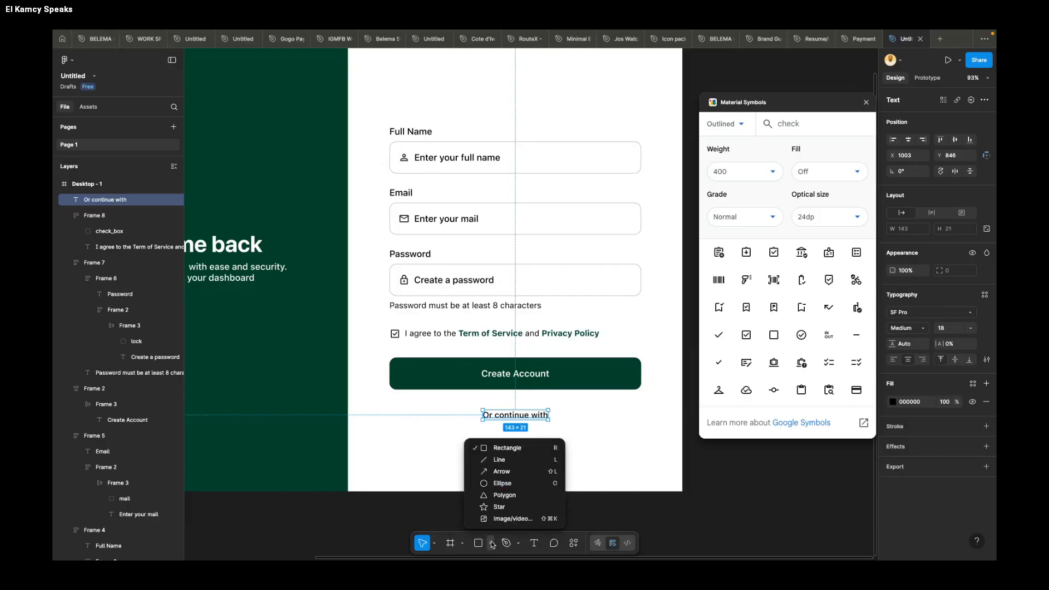
{"action": "left_click", "coordinate": [500, 459]}
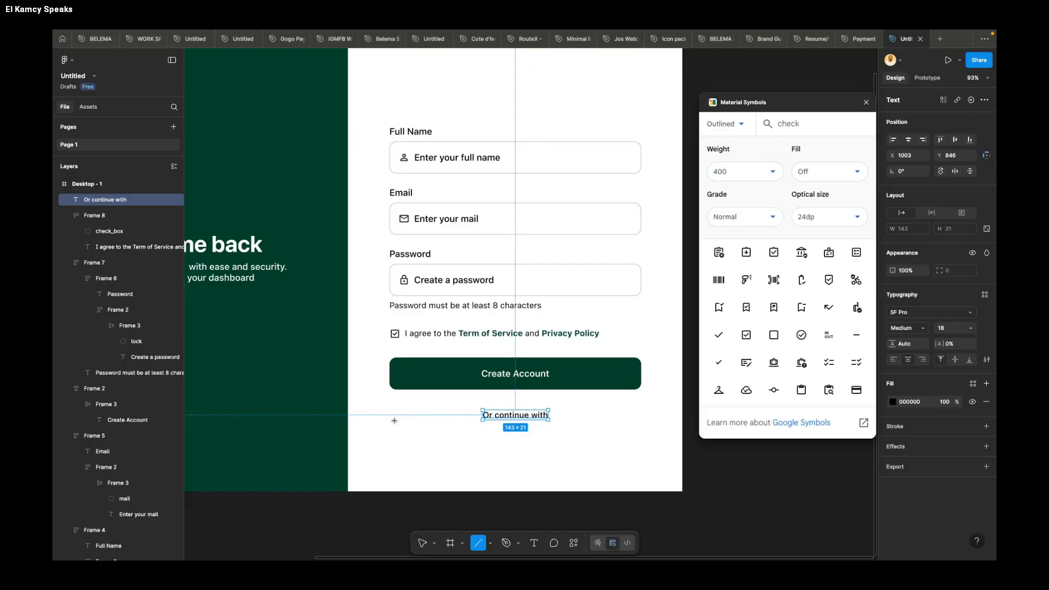
{"action": "mouse_move", "coordinate": [394, 420]}
{"action": "left_mouse_down"}
{"action": "mouse_move", "coordinate": [479, 420]}
{"action": "mouse_move", "coordinate": [454, 420]}
{"action": "left_mouse_up"}
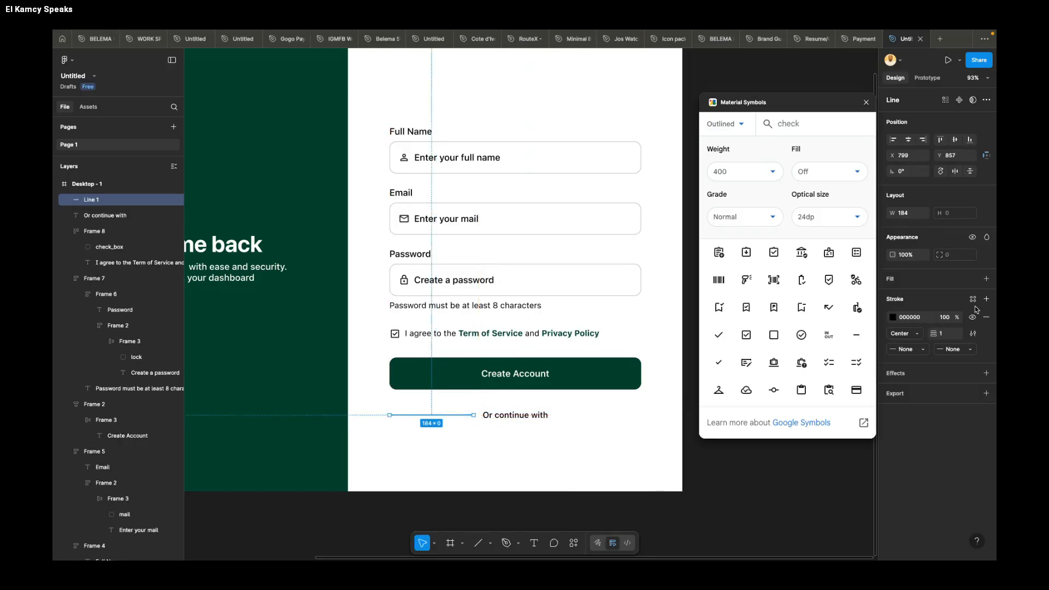
{"action": "left_click", "coordinate": [948, 322]}
{"action": "type", "text": "20"}
{"action": "key", "text": "Return"}
Step: Place a matching 195-wide line after the "Or continue with" text and combine both lines and the text in a horizontal auto layout frame
{"action": "scroll", "coordinate": [473, 414], "scroll_direction": "up", "scroll_amount": 3}
{"action": "left_click_drag", "start_coordinate": [473, 411], "coordinate": [664, 414]}
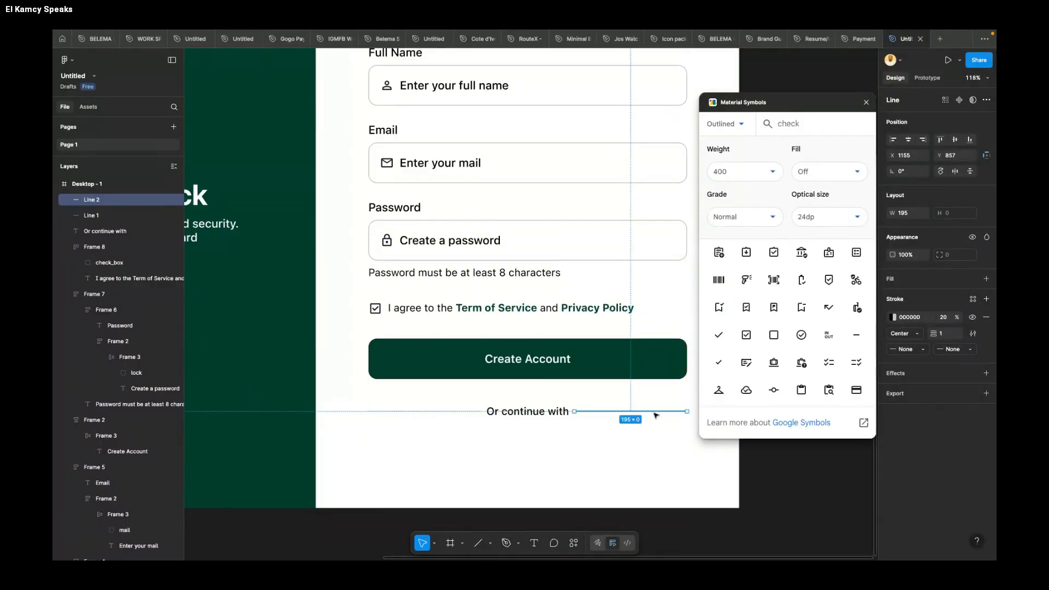
{"action": "left_click", "coordinate": [559, 413], "text": "shift"}
{"action": "left_click", "coordinate": [475, 412], "text": "shift"}
{"action": "scroll", "coordinate": [550, 435], "scroll_direction": "right", "scroll_amount": 1}
{"action": "scroll", "coordinate": [551, 435], "scroll_direction": "down", "scroll_amount": 1}
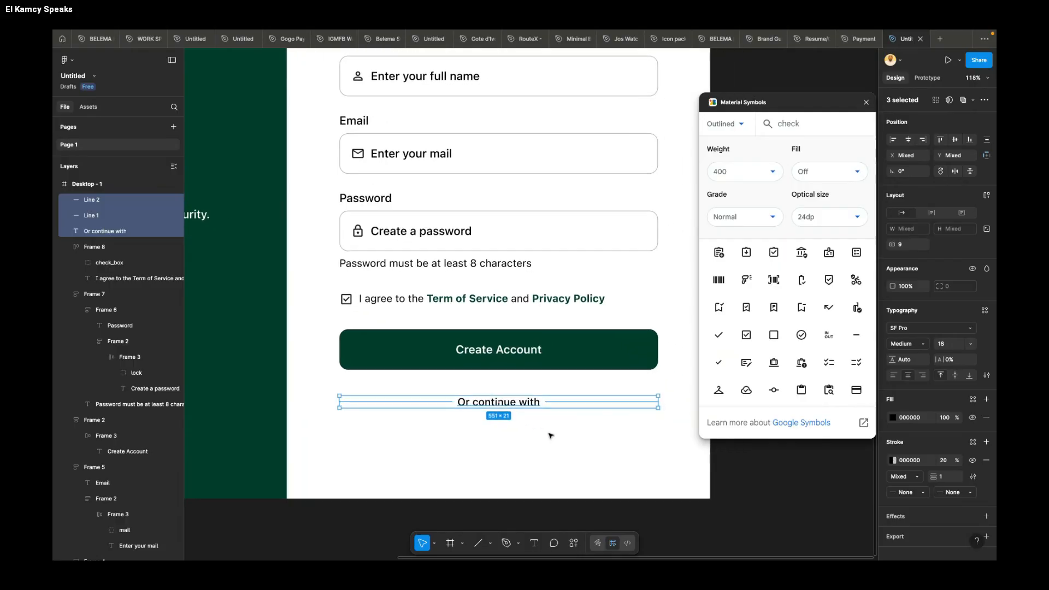
{"action": "key", "text": "shift+a"}
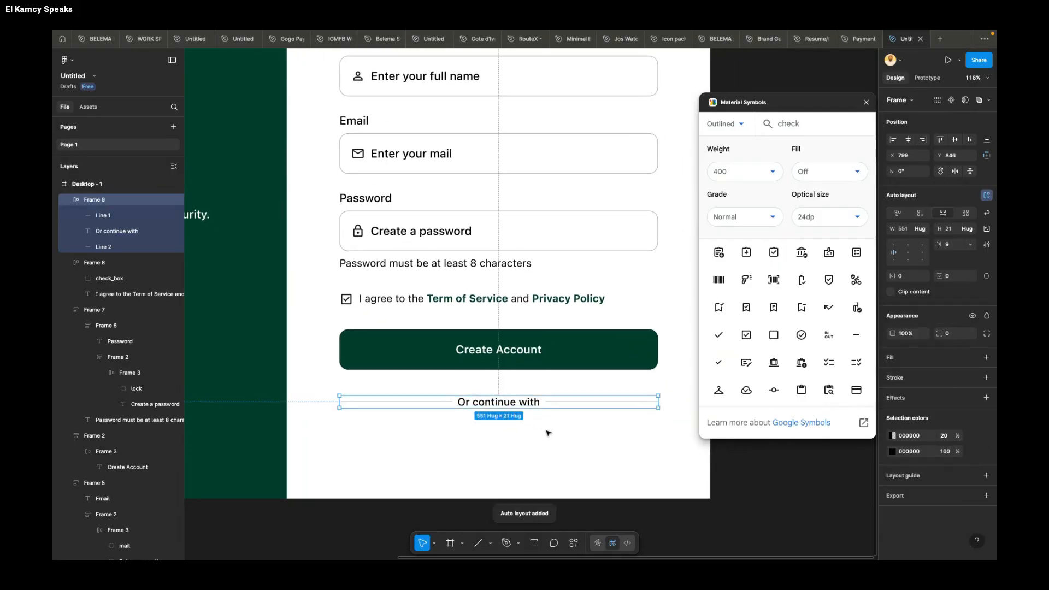
Step: Draw a frame about 166 × 38 below the divider at X 799, Y 912, with a white fill and a 10% black stroke
{"action": "scroll", "coordinate": [548, 432], "scroll_direction": "down", "scroll_amount": 2}
{"action": "scroll", "coordinate": [548, 432], "scroll_direction": "down", "scroll_amount": 1}
{"action": "scroll", "coordinate": [548, 431], "scroll_direction": "left", "scroll_amount": 1}
{"action": "left_click", "coordinate": [450, 419]}
{"action": "key", "text": "f"}
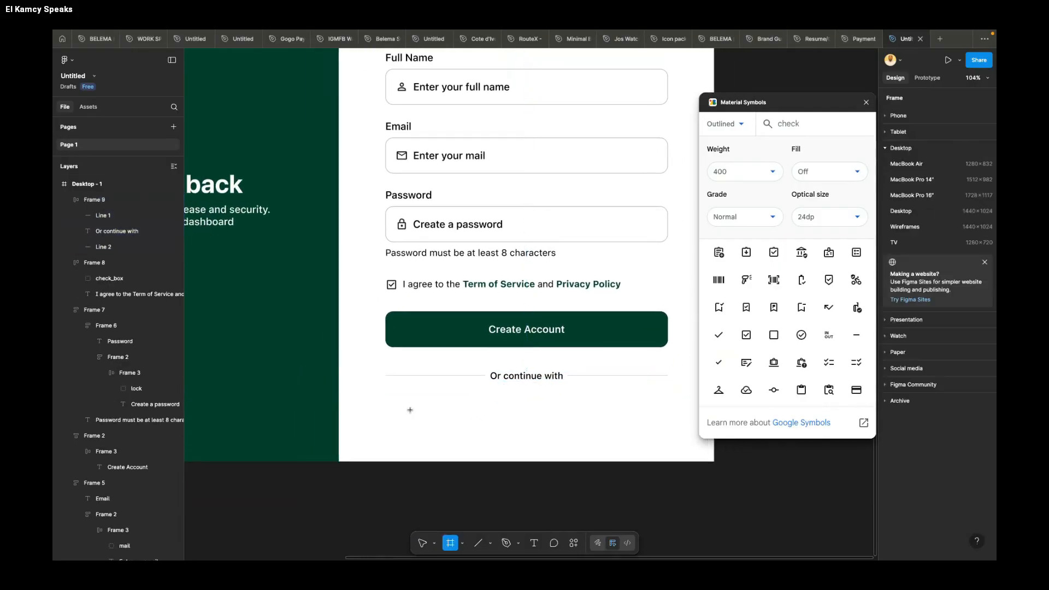
{"action": "mouse_move", "coordinate": [386, 400]}
{"action": "left_mouse_down"}
{"action": "mouse_move", "coordinate": [471, 420]}
{"action": "mouse_move", "coordinate": [448, 415]}
{"action": "left_mouse_up"}
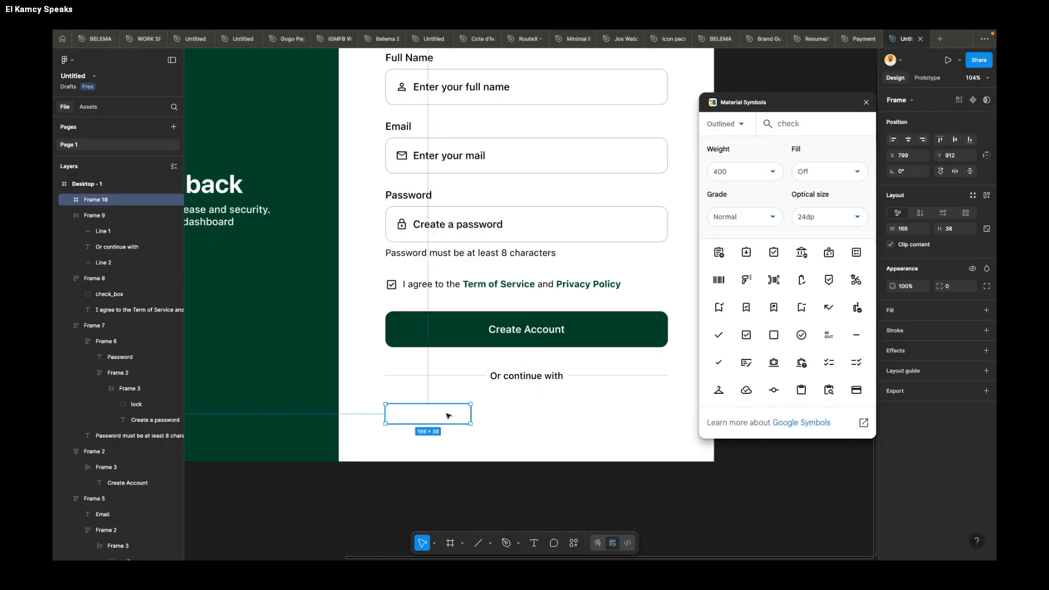
{"action": "left_click", "coordinate": [892, 312]}
{"action": "left_click", "coordinate": [902, 355]}
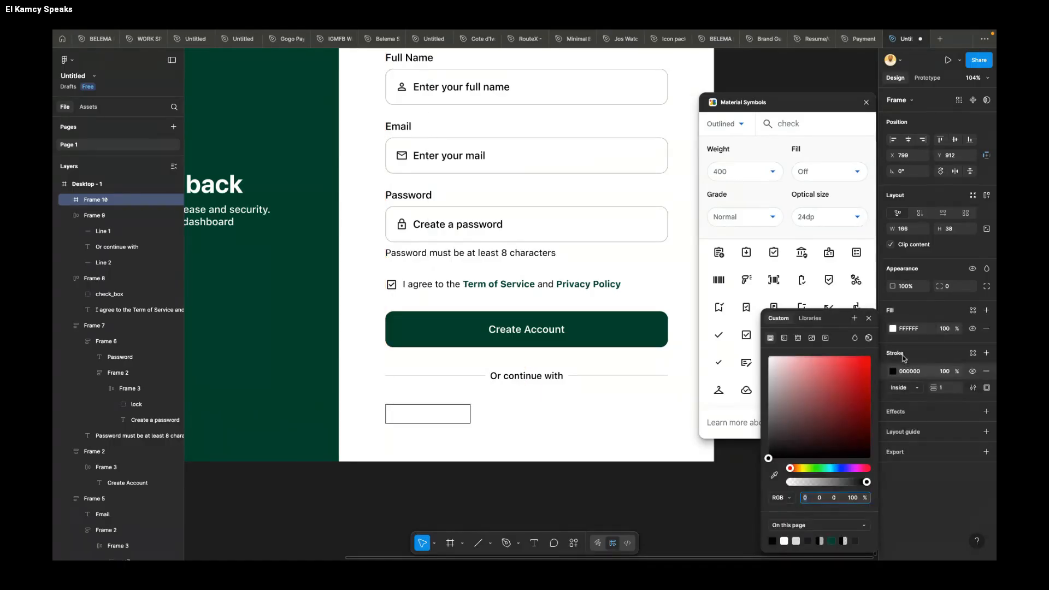
{"action": "left_click", "coordinate": [945, 371]}
{"action": "type", "text": "10"}
{"action": "key", "text": "Return"}
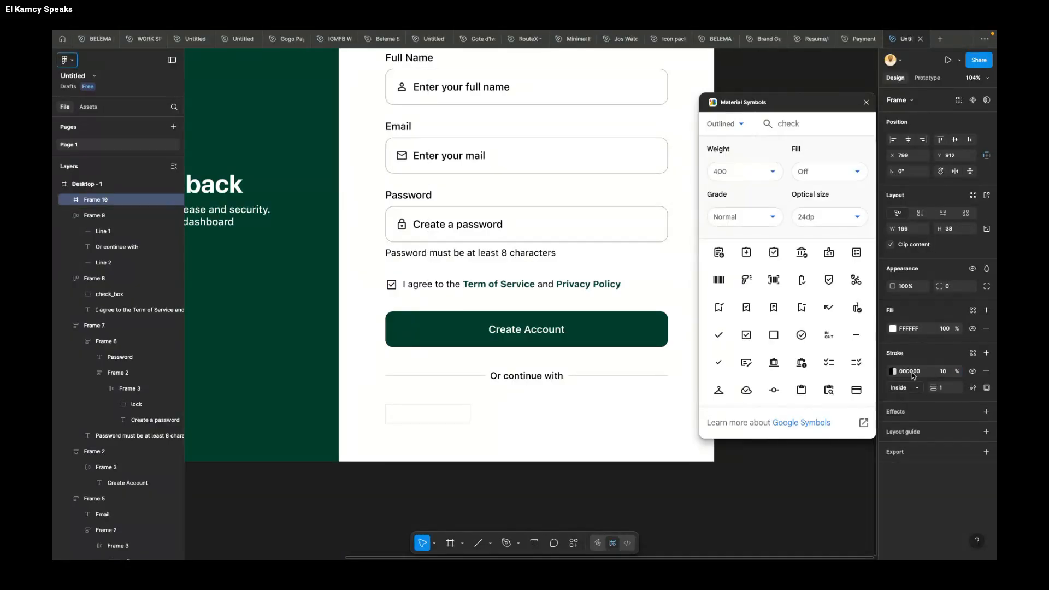
Step: Round the corners of the small frame below the divider to a radius of 10
{"action": "type", "text": "15"}
{"action": "key", "text": "Return"}
{"action": "left_click", "coordinate": [576, 420]}
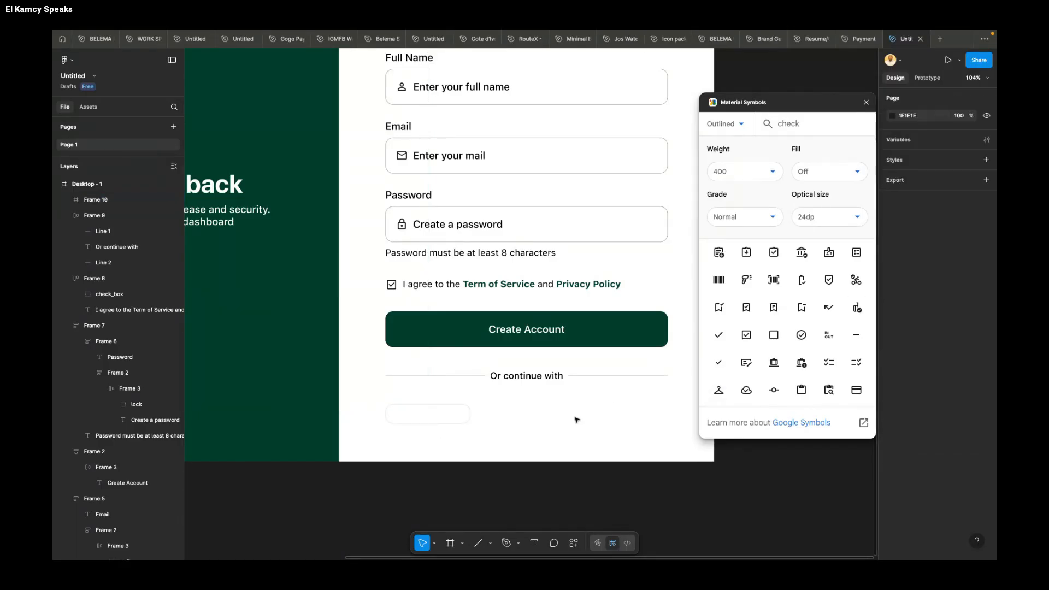
{"action": "left_click", "coordinate": [464, 419]}
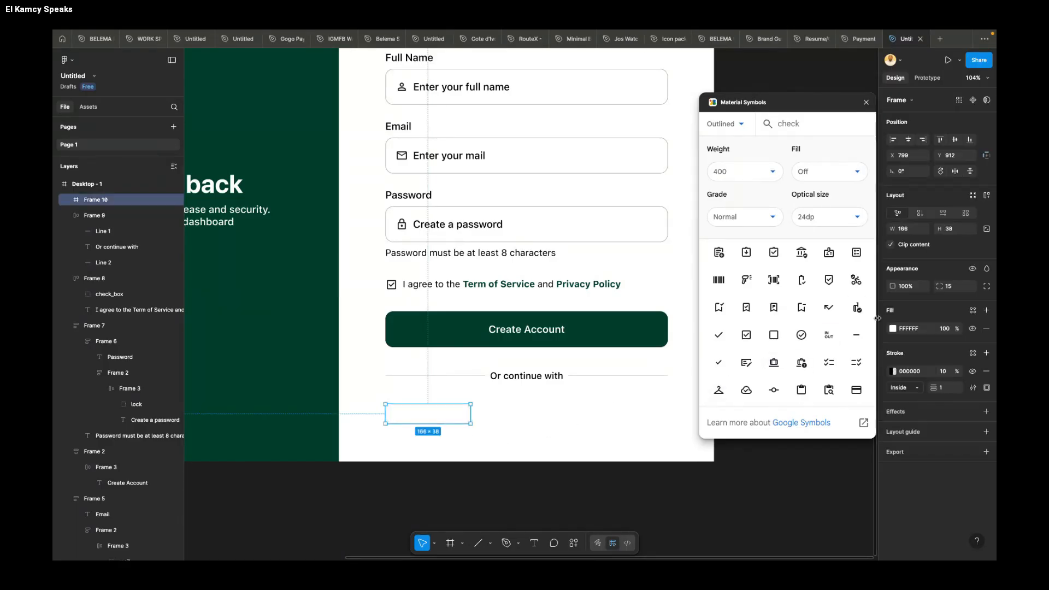
{"action": "left_click_drag", "start_coordinate": [940, 284], "coordinate": [938, 284]}
{"action": "left_click", "coordinate": [508, 424]}
Step: Widen the small frame to 195 and duplicate it beside the original with a gap of 24
{"action": "left_click", "coordinate": [464, 420]}
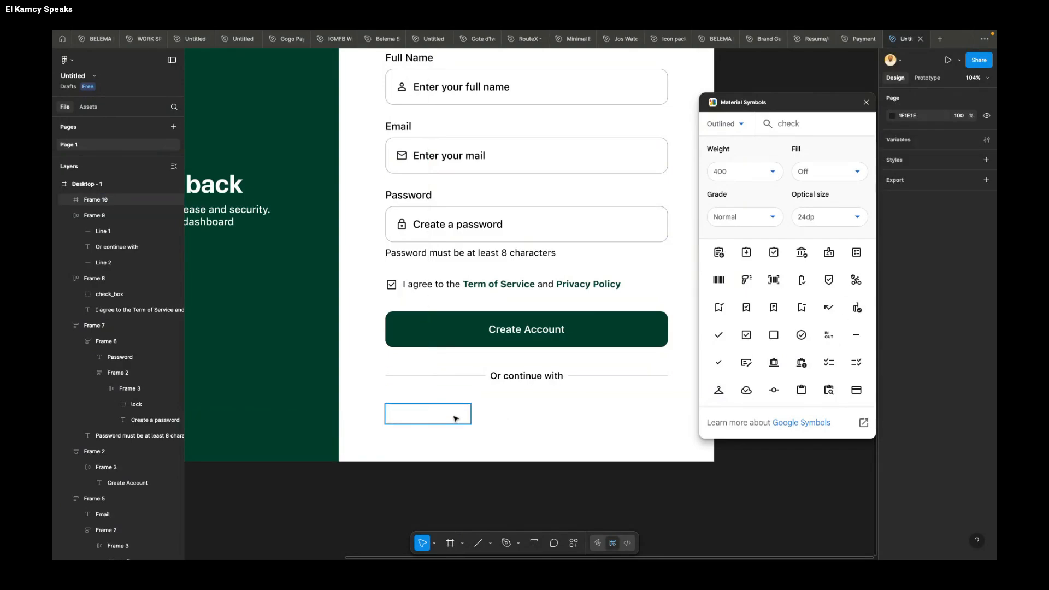
{"action": "left_click_drag", "start_coordinate": [471, 418], "coordinate": [562, 414]}
{"action": "left_click", "coordinate": [475, 414], "text": "shift"}
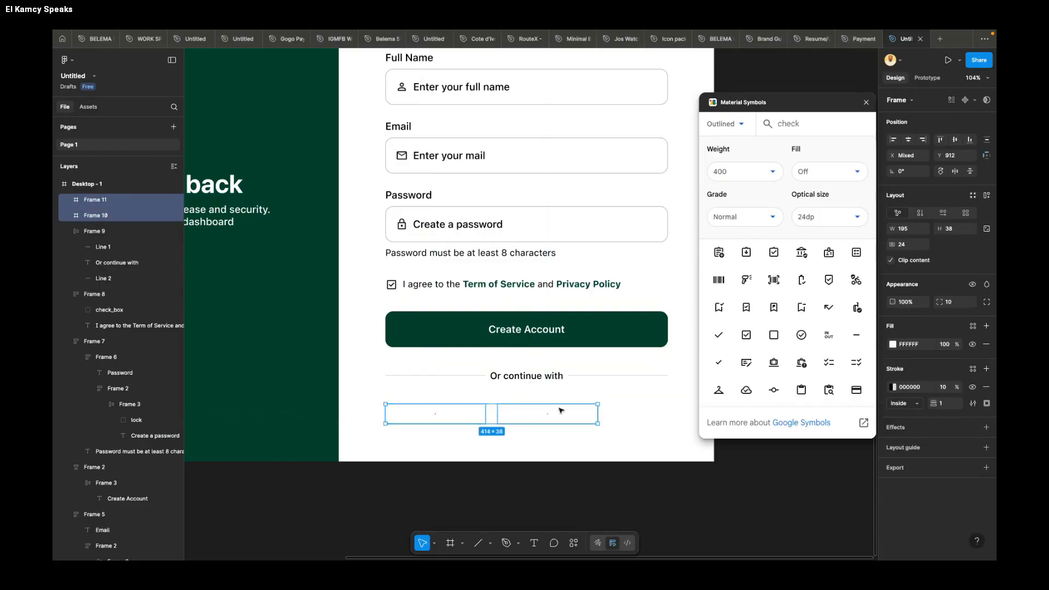
Step: Group the two small frames, centre them under the divider at X 868, and ungroup them again
{"action": "key", "text": "ctrl+g"}
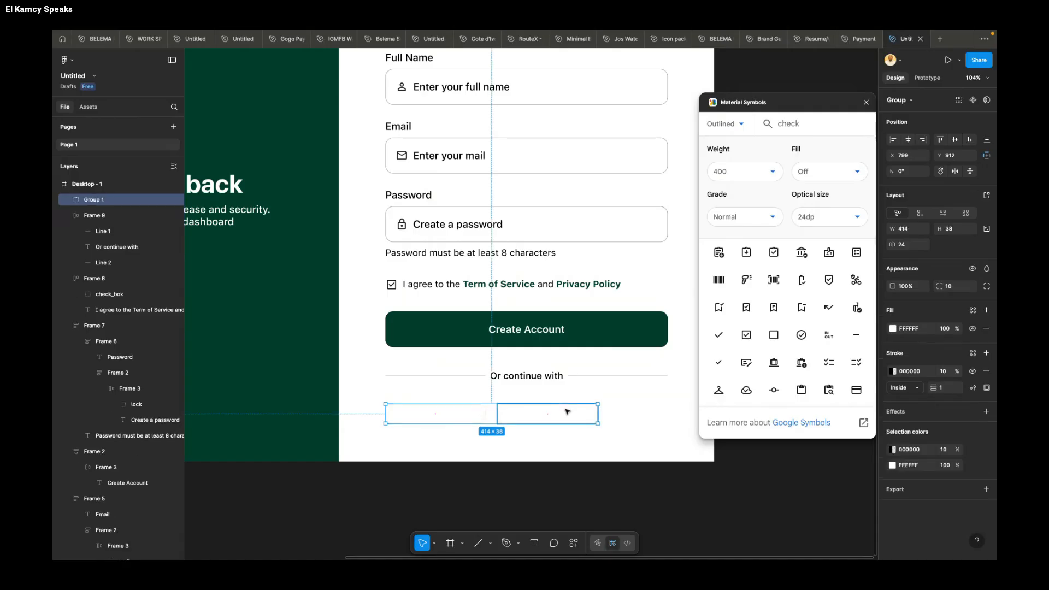
{"action": "left_click_drag", "start_coordinate": [538, 415], "coordinate": [572, 417]}
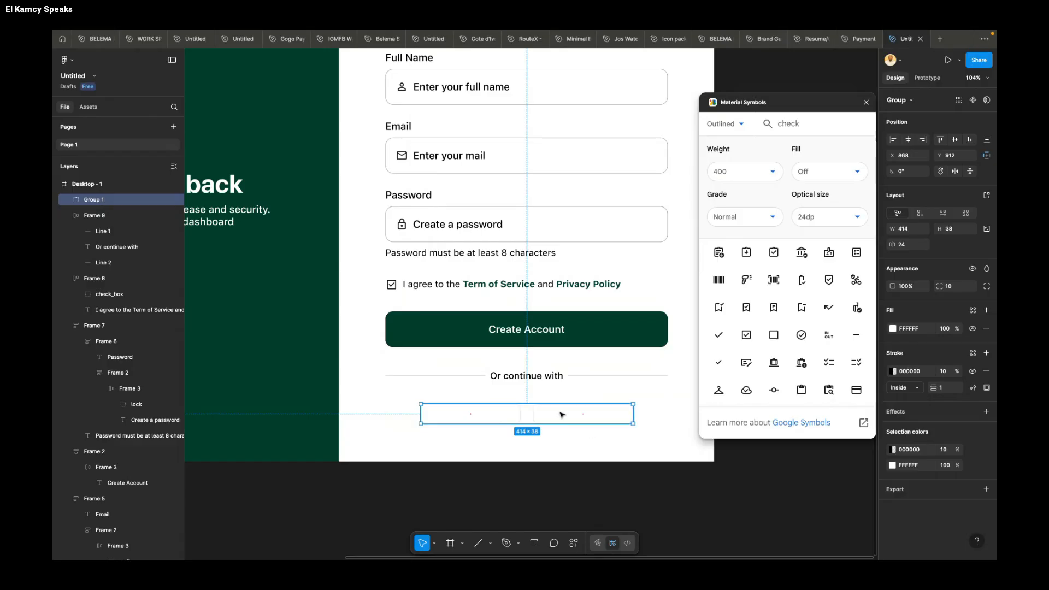
{"action": "right_click", "coordinate": [562, 415]}
{"action": "left_click", "coordinate": [590, 374]}
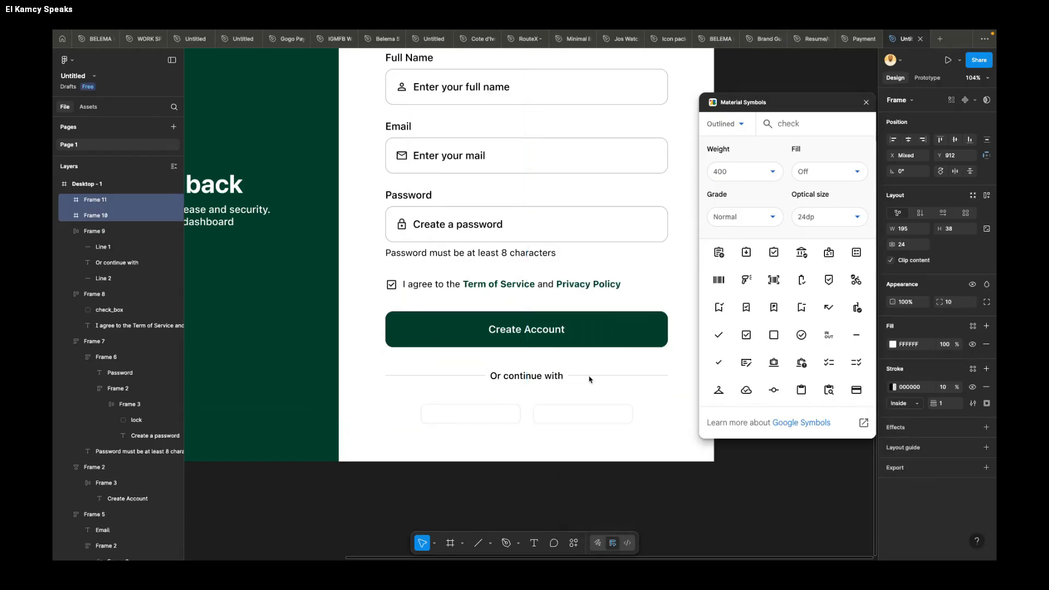
{"action": "left_click", "coordinate": [576, 419]}
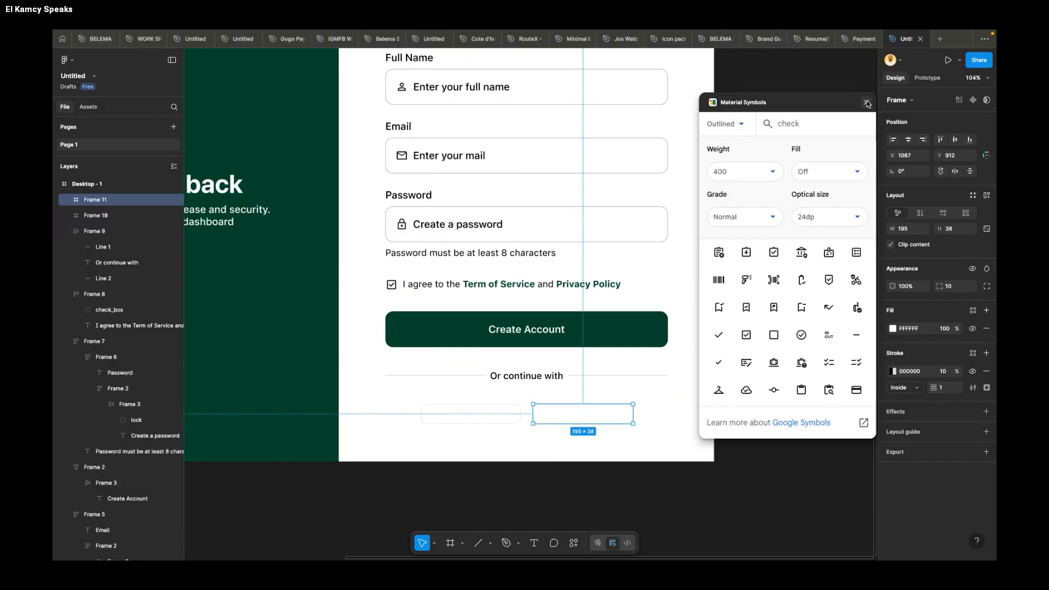
{"action": "scroll", "coordinate": [662, 106], "scroll_direction": "right", "scroll_amount": 3}
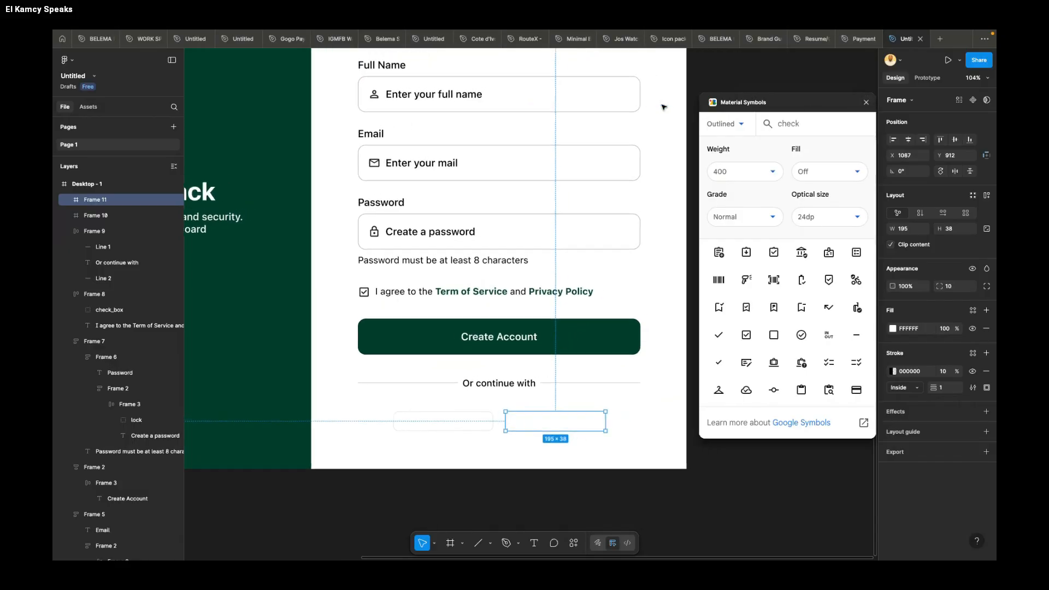
Step: Open the Iconify plugin in place of Material Symbols
{"action": "scroll", "coordinate": [663, 107], "scroll_direction": "up", "scroll_amount": 1}
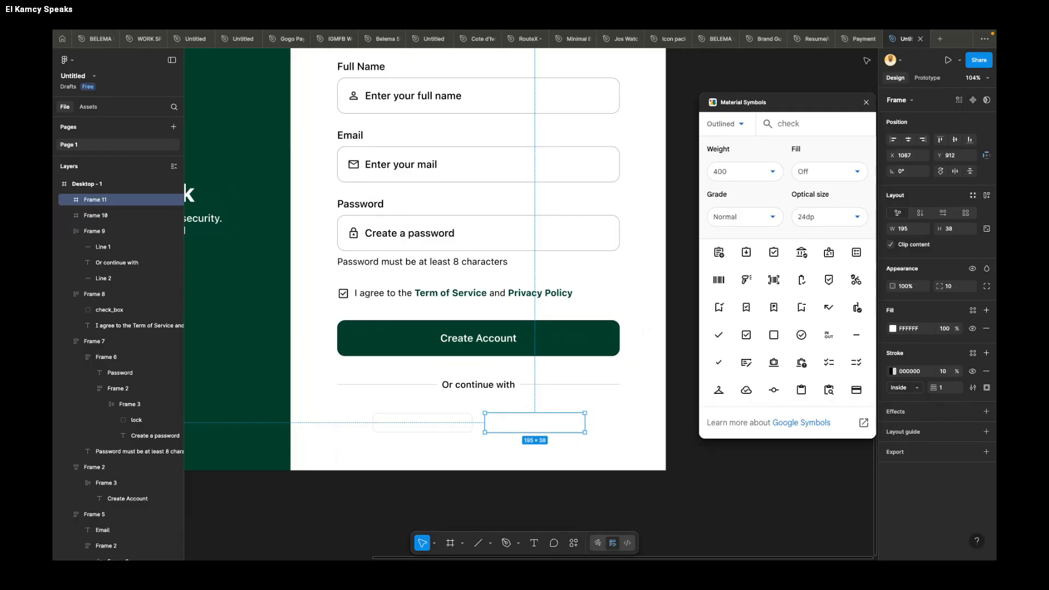
{"action": "right_click", "coordinate": [689, 197]}
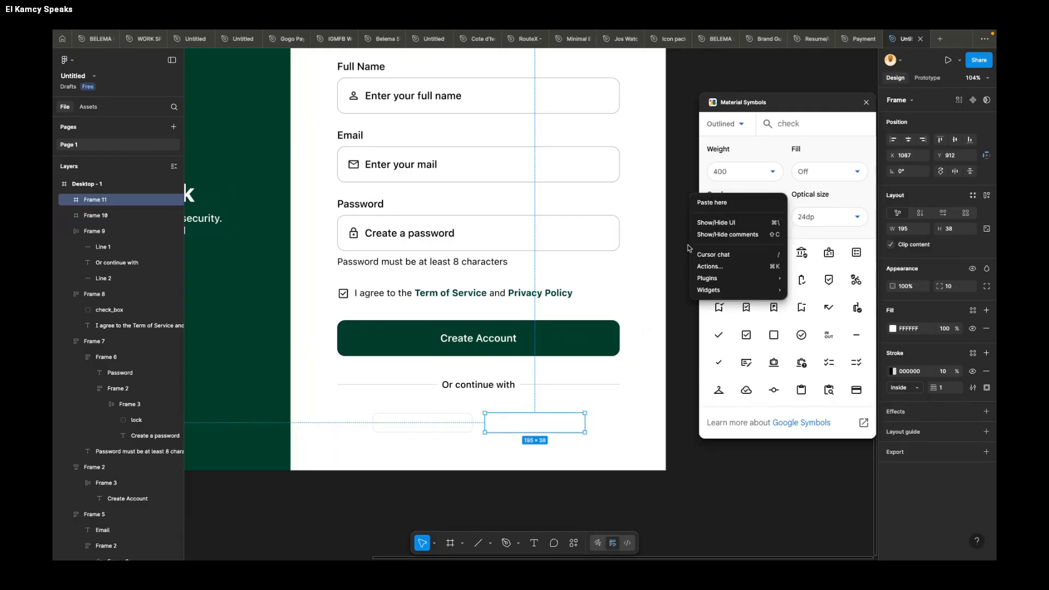
{"action": "mouse_move", "coordinate": [708, 279]}
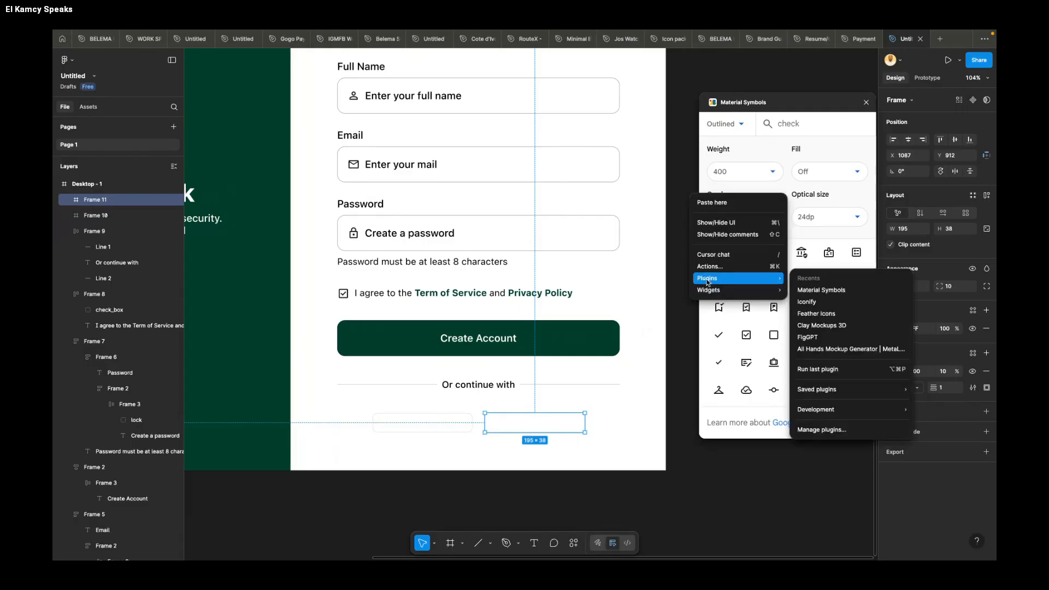
{"action": "left_click", "coordinate": [821, 304]}
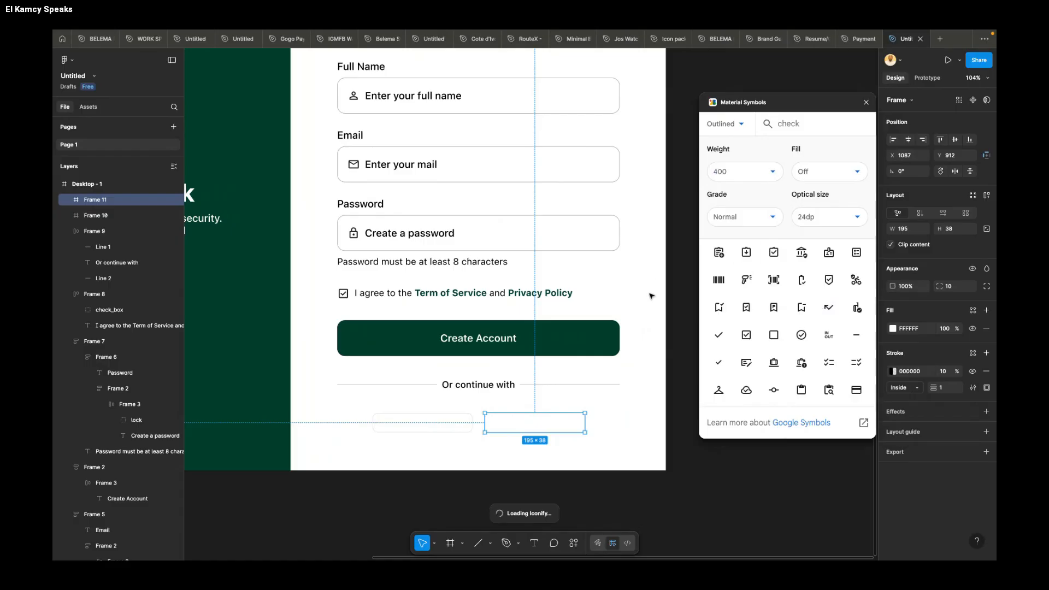
{"action": "scroll", "coordinate": [503, 297], "scroll_direction": "right", "scroll_amount": 2}
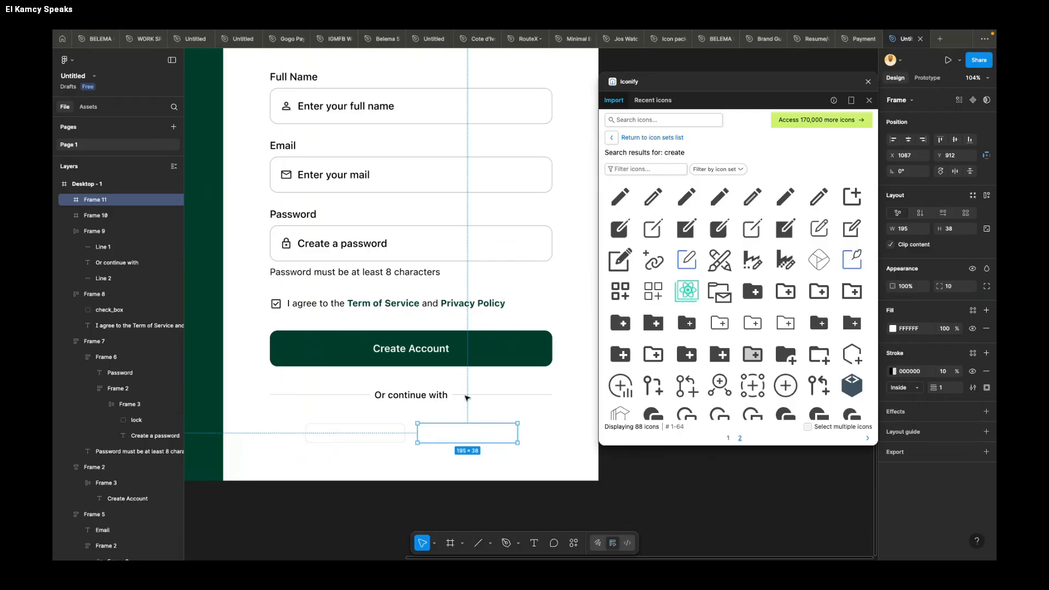
Step: Search Iconify for "google" and select the multicoloured Google G icon for import into the second small frame below the divider
{"action": "left_click", "coordinate": [677, 119]}
{"action": "type", "text": "go"}
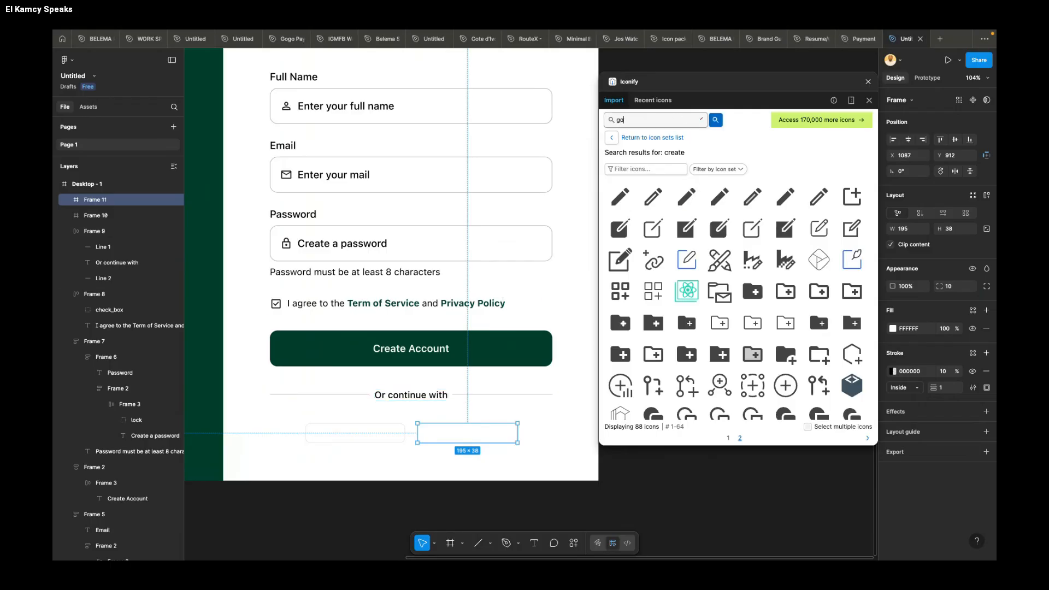
{"action": "type", "text": "ogle"}
{"action": "key", "text": "Return"}
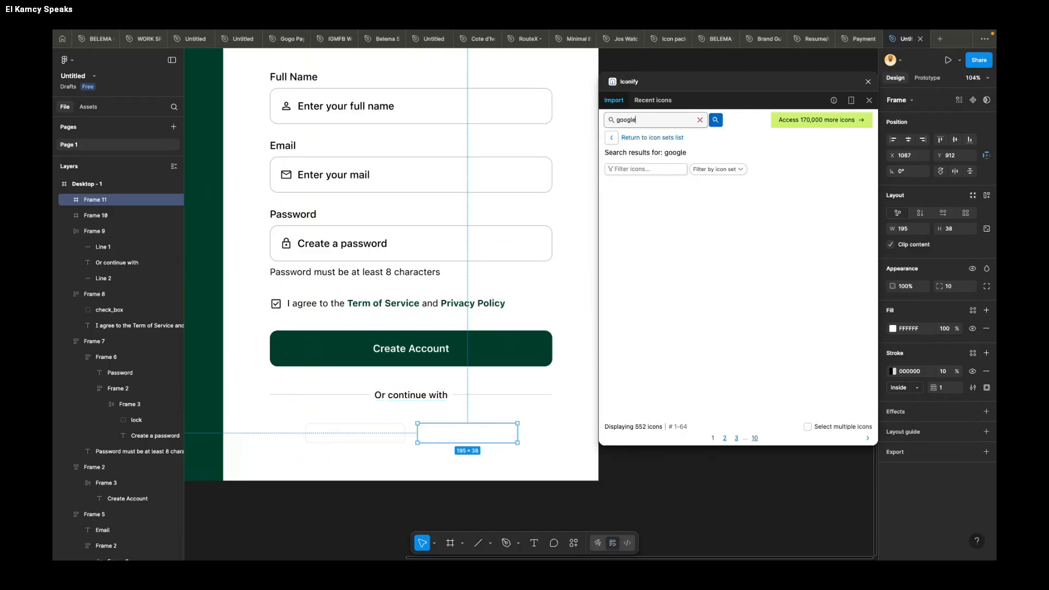
{"action": "left_click", "coordinate": [653, 386]}
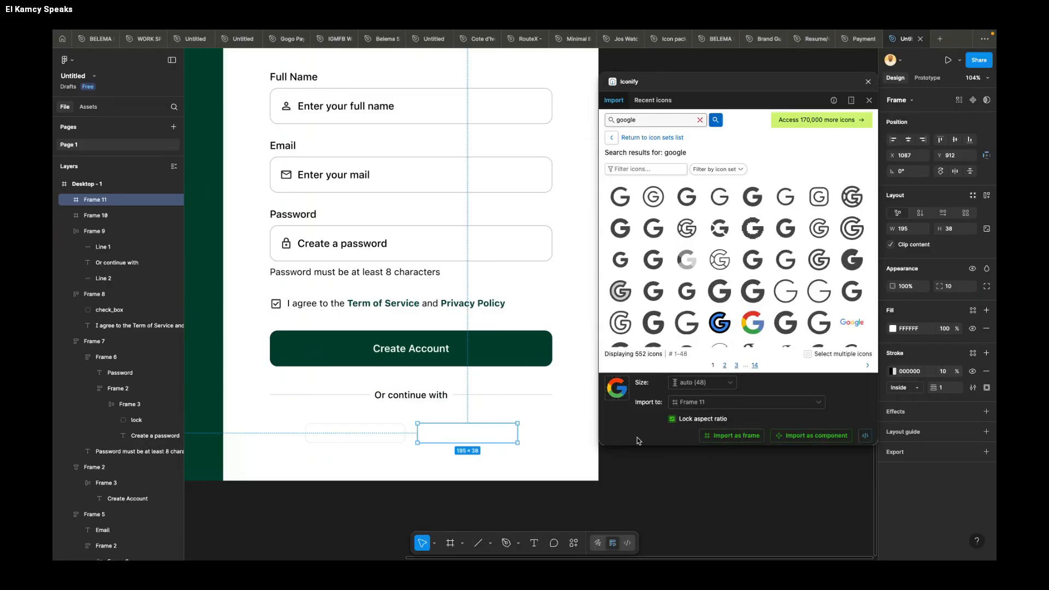
{"action": "scroll", "coordinate": [553, 416], "scroll_direction": "right", "scroll_amount": 3}
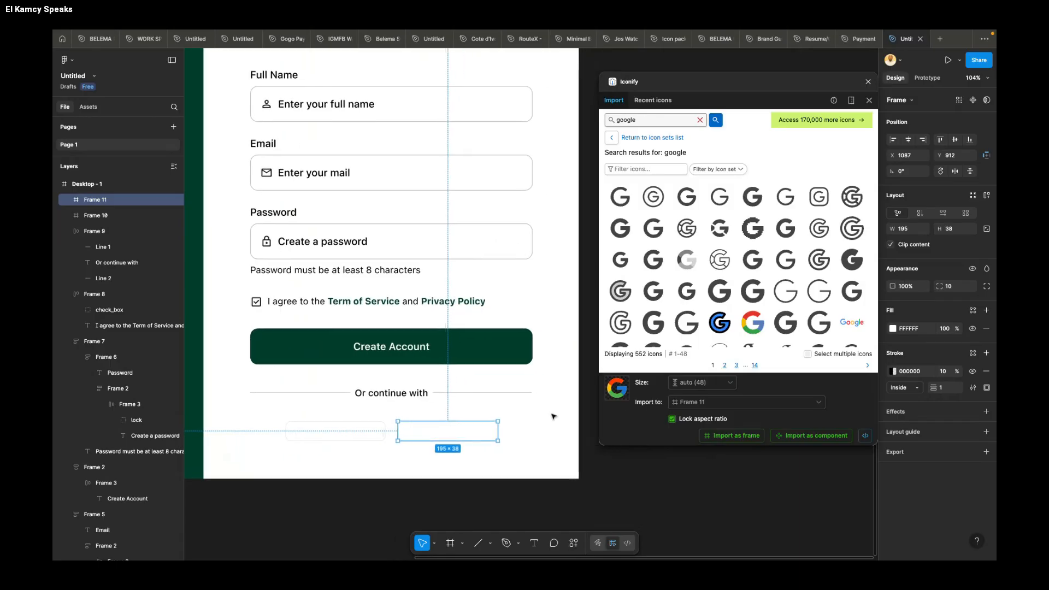
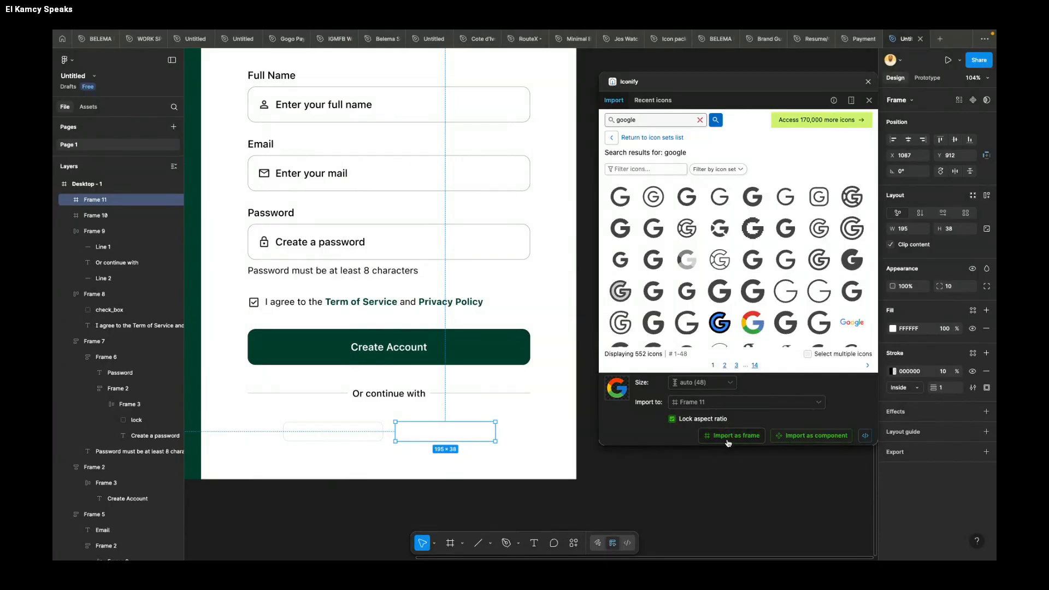
Step: Import the selected Google icon into the first social frame and the first Iconify result for "apple" into the second, both as frames
{"action": "left_click", "coordinate": [346, 437]}
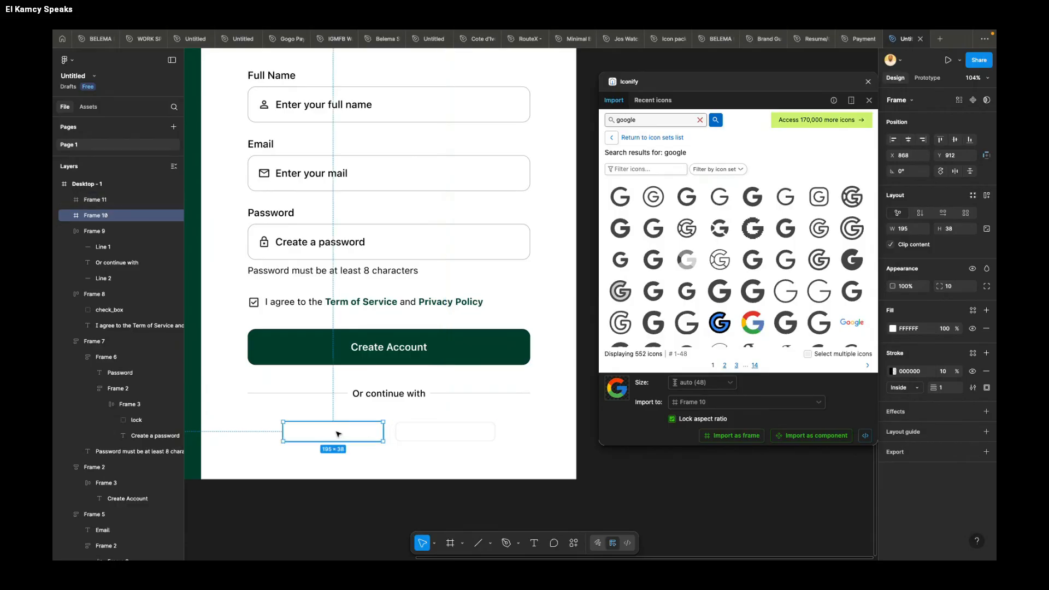
{"action": "left_click", "coordinate": [732, 436]}
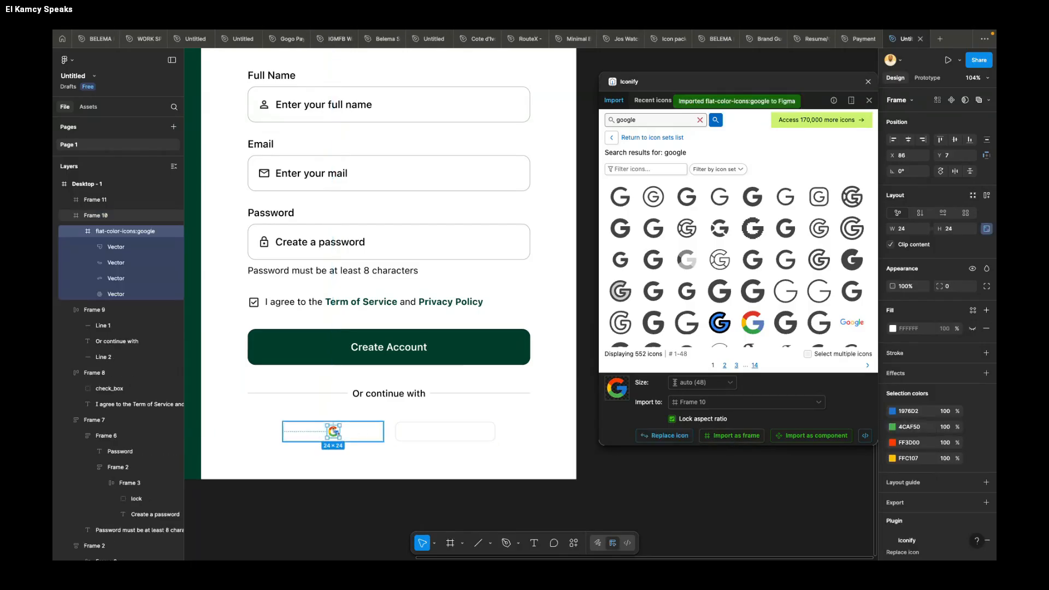
{"action": "left_click", "coordinate": [493, 437]}
{"action": "left_click", "coordinate": [700, 119]}
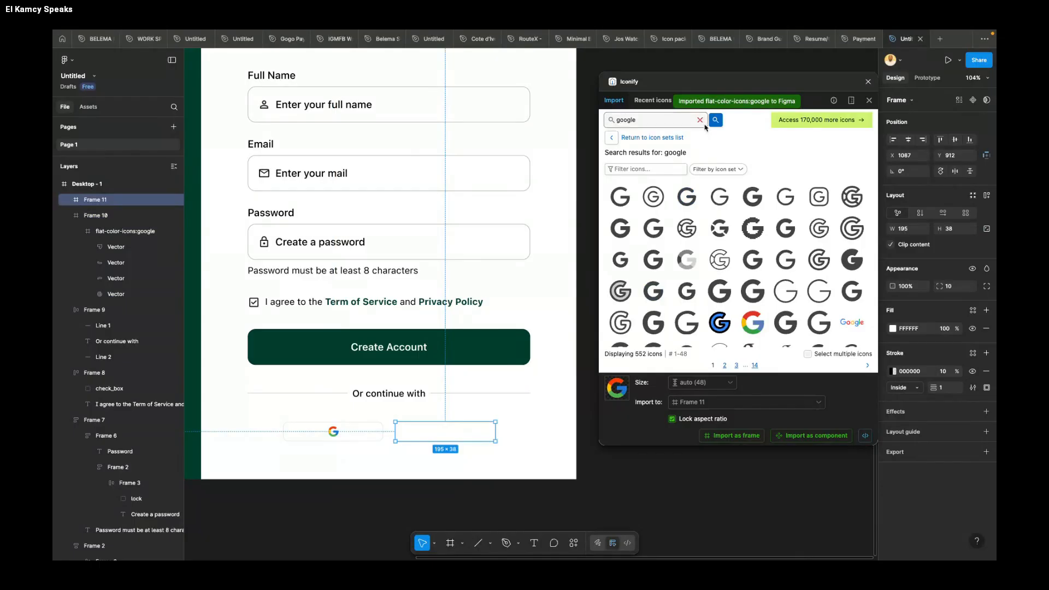
{"action": "type", "text": "apple"}
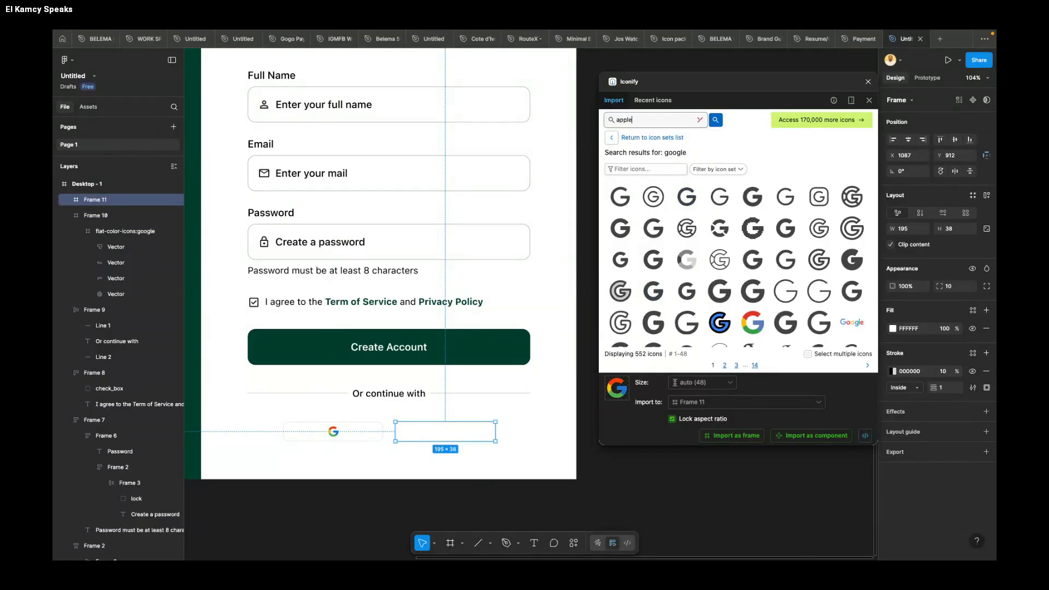
{"action": "key", "text": "Return"}
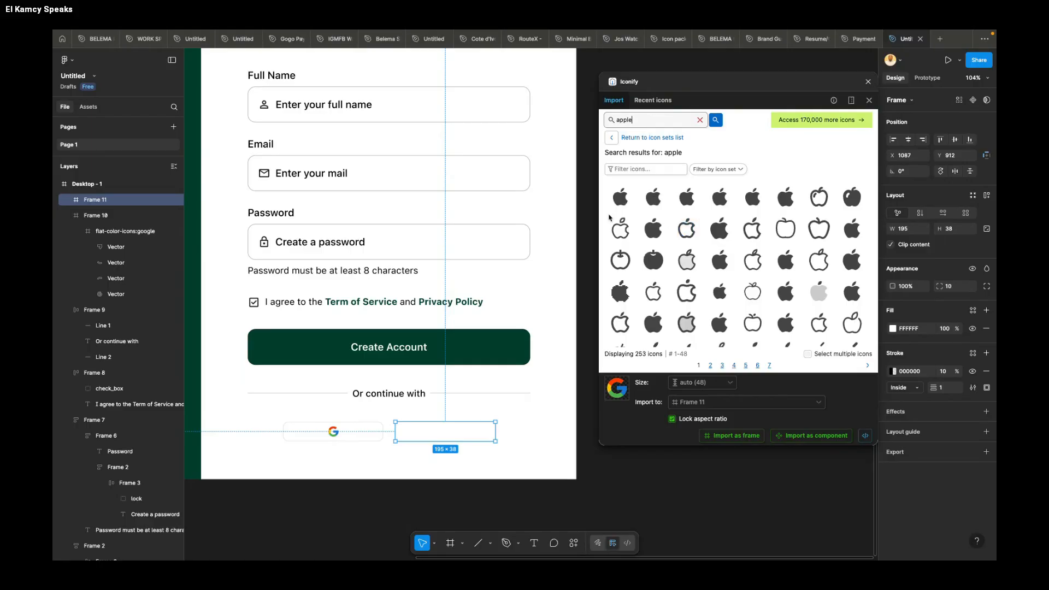
{"action": "left_click", "coordinate": [620, 197]}
{"action": "left_click", "coordinate": [725, 437]}
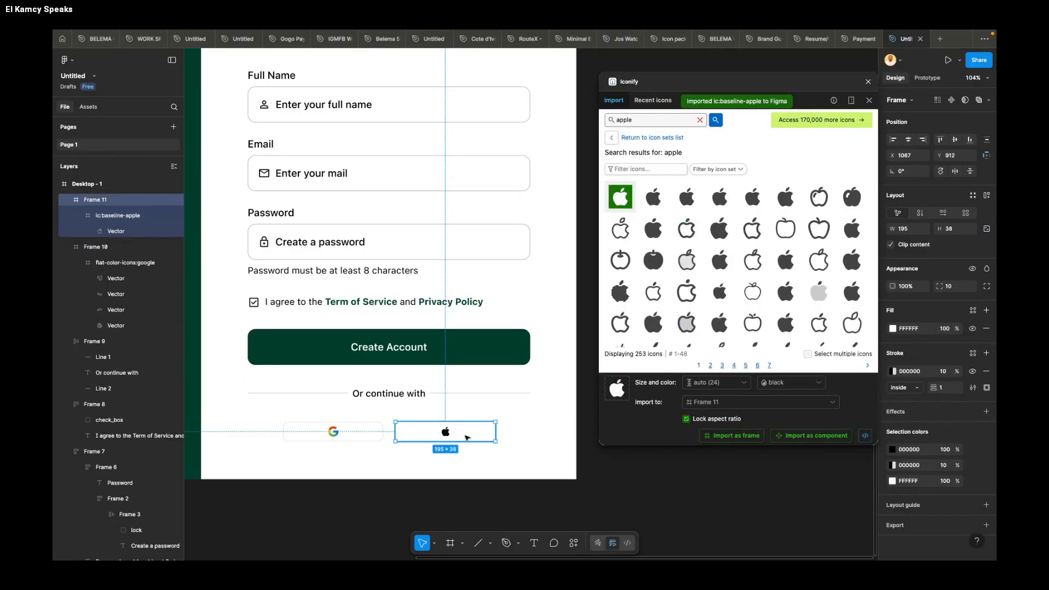
Step: Move the Google and Apple button frames up together to Y 897, closer to the "Or continue with" divider
{"action": "left_click", "coordinate": [421, 474]}
{"action": "scroll", "coordinate": [432, 455], "scroll_direction": "down", "scroll_amount": 3}
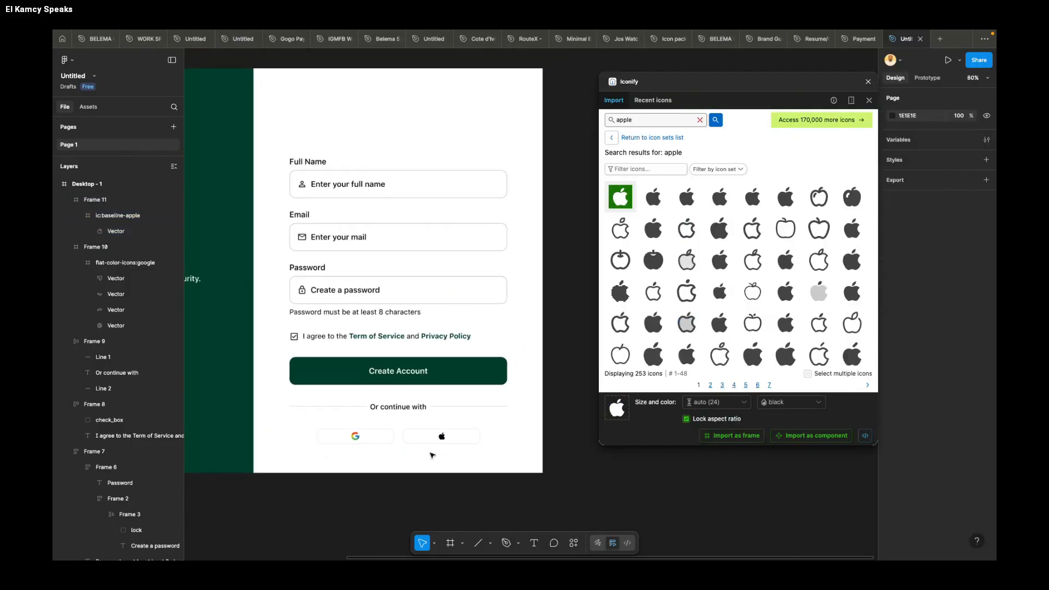
{"action": "scroll", "coordinate": [432, 455], "scroll_direction": "left", "scroll_amount": 2}
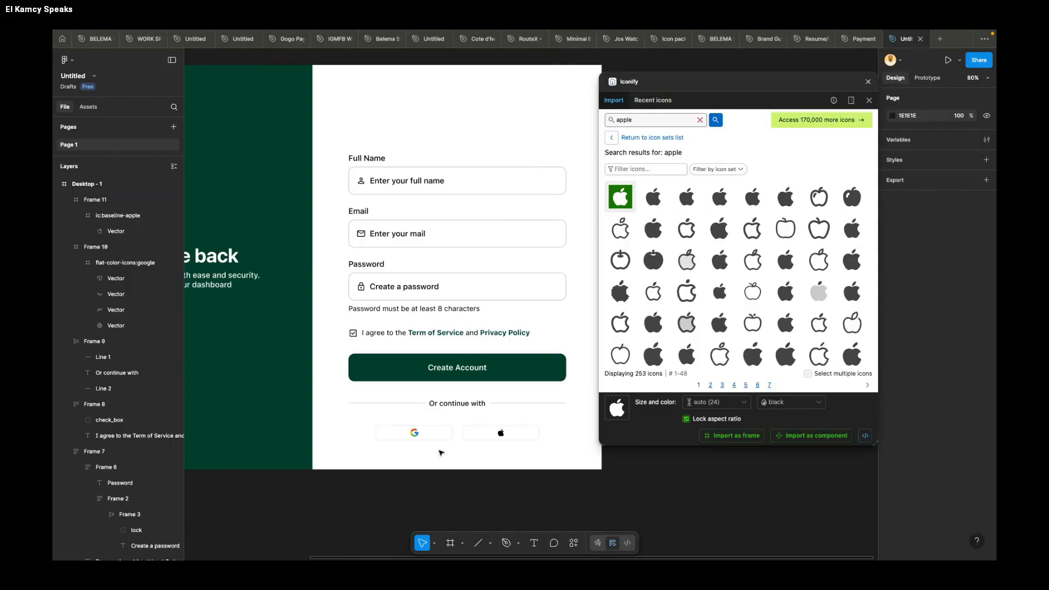
{"action": "left_click", "coordinate": [414, 433]}
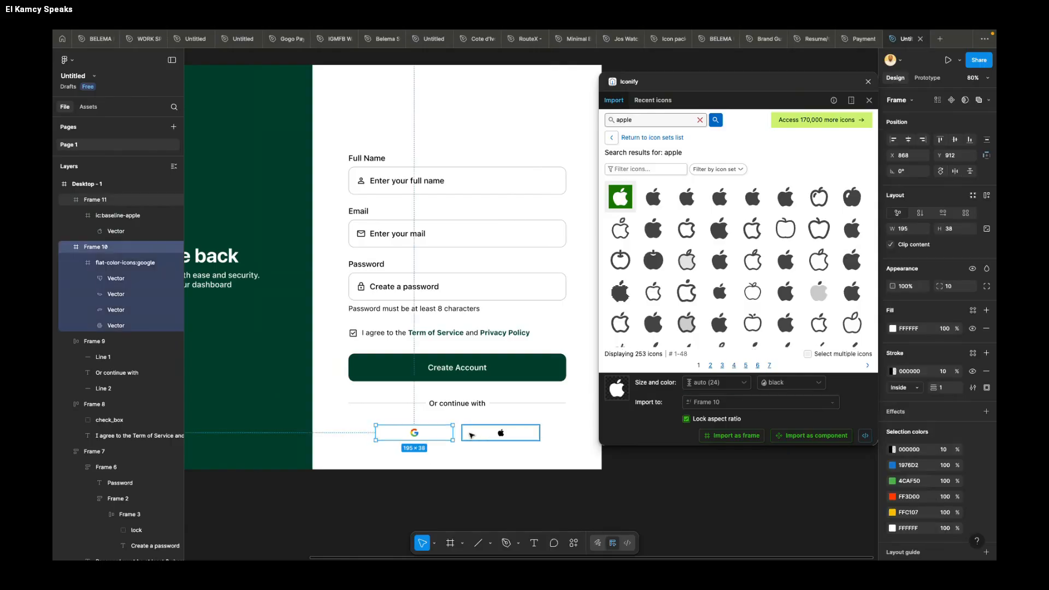
{"action": "left_click", "coordinate": [491, 433], "text": "shift"}
{"action": "key", "text": "Up"}
{"action": "key", "text": "Up"}
{"action": "key", "text": "Up"}
{"action": "key", "text": "Up"}
{"action": "key", "text": "Up"}
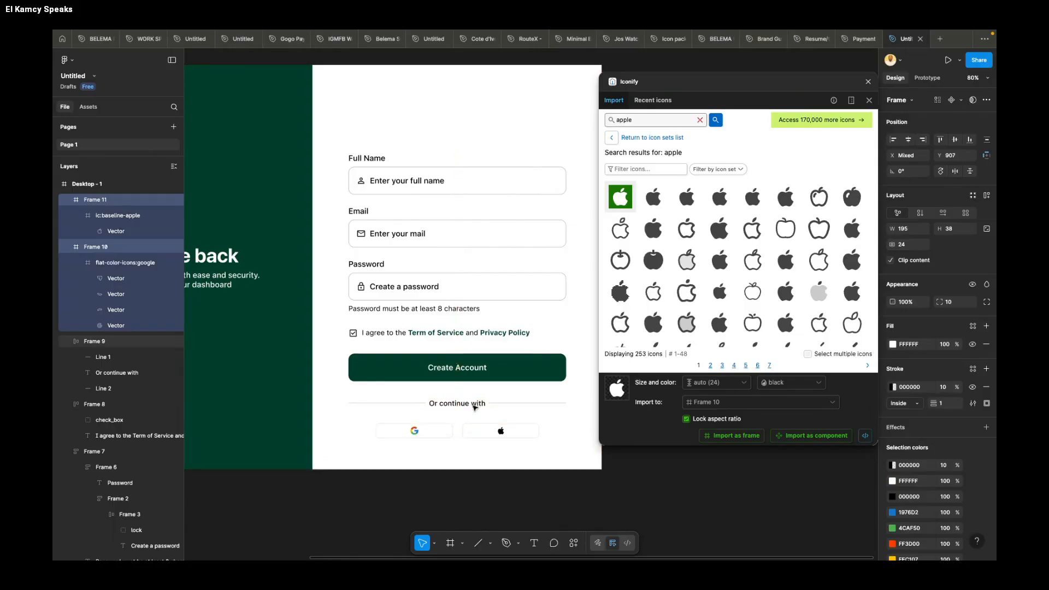
{"action": "left_click", "coordinate": [485, 419]}
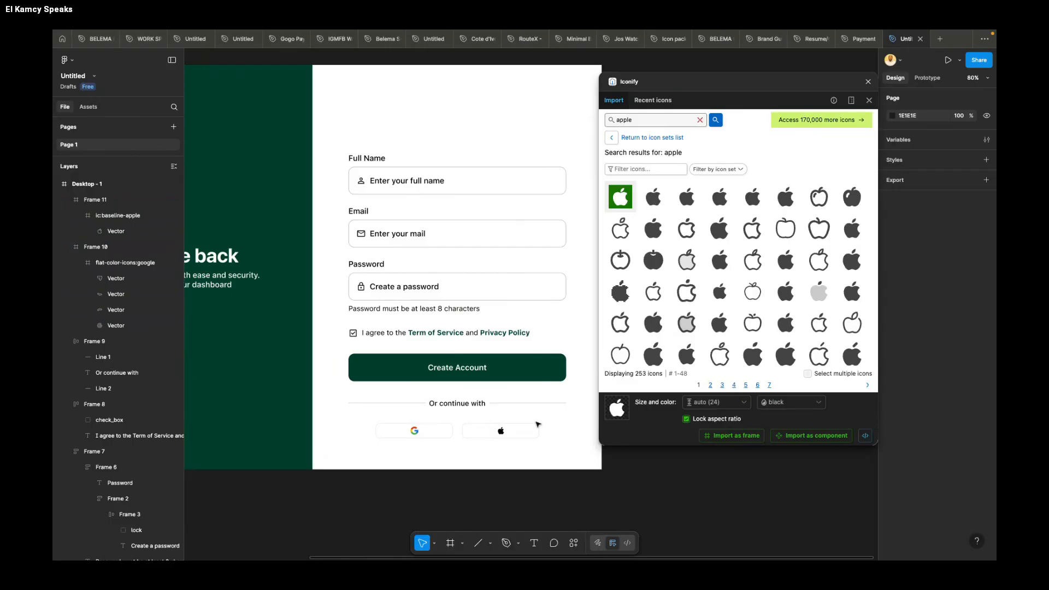
{"action": "left_click", "coordinate": [502, 438]}
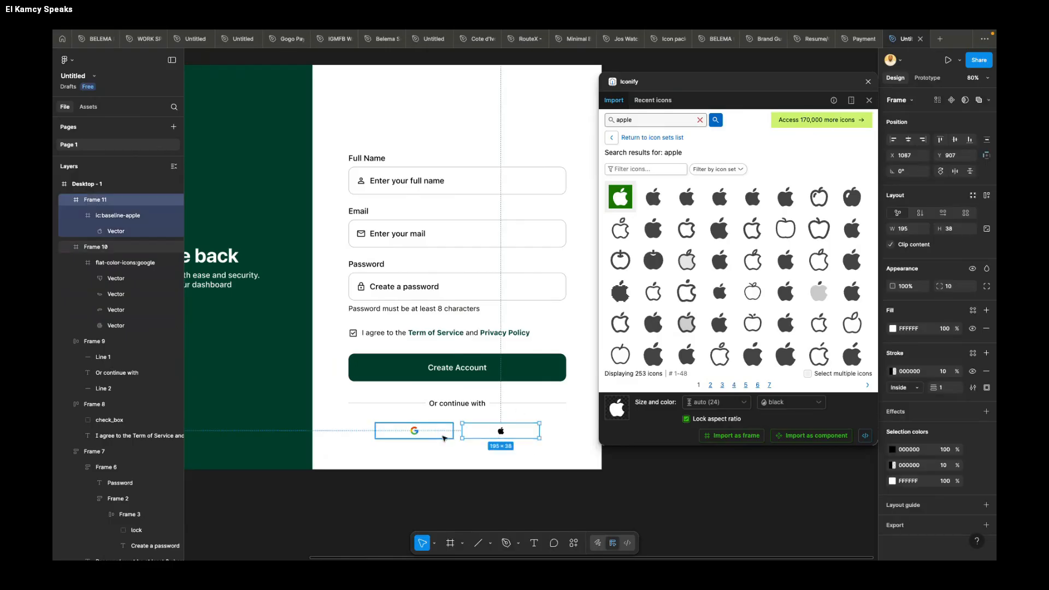
{"action": "left_click", "coordinate": [437, 430], "text": "shift"}
{"action": "key", "text": "Up"}
{"action": "key", "text": "Up"}
{"action": "key", "text": "Up"}
{"action": "key", "text": "Up"}
{"action": "key", "text": "Up"}
{"action": "key", "text": "Up"}
{"action": "key", "text": "Up"}
{"action": "key", "text": "Up"}
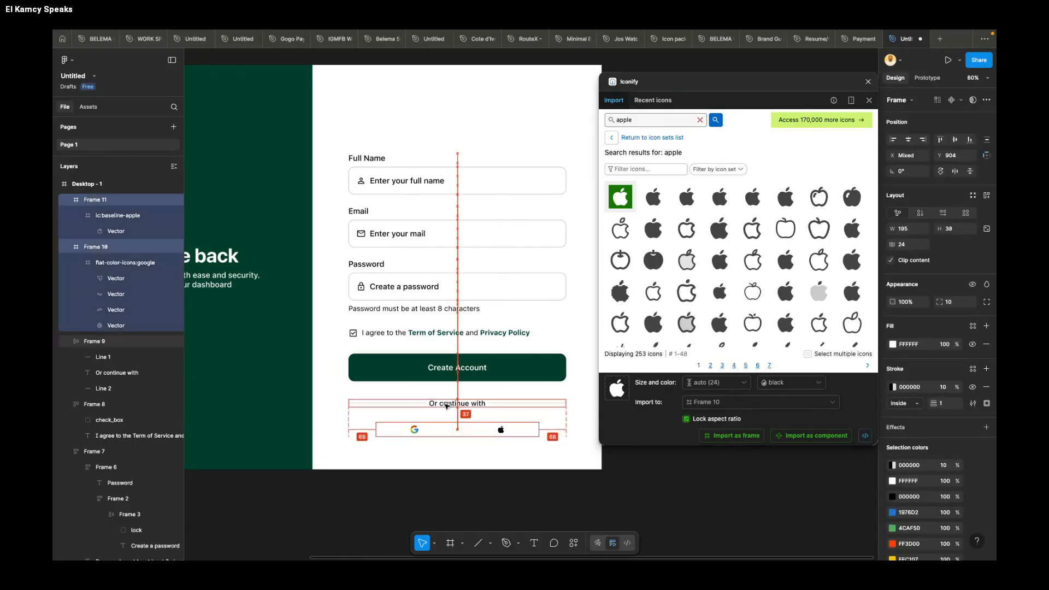
Step: Add the text "Already have an account ? Sign In" below the social buttons and centre it at X 929, Y 965
{"action": "scroll", "coordinate": [452, 437], "scroll_direction": "down", "scroll_amount": 1}
{"action": "left_click", "coordinate": [453, 431]}
{"action": "scroll", "coordinate": [453, 432], "scroll_direction": "up", "scroll_amount": 1}
{"action": "key", "text": "t"}
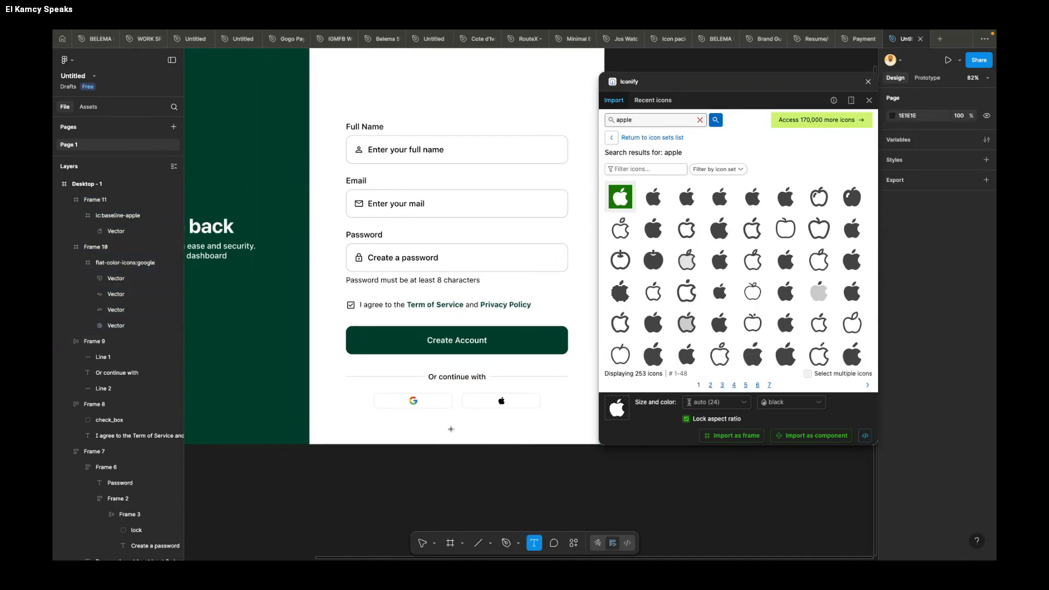
{"action": "left_click", "coordinate": [426, 422]}
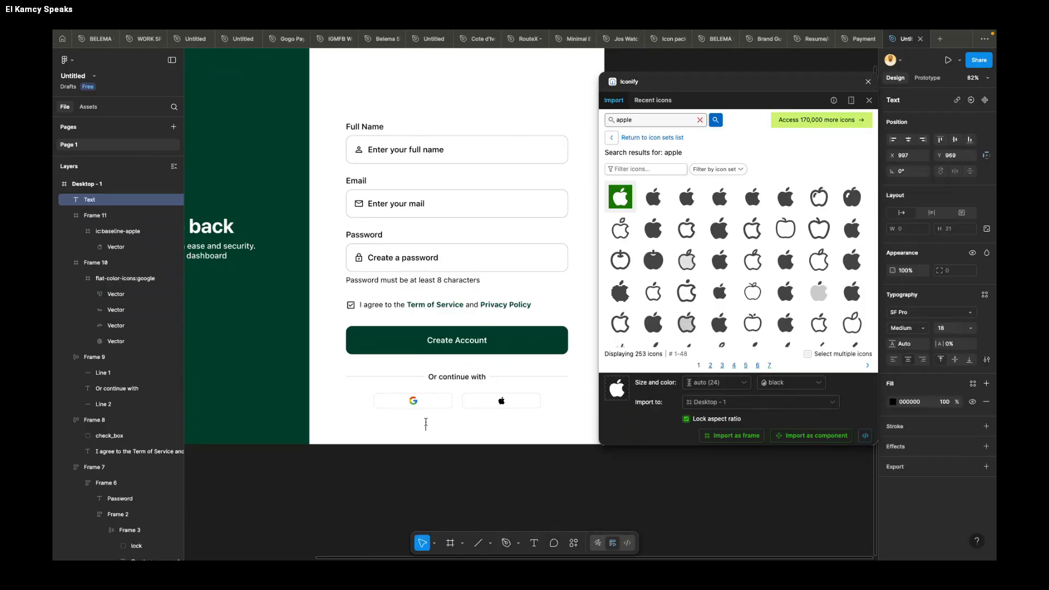
{"action": "type", "text": "Already have an account"}
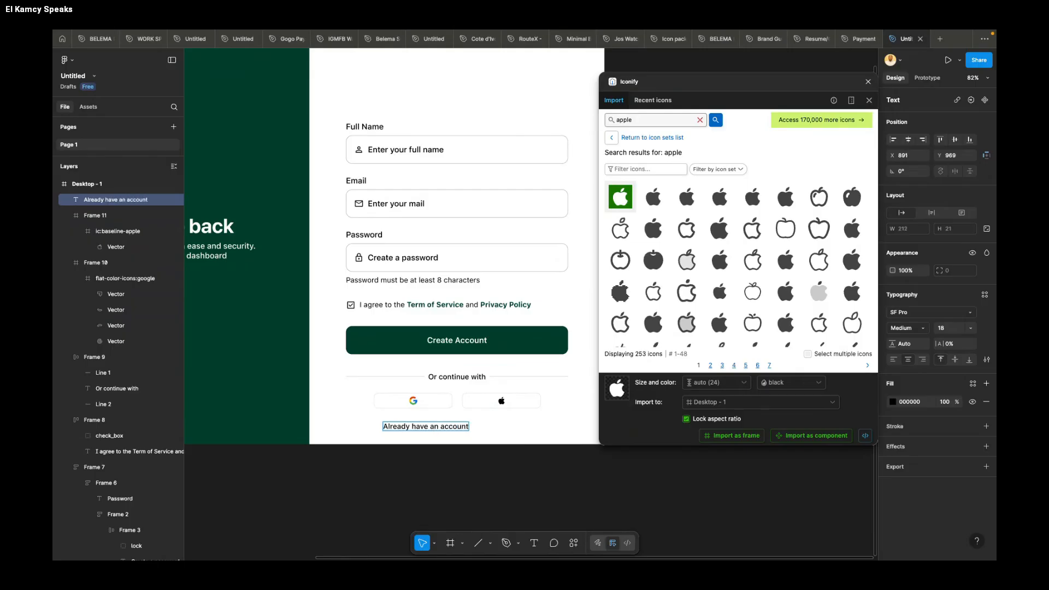
{"action": "type", "text": " ? Sign"}
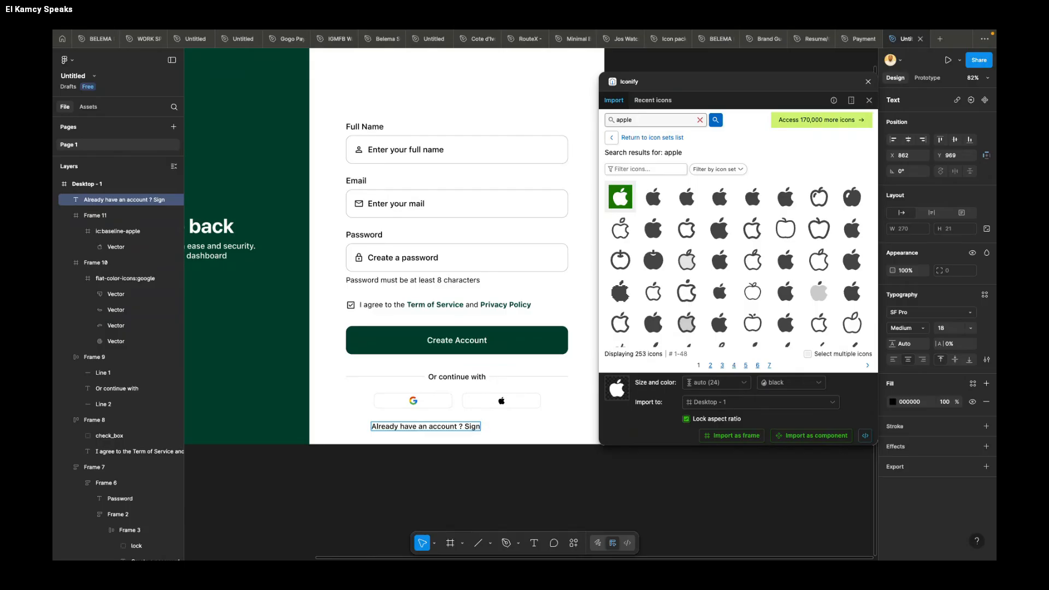
{"action": "type", "text": " In"}
{"action": "key", "text": "Escape"}
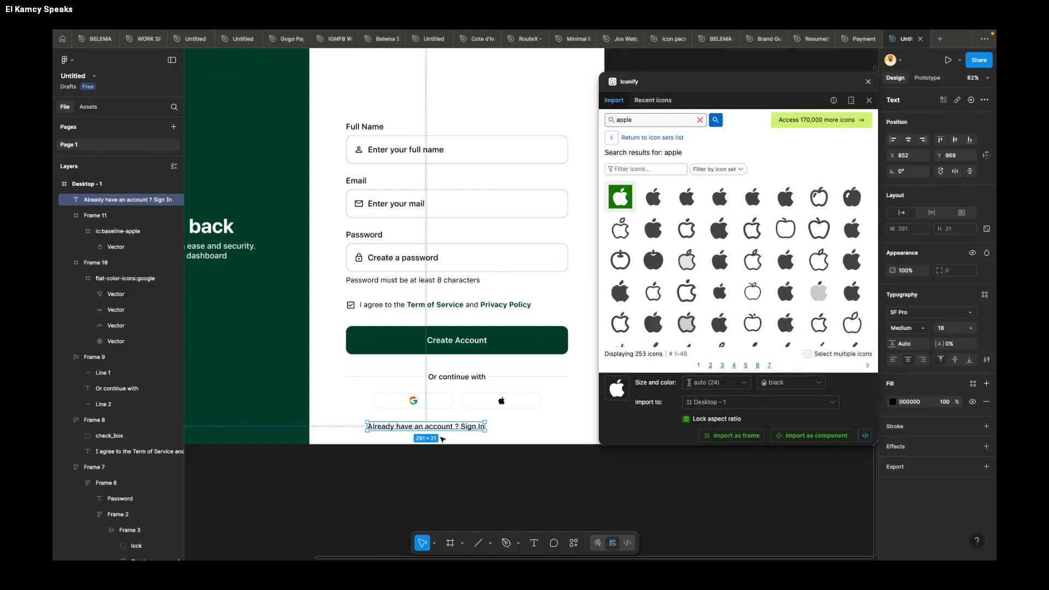
{"action": "left_click_drag", "start_coordinate": [450, 430], "coordinate": [480, 430]}
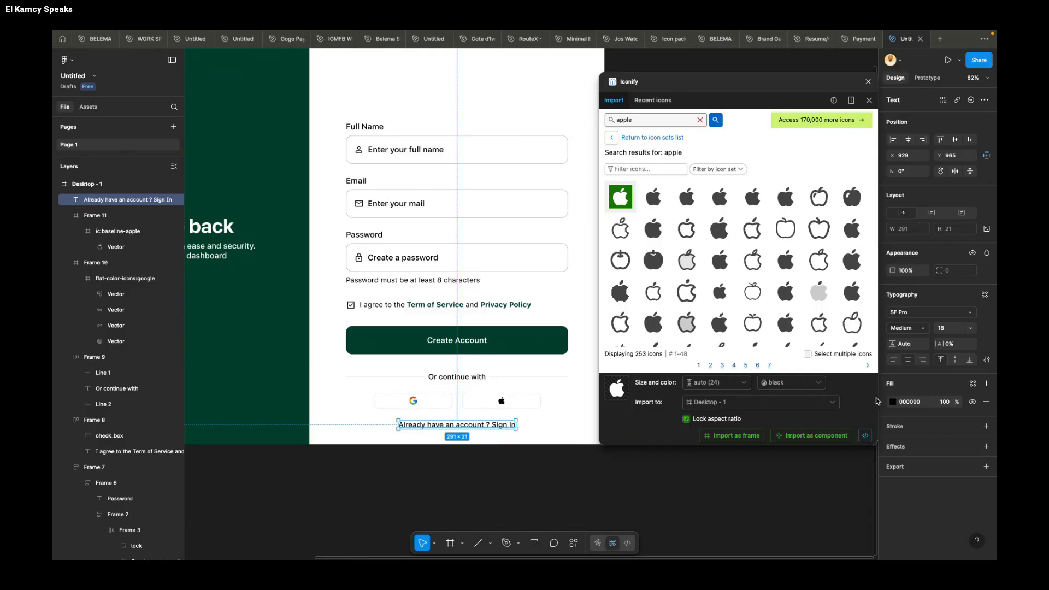
Step: Set the "Already have an account ? Sign In" line to Regular weight, with only the words "Sign In" in Bold
{"action": "left_click", "coordinate": [900, 328]}
{"action": "left_click", "coordinate": [912, 317]}
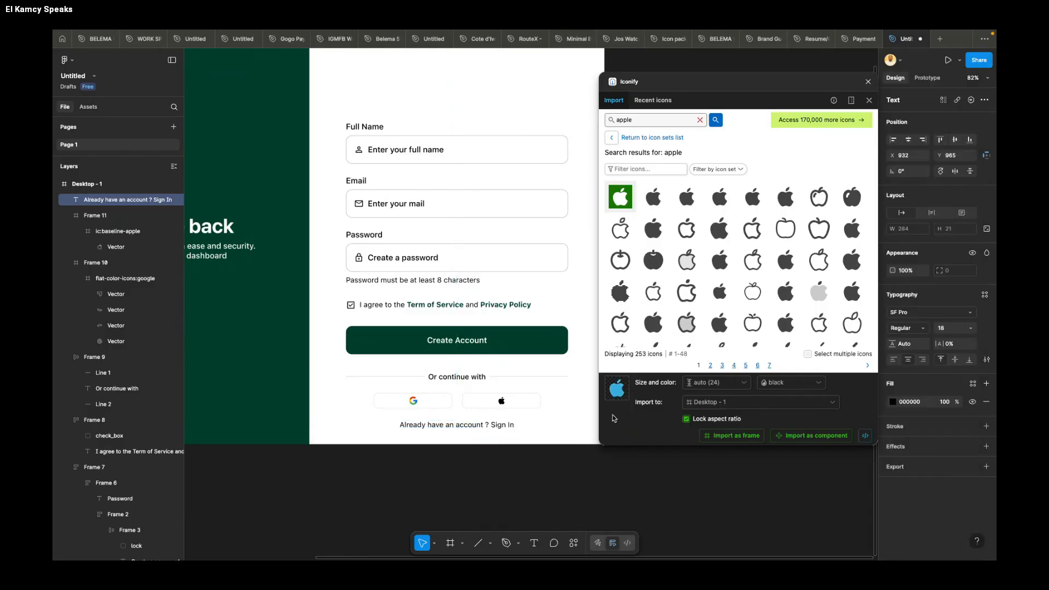
{"action": "double_click", "coordinate": [492, 424]}
{"action": "left_click_drag", "start_coordinate": [493, 425], "coordinate": [514, 425]}
{"action": "left_click", "coordinate": [917, 330]}
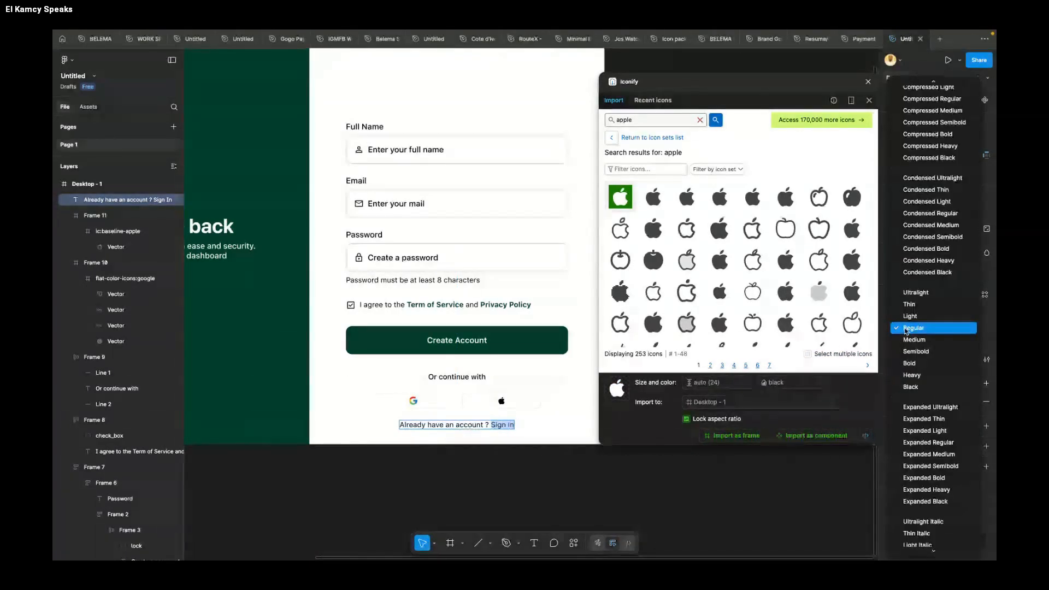
{"action": "left_click", "coordinate": [913, 363]}
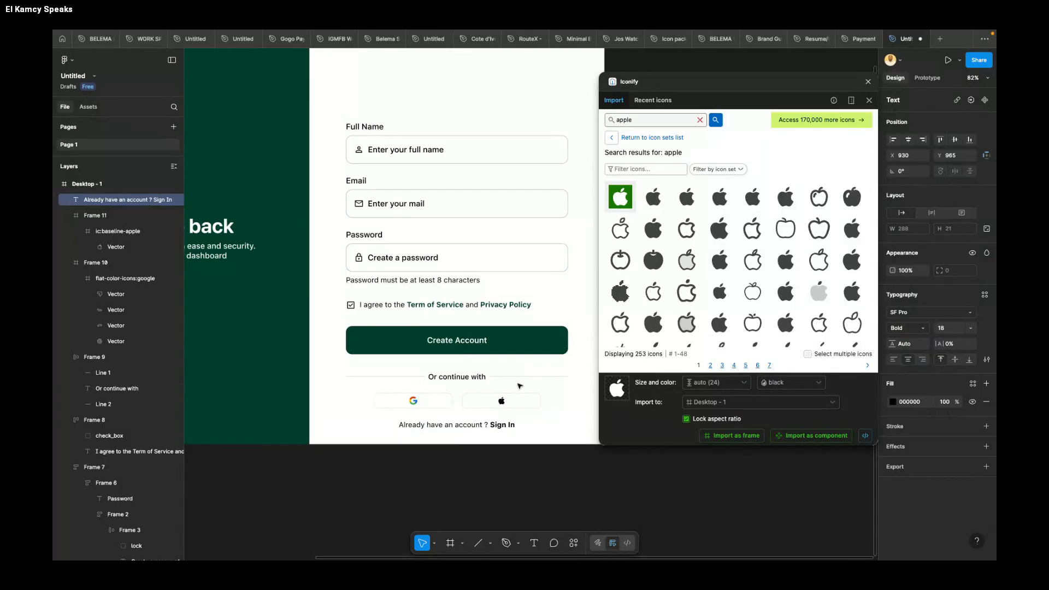
{"action": "key", "text": "Escape"}
Step: Apply the Create Account button's green fill 003D2B to the words "Sign In" in the account line
{"action": "left_click", "coordinate": [541, 343]}
{"action": "left_click", "coordinate": [920, 376]}
{"action": "key", "text": "super+c"}
{"action": "double_click", "coordinate": [499, 426]}
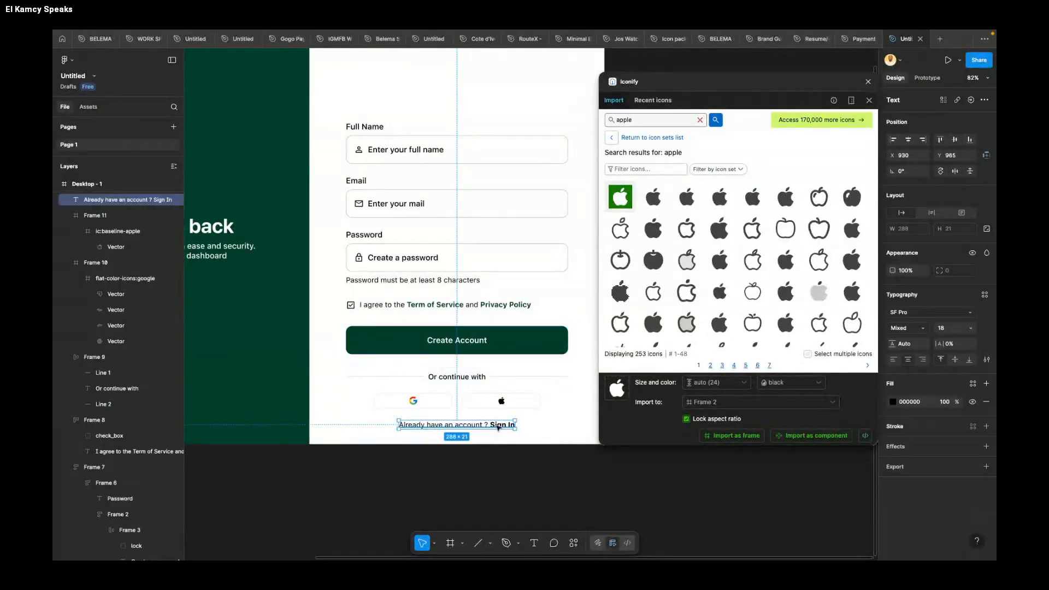
{"action": "left_click", "coordinate": [493, 425]}
{"action": "left_click_drag", "start_coordinate": [491, 425], "coordinate": [515, 425]}
{"action": "left_click", "coordinate": [913, 405]}
{"action": "key", "text": "super+v"}
{"action": "key", "text": "Return"}
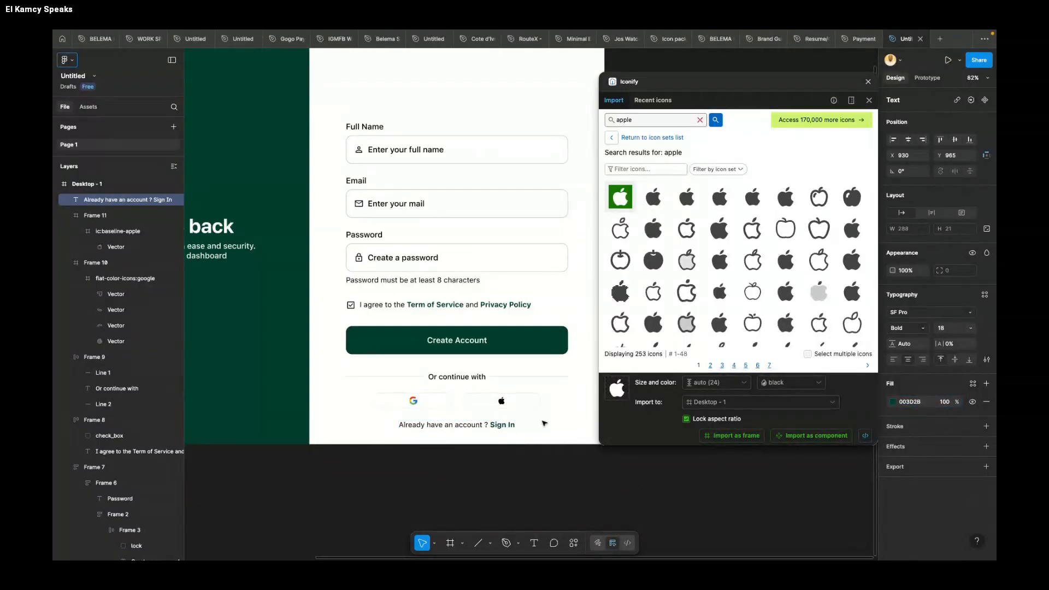
{"action": "key", "text": "Escape"}
{"action": "key", "text": "Escape"}
Step: Duplicate the account line above the Full Name label at Y 129 and replace its text with "Sign In"
{"action": "scroll", "coordinate": [548, 425], "scroll_direction": "down", "scroll_amount": 5}
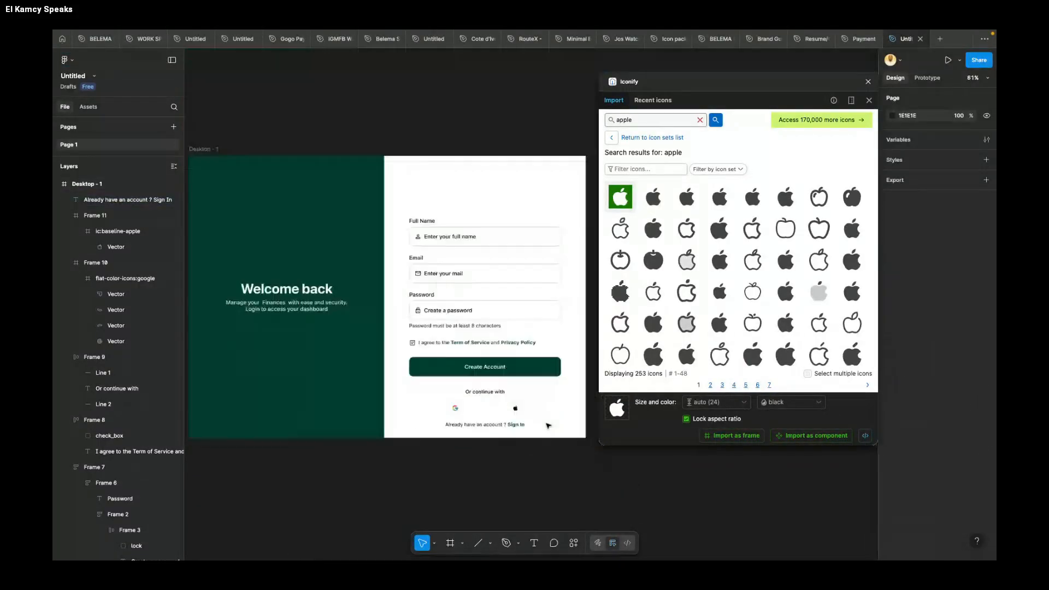
{"action": "scroll", "coordinate": [547, 426], "scroll_direction": "up", "scroll_amount": 1}
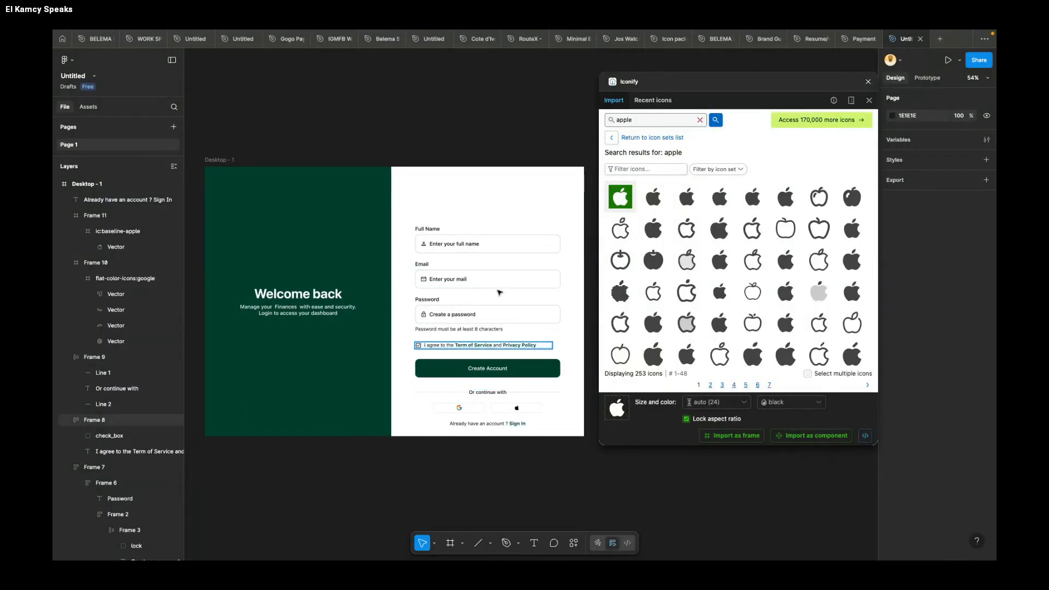
{"action": "scroll", "coordinate": [483, 201], "scroll_direction": "up", "scroll_amount": 1}
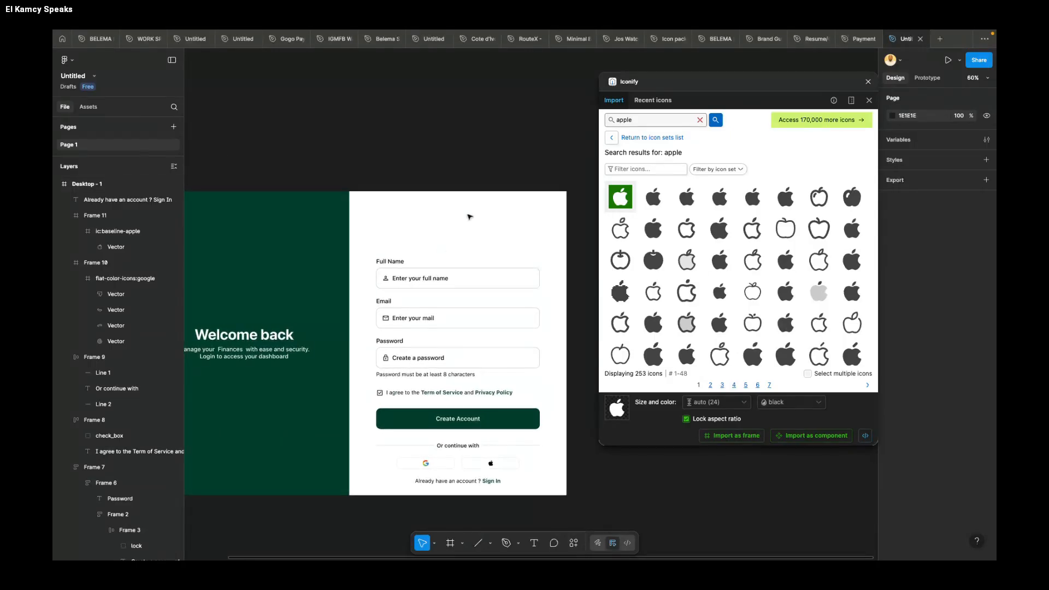
{"action": "left_click", "coordinate": [458, 483]}
{"action": "left_click_drag", "start_coordinate": [459, 482], "coordinate": [458, 233]}
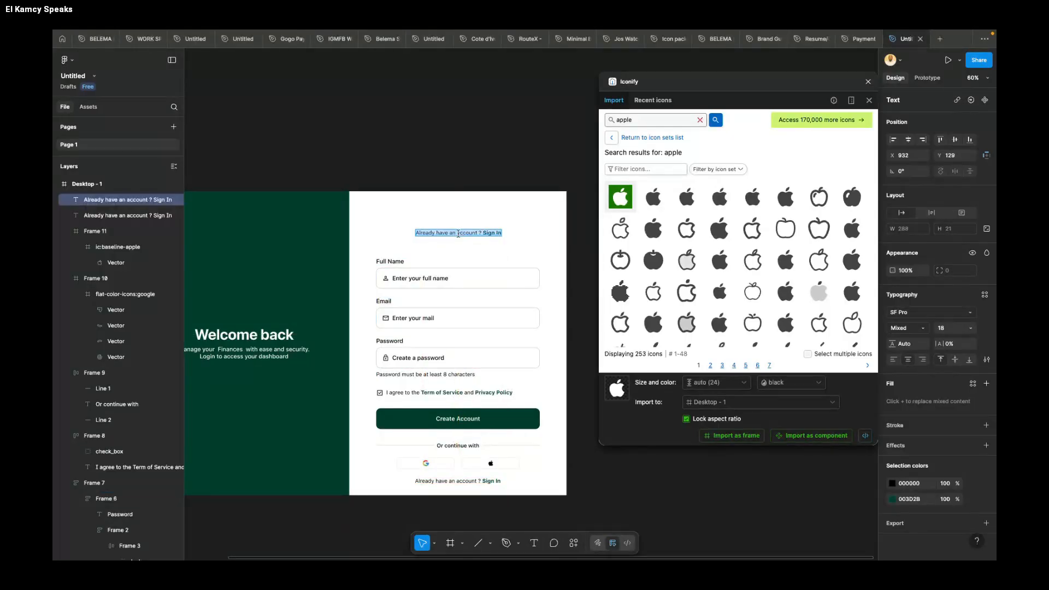
{"action": "type", "text": "Si"}
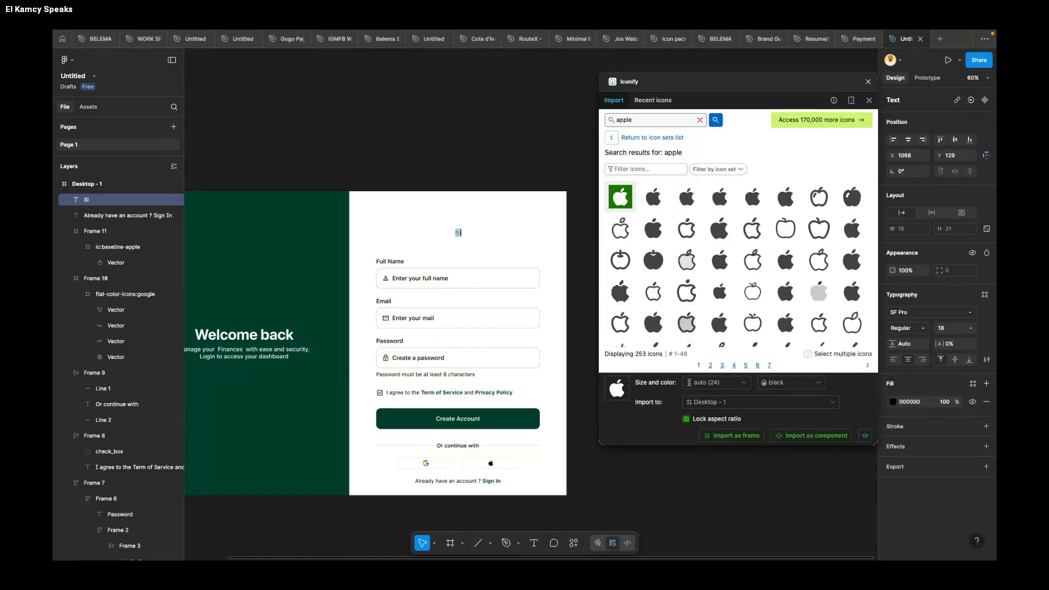
{"action": "type", "text": "gn In"}
{"action": "key", "text": "Escape"}
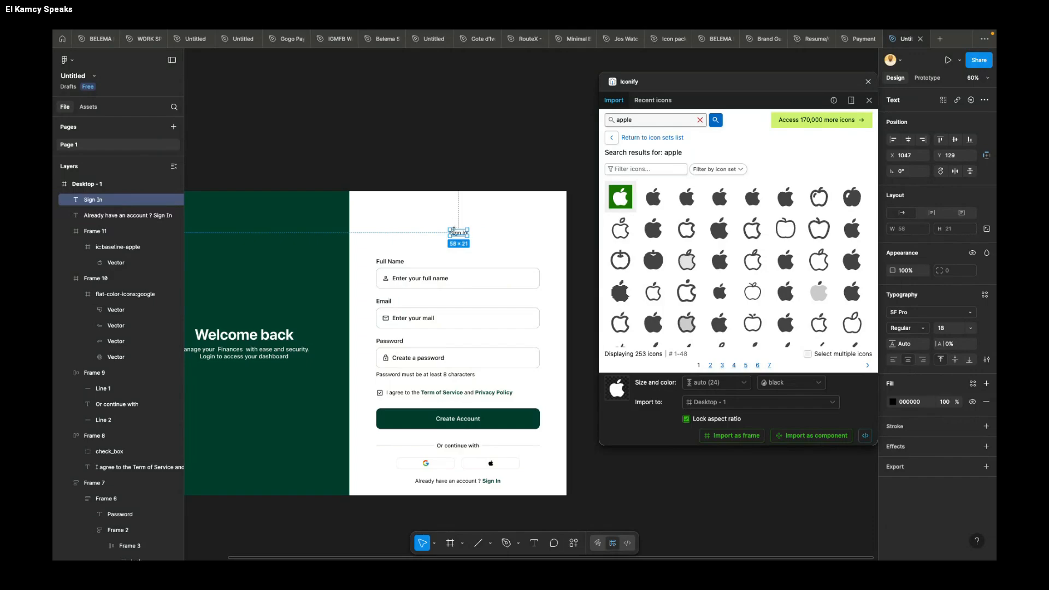
Step: Move the upper "Sign In" text to X 925, Y 129 and set its font size to 20
{"action": "left_click_drag", "start_coordinate": [451, 226], "coordinate": [425, 216]}
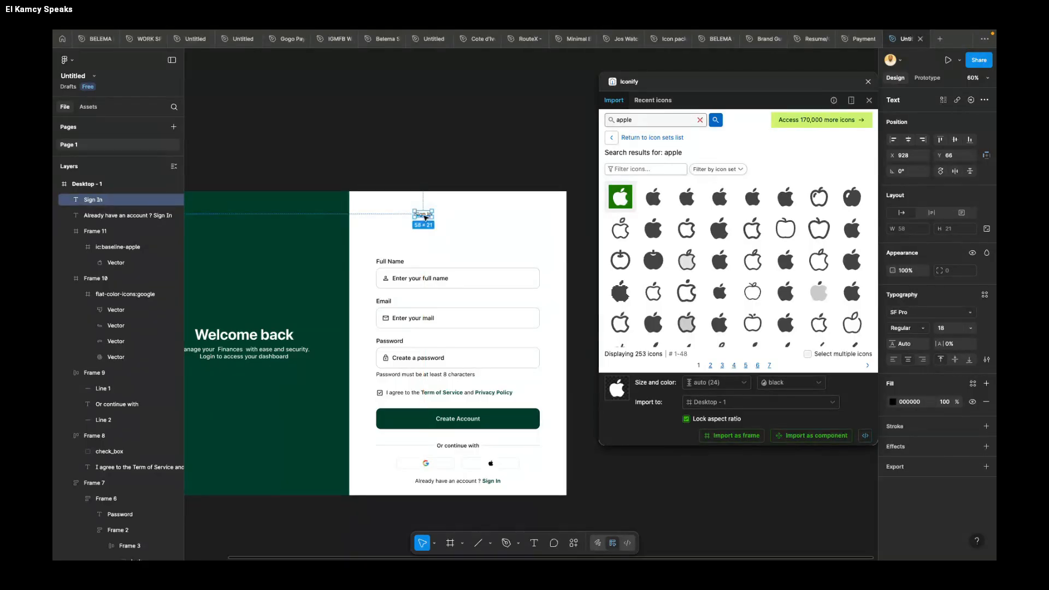
{"action": "left_click_drag", "start_coordinate": [425, 217], "coordinate": [426, 235]}
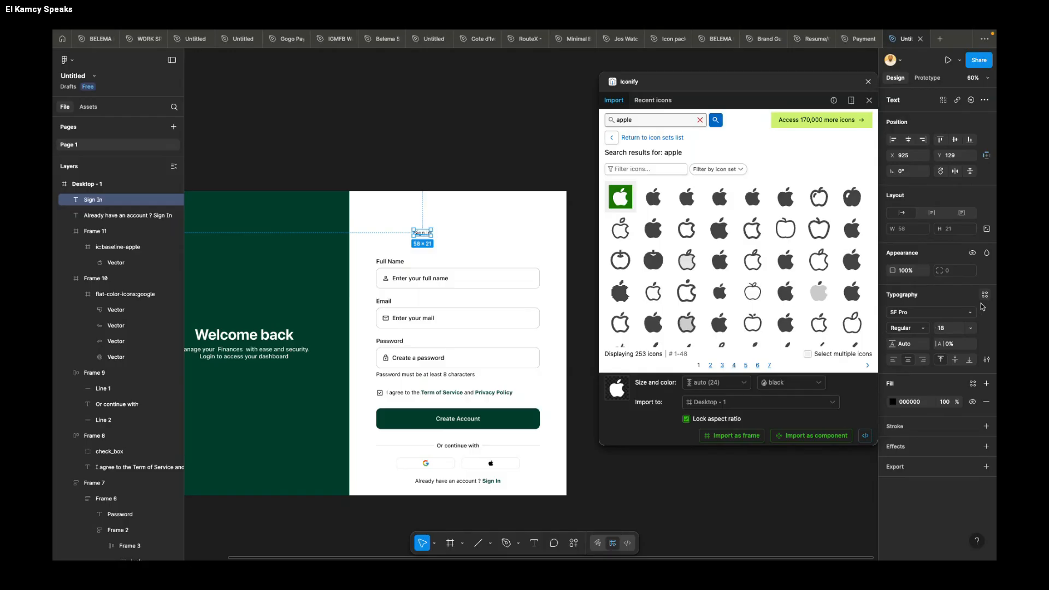
{"action": "left_click", "coordinate": [948, 330]}
{"action": "type", "text": "20"}
{"action": "key", "text": "Return"}
Step: Wrap the upper "Sign In" text in an auto layout frame with a horizontal padding of 30
{"action": "key", "text": "shift+a"}
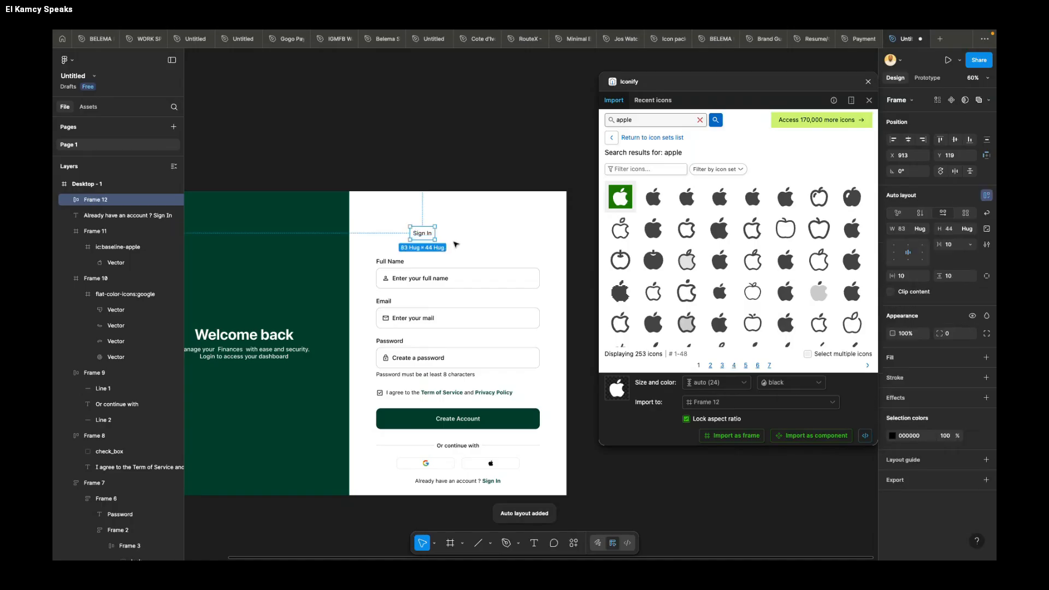
{"action": "left_click", "coordinate": [905, 277]}
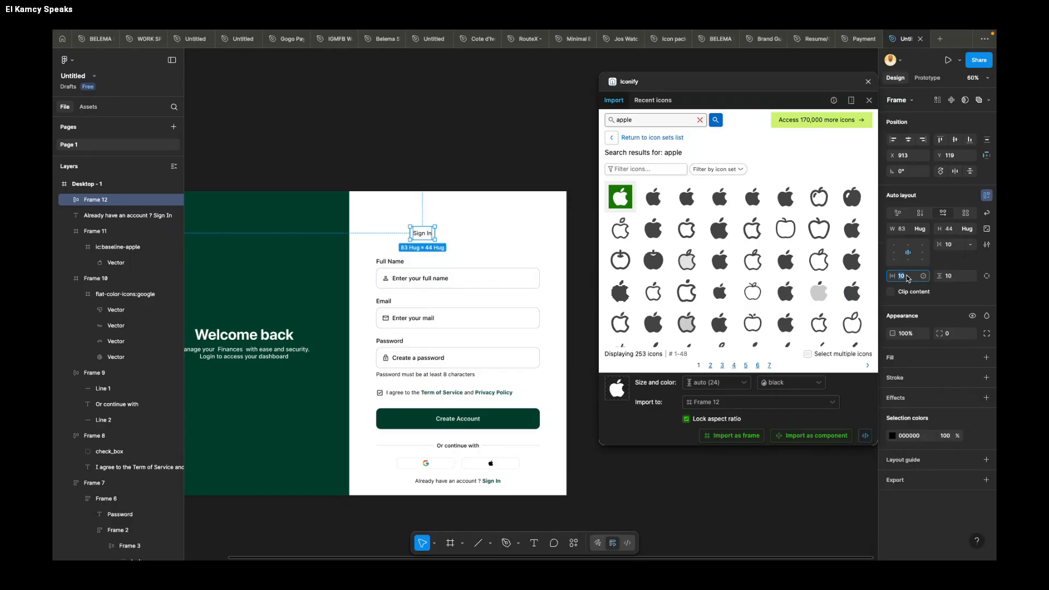
{"action": "key", "text": "Return"}
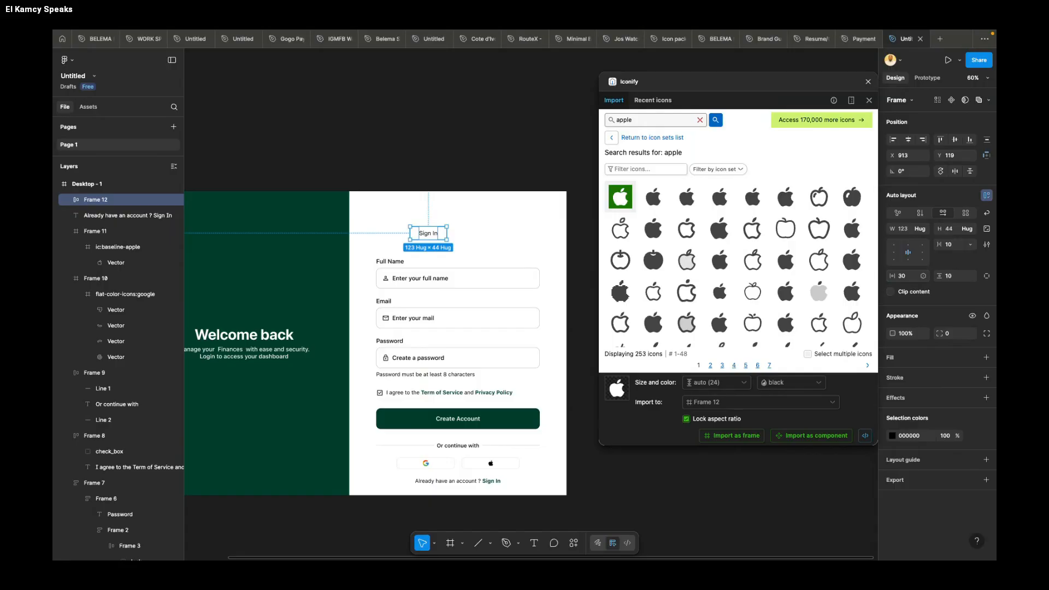
Step: Set the Sign In frame's horizontal padding to 50 and move it to X 799, Y 135, flush with the form fields
{"action": "type", "text": "50"}
{"action": "key", "text": "Return"}
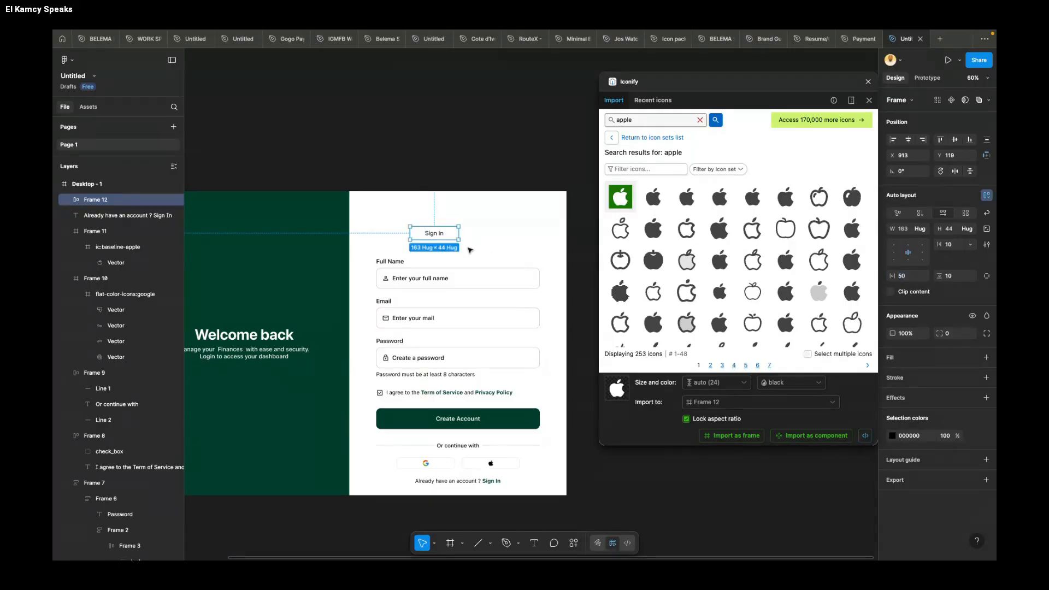
{"action": "left_click_drag", "start_coordinate": [445, 234], "coordinate": [413, 239]}
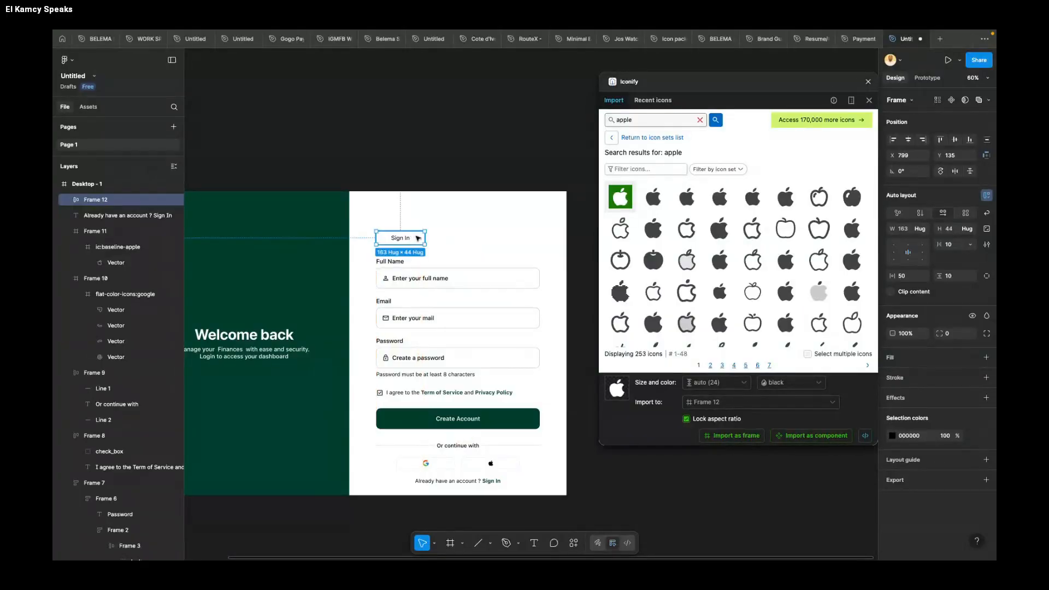
Step: Add a white FFFFFF fill to the Sign In frame above the Full Name label
{"action": "left_click", "coordinate": [894, 358]}
{"action": "left_click_drag", "start_coordinate": [414, 238], "coordinate": [415, 239]}
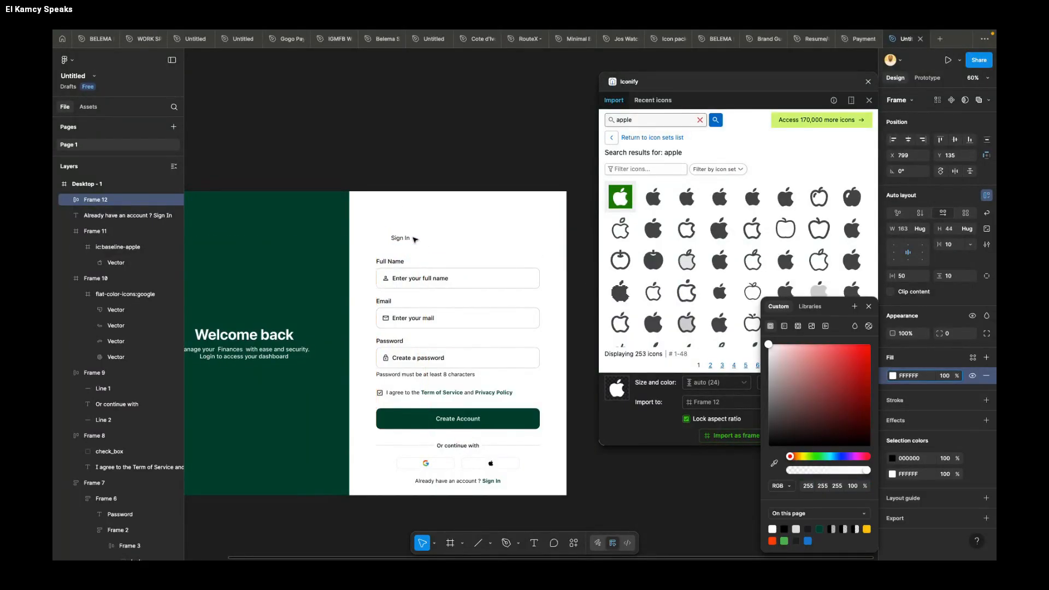
Step: Switch to the meeting room in the browser, read its chat messages, and return to the Figma design
{"action": "key", "text": "ctrl+Left"}
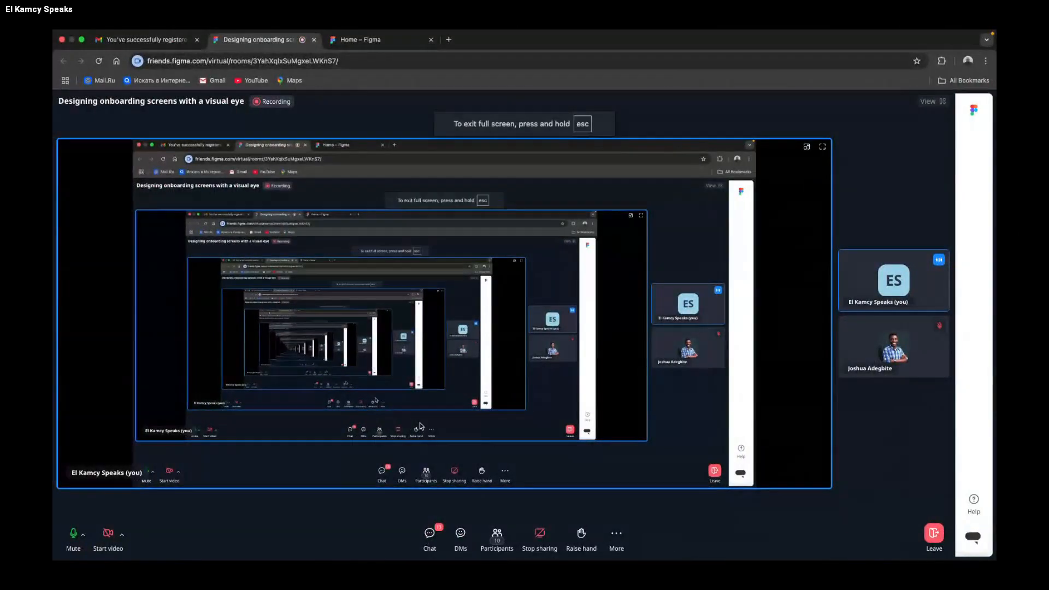
{"action": "left_click", "coordinate": [438, 538]}
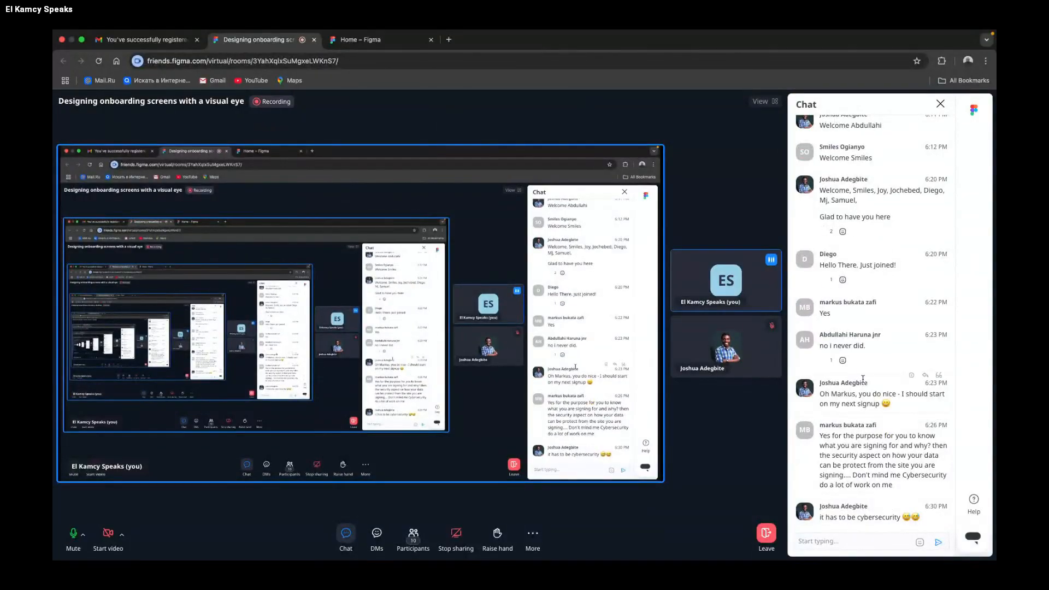
{"action": "key", "text": "ctrl+Right"}
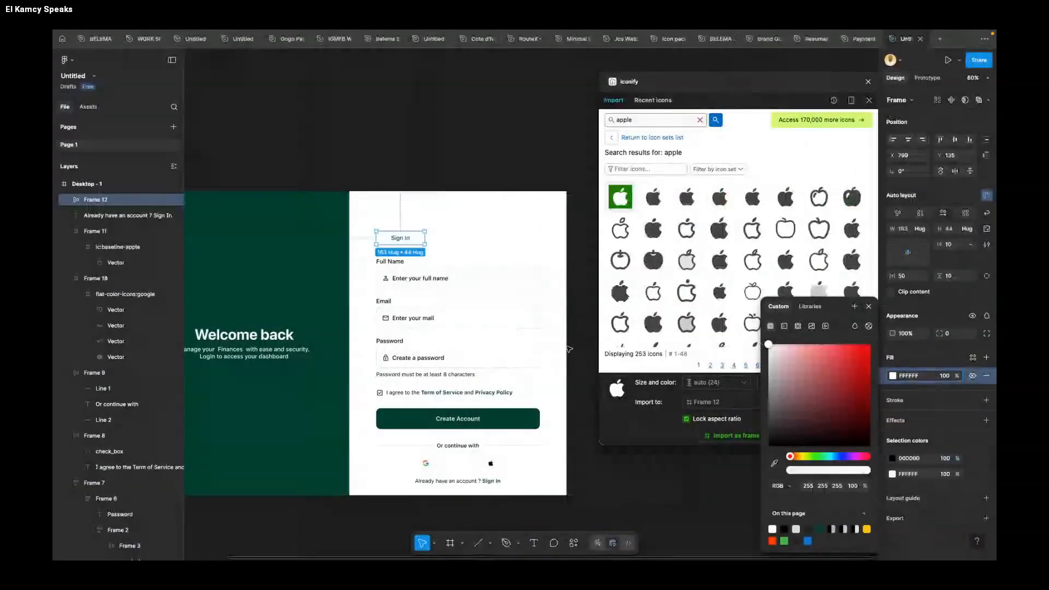
Step: Widen the Sign In frame to 278 and add a 273-wide copy at X 1077, Y 135 reading "Sign Up"
{"action": "left_click_drag", "start_coordinate": [424, 239], "coordinate": [539, 241]}
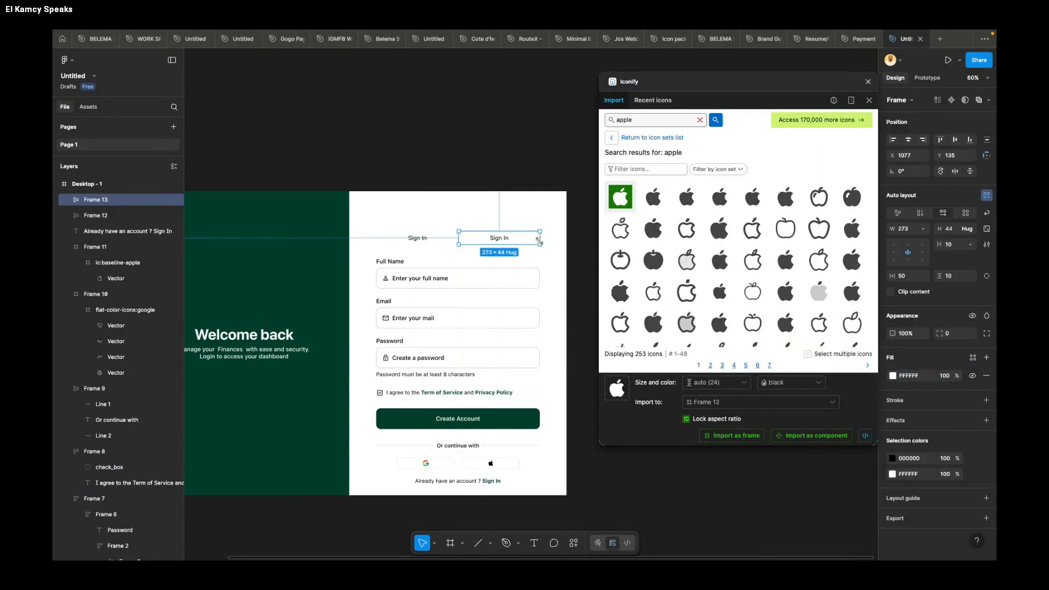
{"action": "double_click", "coordinate": [497, 239]}
{"action": "double_click", "coordinate": [497, 239]}
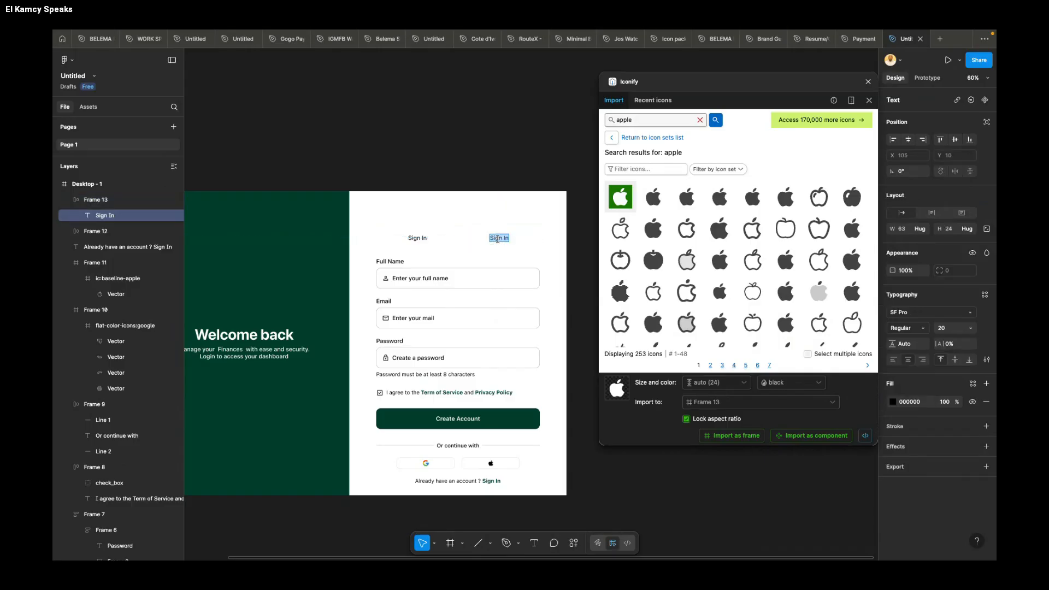
{"action": "type", "text": "Sign Up"}
Step: Add a black 000000 inside stroke of weight 1 to the Sign In frame, on its bottom side only
{"action": "left_click", "coordinate": [417, 237]}
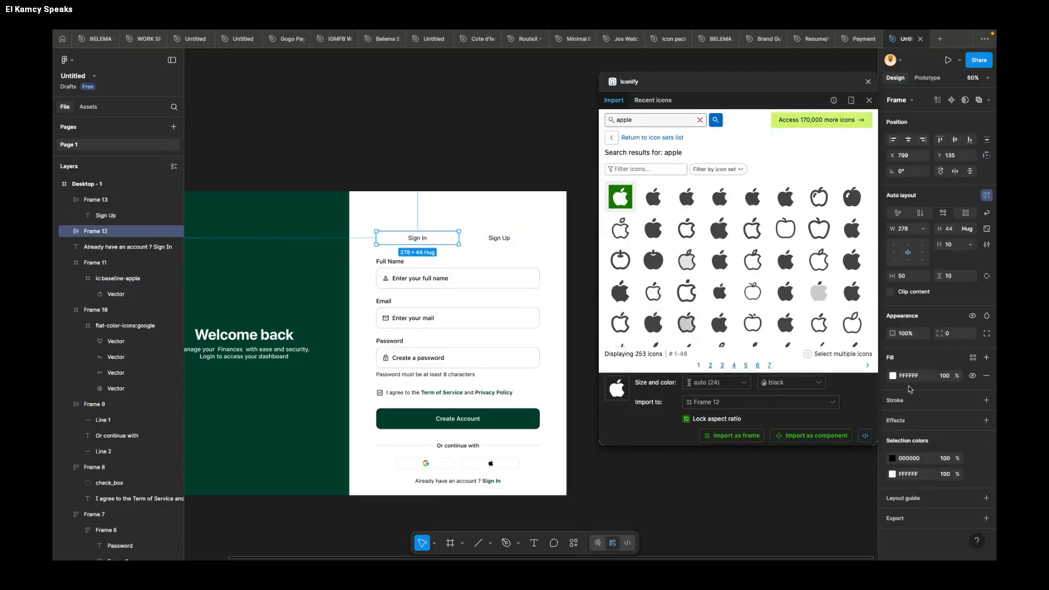
{"action": "left_click", "coordinate": [986, 400]}
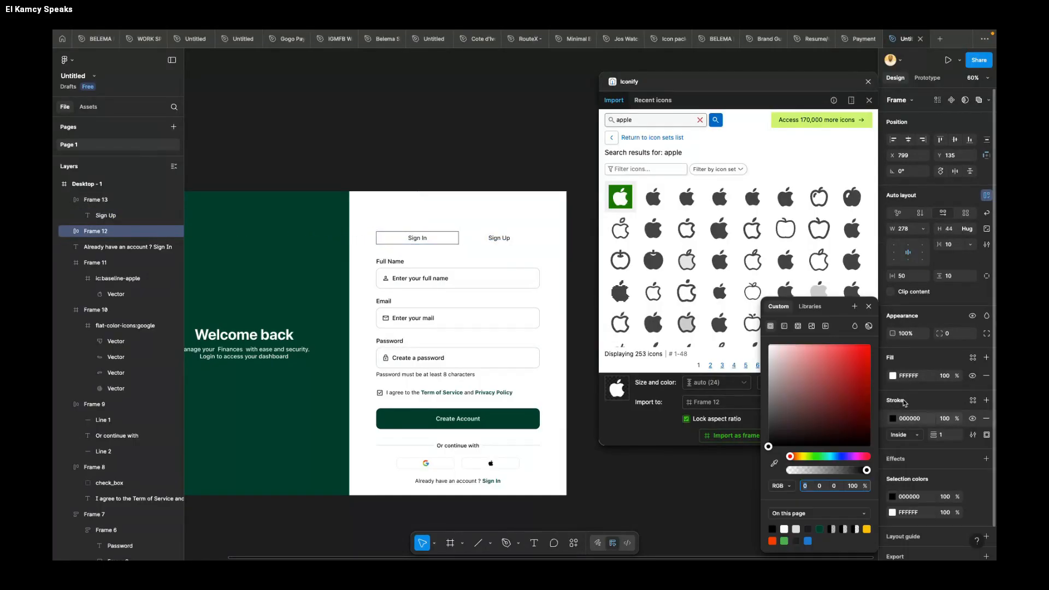
{"action": "left_click", "coordinate": [986, 436]}
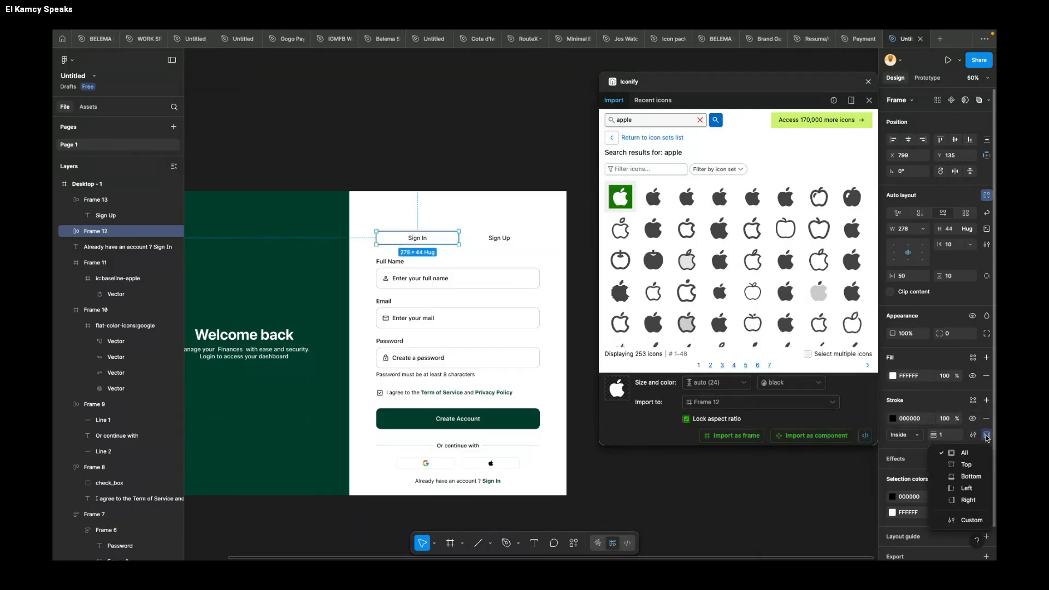
{"action": "left_click", "coordinate": [970, 477]}
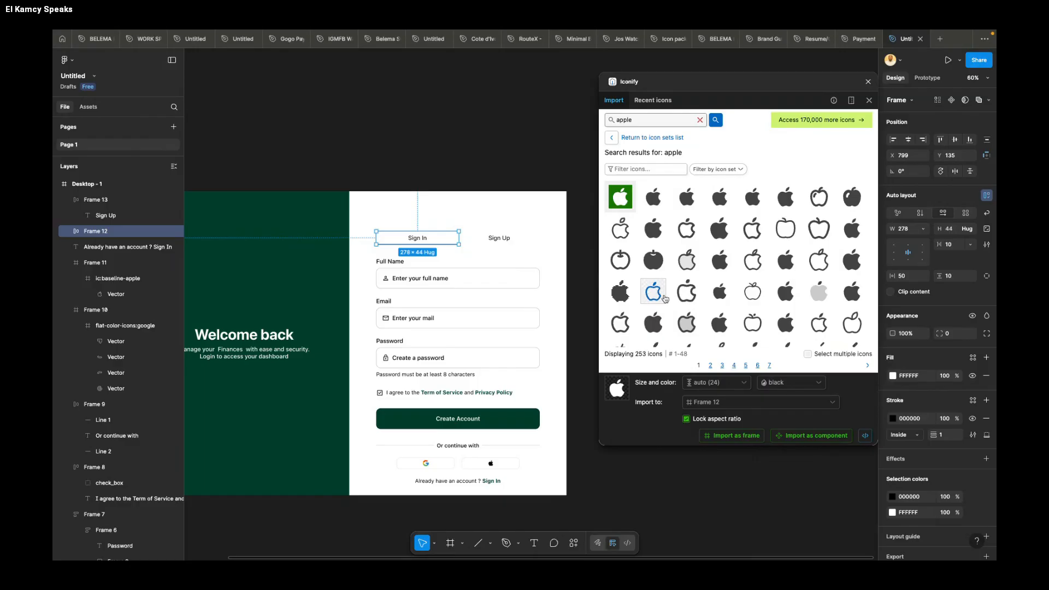
Step: Give the Sign Up frame a black 000000 inside stroke of weight 1 limited to its bottom side
{"action": "left_click", "coordinate": [506, 243]}
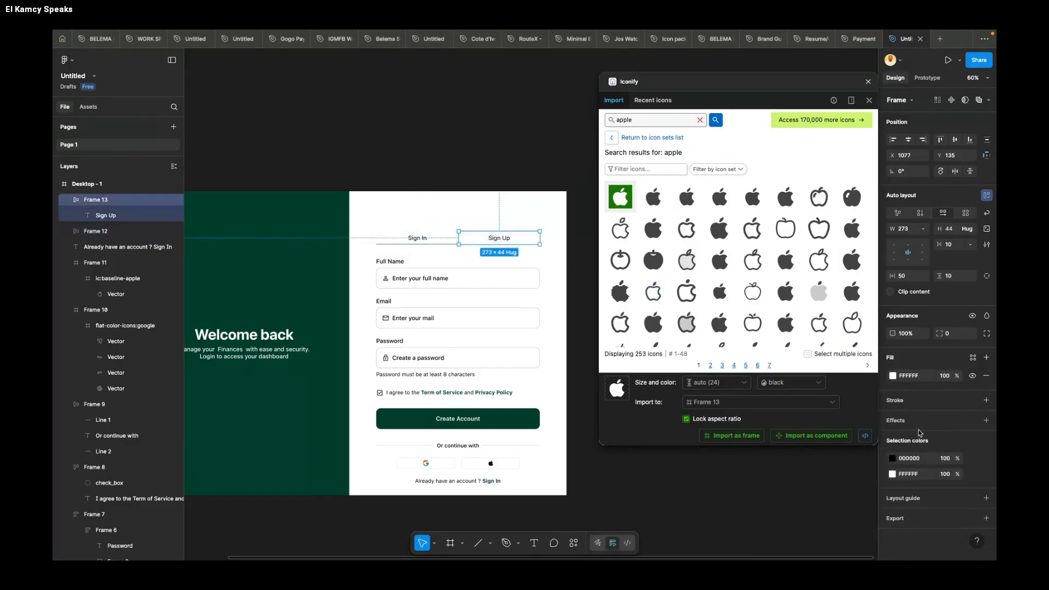
{"action": "left_click", "coordinate": [906, 401]}
{"action": "left_click", "coordinate": [986, 434]}
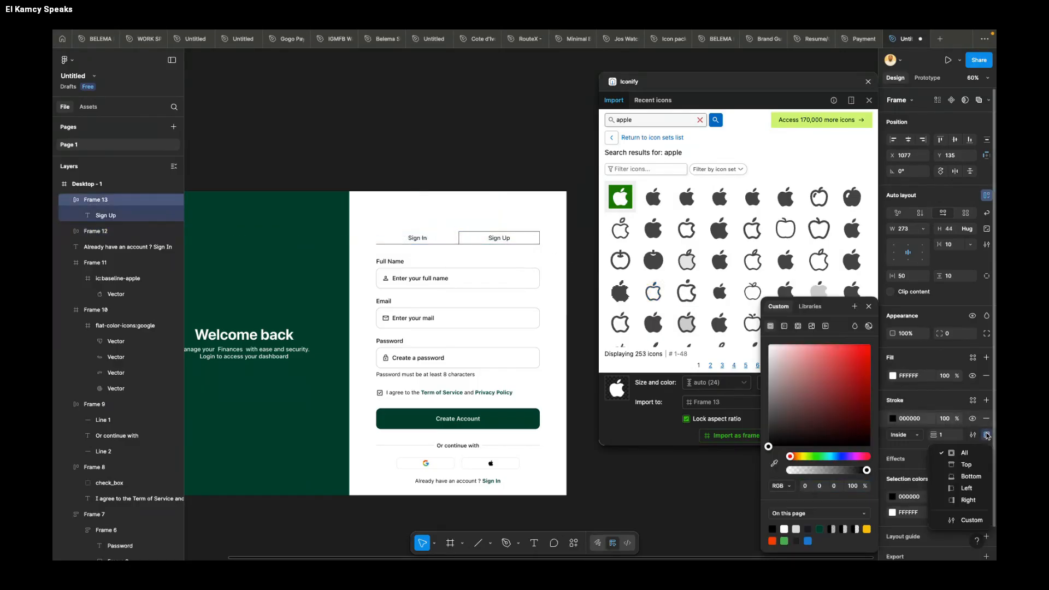
{"action": "left_click", "coordinate": [968, 478]}
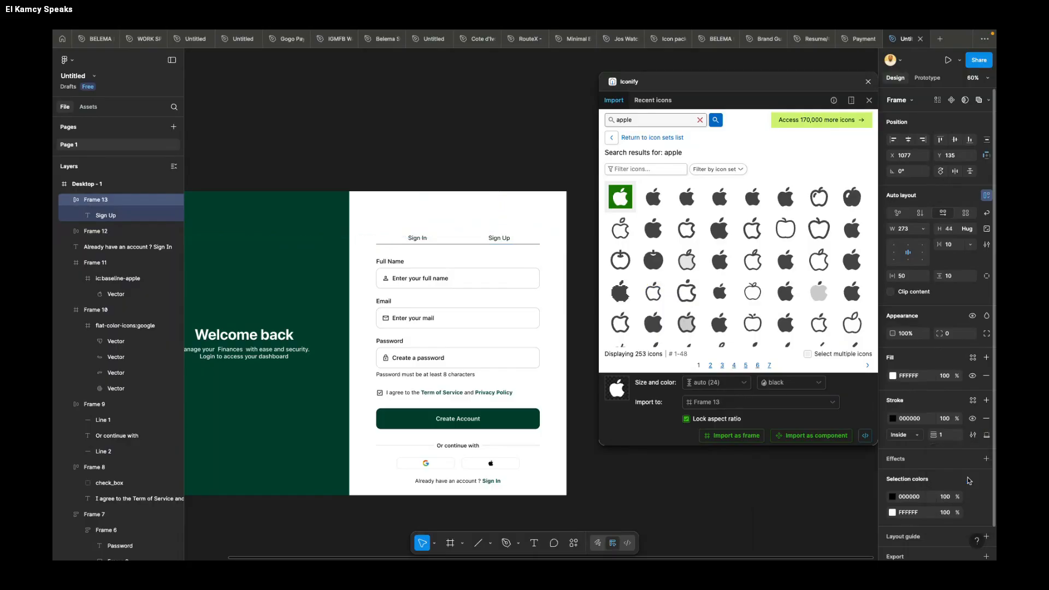
Step: Apply the Create Account button's green 003D2B to the Sign Up frame's stroke
{"action": "left_click", "coordinate": [511, 421]}
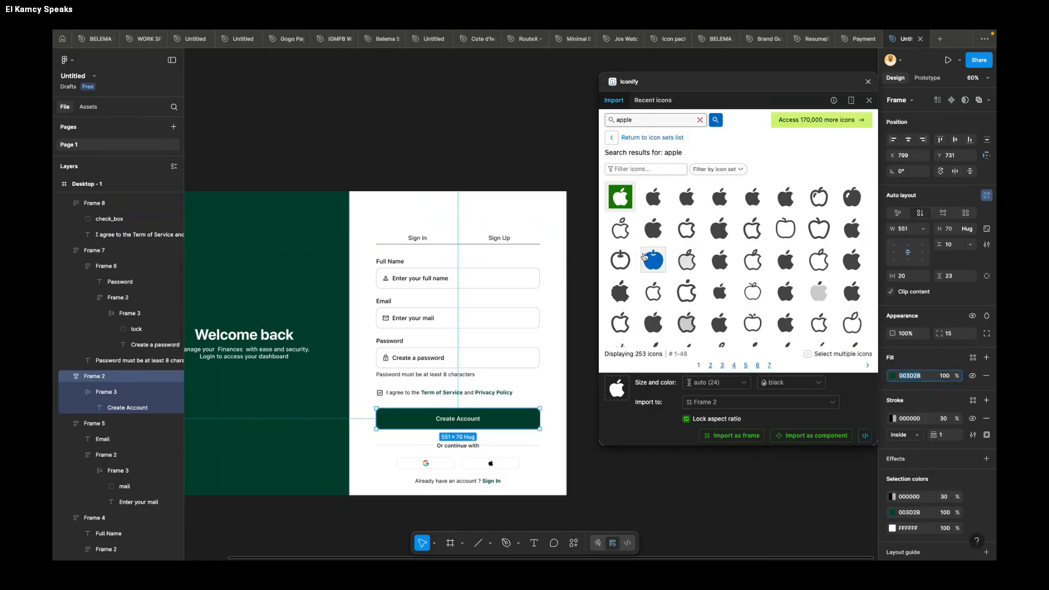
{"action": "left_click", "coordinate": [498, 238]}
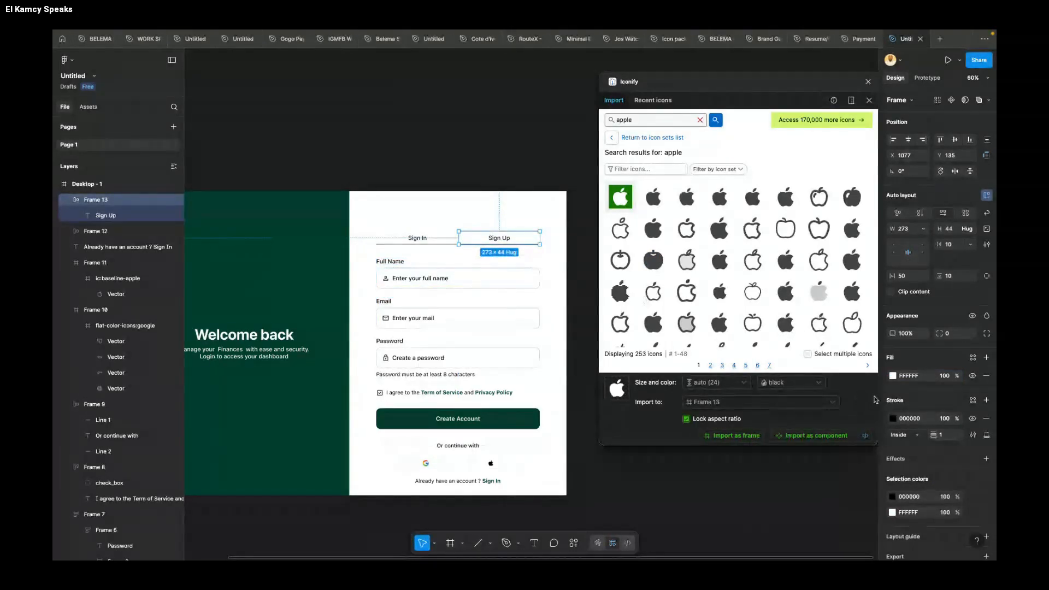
{"action": "type", "text": "003D2B"}
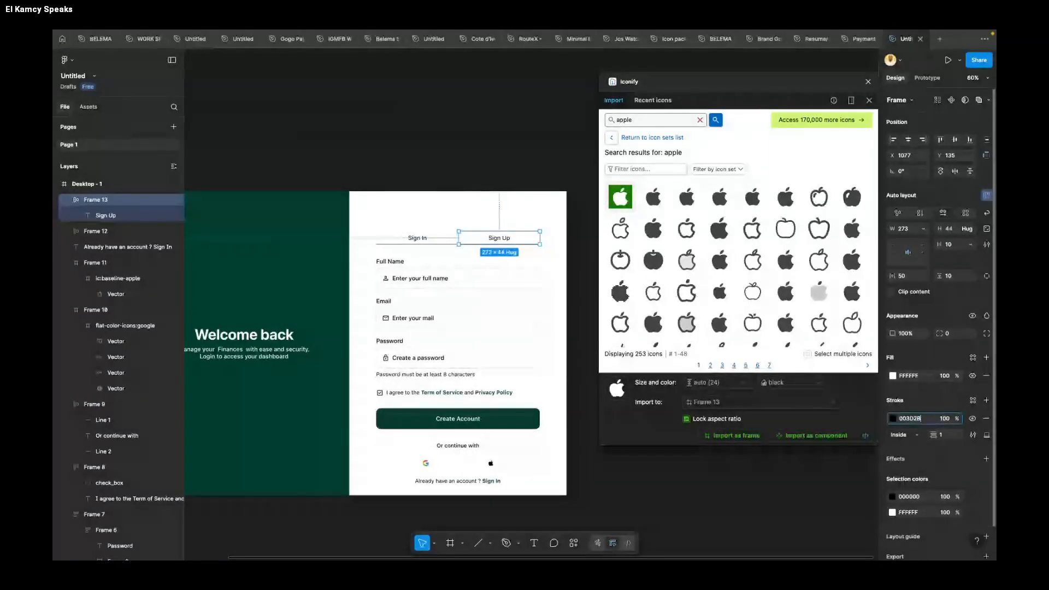
{"action": "key", "text": "Return"}
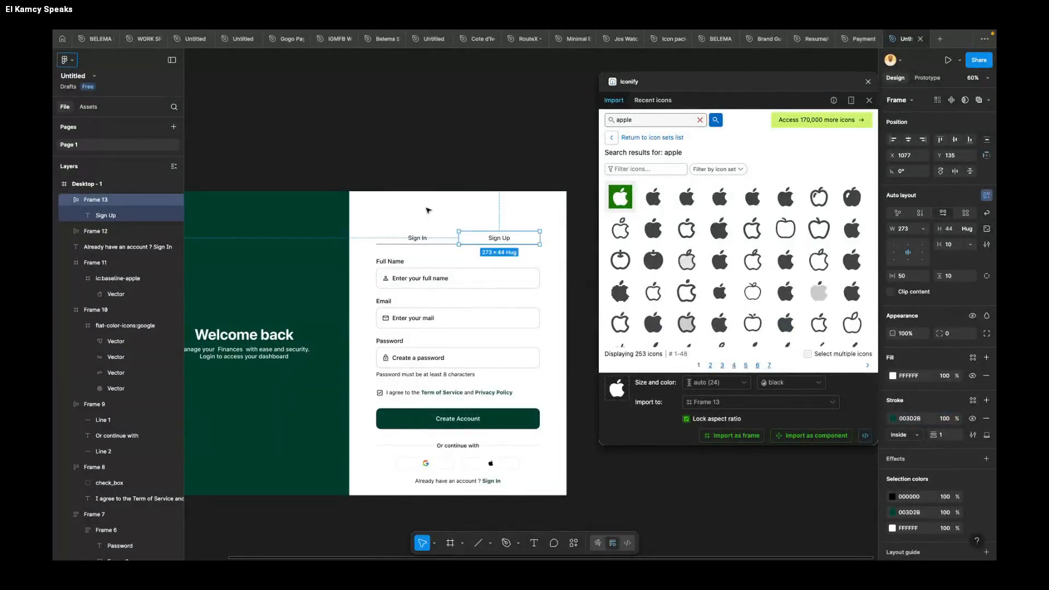
Step: Set the Sign Up frame's bottom stroke weight to 3 and deselect the frame
{"action": "scroll", "coordinate": [428, 210], "scroll_direction": "up", "scroll_amount": 5}
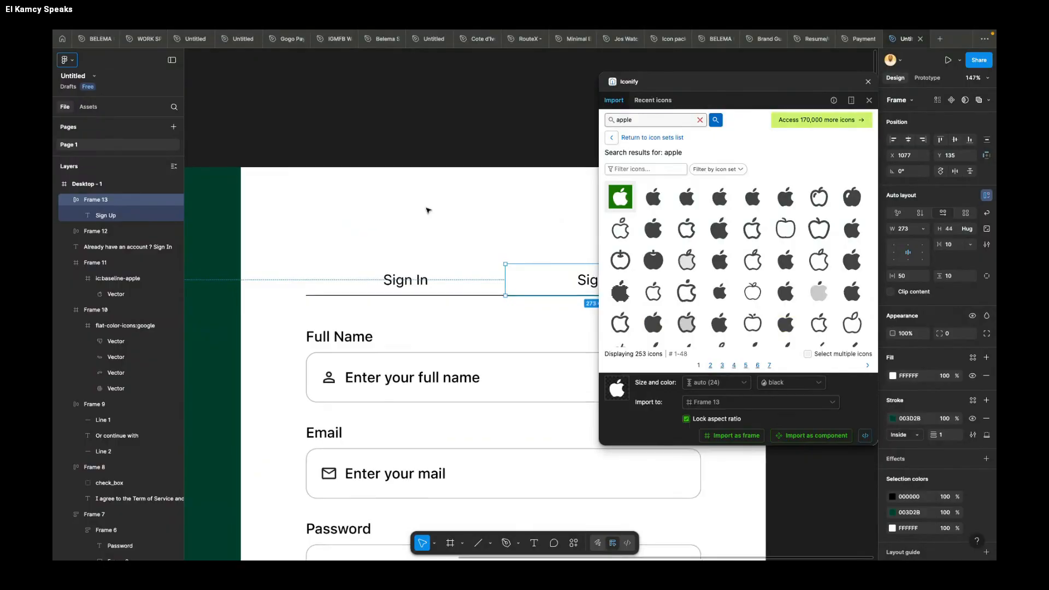
{"action": "scroll", "coordinate": [428, 211], "scroll_direction": "down", "scroll_amount": 3}
{"action": "left_click", "coordinate": [947, 440]}
{"action": "type", "text": "4"}
{"action": "key", "text": "Return"}
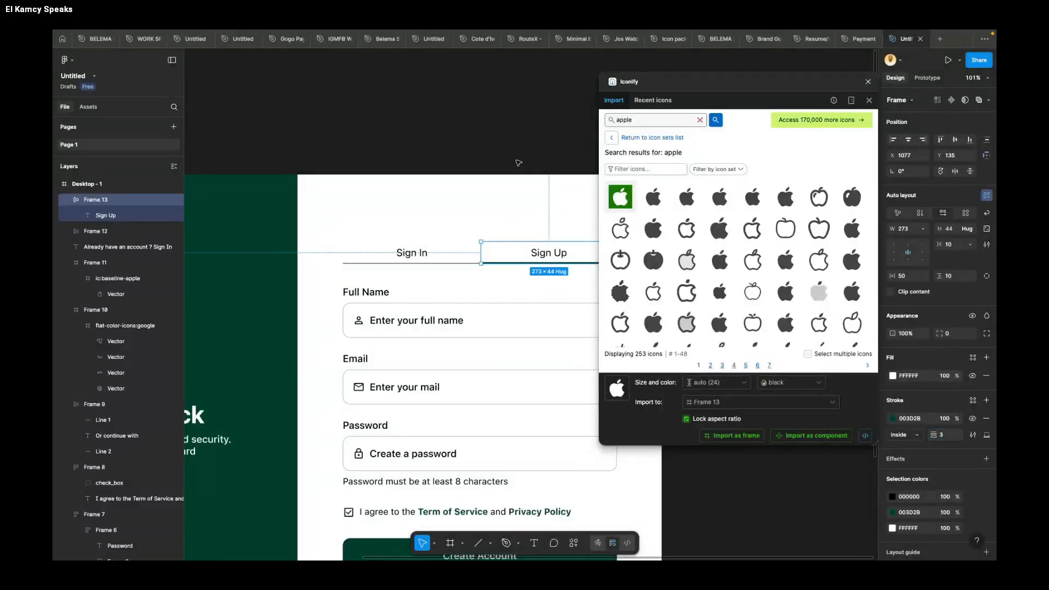
{"action": "left_click", "coordinate": [505, 138]}
Step: Place a 100 × 100 ellipse at X 87, Y 135 on the green panel and duplicate it once below and once above right of the welcome text
{"action": "scroll", "coordinate": [505, 138], "scroll_direction": "down", "scroll_amount": 3}
{"action": "scroll", "coordinate": [392, 166], "scroll_direction": "right", "scroll_amount": 2}
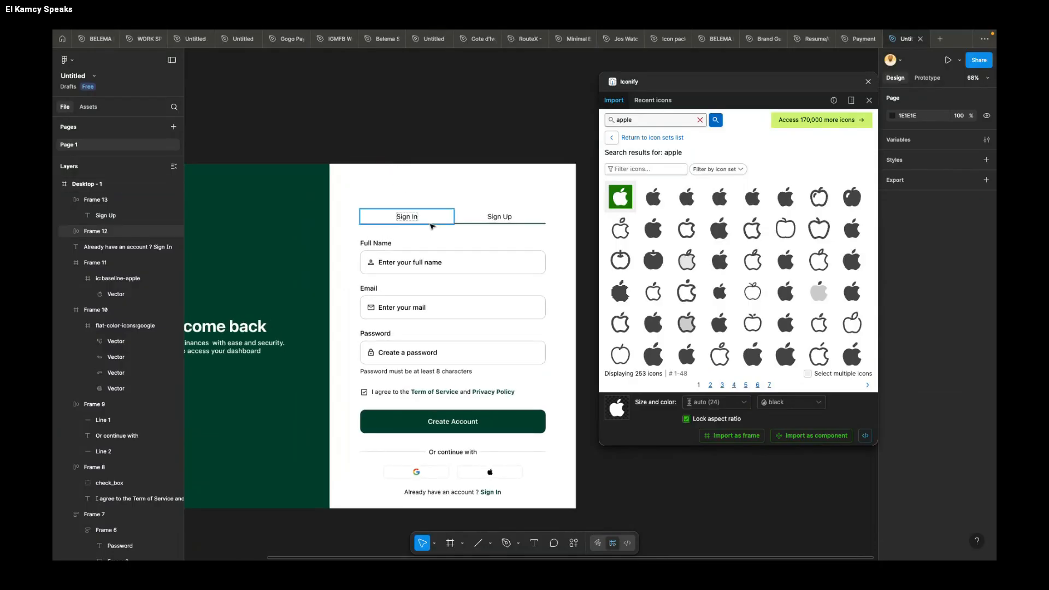
{"action": "scroll", "coordinate": [473, 186], "scroll_direction": "down", "scroll_amount": 1}
{"action": "scroll", "coordinate": [474, 187], "scroll_direction": "down", "scroll_amount": 1}
{"action": "scroll", "coordinate": [475, 186], "scroll_direction": "up", "scroll_amount": 1}
{"action": "scroll", "coordinate": [362, 175], "scroll_direction": "left", "scroll_amount": 2}
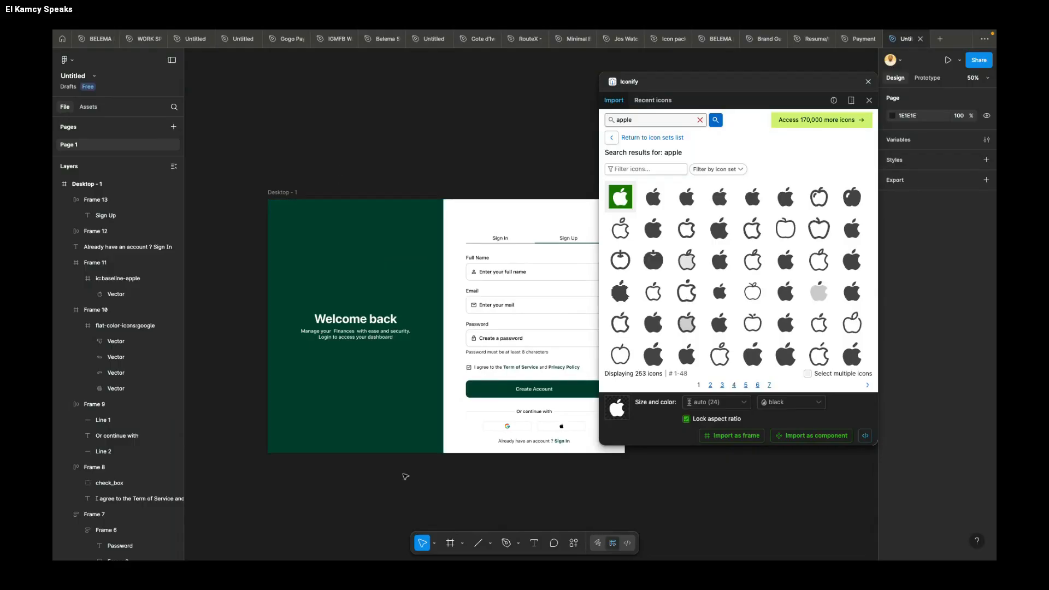
{"action": "left_click", "coordinate": [465, 544]}
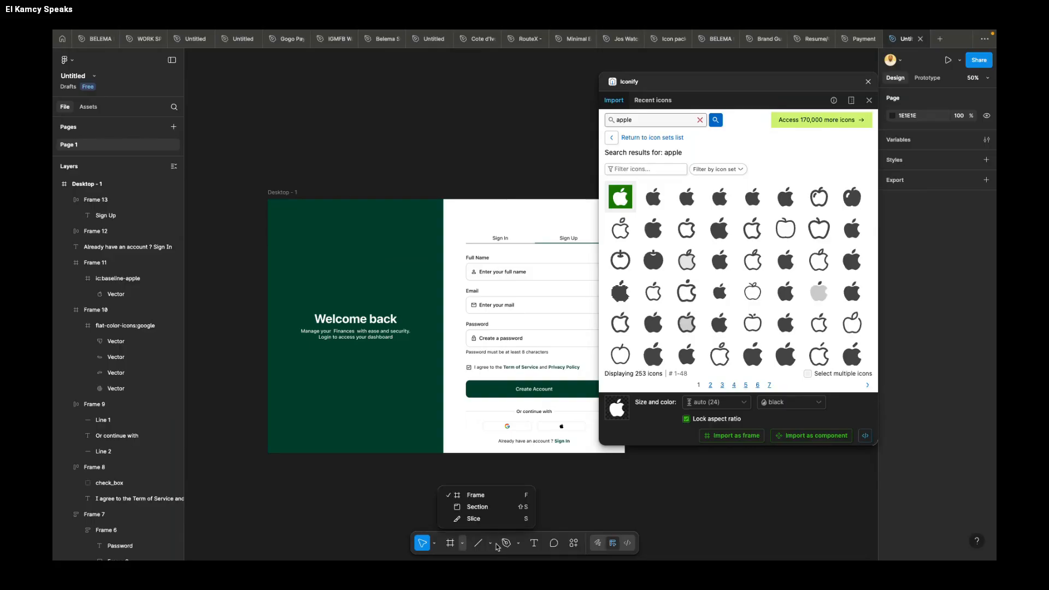
{"action": "left_click", "coordinate": [491, 544]}
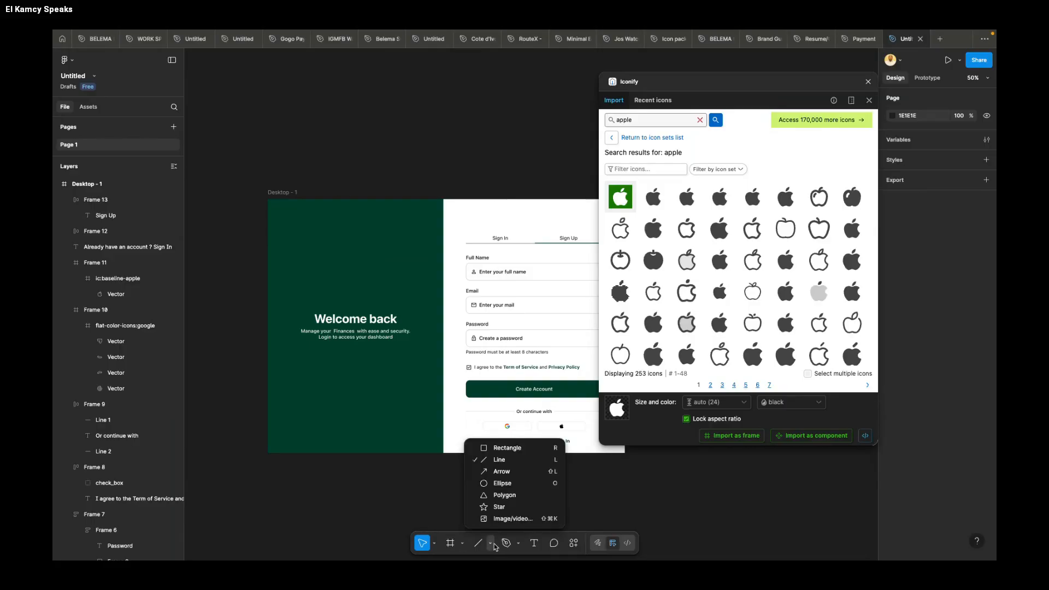
{"action": "left_click", "coordinate": [502, 484]}
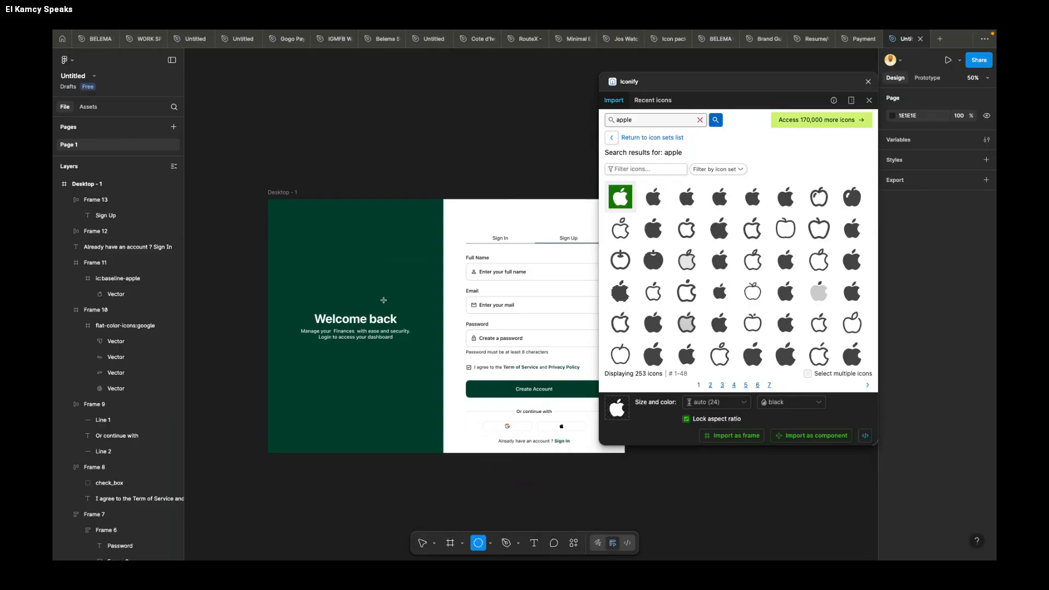
{"action": "scroll", "coordinate": [407, 342], "scroll_direction": "left", "scroll_amount": 3}
{"action": "left_click", "coordinate": [359, 252]}
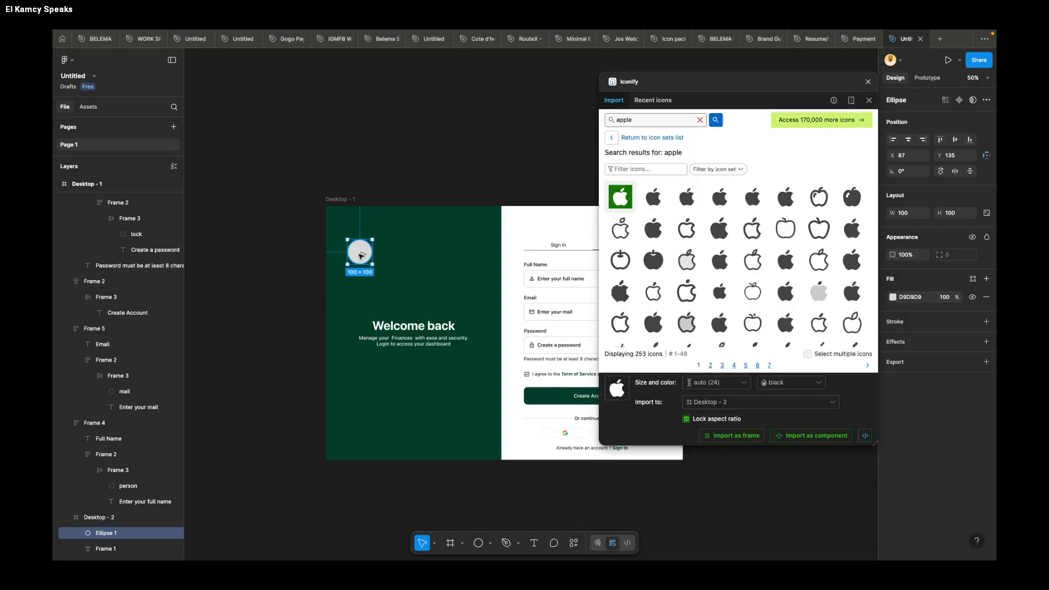
{"action": "left_click_drag", "start_coordinate": [371, 257], "coordinate": [396, 408]}
{"action": "left_click_drag", "start_coordinate": [437, 272], "coordinate": [466, 310]}
Step: Scale the upper-left circle on the green panel to about 219 × 219 and enlarge the other two circles to smaller sizes
{"action": "left_click", "coordinate": [365, 256]}
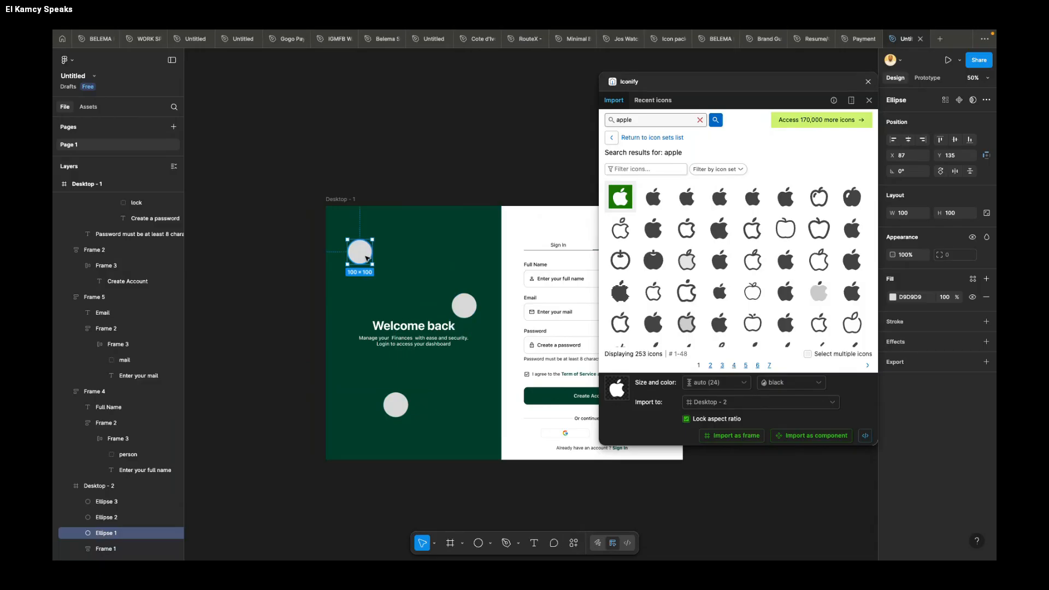
{"action": "key", "text": "k"}
{"action": "left_click_drag", "start_coordinate": [372, 264], "coordinate": [404, 288]}
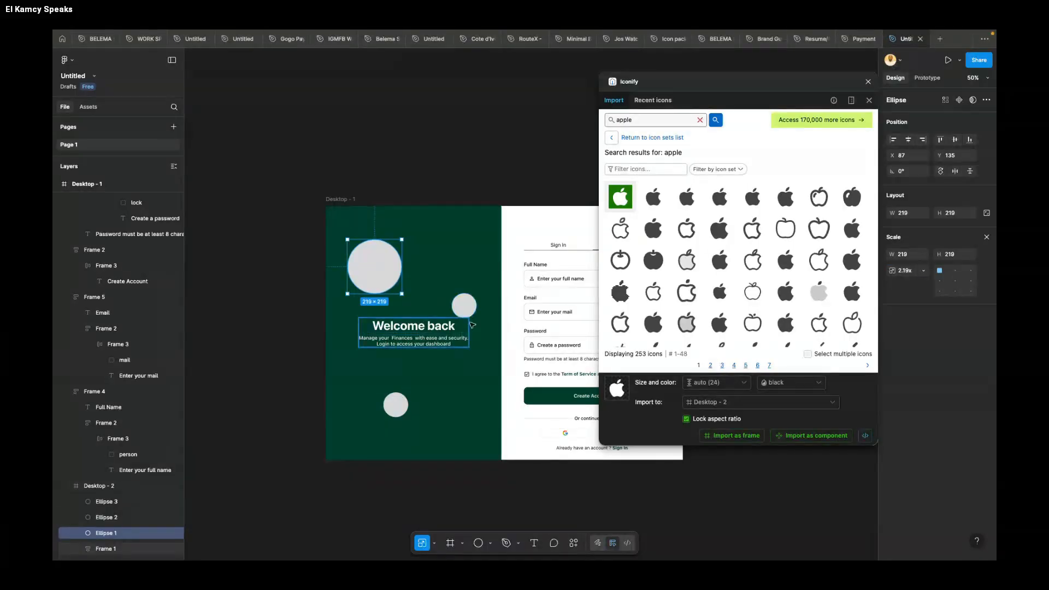
{"action": "left_click", "coordinate": [466, 304]}
{"action": "left_click_drag", "start_coordinate": [466, 304], "coordinate": [490, 271]}
{"action": "left_click", "coordinate": [405, 414]}
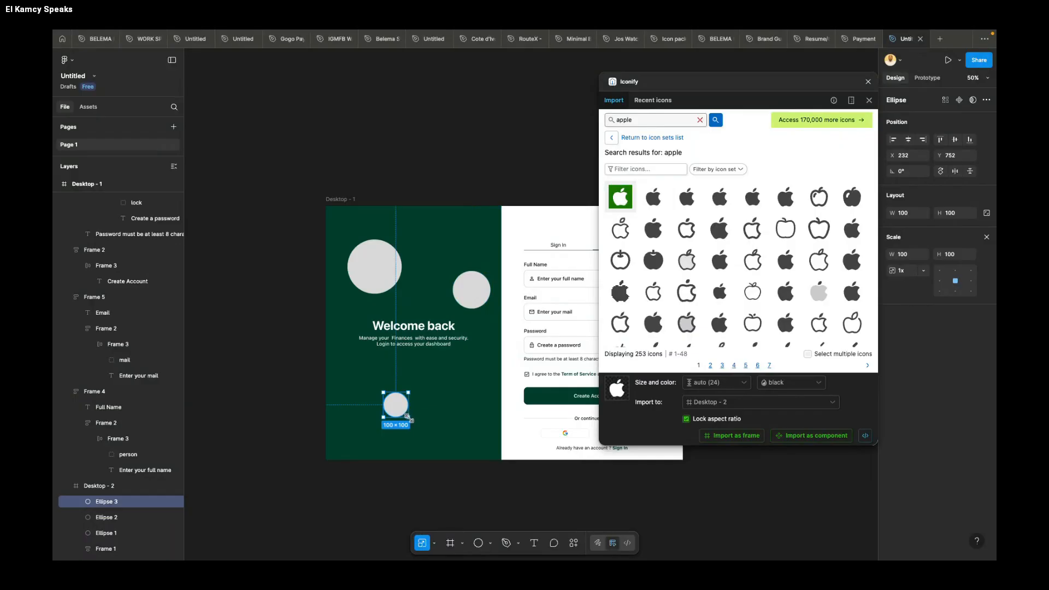
{"action": "left_click_drag", "start_coordinate": [408, 419], "coordinate": [398, 399]}
Step: Set the fill of all three circles on the green panel to white FFFFFF at 10% opacity
{"action": "left_click", "coordinate": [468, 290], "text": "shift"}
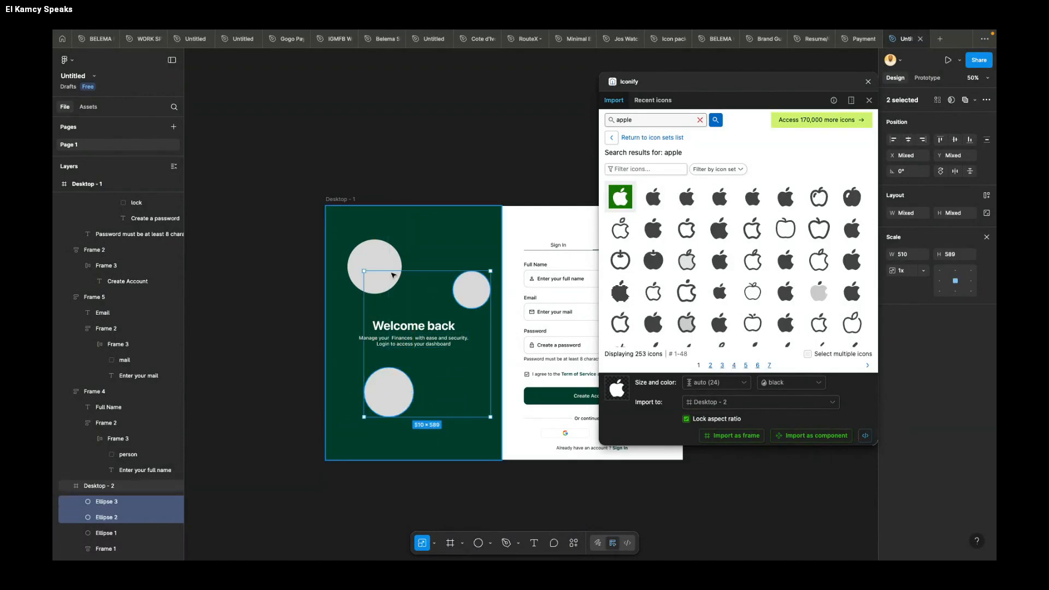
{"action": "left_click", "coordinate": [370, 262], "text": "shift"}
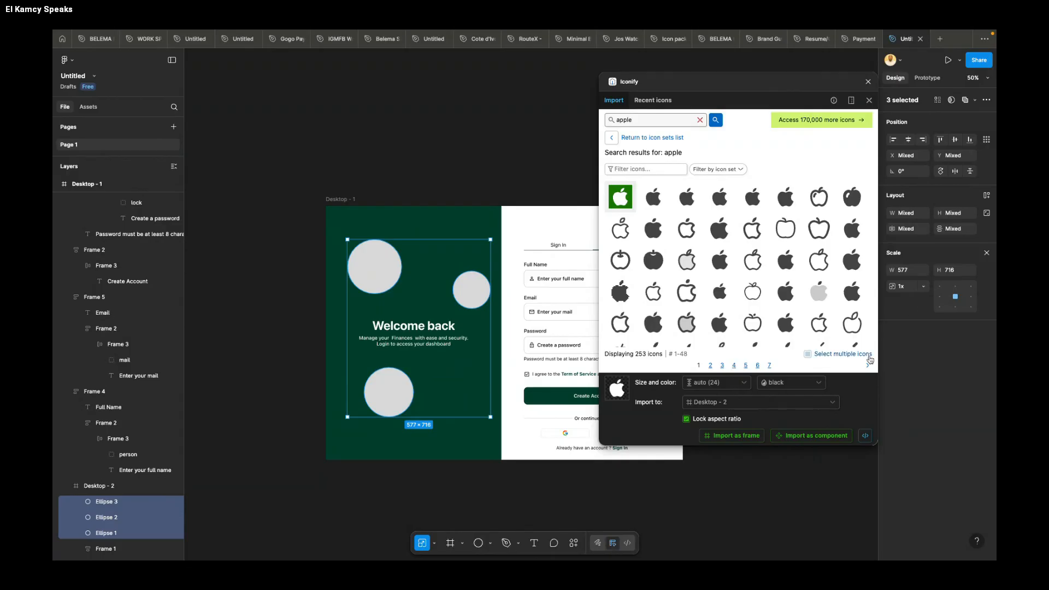
{"action": "key", "text": "v"}
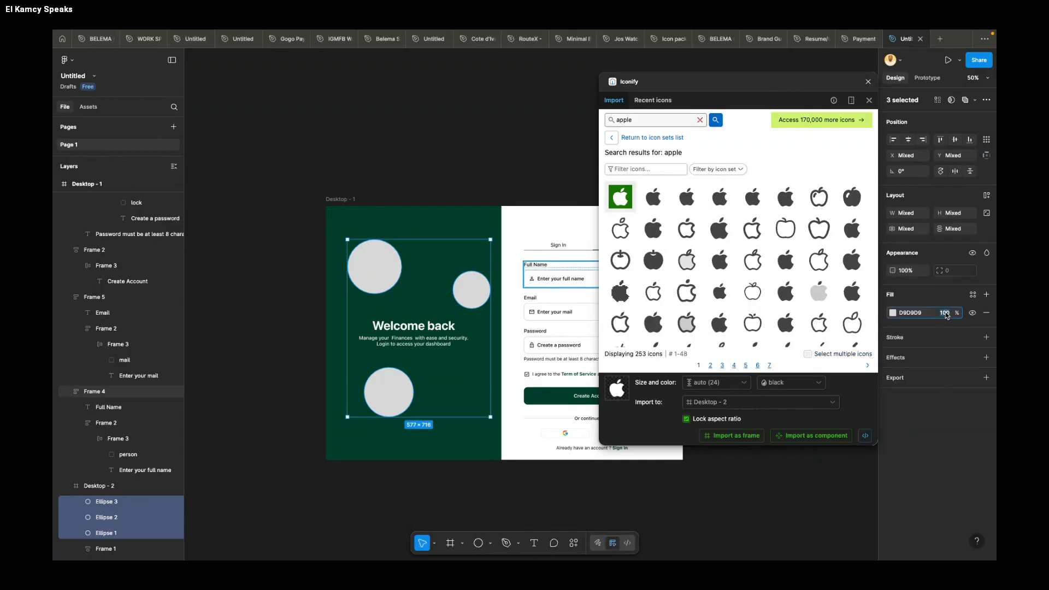
{"action": "left_click", "coordinate": [893, 313]}
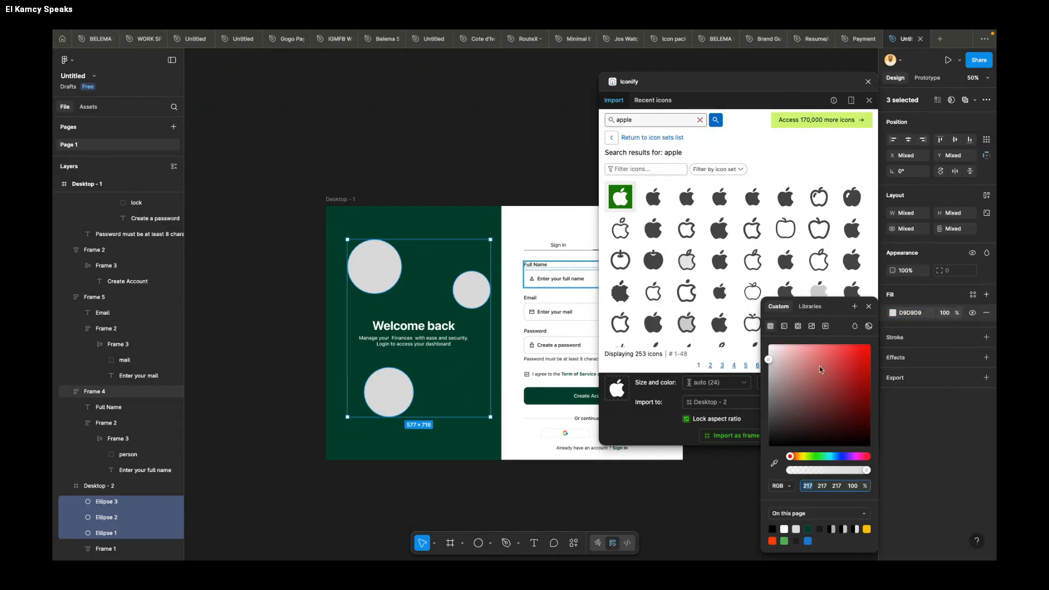
{"action": "left_click_drag", "start_coordinate": [819, 369], "coordinate": [659, 301]}
{"action": "left_click", "coordinate": [942, 312]}
{"action": "type", "text": "10"}
{"action": "key", "text": "Return"}
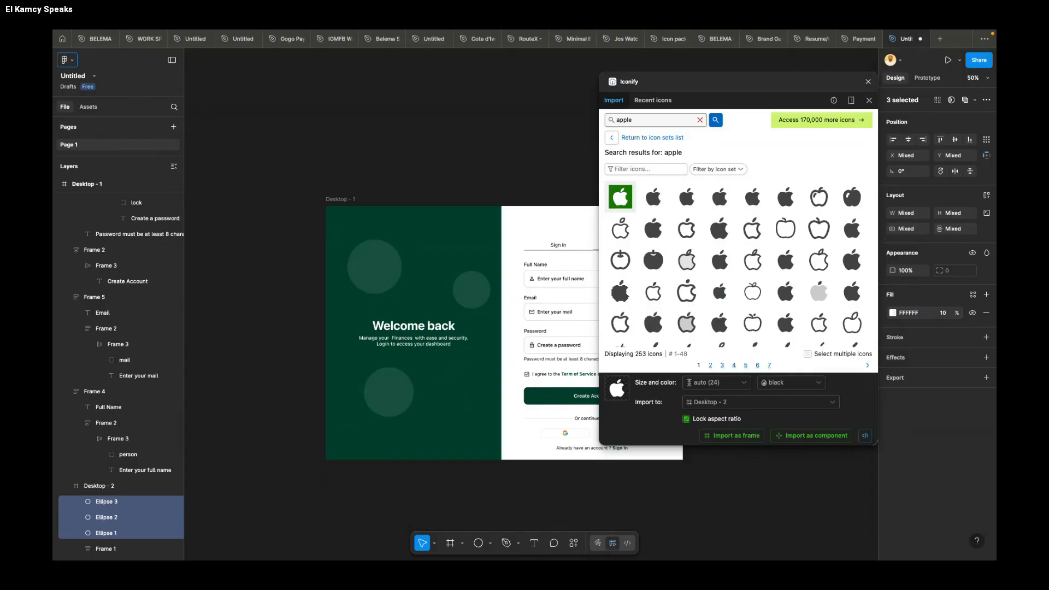
Step: Deselect the three circles and close the Iconify plugin
{"action": "scroll", "coordinate": [507, 158], "scroll_direction": "right", "scroll_amount": 2}
{"action": "left_click", "coordinate": [484, 145]}
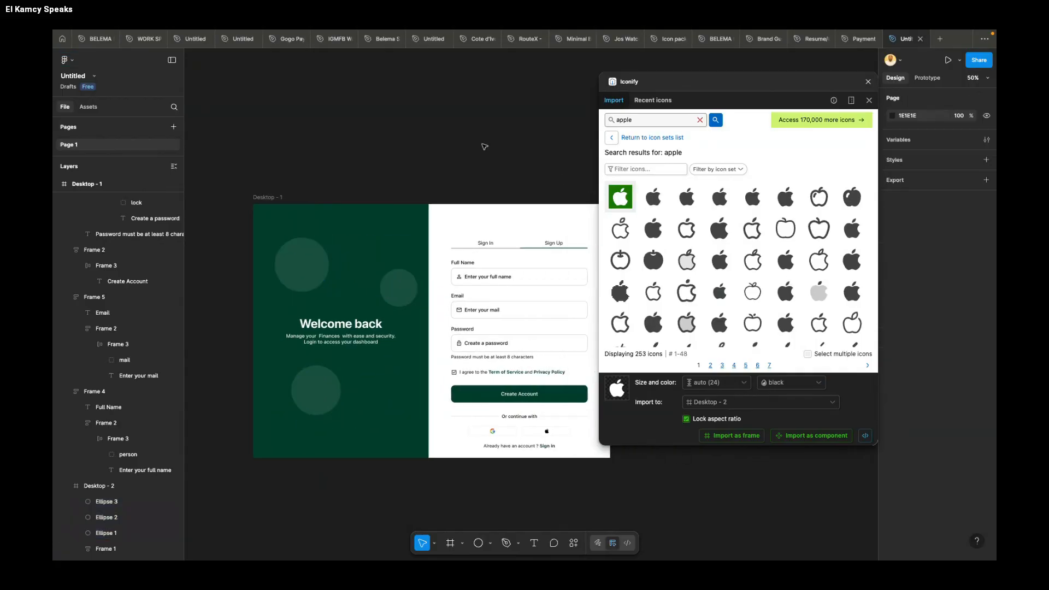
{"action": "left_click", "coordinate": [868, 82]}
{"action": "scroll", "coordinate": [553, 136], "scroll_direction": "down", "scroll_amount": 2}
{"action": "scroll", "coordinate": [553, 136], "scroll_direction": "left", "scroll_amount": 2}
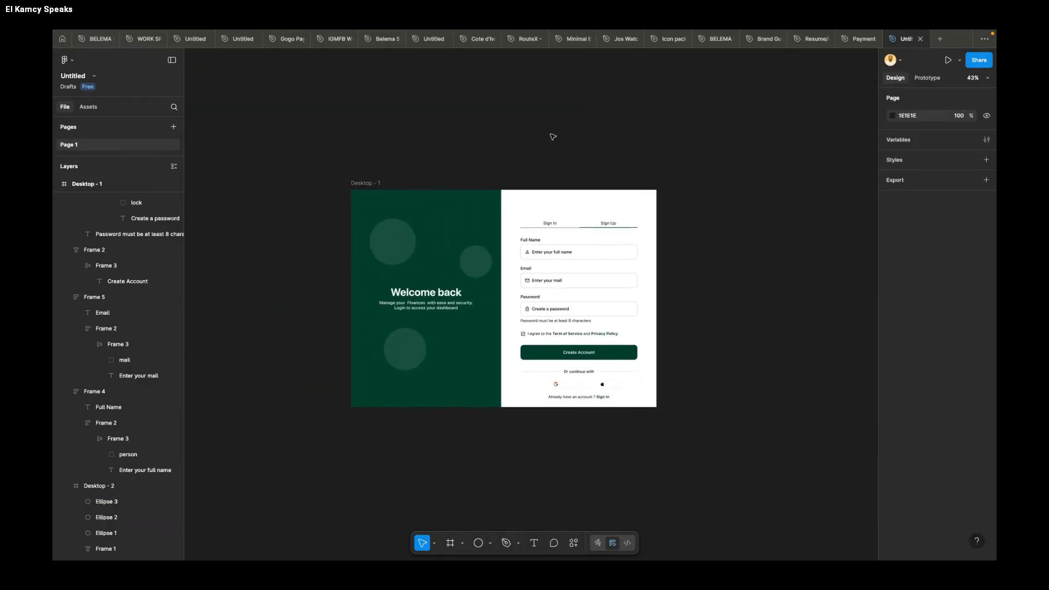
{"action": "scroll", "coordinate": [552, 136], "scroll_direction": "left", "scroll_amount": 1}
{"action": "scroll", "coordinate": [552, 136], "scroll_direction": "up", "scroll_amount": 1}
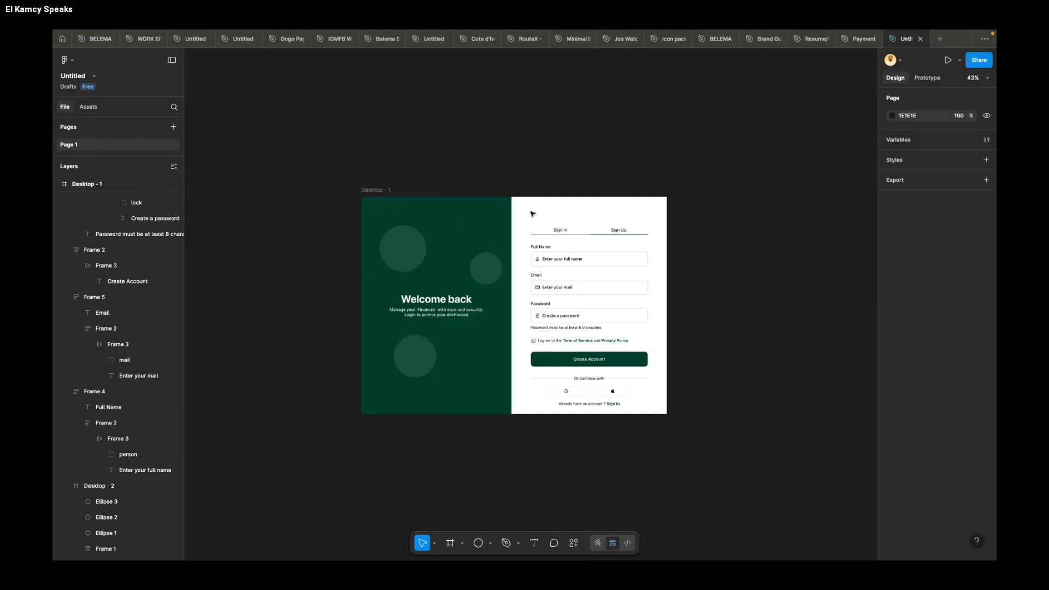
Step: Run the saved Logoipsum plugin from the Desktop - 1 frame
{"action": "right_click", "coordinate": [600, 206]}
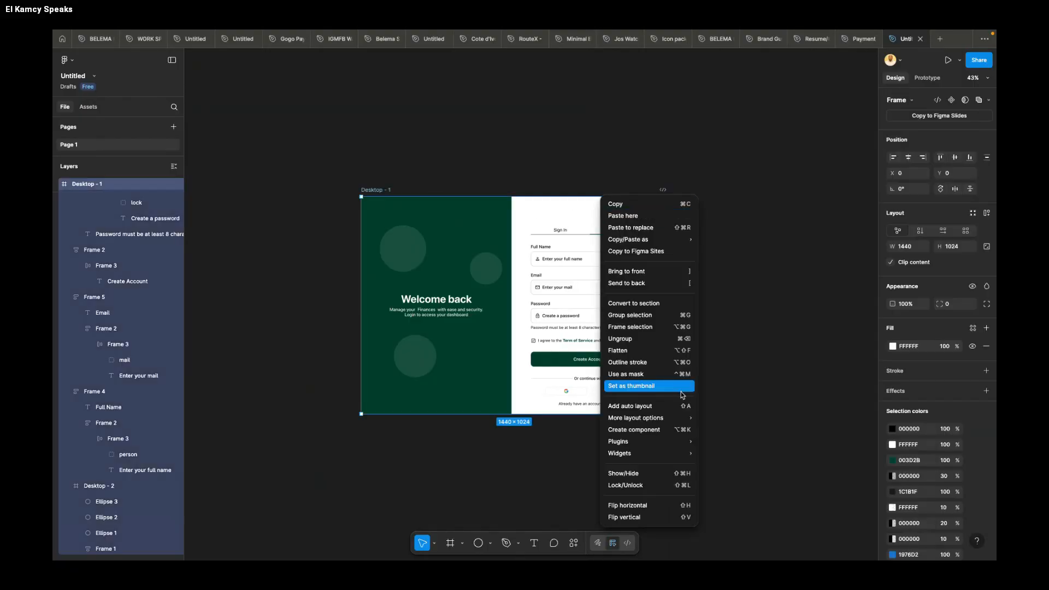
{"action": "mouse_move", "coordinate": [645, 441]}
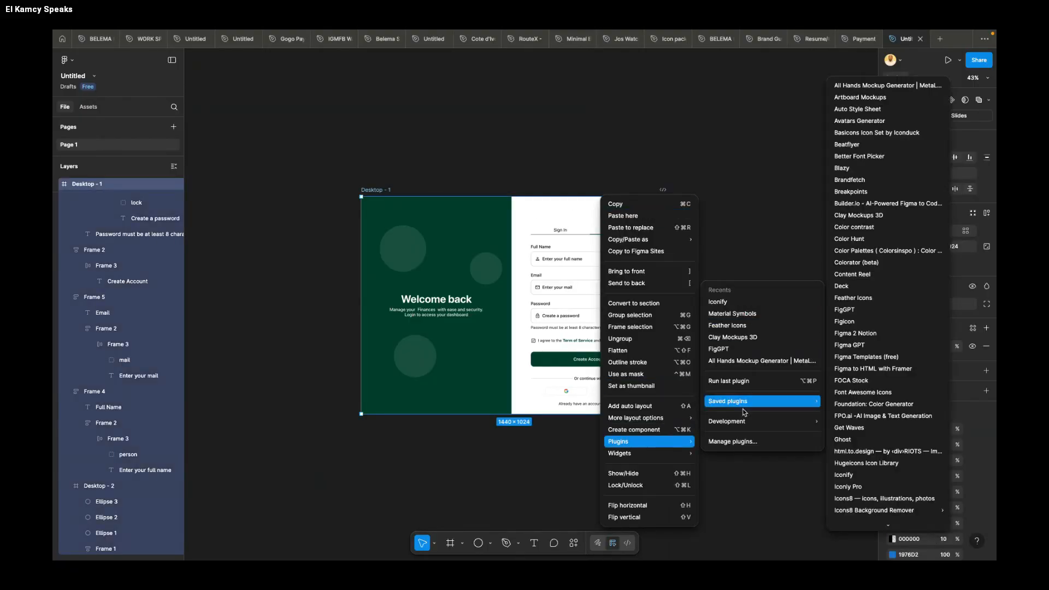
{"action": "mouse_move", "coordinate": [747, 402]}
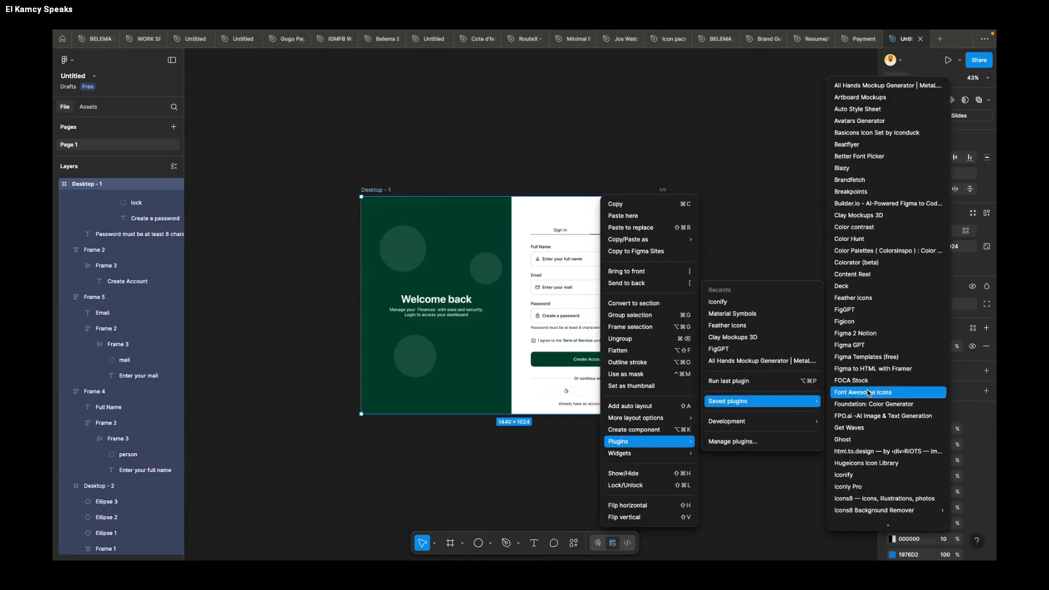
{"action": "scroll", "coordinate": [867, 389], "scroll_direction": "down", "scroll_amount": 5}
{"action": "scroll", "coordinate": [867, 391], "scroll_direction": "down", "scroll_amount": 3}
{"action": "scroll", "coordinate": [867, 390], "scroll_direction": "up", "scroll_amount": 2}
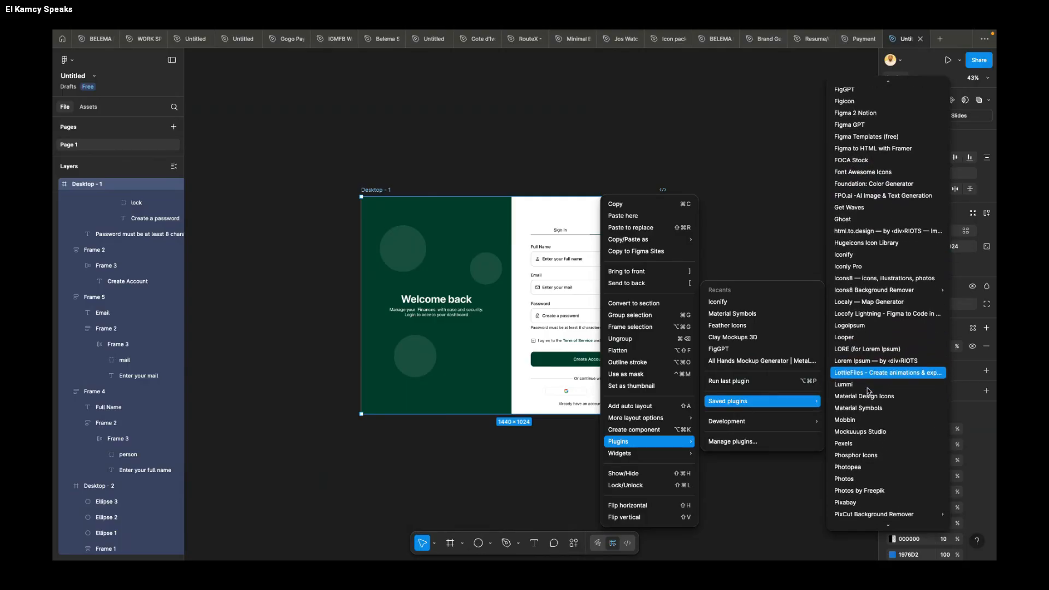
{"action": "left_click", "coordinate": [868, 390]}
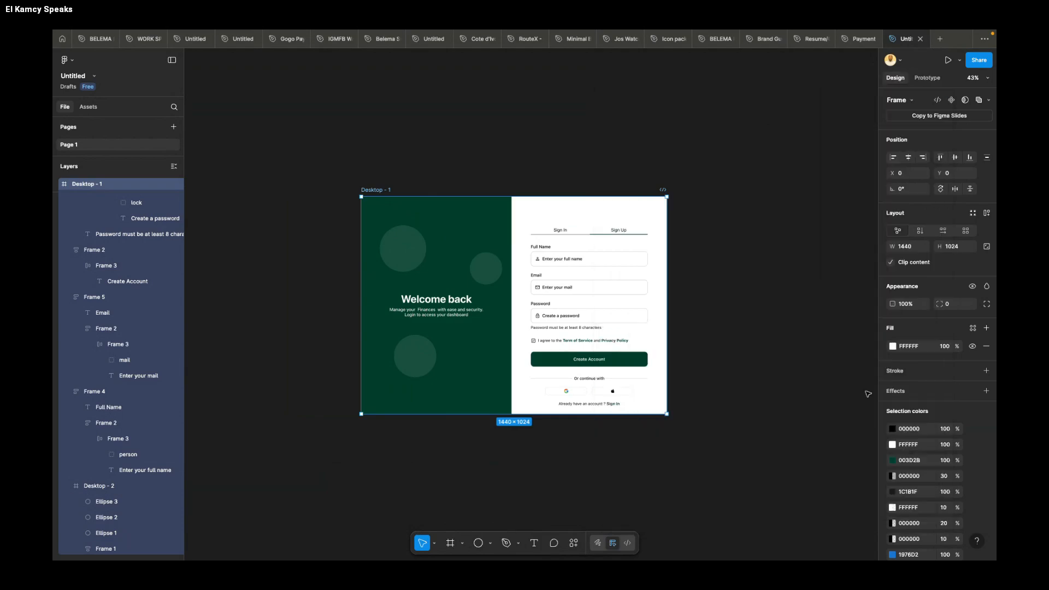
{"action": "scroll", "coordinate": [592, 259], "scroll_direction": "right", "scroll_amount": 1}
{"action": "scroll", "coordinate": [592, 258], "scroll_direction": "left", "scroll_amount": 2}
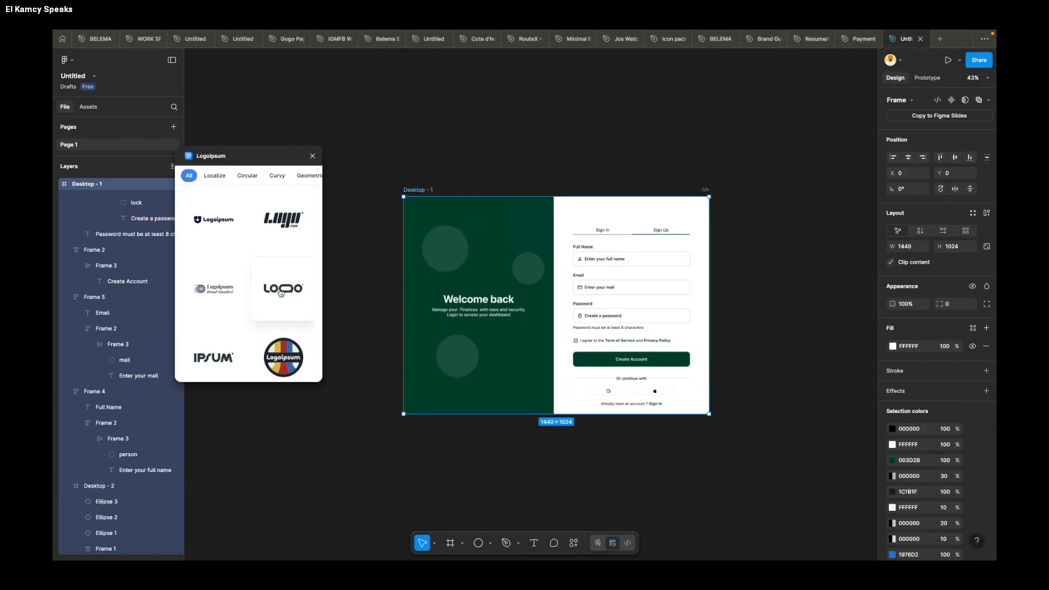
Step: Insert the outlined LOGO wordmark above the Sign In and Sign Up tabs at about X 978, Y 65, and close the plugin
{"action": "left_click_drag", "start_coordinate": [283, 292], "coordinate": [629, 213]}
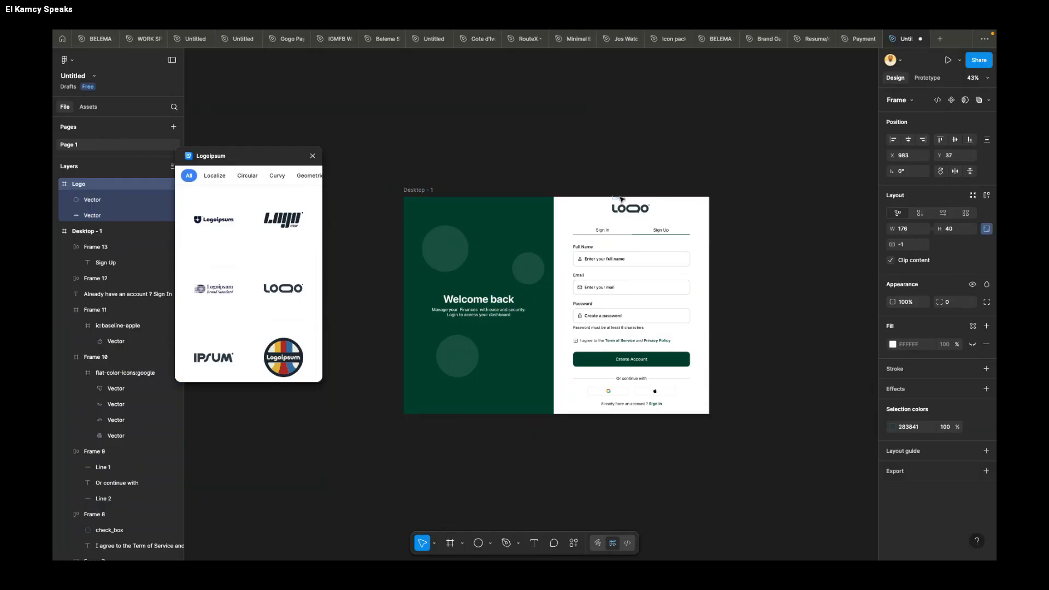
{"action": "left_click", "coordinate": [312, 155]}
{"action": "scroll", "coordinate": [742, 223], "scroll_direction": "up", "scroll_amount": 2}
{"action": "left_click", "coordinate": [727, 225]}
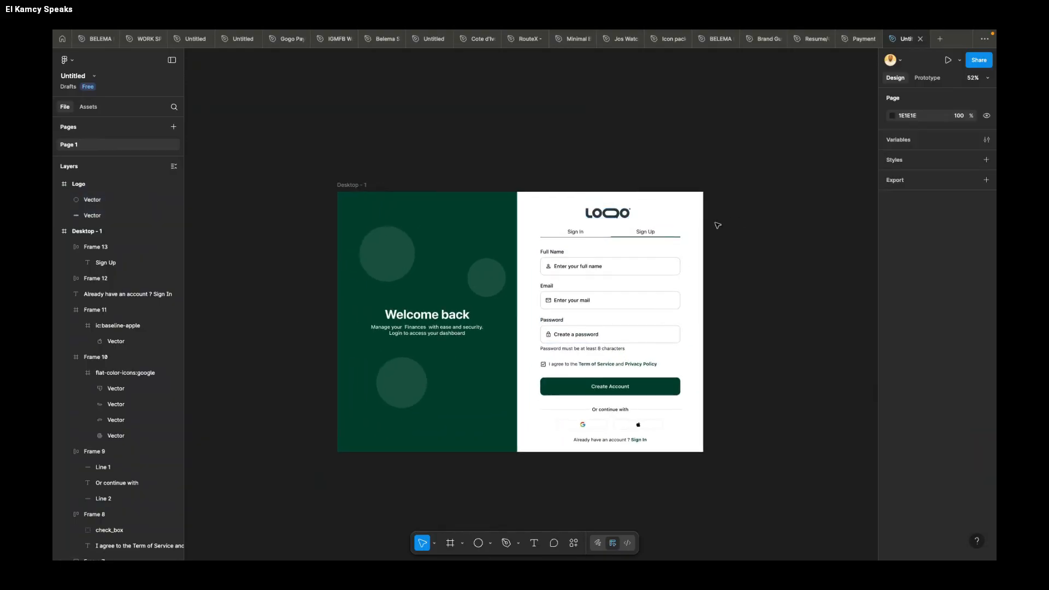
Step: Nudge the whole Logo frame to X 987, Y 58 so it is centred above the form, and deselect it
{"action": "left_click", "coordinate": [631, 215]}
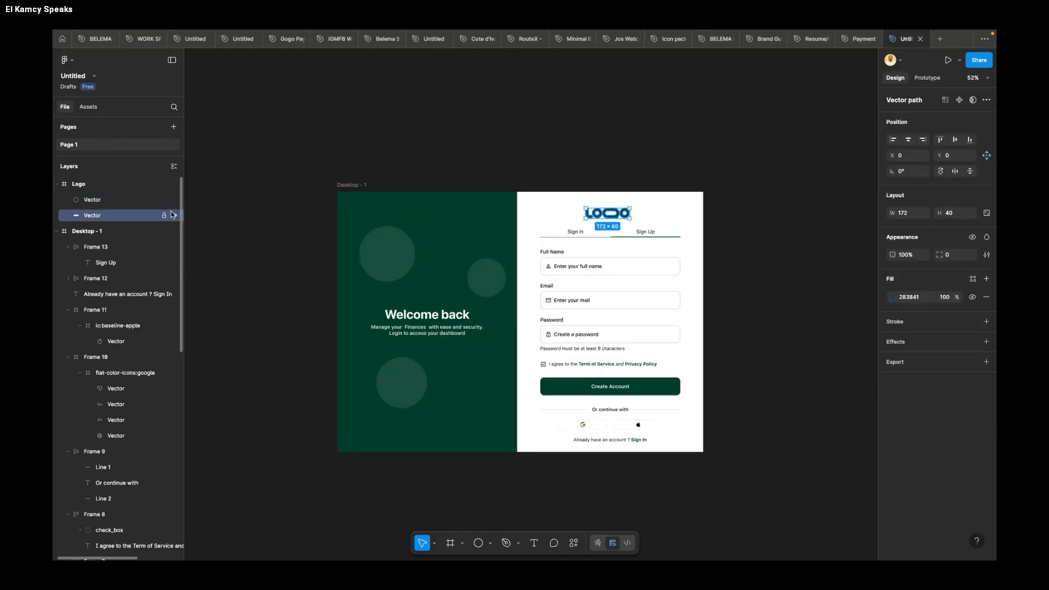
{"action": "left_click", "coordinate": [84, 184]}
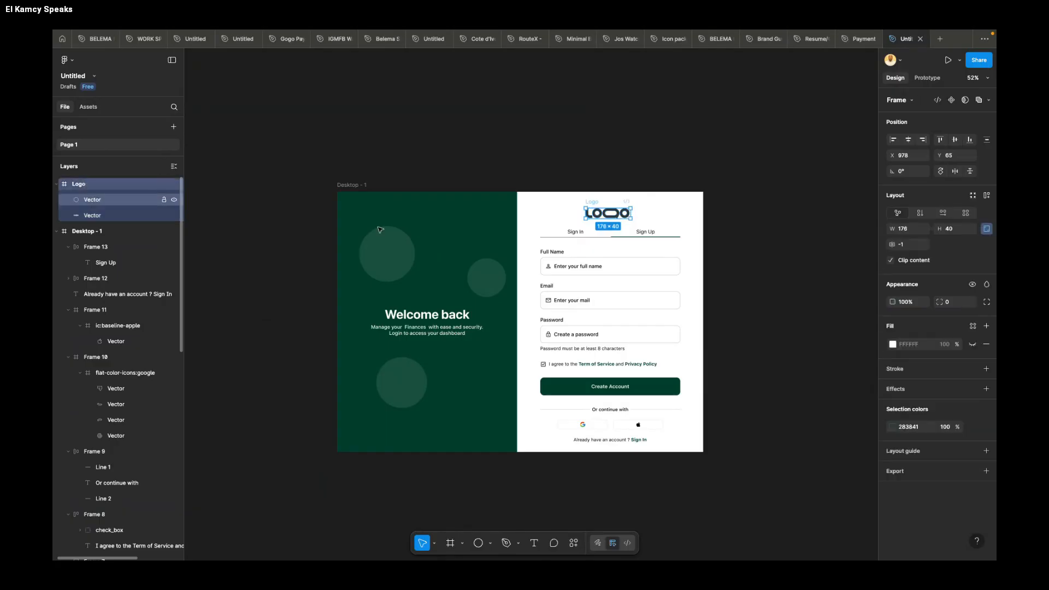
{"action": "key", "text": "alt"}
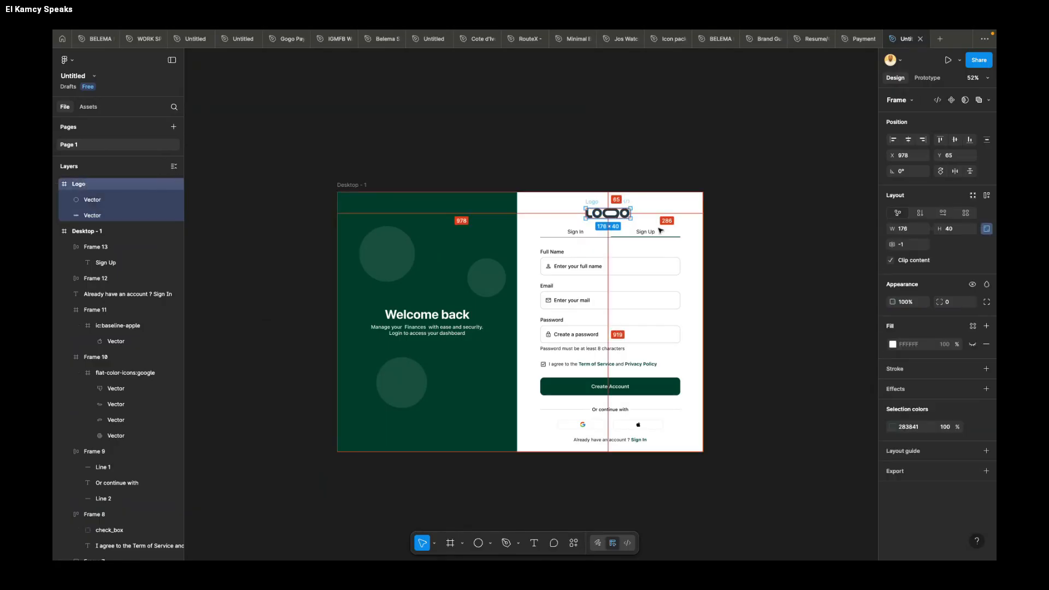
{"action": "key", "text": "Right"}
{"action": "key", "text": "Right"}
{"action": "key", "text": "Right"}
{"action": "key", "text": "Right"}
{"action": "key", "text": "Right"}
{"action": "key", "text": "Right"}
{"action": "key", "text": "Right"}
{"action": "key", "text": "Right"}
{"action": "key", "text": "Right"}
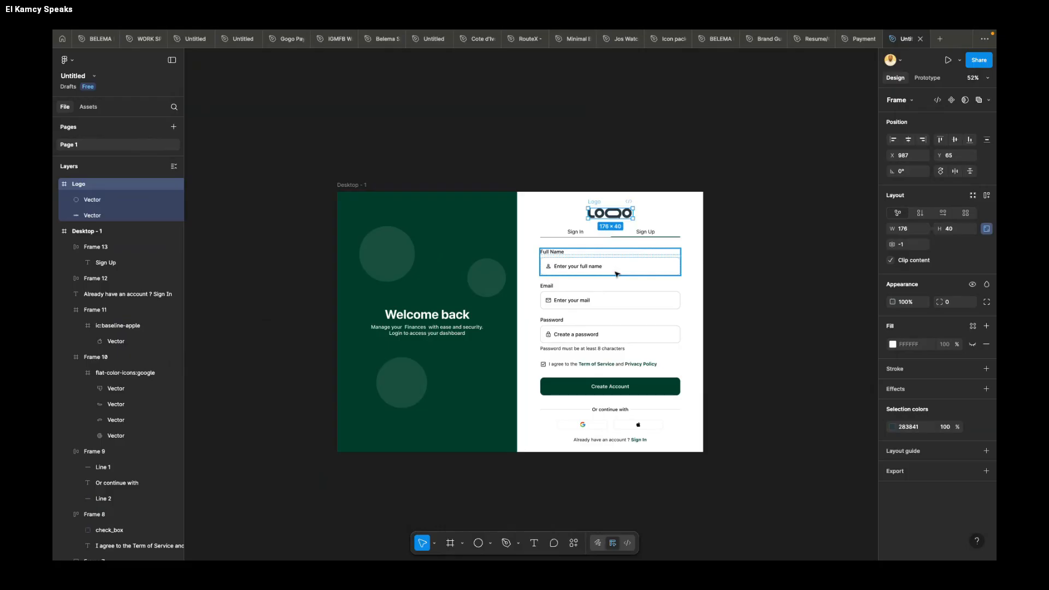
{"action": "key", "text": "Up"}
{"action": "key", "text": "Up"}
{"action": "key", "text": "Up"}
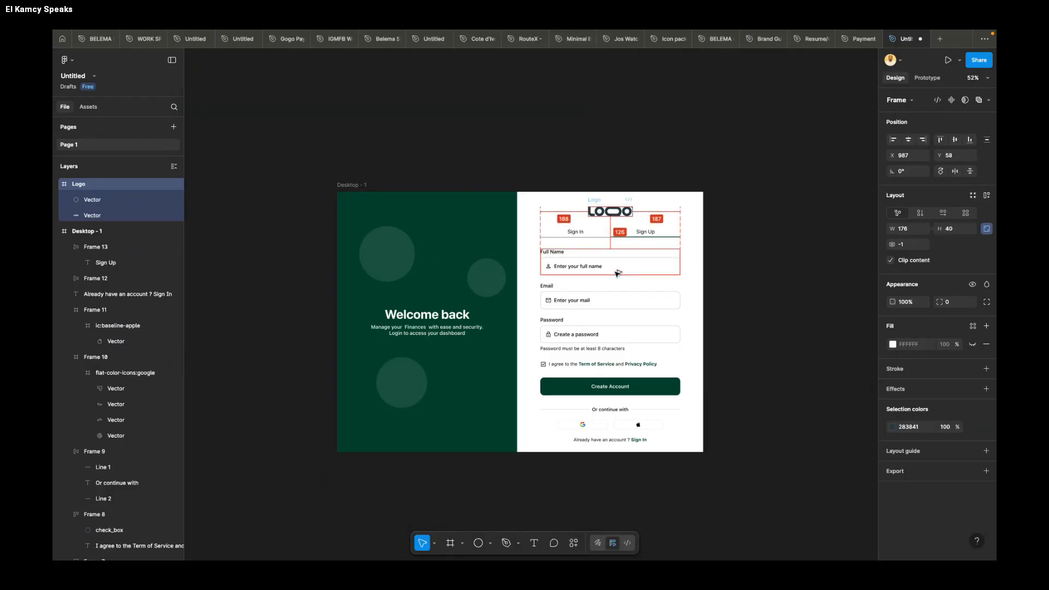
{"action": "left_click", "coordinate": [741, 262]}
{"action": "scroll", "coordinate": [741, 261], "scroll_direction": "down", "scroll_amount": 2}
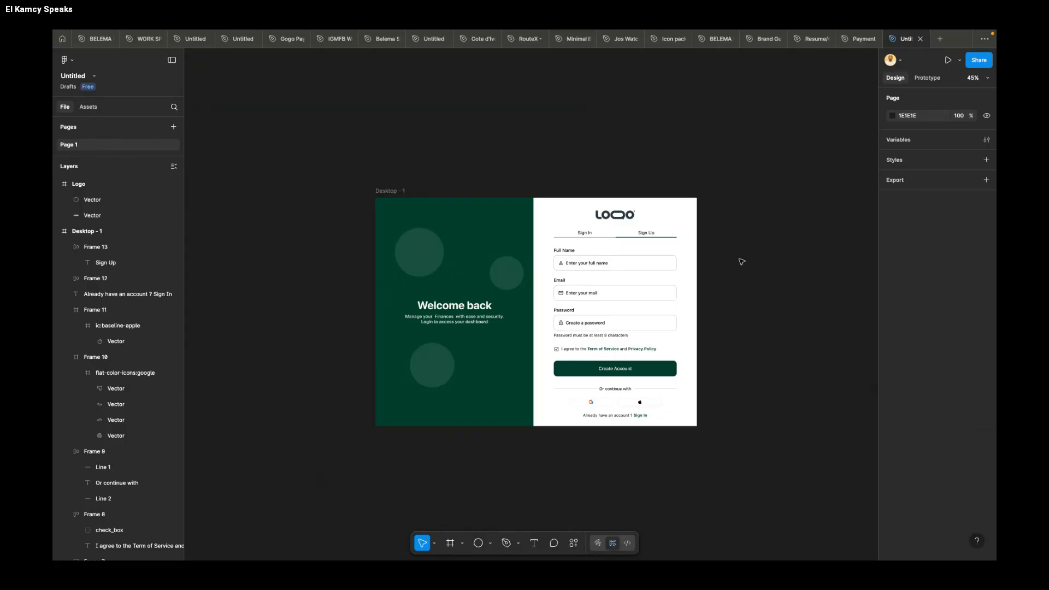
Step: Switch to the browser meeting to check the participants list and chat, and return to the Figma design
{"action": "key", "text": "ctrl+Left"}
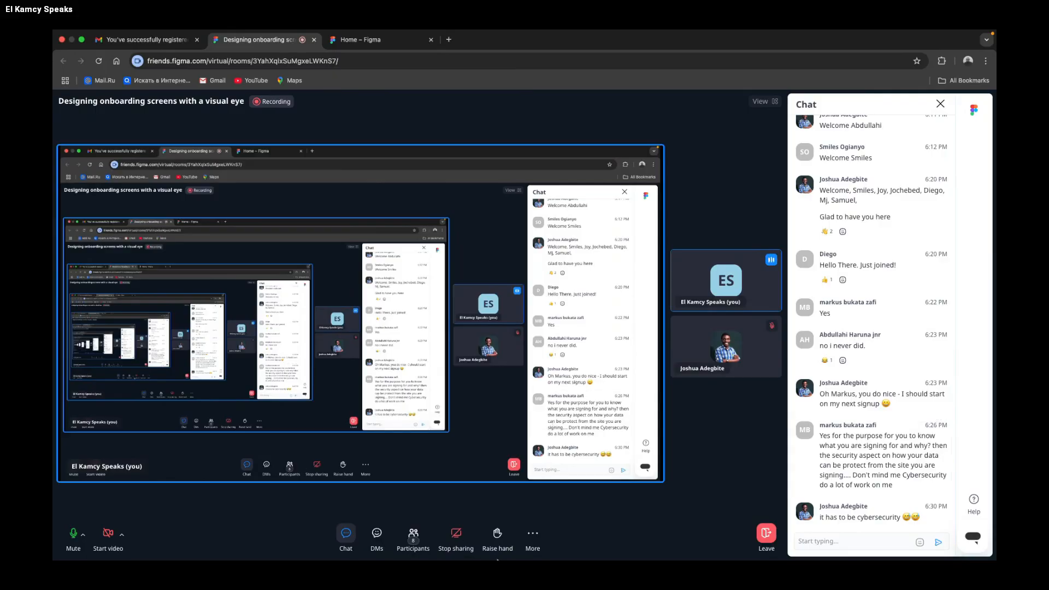
{"action": "left_click", "coordinate": [414, 541]}
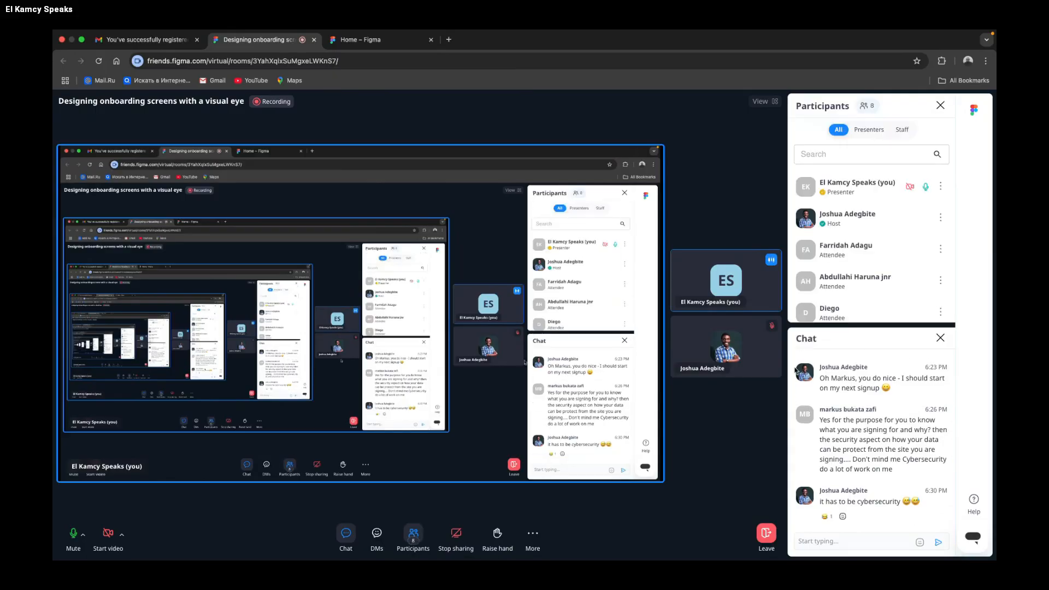
{"action": "left_click", "coordinate": [414, 541]}
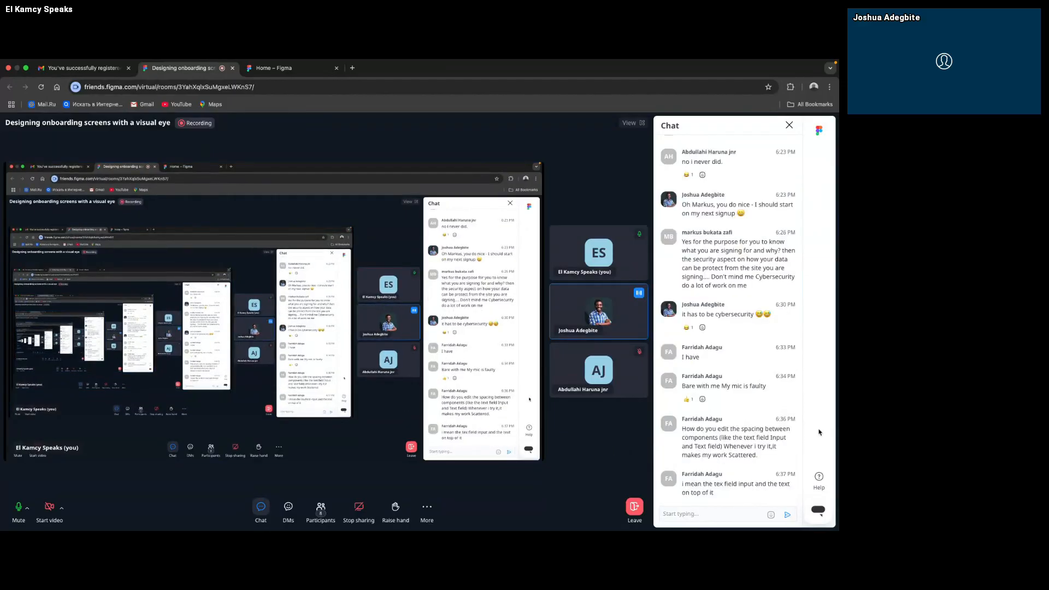
{"action": "key", "text": "super+Tab"}
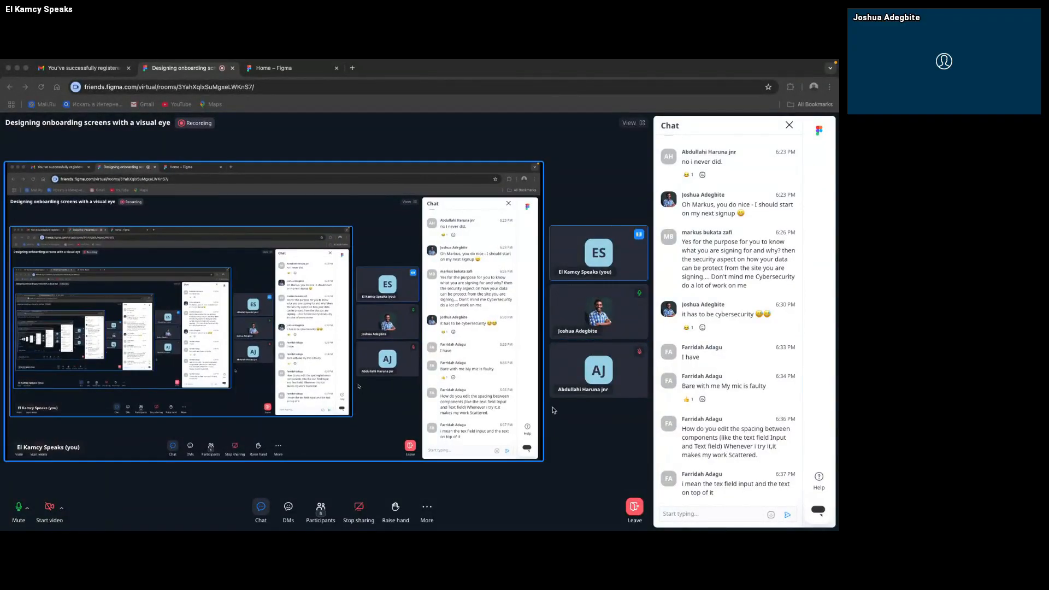
{"action": "key", "text": "ctrl+Right"}
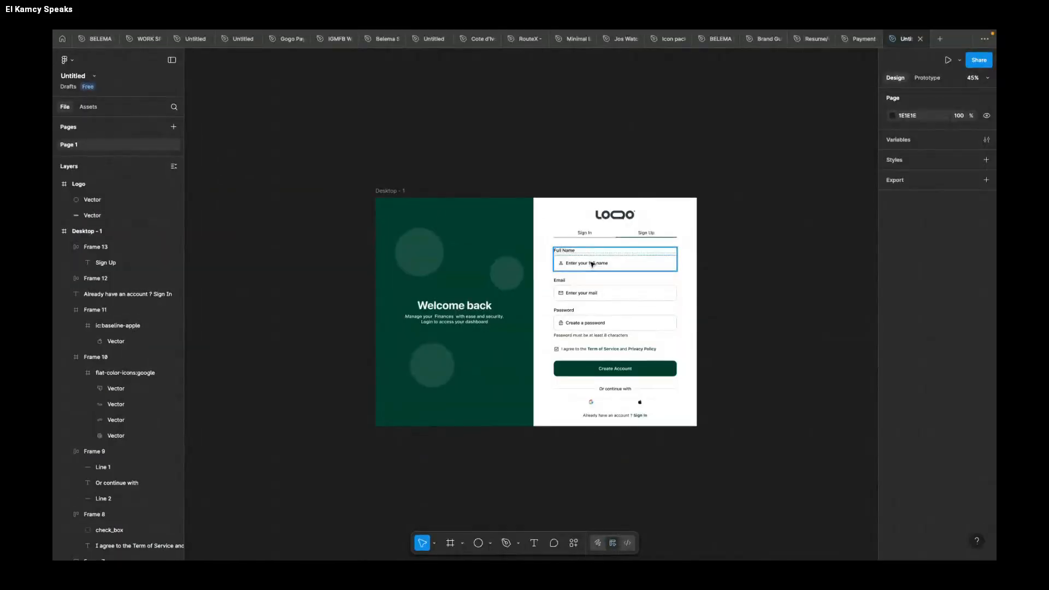
Step: Replace the placeholder text in the Full Name field with "Enter phone number"
{"action": "scroll", "coordinate": [479, 266], "scroll_direction": "up", "scroll_amount": 5}
{"action": "left_click", "coordinate": [488, 269], "text": "super"}
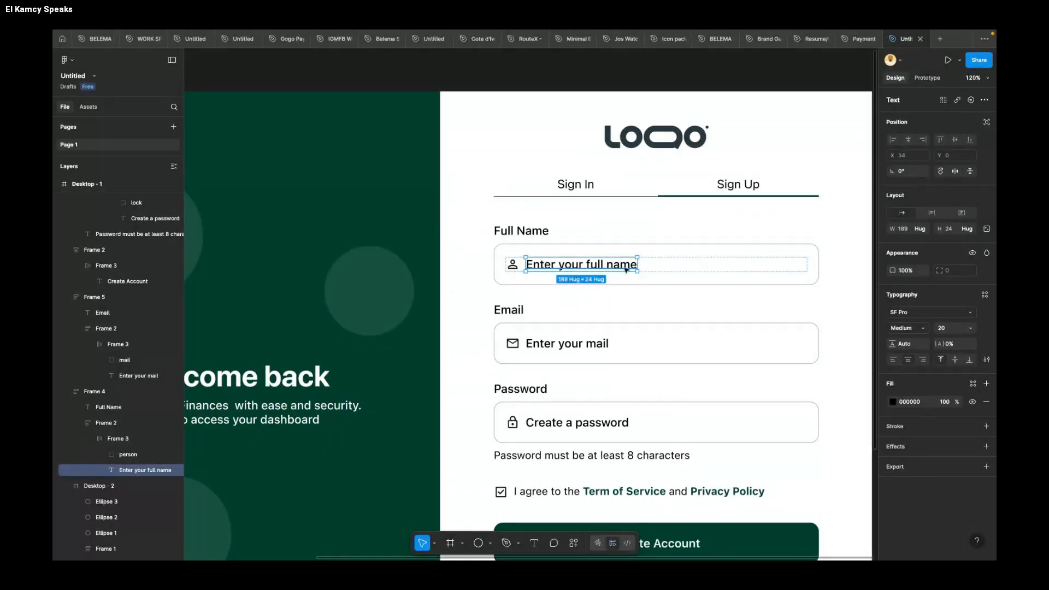
{"action": "left_click", "coordinate": [641, 284]}
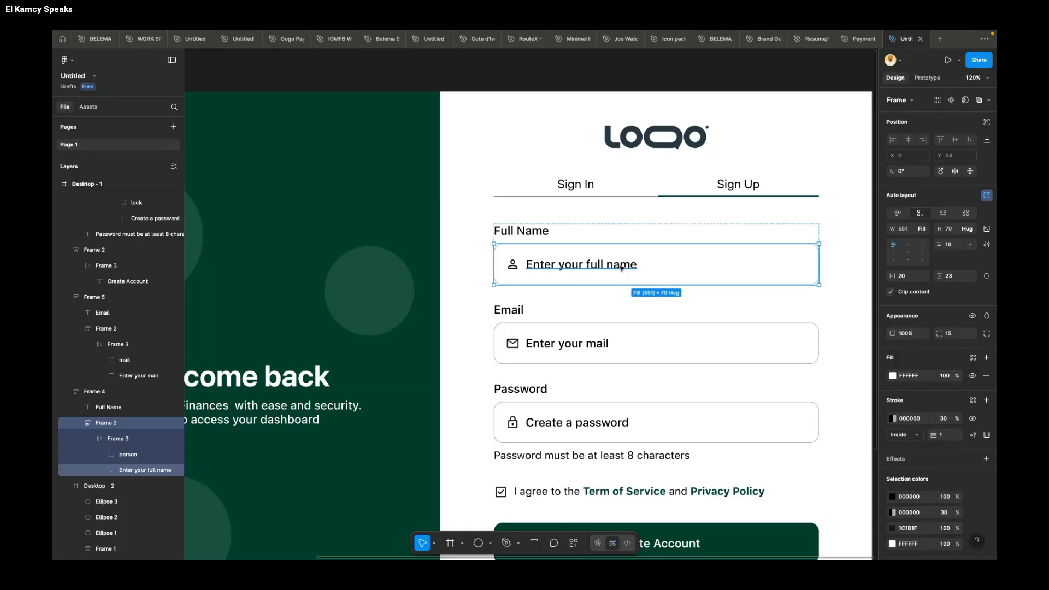
{"action": "left_click", "coordinate": [622, 267]}
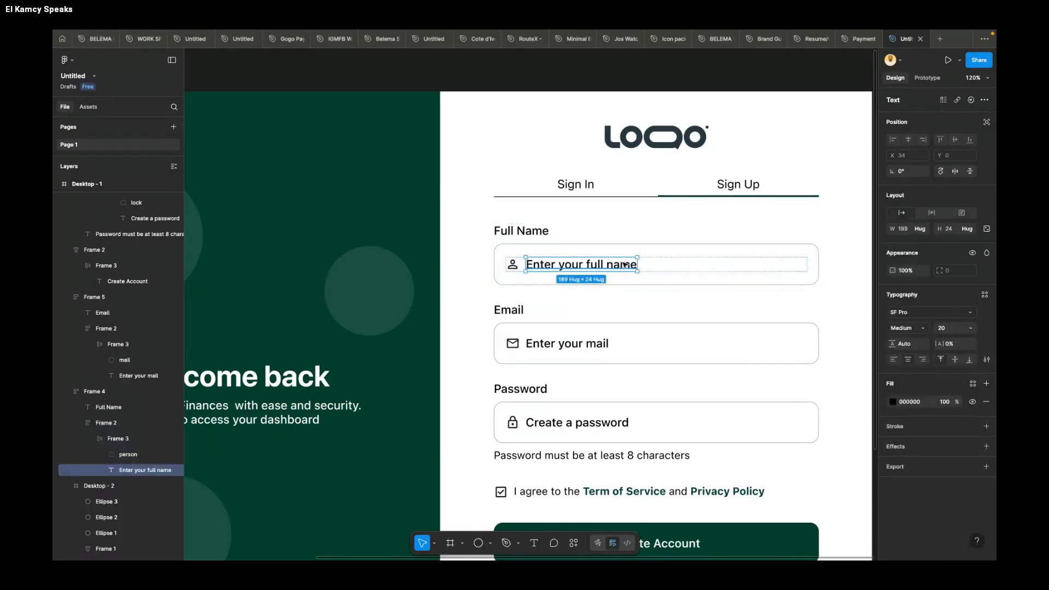
{"action": "left_click", "coordinate": [638, 304]}
{"action": "left_click", "coordinate": [628, 268]}
{"action": "left_click", "coordinate": [628, 268]}
{"action": "left_click", "coordinate": [628, 268]}
{"action": "left_click", "coordinate": [628, 268]}
{"action": "double_click", "coordinate": [627, 266]}
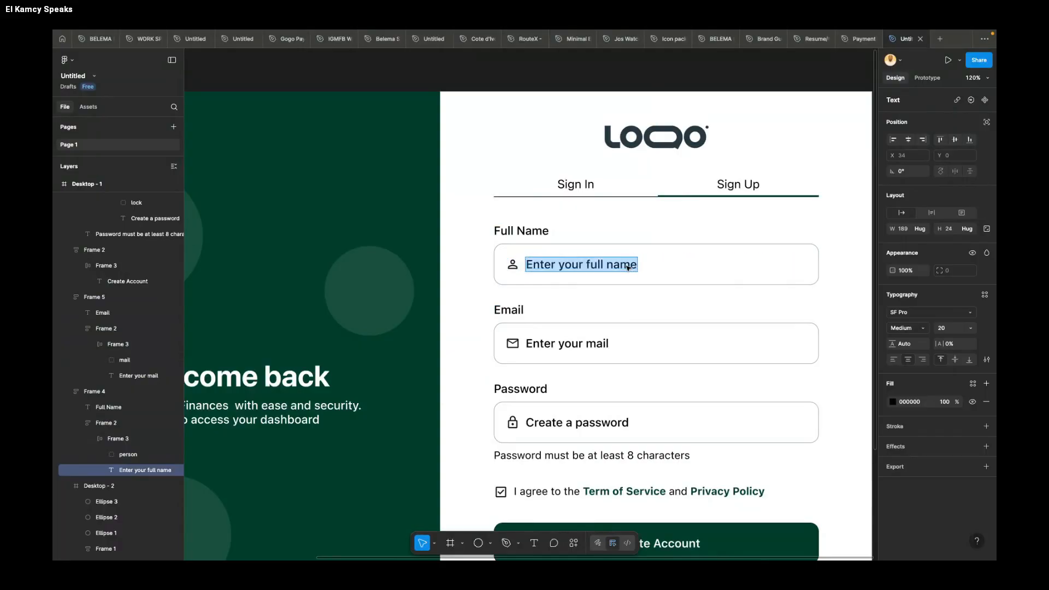
{"action": "type", "text": "Enter"}
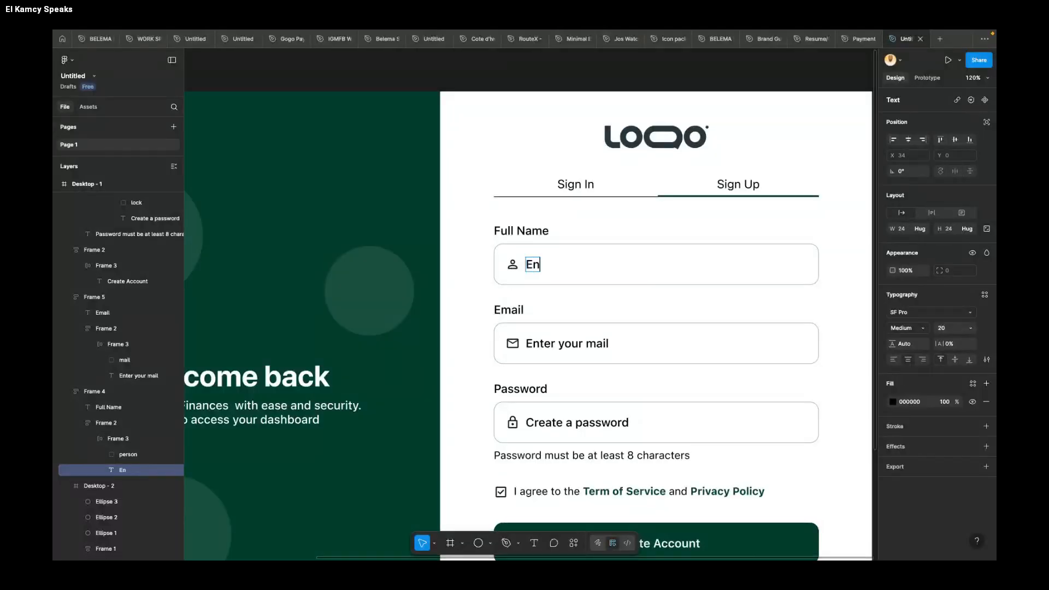
{"action": "type", "text": " phone"}
{"action": "key", "text": "BackSpace"}
{"action": "key", "text": "BackSpace"}
{"action": "type", "text": "ne "}
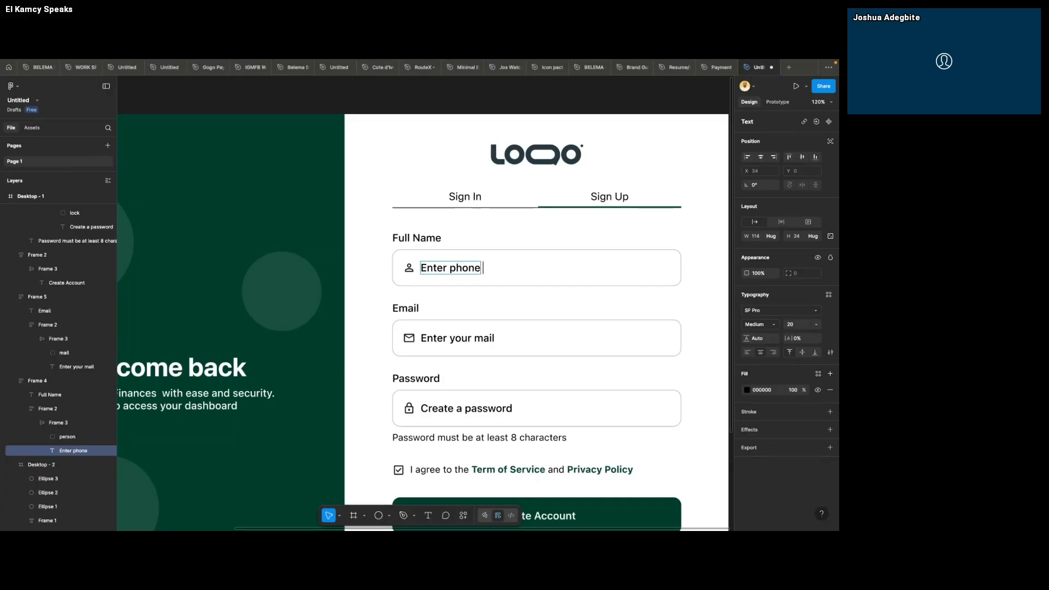
{"action": "type", "text": "number"}
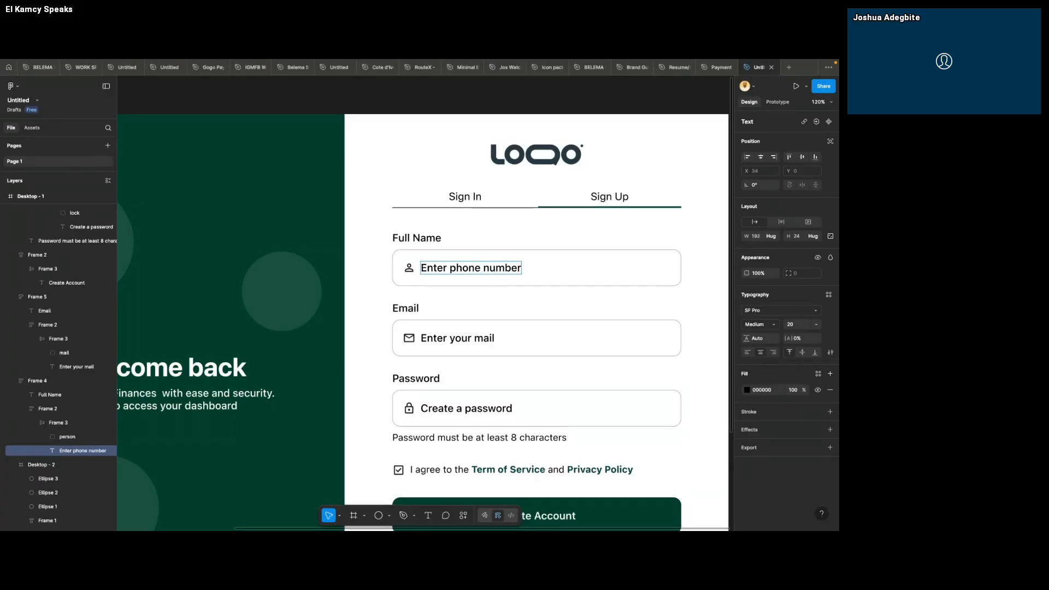
{"action": "left_click", "coordinate": [505, 305]}
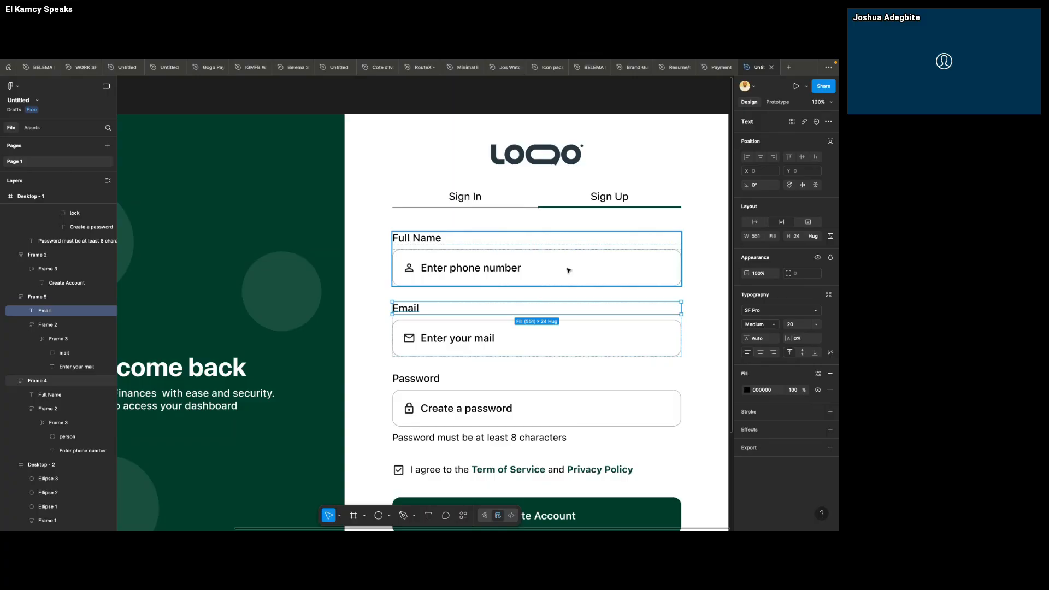
Step: Draw a frame about 404 wide on the empty canvas beside the sign-up screen and set its height to 70
{"action": "scroll", "coordinate": [568, 270], "scroll_direction": "down", "scroll_amount": 3}
{"action": "scroll", "coordinate": [692, 267], "scroll_direction": "down", "scroll_amount": 1}
{"action": "scroll", "coordinate": [682, 268], "scroll_direction": "right", "scroll_amount": 10}
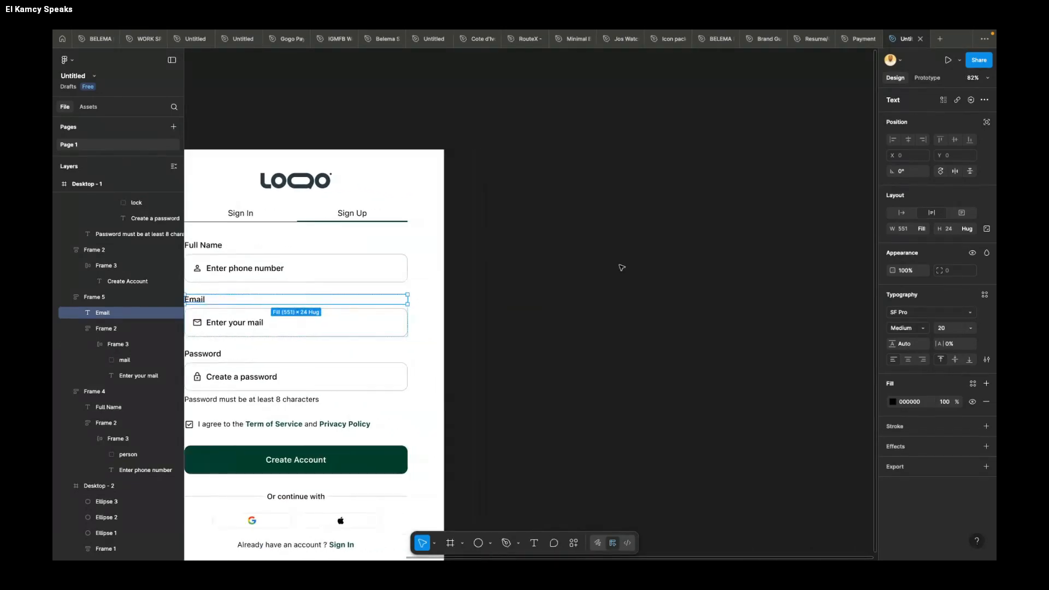
{"action": "scroll", "coordinate": [618, 268], "scroll_direction": "right", "scroll_amount": 3}
{"action": "key", "text": "f"}
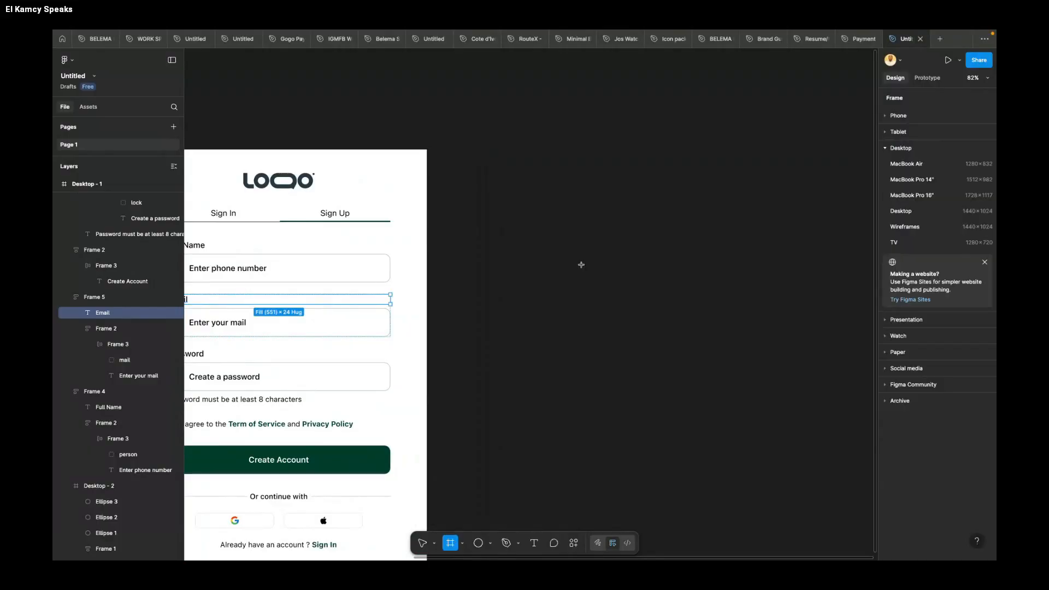
{"action": "left_click_drag", "start_coordinate": [521, 266], "coordinate": [684, 291]}
{"action": "left_click", "coordinate": [956, 234]}
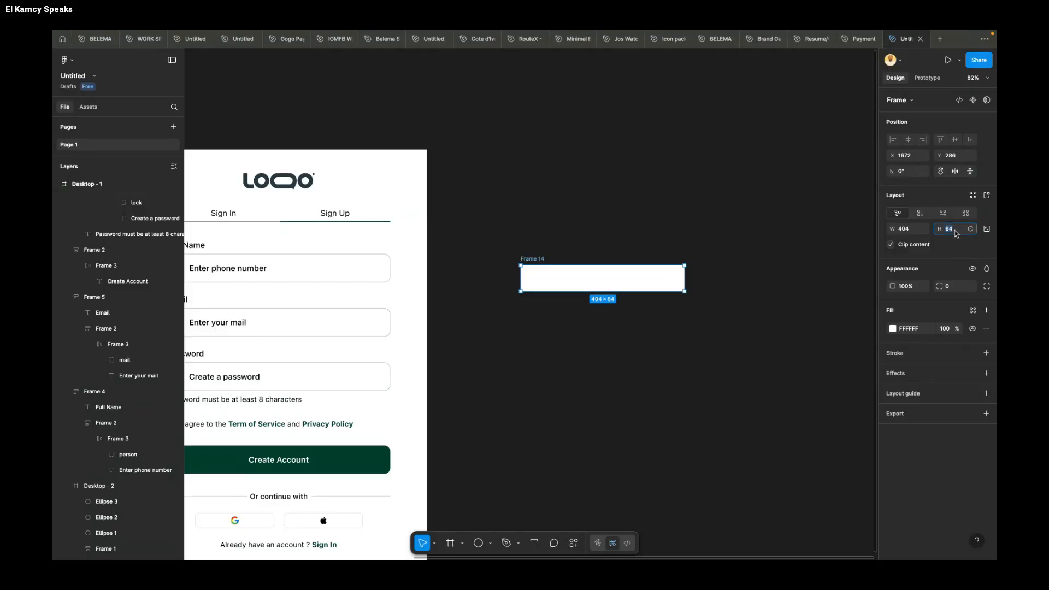
{"action": "type", "text": "70"}
{"action": "key", "text": "Return"}
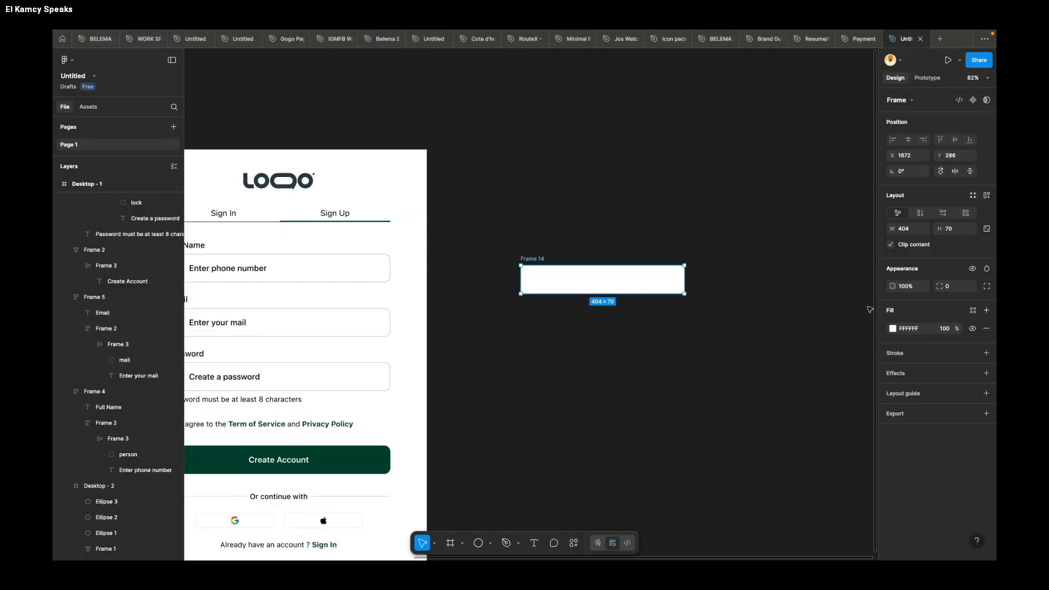
Step: Set the new standalone frame's corner radius to 15
{"action": "left_click", "coordinate": [957, 288]}
{"action": "type", "text": "15"}
{"action": "key", "text": "Return"}
{"action": "scroll", "coordinate": [577, 319], "scroll_direction": "left", "scroll_amount": 1}
{"action": "scroll", "coordinate": [581, 324], "scroll_direction": "up", "scroll_amount": 5}
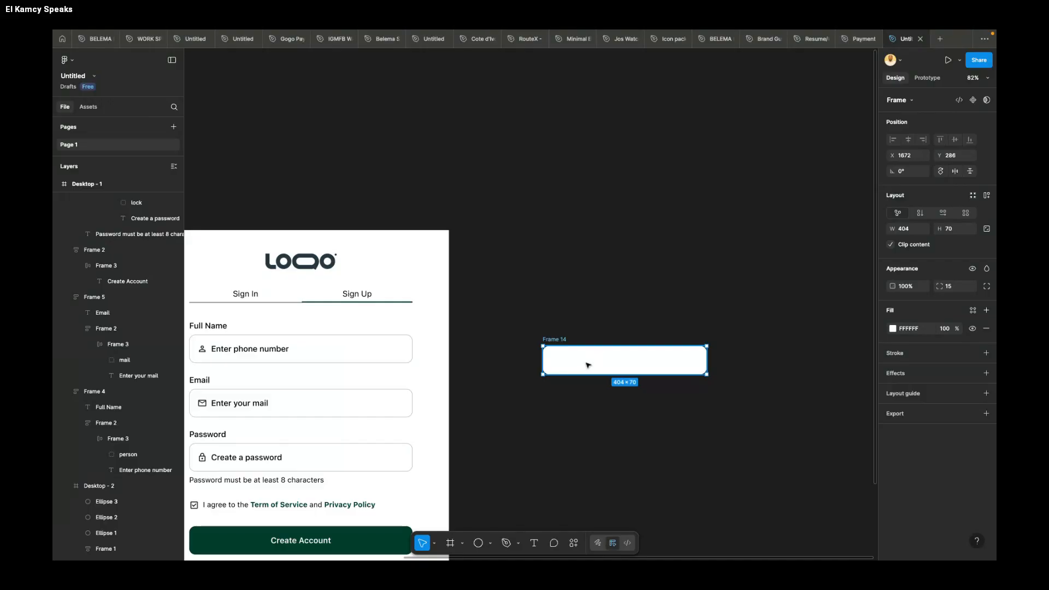
Step: Add the text "Enter phone number" on the canvas and move it inside the standalone white frame
{"action": "key", "text": "t"}
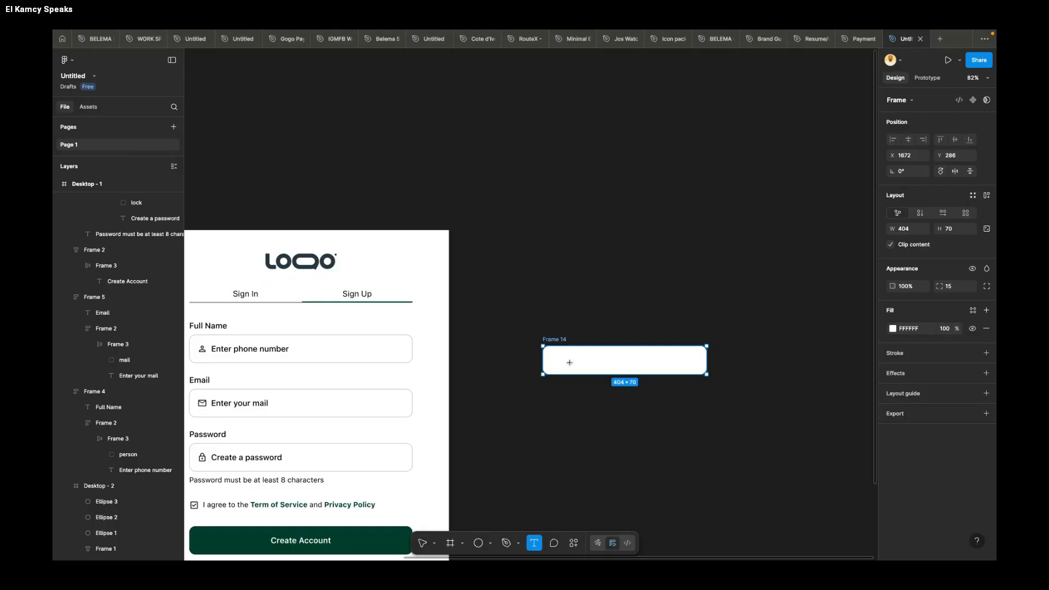
{"action": "left_click", "coordinate": [567, 416]}
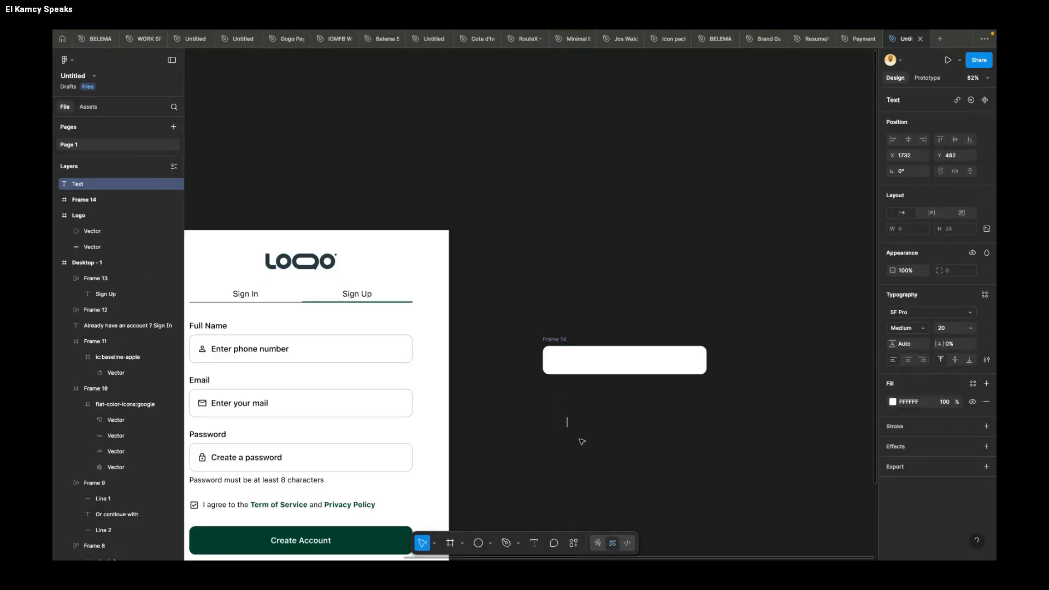
{"action": "type", "text": "Enter phone number"}
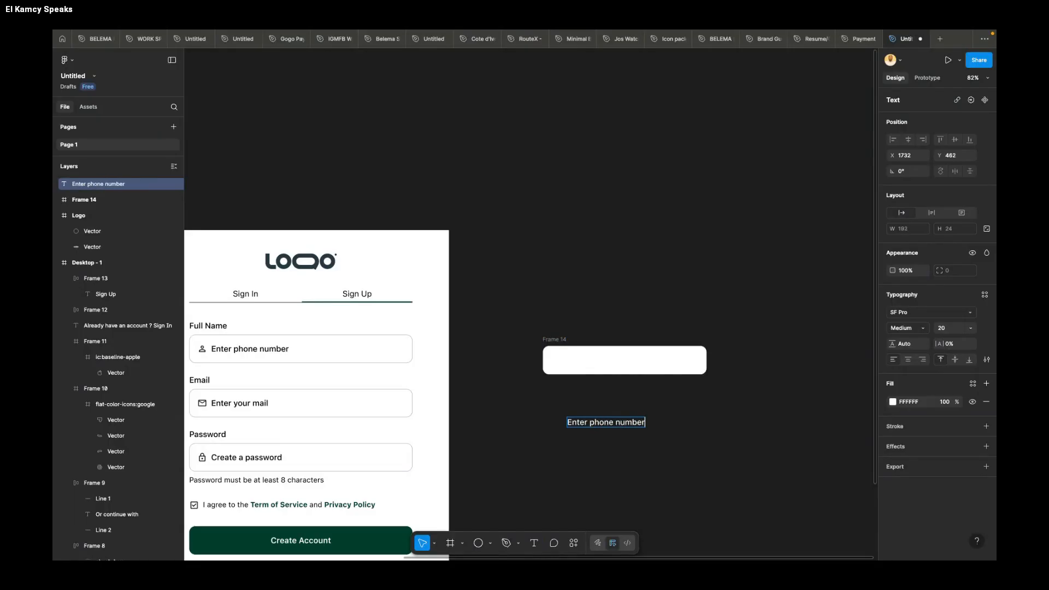
{"action": "key", "text": "Escape"}
{"action": "left_click_drag", "start_coordinate": [610, 424], "coordinate": [604, 366]}
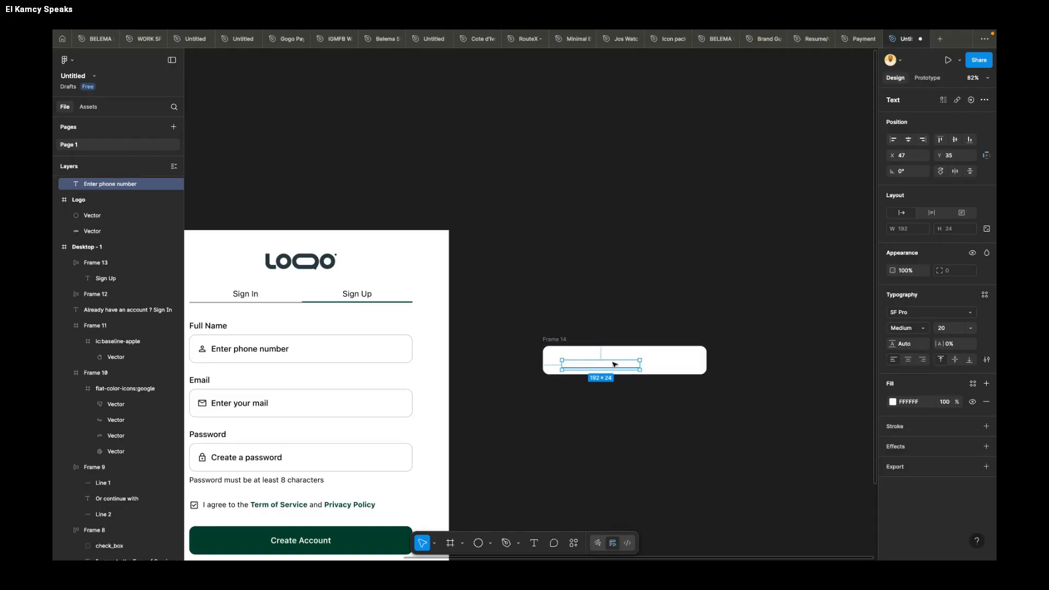
Step: Set the fill of the new "Enter phone number" text to black, 000000
{"action": "left_click", "coordinate": [892, 402]}
{"action": "left_click_drag", "start_coordinate": [835, 402], "coordinate": [797, 449]}
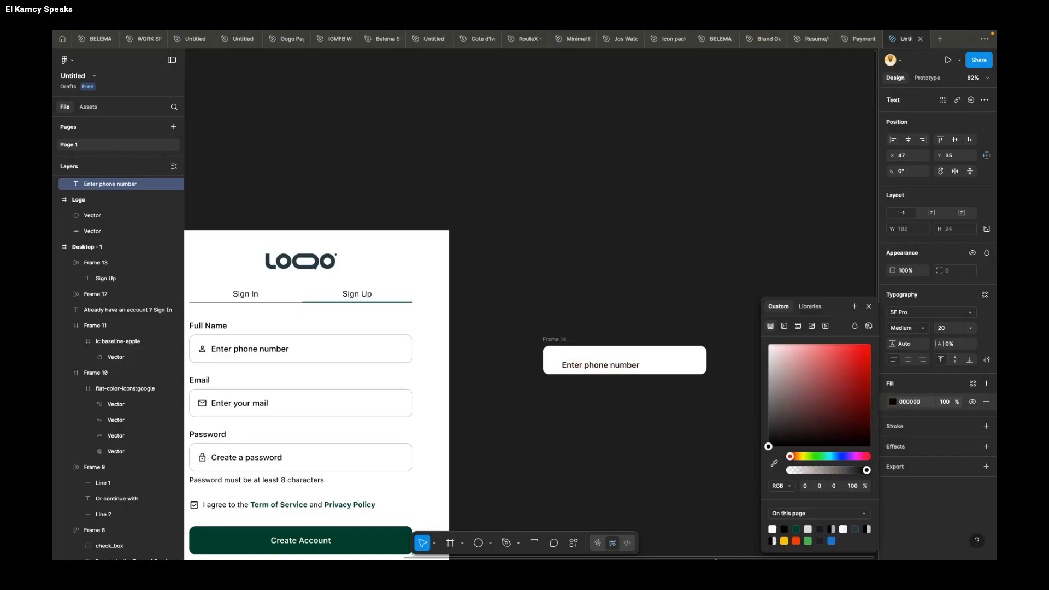
{"action": "left_click", "coordinate": [868, 306]}
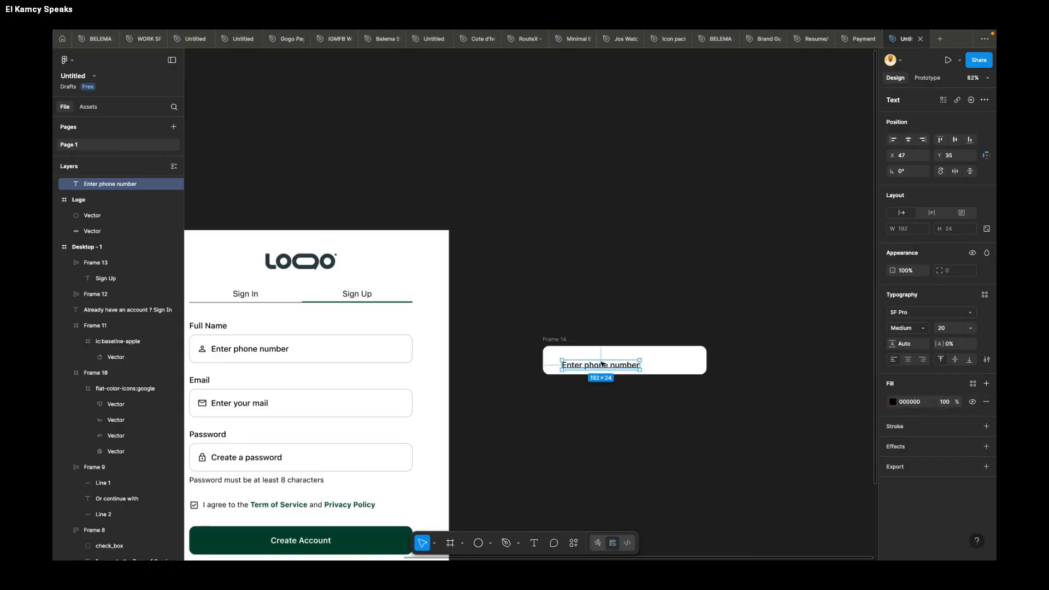
Step: Reposition the "Enter phone number" text inside its frame and align it to the frame's horizontal and vertical centers
{"action": "left_click_drag", "start_coordinate": [603, 364], "coordinate": [604, 361]}
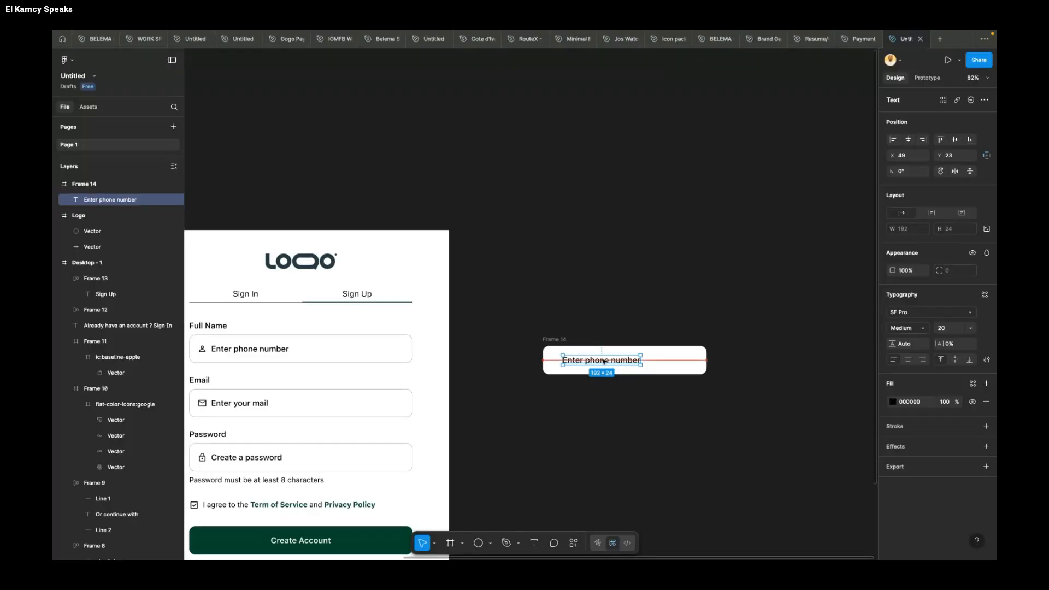
{"action": "mouse_move", "coordinate": [603, 361]}
{"action": "left_mouse_down"}
{"action": "mouse_move", "coordinate": [622, 361]}
{"action": "mouse_move", "coordinate": [599, 360]}
{"action": "left_mouse_up"}
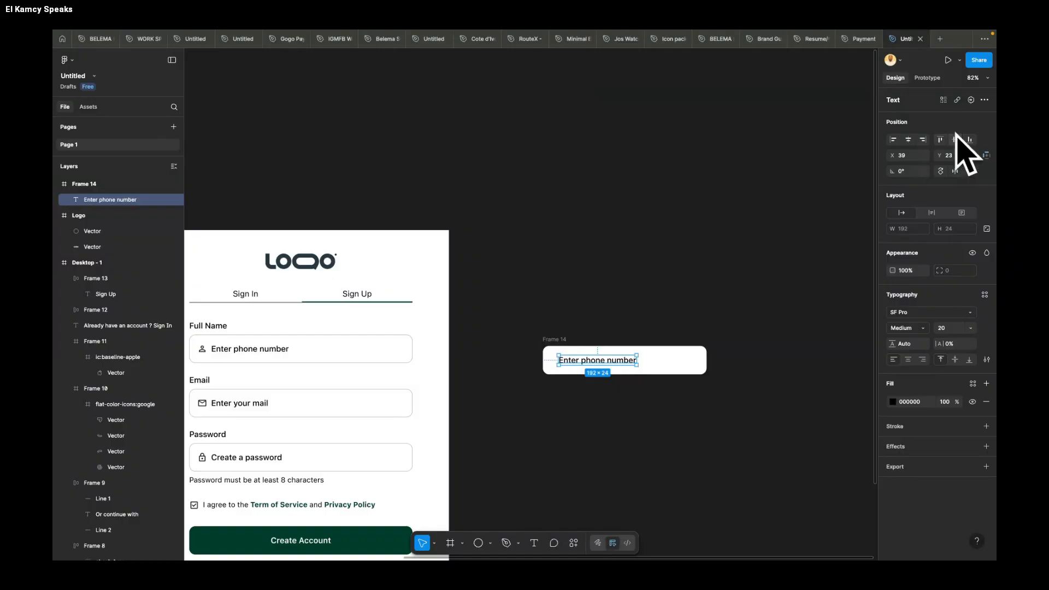
{"action": "left_click", "coordinate": [907, 140]}
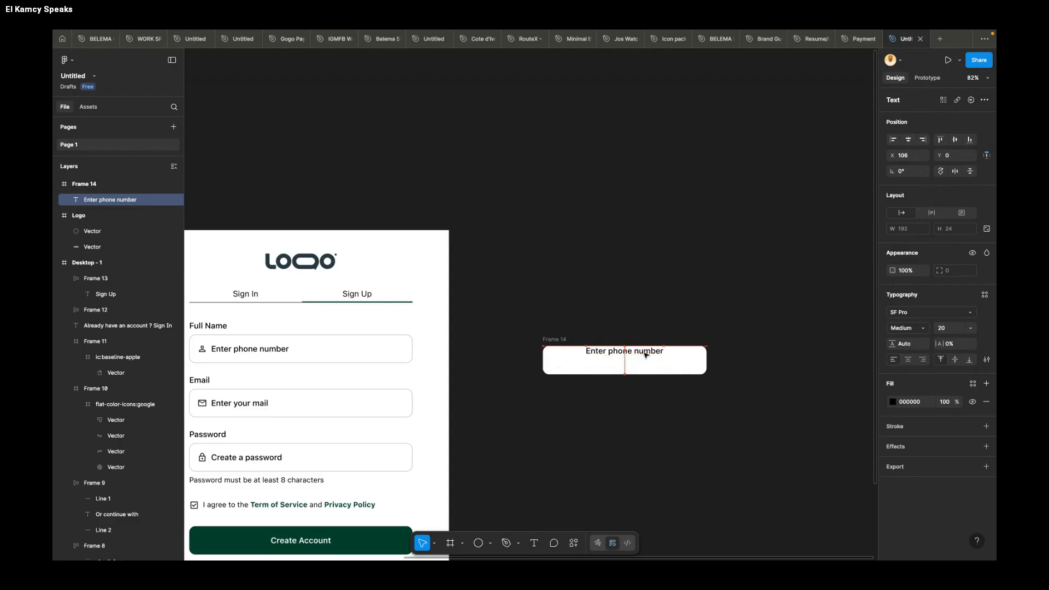
{"action": "left_click_drag", "start_coordinate": [645, 355], "coordinate": [645, 356]}
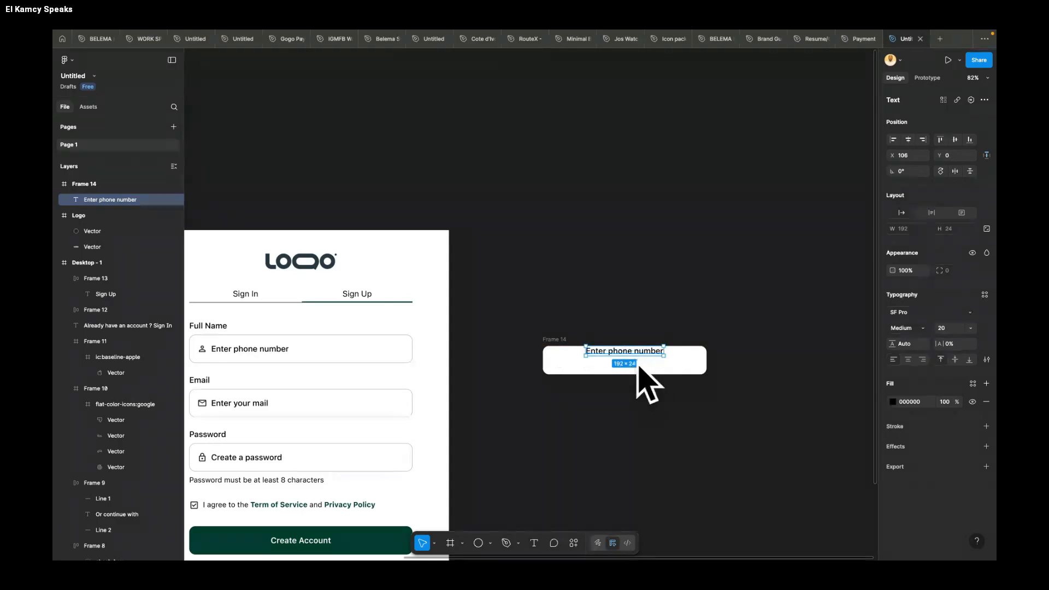
{"action": "left_click", "coordinate": [955, 140]}
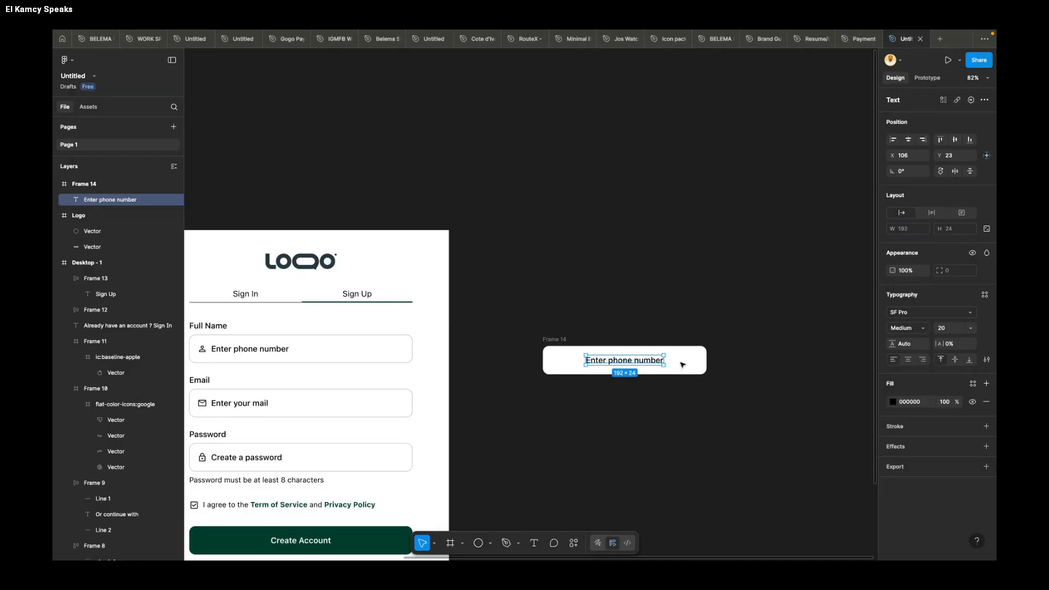
Step: Check the meeting chat in the browser, return to the Figma design and delete the standalone input frame
{"action": "key", "text": "ctrl+Left"}
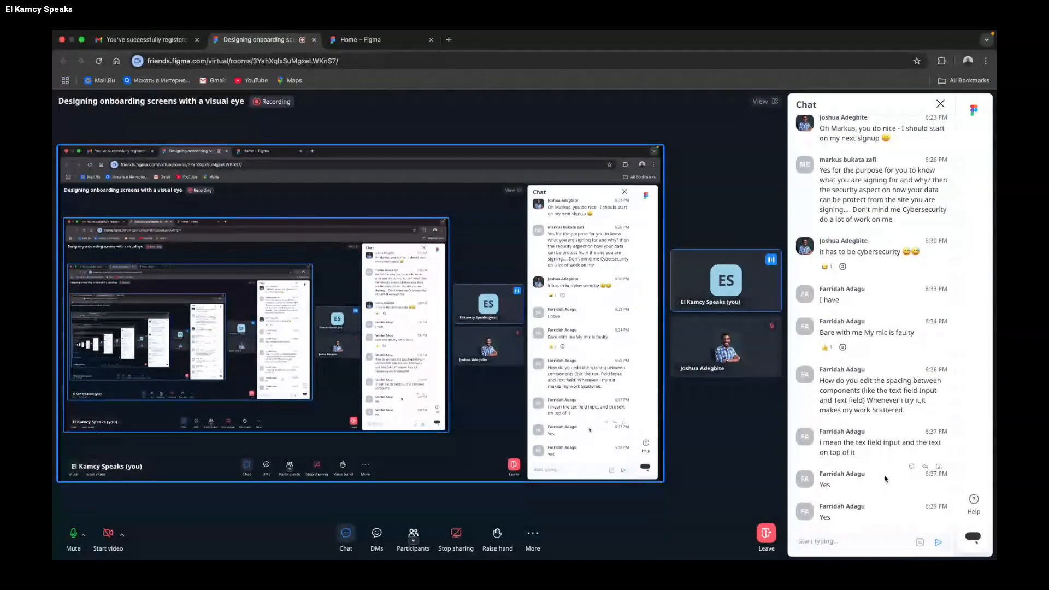
{"action": "key", "text": "ctrl+Right"}
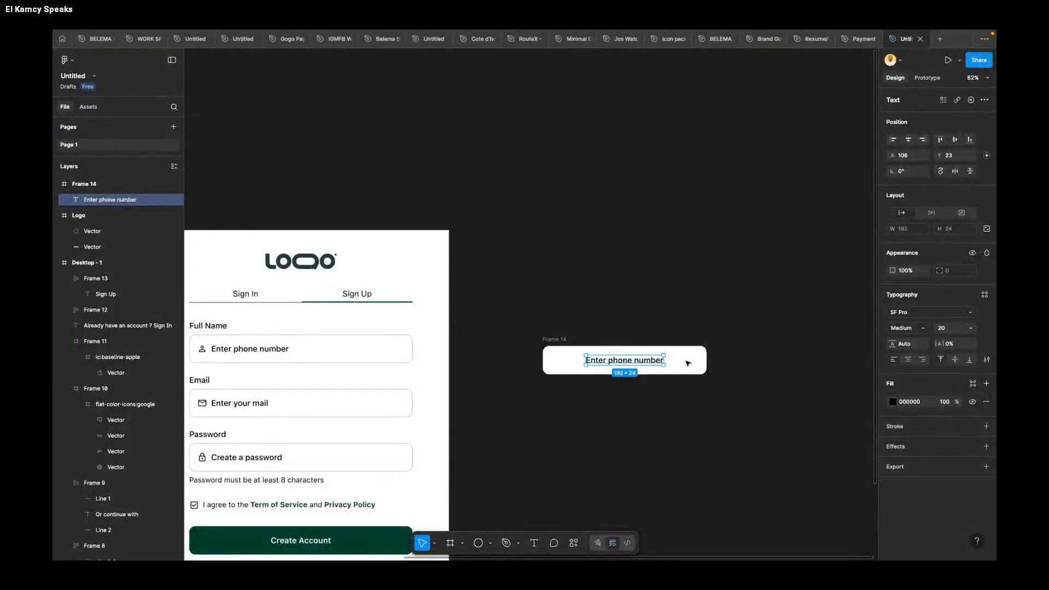
{"action": "left_click", "coordinate": [561, 338]}
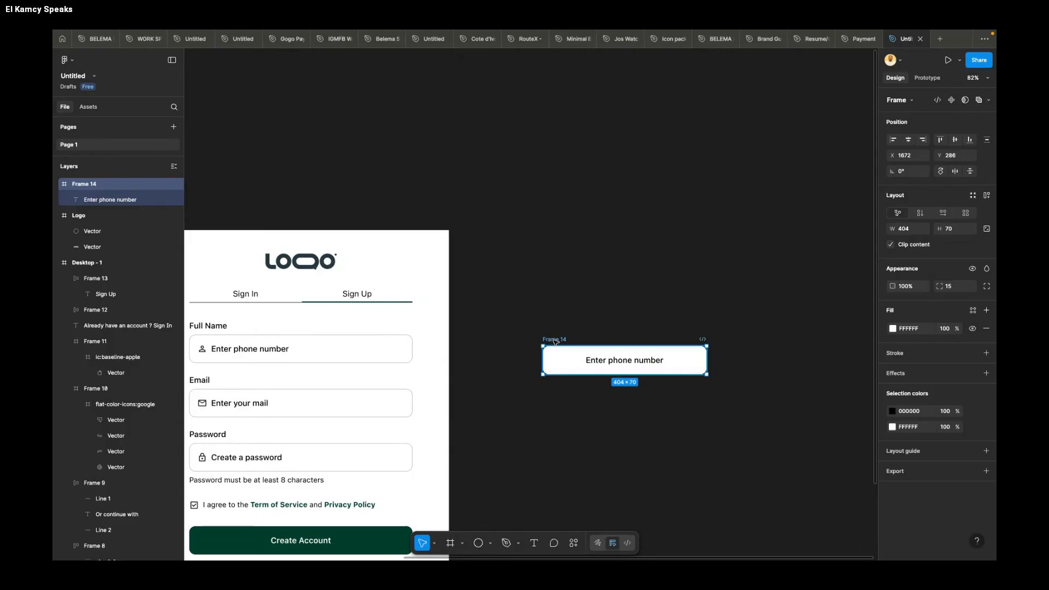
{"action": "key", "text": "Delete"}
Step: Duplicate the sign-up screen and place the copy beside the original at X 1515, Y 0
{"action": "scroll", "coordinate": [566, 345], "scroll_direction": "down", "scroll_amount": 5}
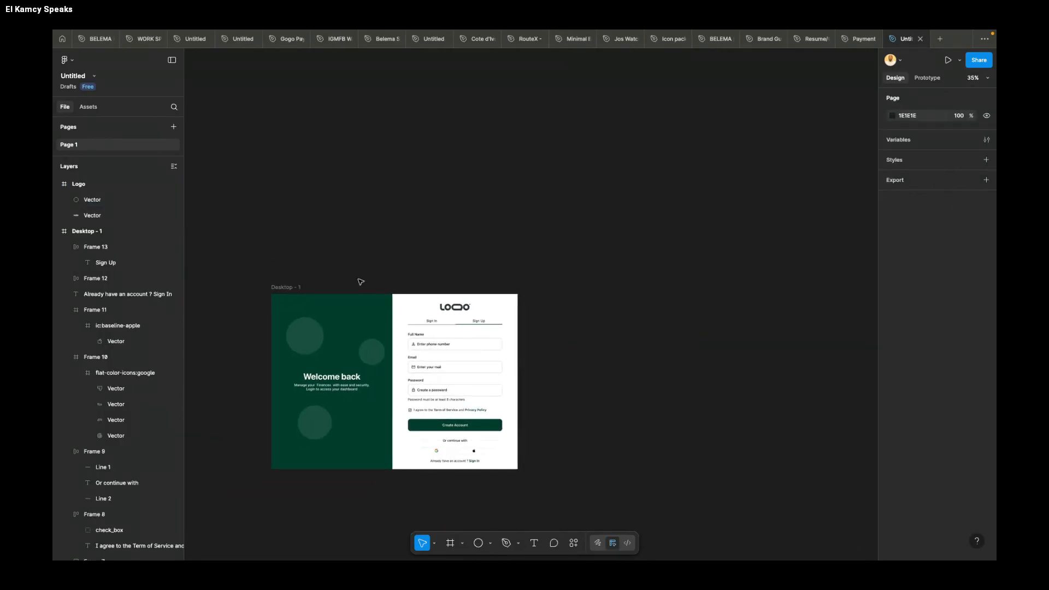
{"action": "left_click", "coordinate": [286, 288]}
{"action": "left_click_drag", "start_coordinate": [286, 289], "coordinate": [544, 291]}
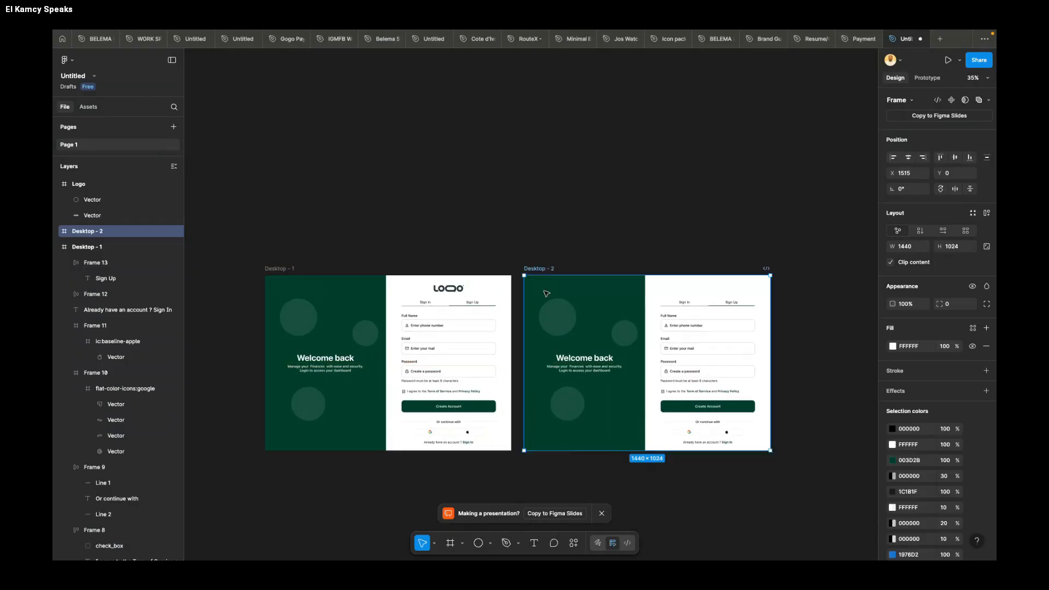
Step: On the duplicated screen, set the stroke weight of the Sign In tab to 3 and of the Sign Up tab to 1
{"action": "scroll", "coordinate": [609, 227], "scroll_direction": "up", "scroll_amount": 3}
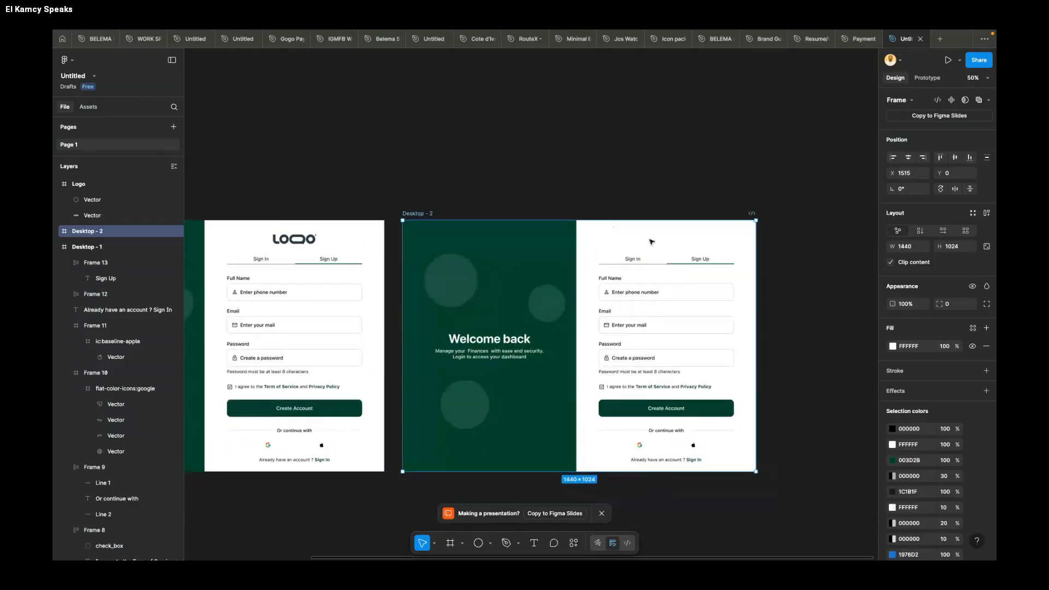
{"action": "scroll", "coordinate": [704, 270], "scroll_direction": "up", "scroll_amount": 5}
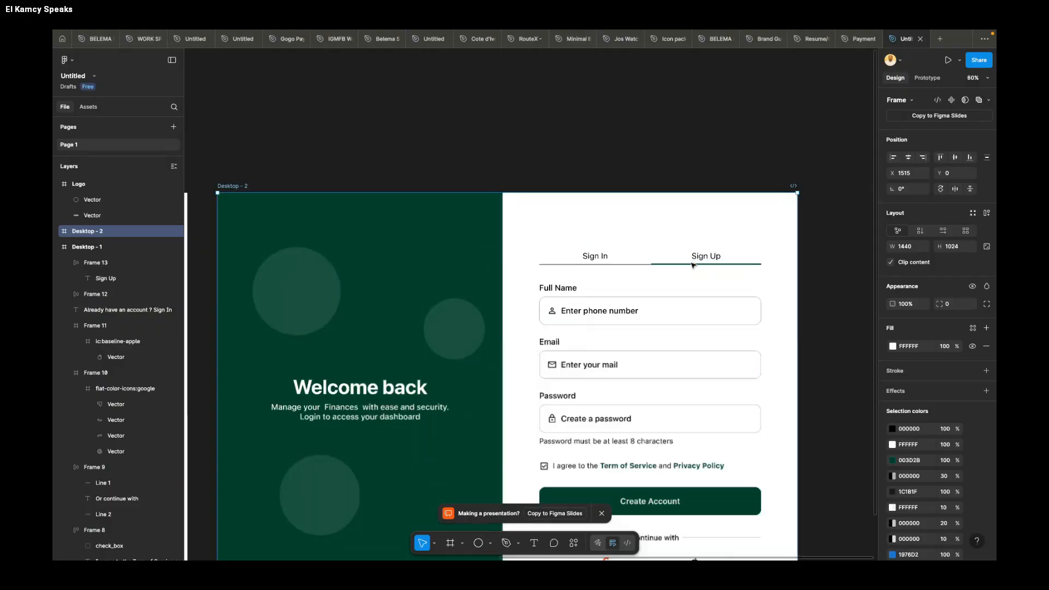
{"action": "left_click", "coordinate": [622, 264]}
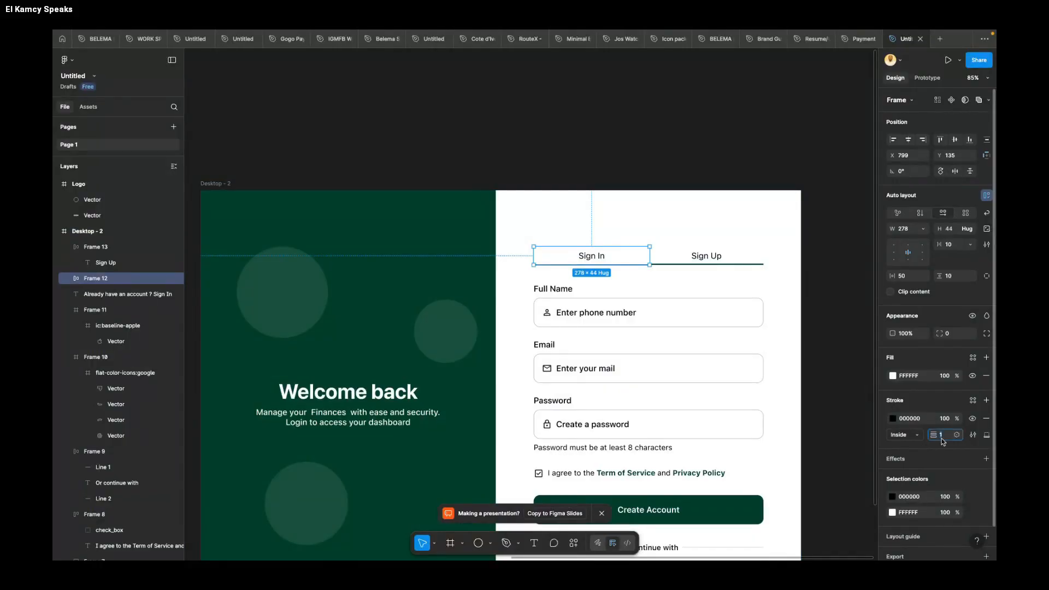
{"action": "left_click", "coordinate": [942, 435]}
{"action": "type", "text": "3"}
{"action": "key", "text": "Return"}
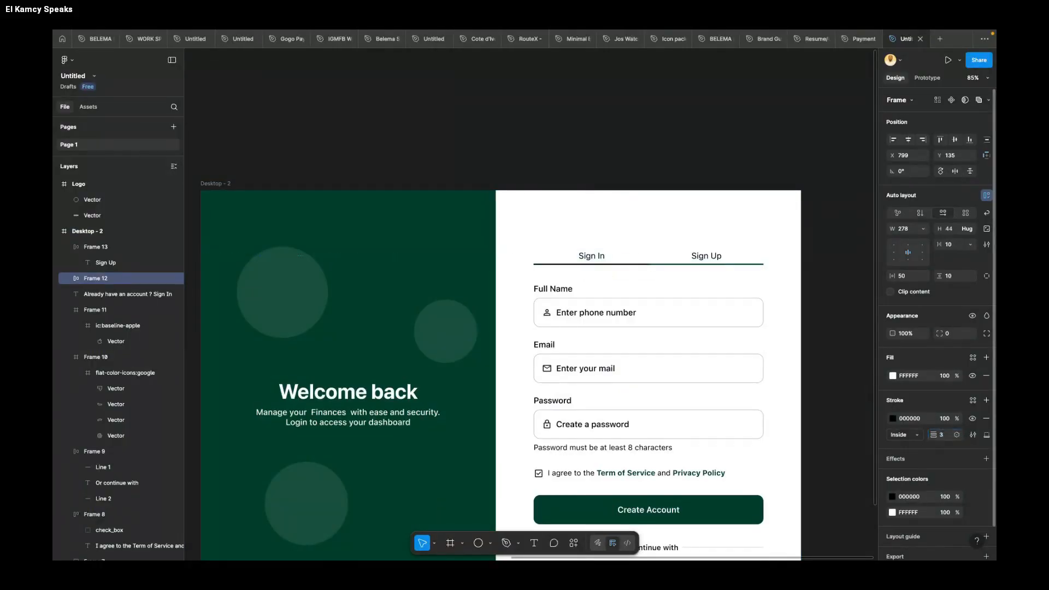
{"action": "left_click", "coordinate": [734, 259]}
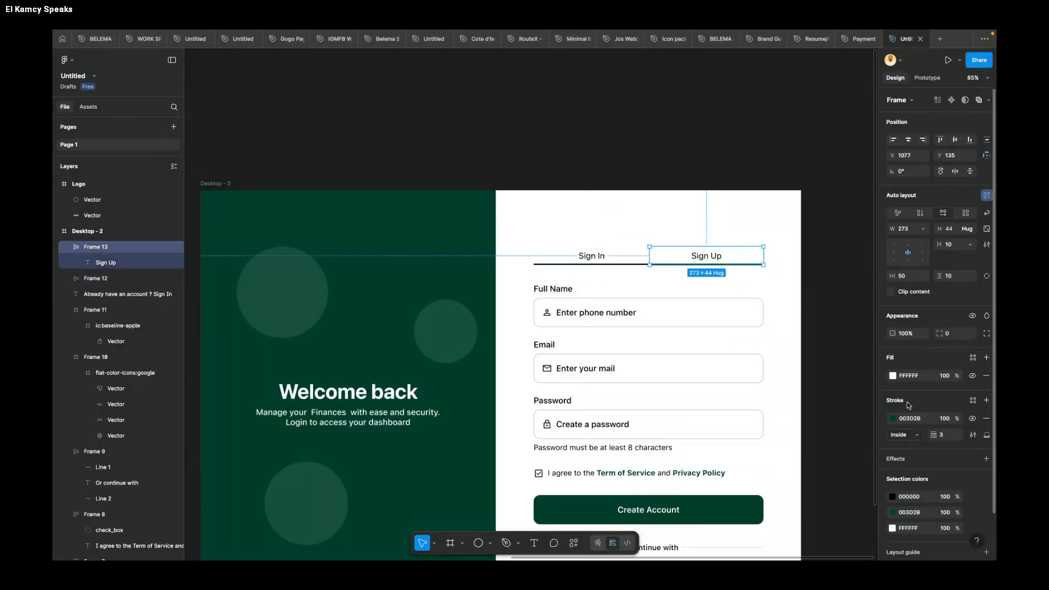
{"action": "type", "text": "1"}
{"action": "key", "text": "Return"}
Step: Set the Sign In tab's stroke color on the duplicated screen to 003D2B
{"action": "left_click", "coordinate": [591, 257]}
{"action": "type", "text": "003D2B"}
{"action": "key", "text": "Return"}
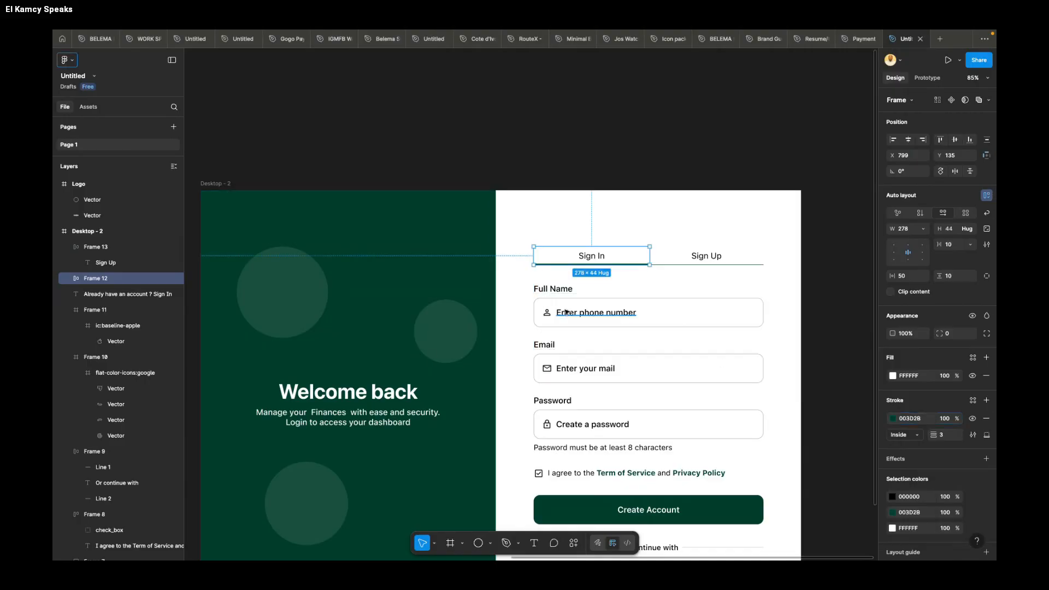
Step: Delete the Full Name label and input field from the duplicated screen
{"action": "scroll", "coordinate": [566, 311], "scroll_direction": "down", "scroll_amount": 5}
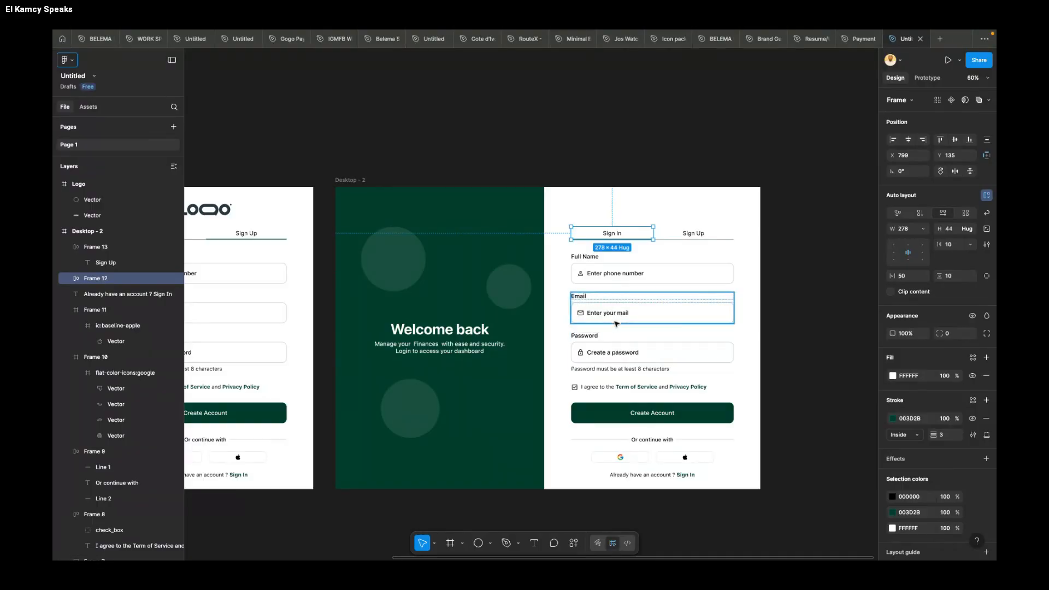
{"action": "left_click", "coordinate": [624, 272]}
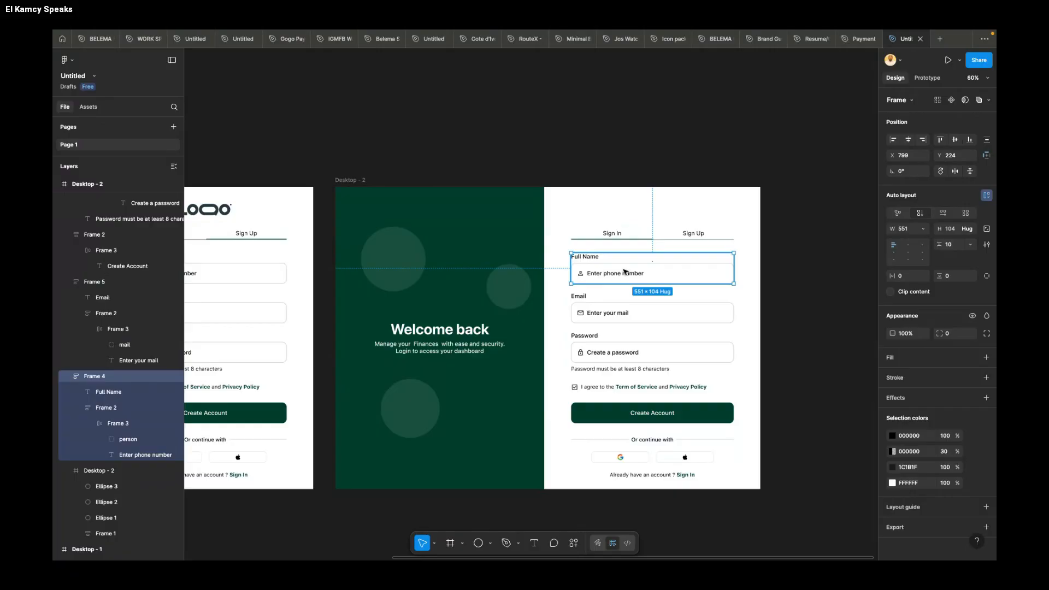
{"action": "key", "text": "Delete"}
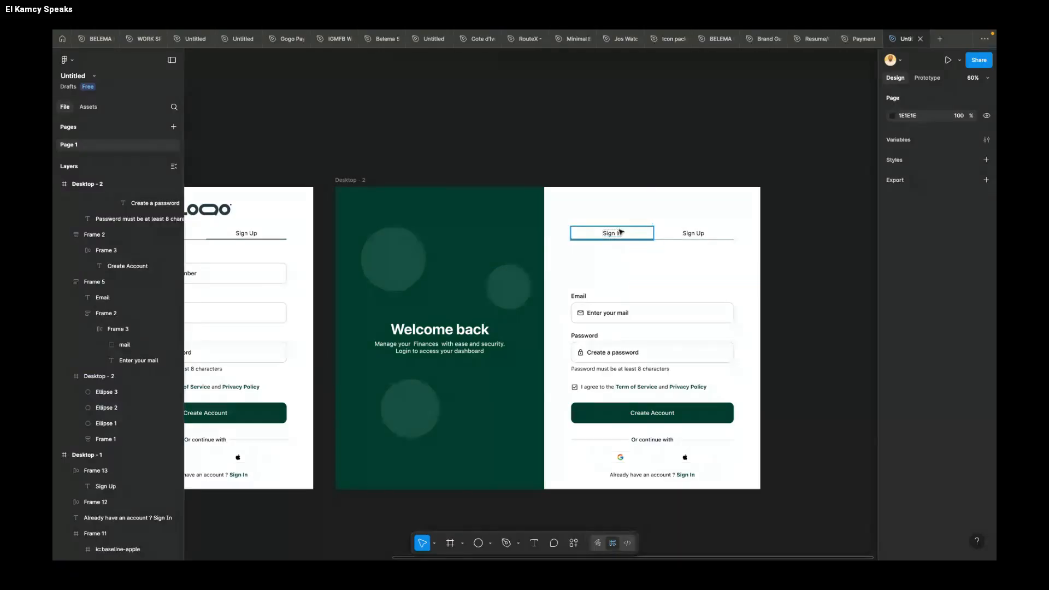
Step: Move all remaining form elements below the tabs up together to fill the space of the deleted Full Name field
{"action": "left_click_drag", "start_coordinate": [790, 278], "coordinate": [560, 488]}
{"action": "key", "text": "Up"}
{"action": "key", "text": "Up"}
{"action": "key", "text": "Up"}
{"action": "key", "text": "Up"}
{"action": "key", "text": "Up"}
{"action": "key", "text": "Up"}
{"action": "key", "text": "Up"}
{"action": "key", "text": "Up"}
{"action": "key", "text": "Up"}
{"action": "key", "text": "Up"}
{"action": "key", "text": "Up"}
{"action": "key", "text": "Up"}
{"action": "key", "text": "Up"}
{"action": "key", "text": "Up"}
{"action": "key", "text": "Up"}
{"action": "key", "text": "Up"}
{"action": "key", "text": "Up"}
{"action": "key", "text": "Up"}
{"action": "key", "text": "Up"}
{"action": "key", "text": "Up"}
{"action": "key", "text": "Up"}
{"action": "key", "text": "Up"}
{"action": "key", "text": "Up"}
{"action": "key", "text": "Up"}
{"action": "key", "text": "Up"}
{"action": "key", "text": "Up"}
{"action": "key", "text": "Up"}
{"action": "key", "text": "Up"}
{"action": "key", "text": "Up"}
{"action": "key", "text": "Up"}
{"action": "key", "text": "Up"}
{"action": "key", "text": "Up"}
{"action": "key", "text": "Up"}
{"action": "key", "text": "Up"}
{"action": "key", "text": "Up"}
{"action": "key", "text": "Up"}
{"action": "key", "text": "Up"}
{"action": "key", "text": "Up"}
{"action": "key", "text": "Up"}
{"action": "key", "text": "Up"}
{"action": "key", "text": "Up"}
{"action": "key", "text": "Up"}
{"action": "key", "text": "Up"}
{"action": "key", "text": "Up"}
{"action": "key", "text": "Up"}
{"action": "key", "text": "Up"}
{"action": "key", "text": "Up"}
{"action": "key", "text": "Up"}
{"action": "key", "text": "Up"}
{"action": "key", "text": "Up"}
{"action": "key", "text": "Up"}
{"action": "key", "text": "Up"}
{"action": "key", "text": "Up"}
{"action": "key", "text": "Up"}
{"action": "key", "text": "Up"}
{"action": "key", "text": "Up"}
{"action": "key", "text": "Up"}
{"action": "key", "text": "Up"}
{"action": "key", "text": "Up"}
{"action": "key", "text": "Up"}
{"action": "key", "text": "Up"}
{"action": "key", "text": "Up"}
{"action": "key", "text": "Up"}
{"action": "key", "text": "Up"}
{"action": "key", "text": "Up"}
{"action": "key", "text": "Up"}
{"action": "key", "text": "Up"}
{"action": "key", "text": "Up"}
{"action": "key", "text": "Up"}
{"action": "key", "text": "Up"}
{"action": "key", "text": "Up"}
{"action": "key", "text": "Up"}
{"action": "key", "text": "Up"}
{"action": "key", "text": "Up"}
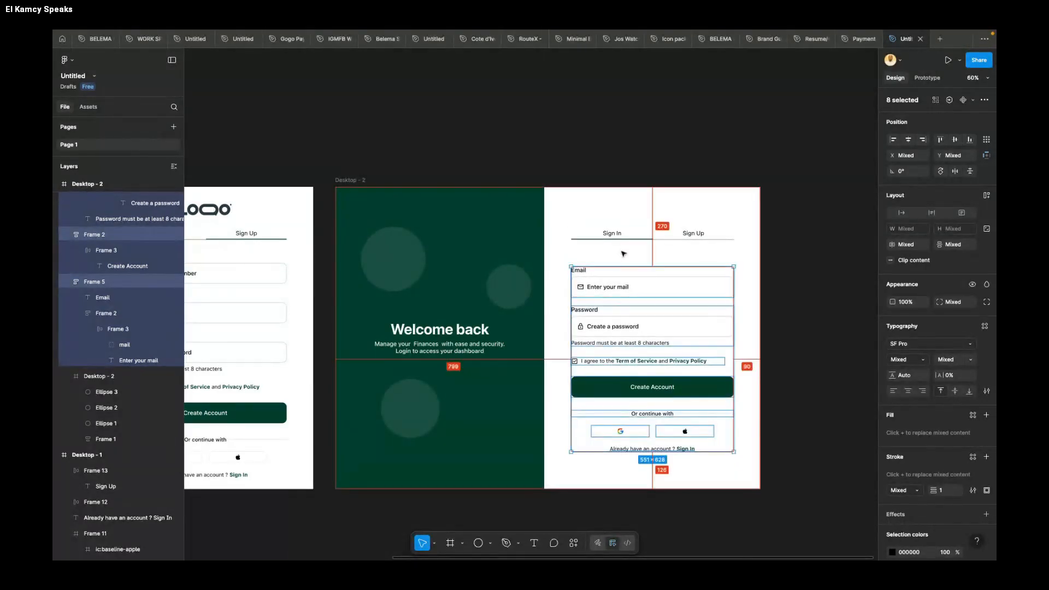
{"action": "key", "text": "Up"}
{"action": "key", "text": "Up"}
{"action": "key", "text": "Up"}
{"action": "key", "text": "Up"}
{"action": "key", "text": "Up"}
{"action": "key", "text": "Up"}
{"action": "key", "text": "Up"}
{"action": "key", "text": "Up"}
{"action": "key", "text": "Up"}
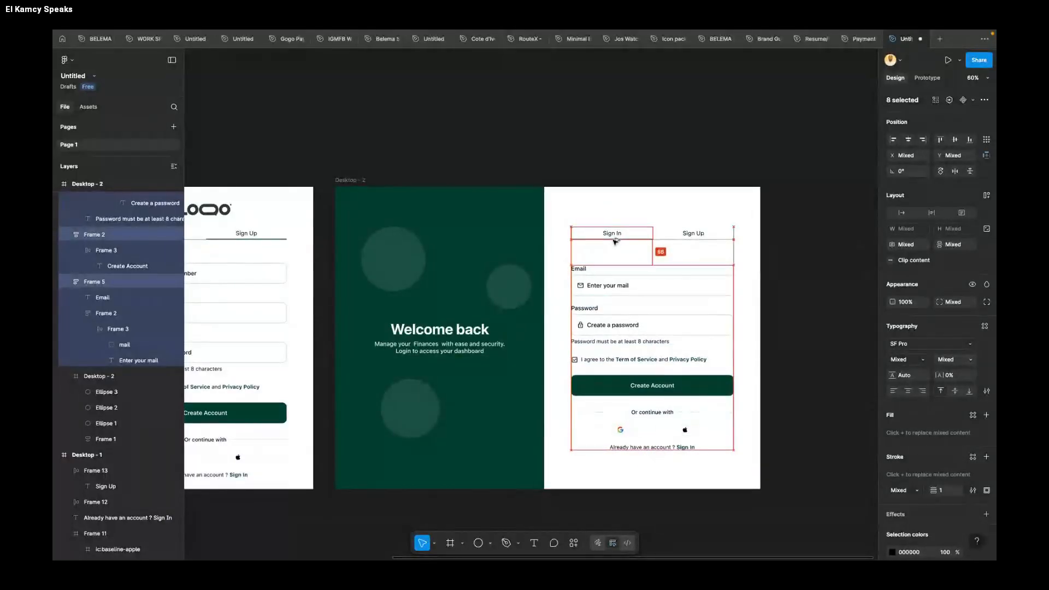
{"action": "key", "text": "Up"}
{"action": "key", "text": "Up"}
{"action": "key", "text": "Up"}
{"action": "key", "text": "Up"}
{"action": "key", "text": "Up"}
{"action": "key", "text": "Up"}
{"action": "key", "text": "Up"}
{"action": "key", "text": "Up"}
{"action": "key", "text": "Up"}
{"action": "key", "text": "Up"}
{"action": "key", "text": "Up"}
{"action": "key", "text": "Up"}
{"action": "key", "text": "Up"}
{"action": "key", "text": "Up"}
{"action": "key", "text": "Up"}
{"action": "key", "text": "Up"}
{"action": "key", "text": "Up"}
{"action": "key", "text": "Up"}
{"action": "key", "text": "Up"}
{"action": "key", "text": "Up"}
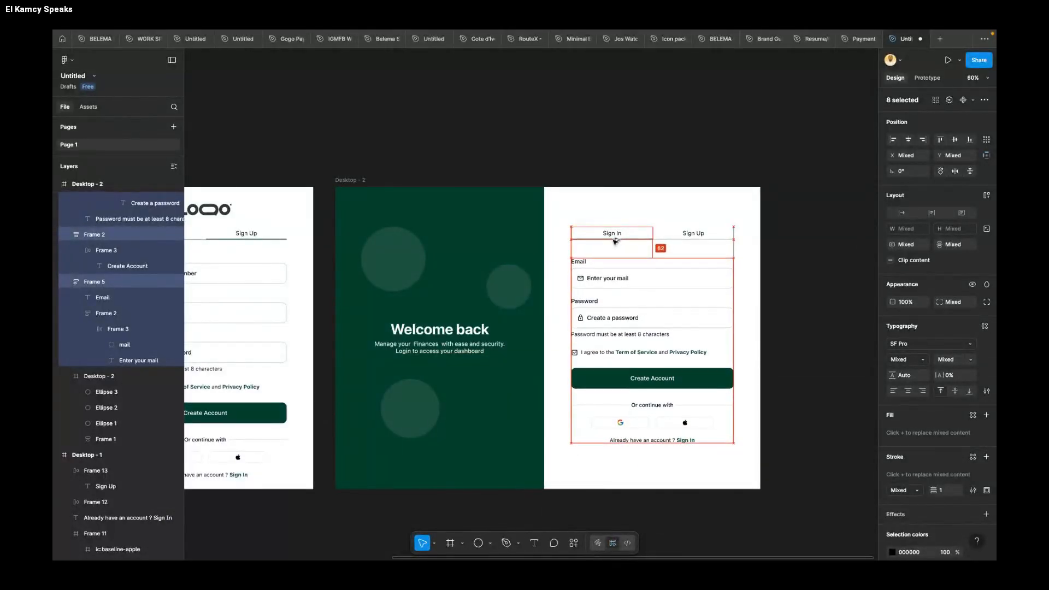
{"action": "key", "text": "Up"}
{"action": "key", "text": "Up"}
{"action": "key", "text": "Up"}
{"action": "key", "text": "Up"}
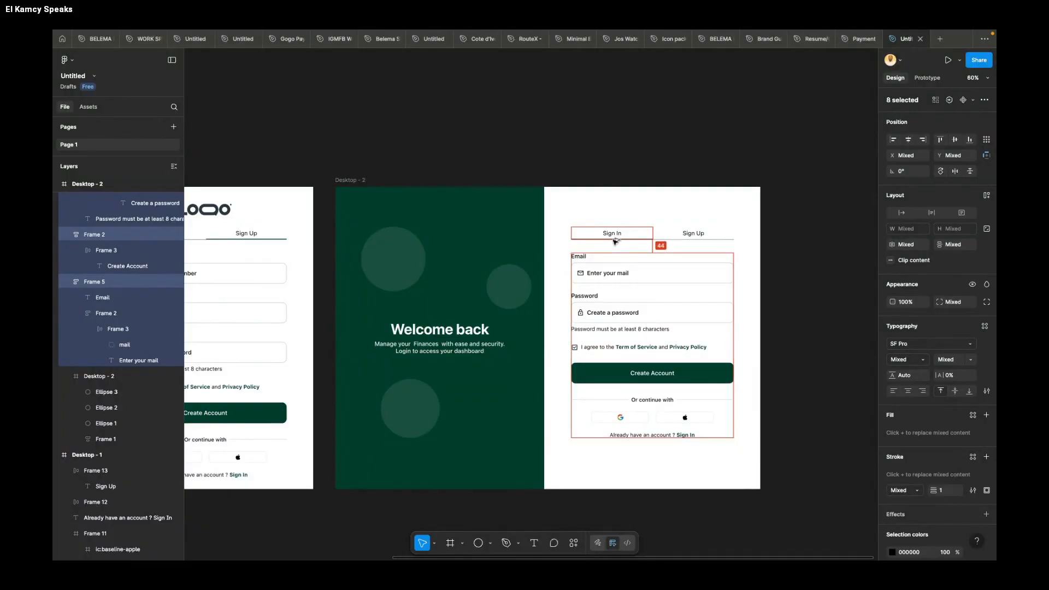
{"action": "left_click", "coordinate": [822, 252]}
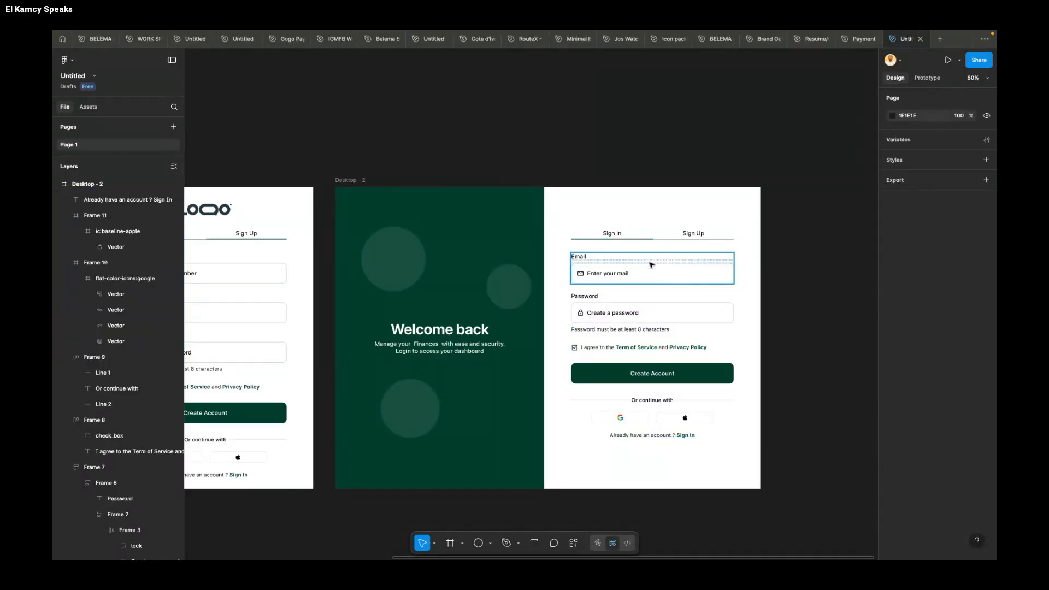
Step: Set the "Enter your mail" placeholder on the duplicated screen to the Regular font weight
{"action": "double_click", "coordinate": [623, 273]}
{"action": "left_click", "coordinate": [908, 331]}
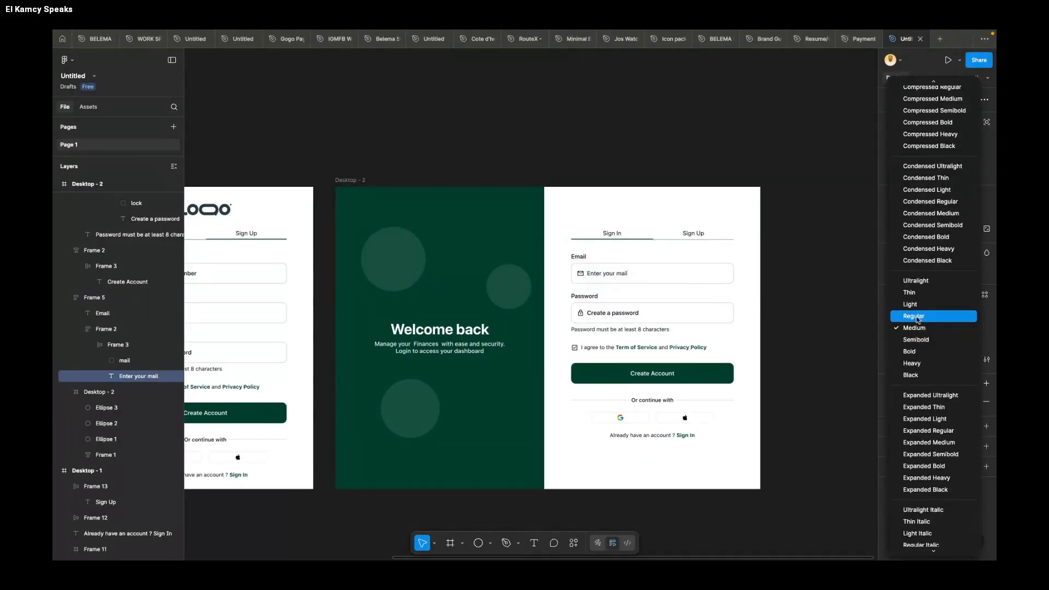
{"action": "left_click", "coordinate": [913, 316]}
Step: On the original sign-up screen, set the "Enter phone number" and "Enter your mail" placeholders to the Regular font weight
{"action": "scroll", "coordinate": [487, 279], "scroll_direction": "left", "scroll_amount": 5}
{"action": "double_click", "coordinate": [432, 276]}
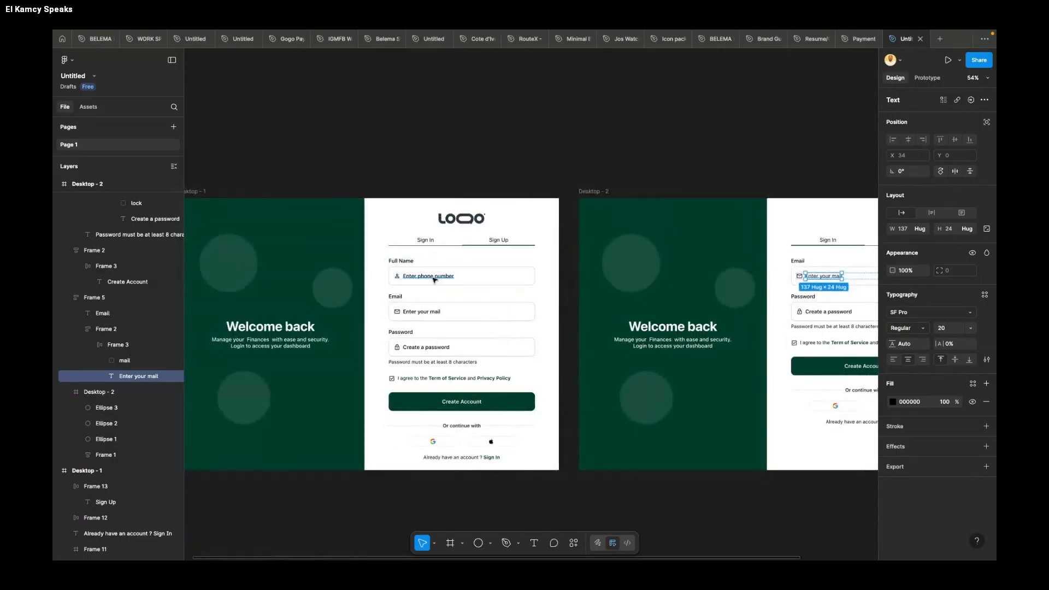
{"action": "left_click", "coordinate": [907, 330]}
{"action": "left_click", "coordinate": [913, 315]}
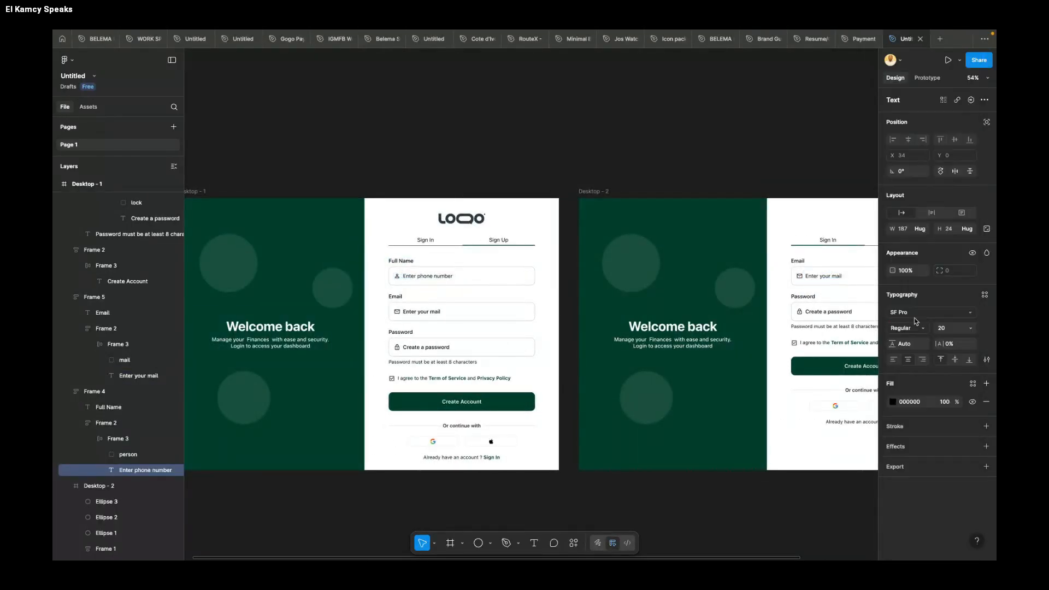
{"action": "double_click", "coordinate": [427, 312]}
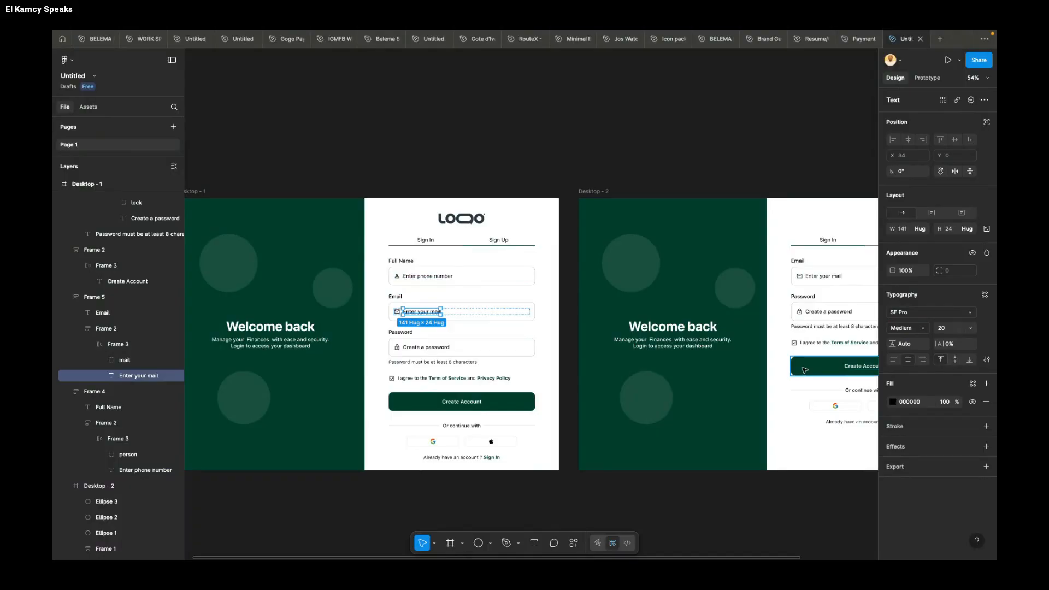
{"action": "left_click", "coordinate": [907, 330]}
{"action": "left_click", "coordinate": [913, 316]}
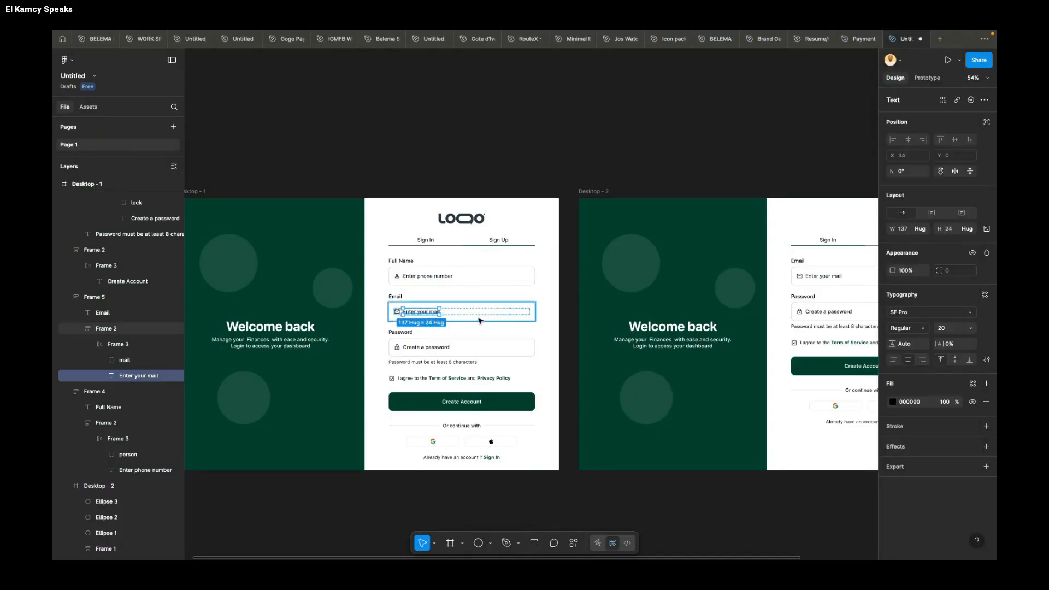
Step: Set the "Create a password" placeholder on the original sign-up screen to the Regular font weight
{"action": "double_click", "coordinate": [435, 348]}
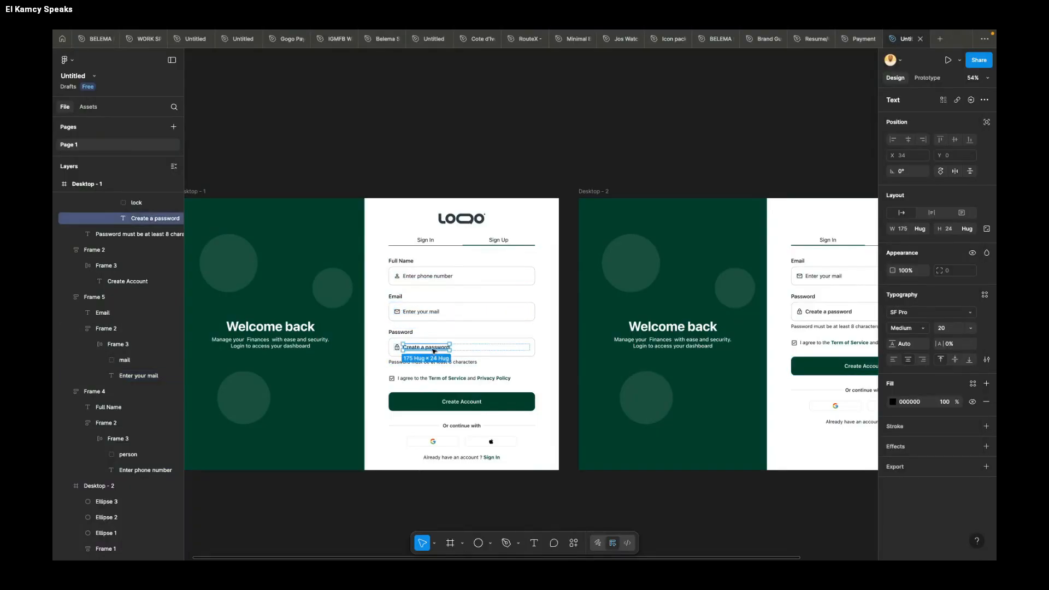
{"action": "left_click", "coordinate": [907, 328]}
{"action": "left_click", "coordinate": [918, 316]}
Step: Delete the "Password must be at least 8 characters" hint from the duplicated sign-in screen
{"action": "scroll", "coordinate": [565, 271], "scroll_direction": "right", "scroll_amount": 5}
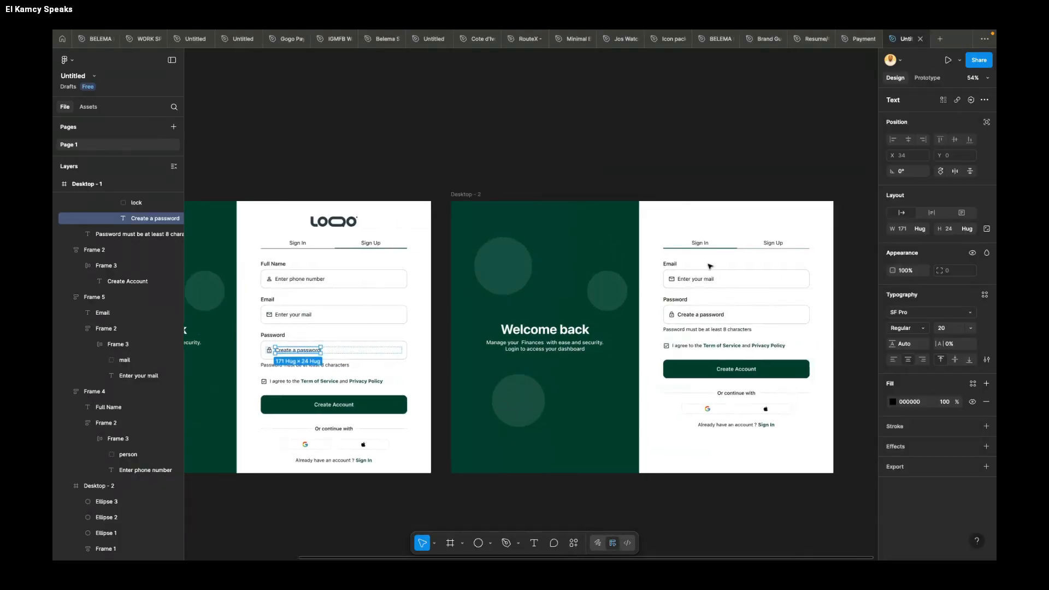
{"action": "scroll", "coordinate": [565, 271], "scroll_direction": "up", "scroll_amount": 3}
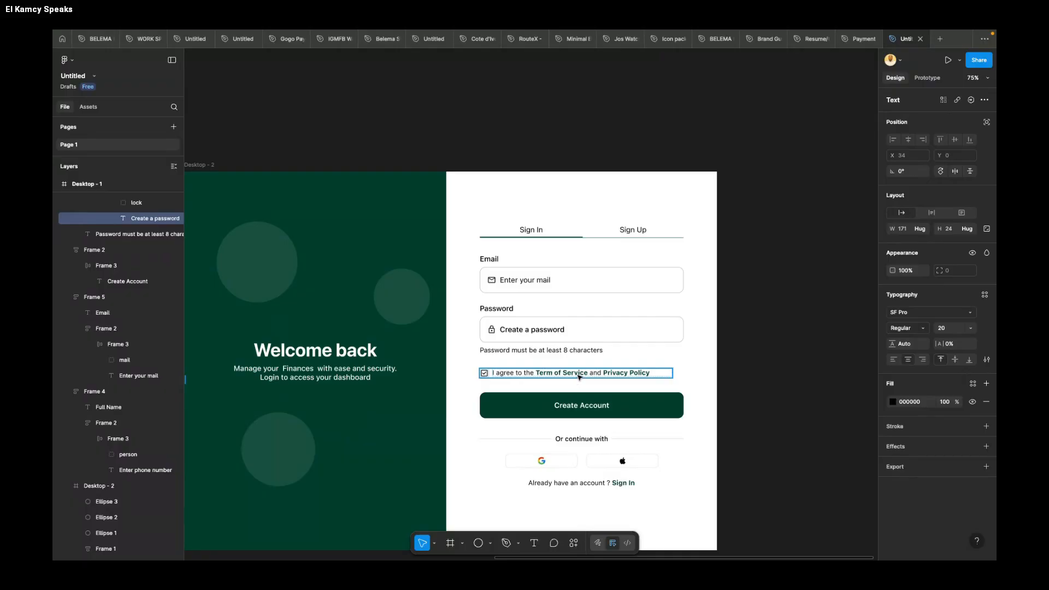
{"action": "left_click", "coordinate": [571, 351]}
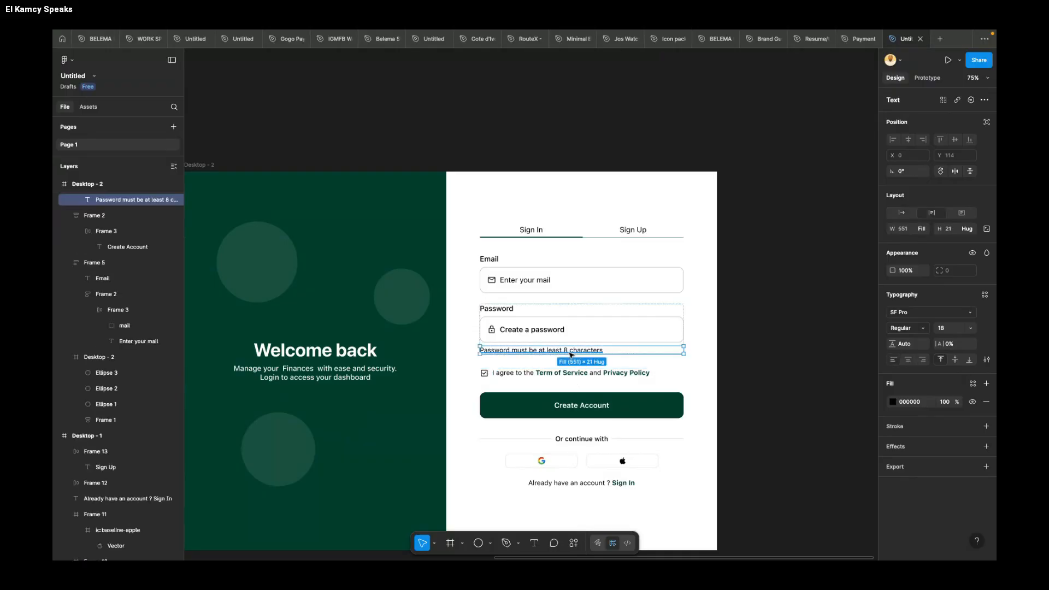
{"action": "key", "text": "Delete"}
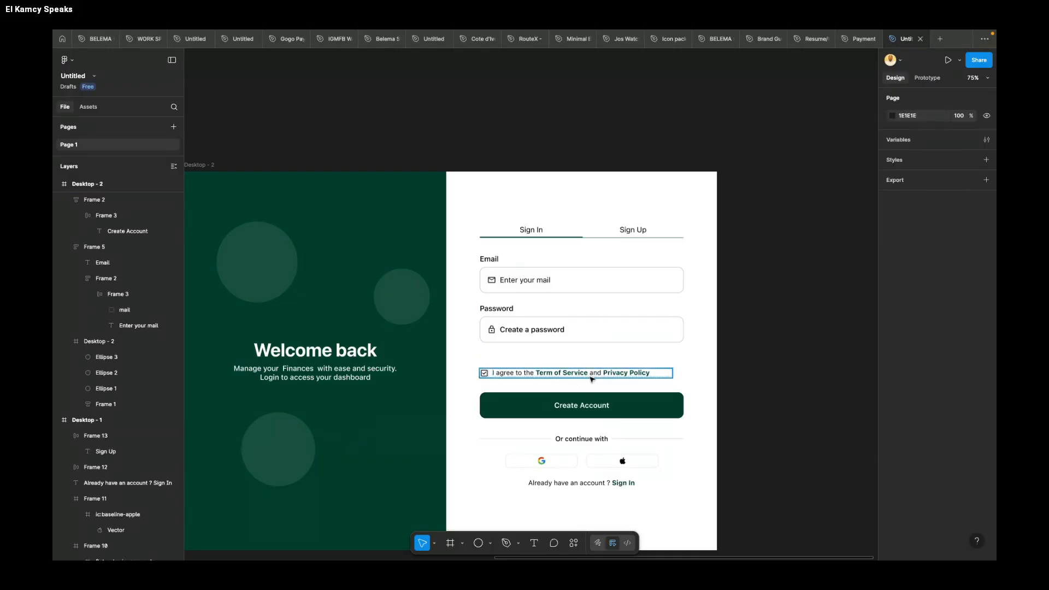
Step: Replace the terms agreement text beside the checkbox on the sign-in screen with "Remember me for 30 days"
{"action": "left_click", "coordinate": [588, 376]}
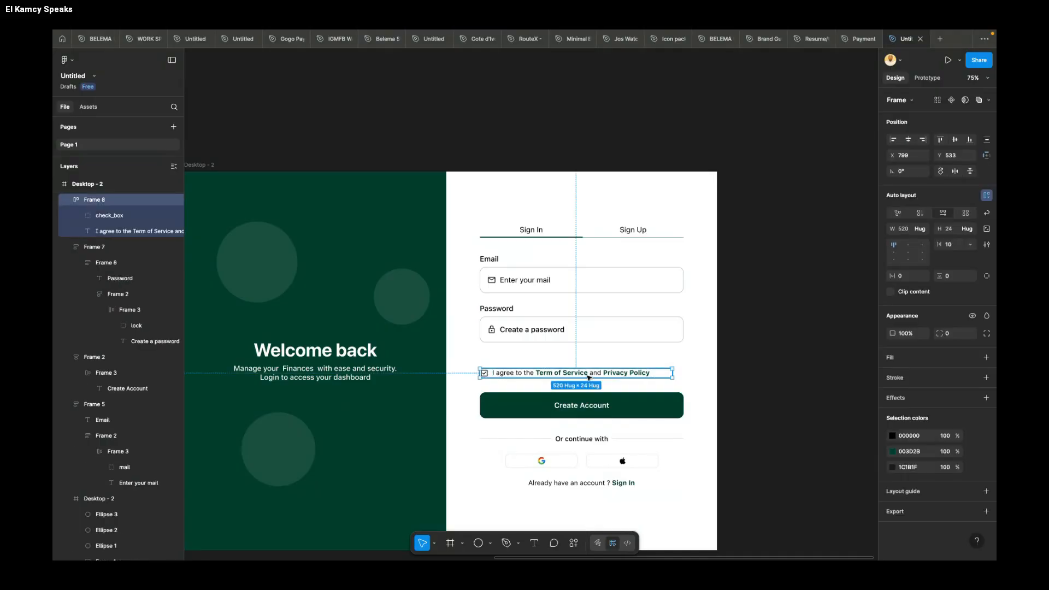
{"action": "double_click", "coordinate": [586, 376]}
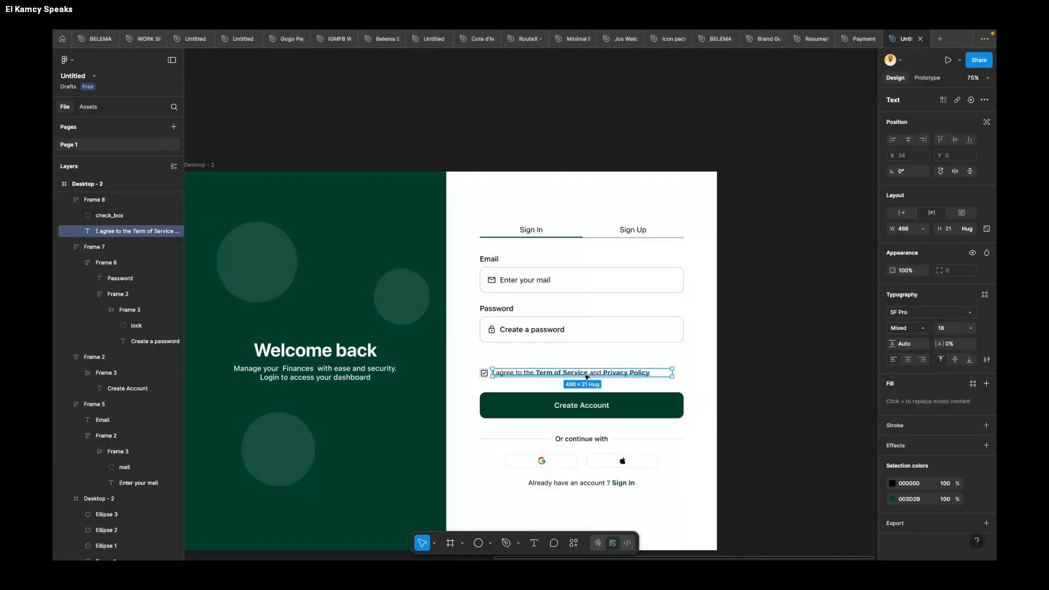
{"action": "double_click", "coordinate": [587, 377]}
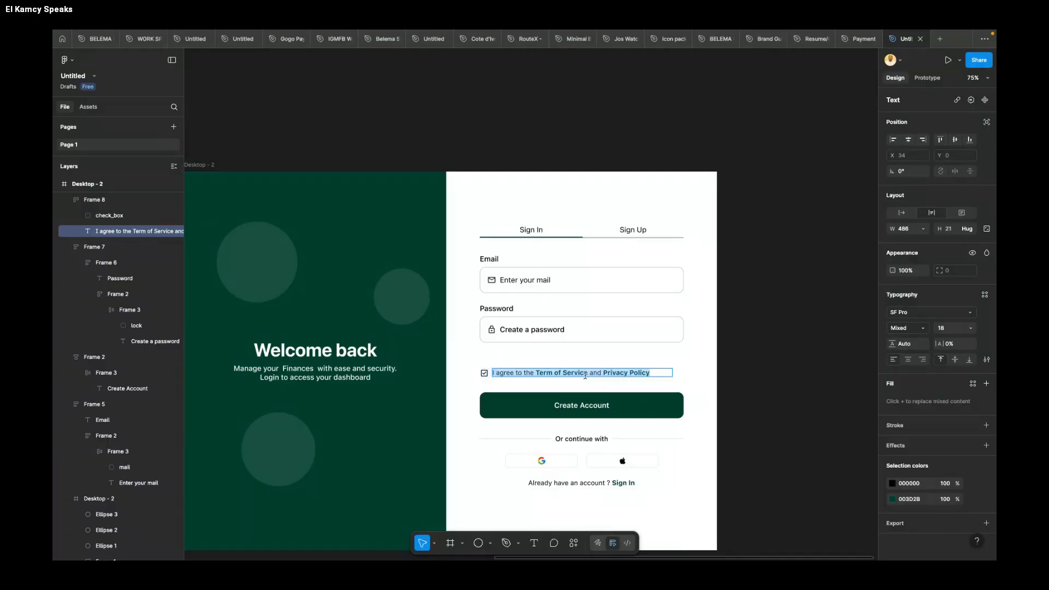
{"action": "type", "text": "Rem"}
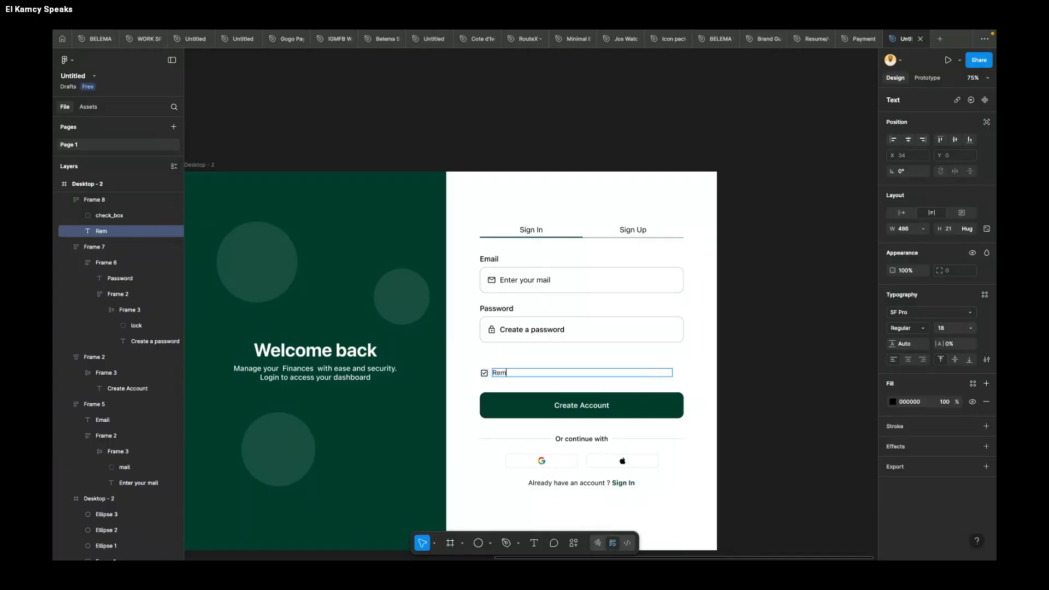
{"action": "type", "text": "ember me for 30 days"}
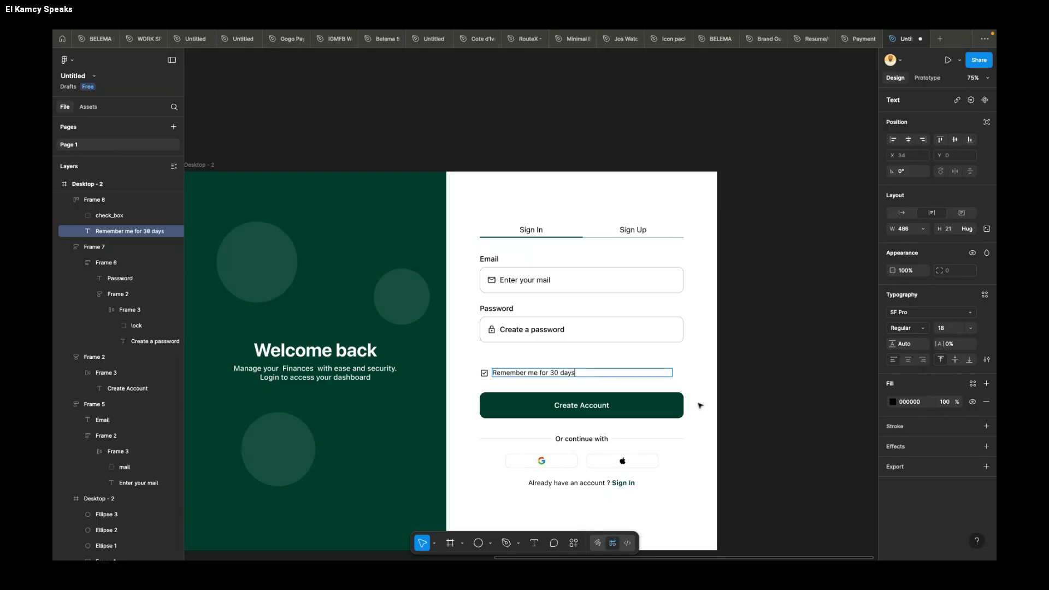
{"action": "left_click", "coordinate": [762, 415]}
Step: Move the "Remember me for 30 days" checkbox row up to Y 482, just below the password field
{"action": "left_click", "coordinate": [550, 342]}
{"action": "left_click", "coordinate": [540, 373]}
{"action": "left_click_drag", "start_coordinate": [540, 373], "coordinate": [548, 334]}
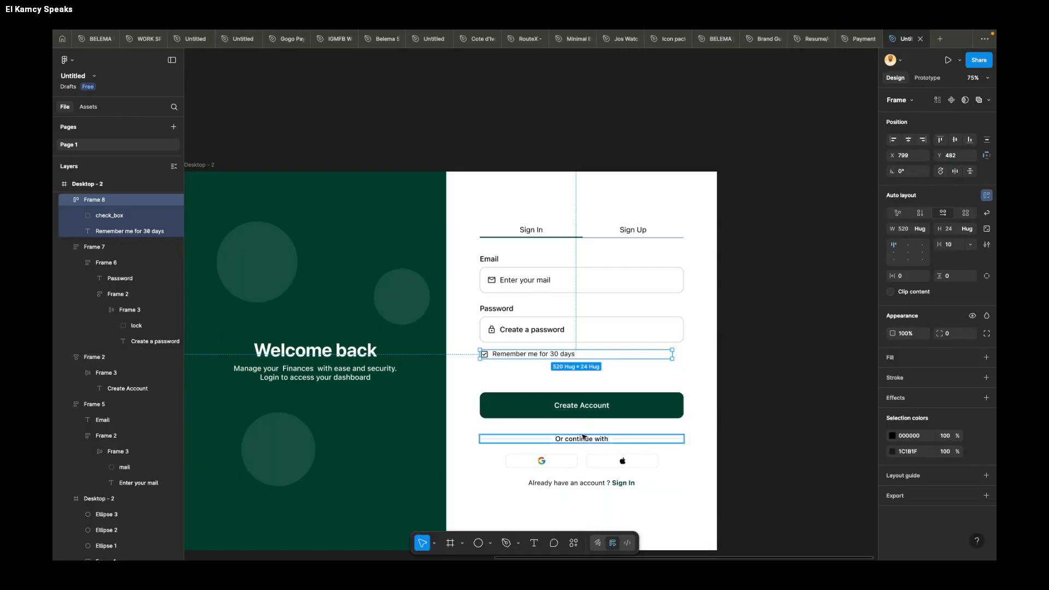
{"action": "left_click", "coordinate": [737, 381]}
Step: Move the Create Account button, divider, social buttons and account prompt up together, closer to the "Remember me" row
{"action": "left_click_drag", "start_coordinate": [730, 379], "coordinate": [479, 499]}
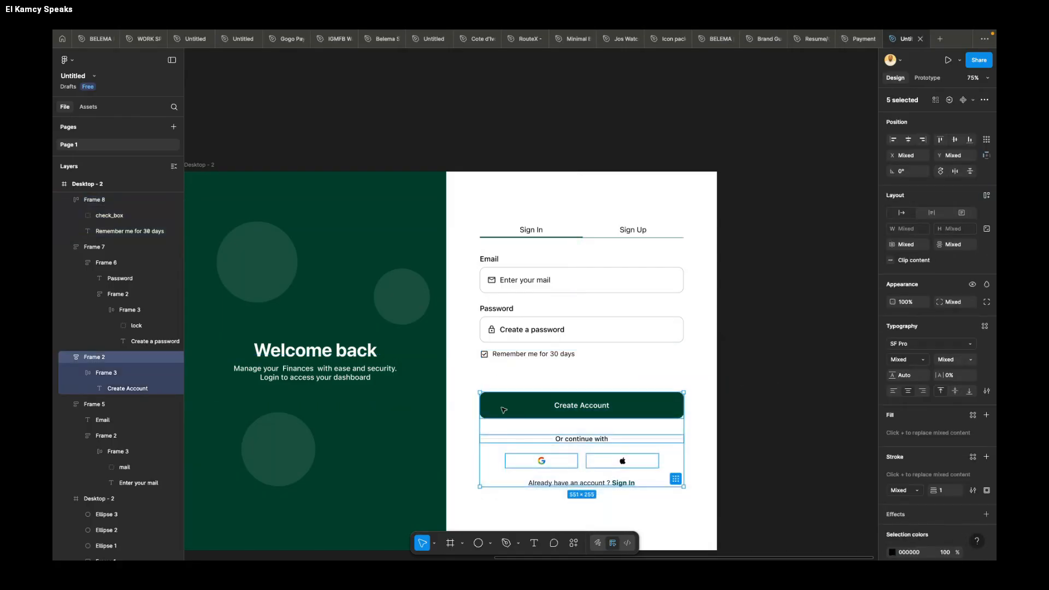
{"action": "key", "text": "alt"}
{"action": "key", "text": "alt+Up"}
{"action": "key", "text": "alt+Up"}
{"action": "key", "text": "alt+Up"}
{"action": "key", "text": "alt+Up"}
{"action": "key", "text": "alt+Up"}
{"action": "key", "text": "alt+Up"}
{"action": "key", "text": "alt+Up"}
{"action": "key", "text": "alt+Up"}
{"action": "key", "text": "alt+Up"}
{"action": "key", "text": "alt+Up"}
{"action": "key", "text": "alt+Up"}
{"action": "key", "text": "alt+Up"}
{"action": "key", "text": "alt+Up"}
{"action": "key", "text": "alt+Up"}
{"action": "key", "text": "alt+Up"}
{"action": "key", "text": "alt+Up"}
{"action": "key", "text": "alt+Up"}
{"action": "key", "text": "alt+Up"}
{"action": "key", "text": "alt+Up"}
{"action": "key", "text": "alt+Up"}
{"action": "key", "text": "alt+Up"}
{"action": "key", "text": "alt+Up"}
{"action": "key", "text": "alt+Up"}
{"action": "key", "text": "alt+Up"}
{"action": "key", "text": "alt+Up"}
{"action": "key", "text": "alt+Up"}
{"action": "key", "text": "alt+Up"}
{"action": "key", "text": "alt+Up"}
{"action": "key", "text": "alt+Up"}
{"action": "key", "text": "alt+Up"}
{"action": "key", "text": "alt+Up"}
{"action": "key", "text": "alt+Up"}
{"action": "key", "text": "alt+Up"}
{"action": "key", "text": "alt+Up"}
{"action": "key", "text": "alt+Up"}
{"action": "key", "text": "alt+Up"}
{"action": "key", "text": "alt+Up"}
{"action": "key", "text": "alt+Up"}
{"action": "key", "text": "alt+Up"}
{"action": "key", "text": "alt+Up"}
{"action": "key", "text": "alt+Up"}
{"action": "key", "text": "alt+Up"}
{"action": "key", "text": "alt+Up"}
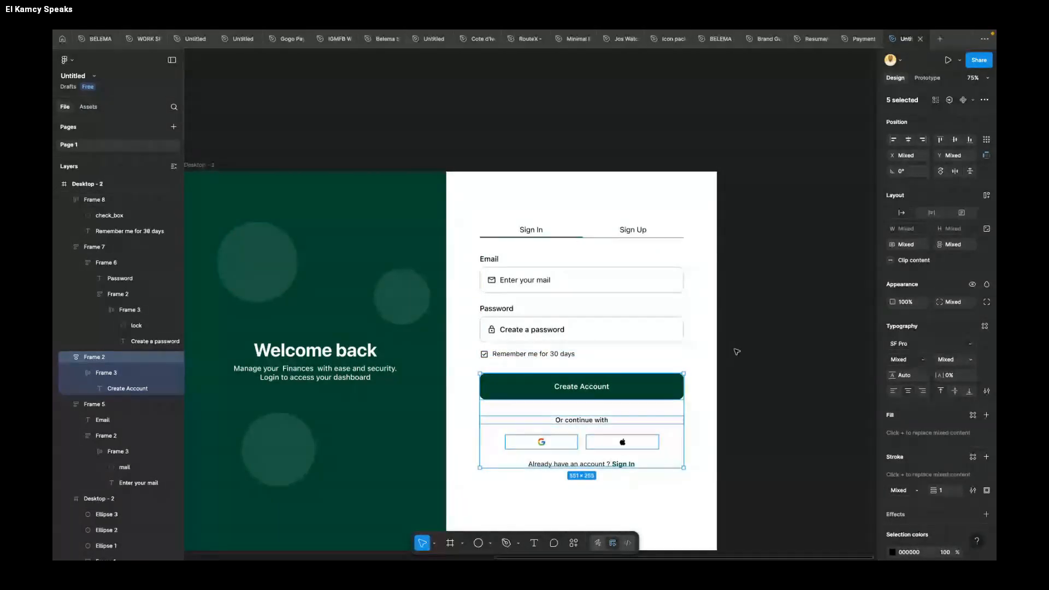
Step: Group the tabs and all form elements on the sign-in screen and center the group vertically in the frame
{"action": "left_click", "coordinate": [761, 231]}
{"action": "left_click_drag", "start_coordinate": [749, 190], "coordinate": [491, 371]}
{"action": "left_click_drag", "start_coordinate": [490, 406], "coordinate": [475, 501]}
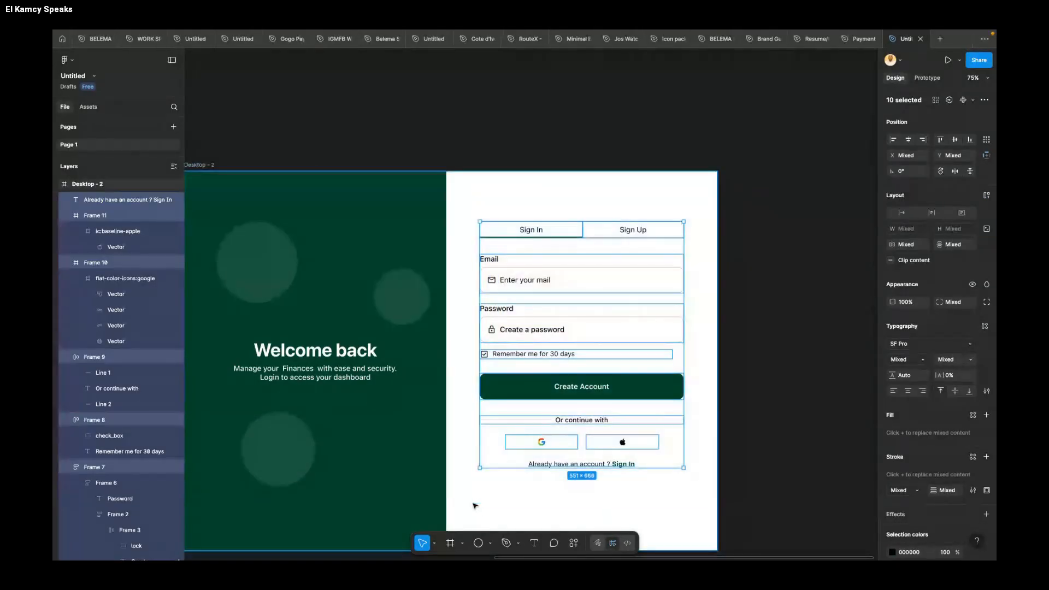
{"action": "key", "text": "ctrl+g"}
{"action": "left_click", "coordinate": [955, 140]}
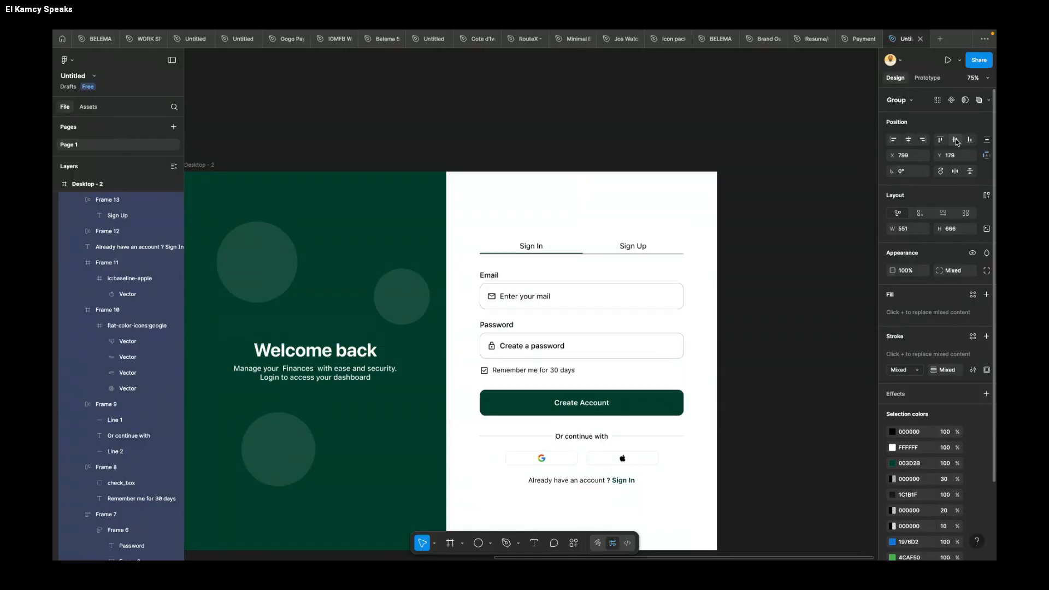
{"action": "left_click", "coordinate": [774, 263]}
Step: Ungroup the centered form group on the sign-in screen
{"action": "scroll", "coordinate": [773, 263], "scroll_direction": "down", "scroll_amount": 4}
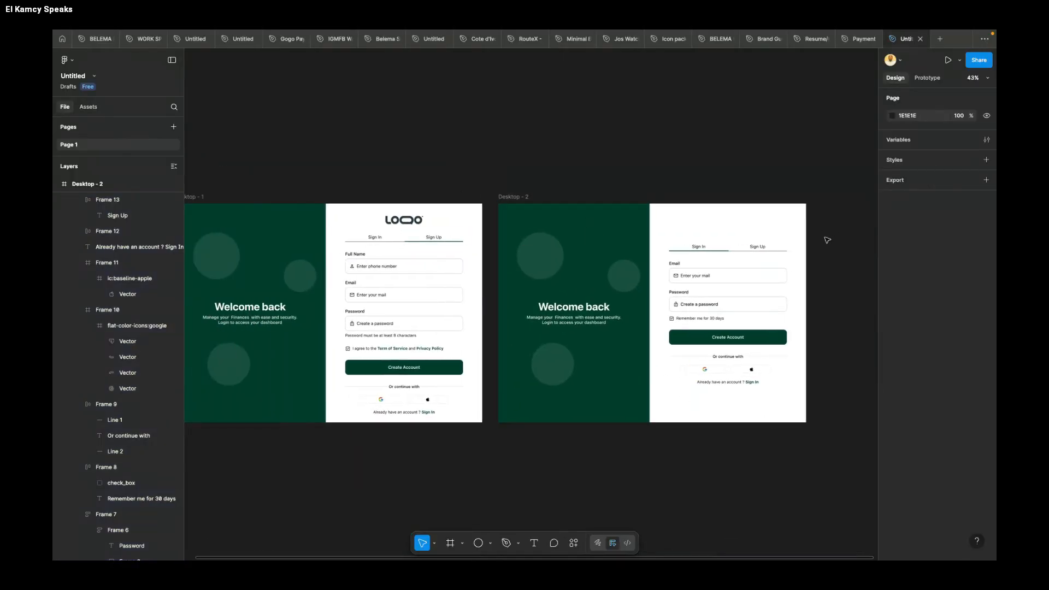
{"action": "left_click", "coordinate": [774, 262]}
{"action": "right_click", "coordinate": [774, 263]}
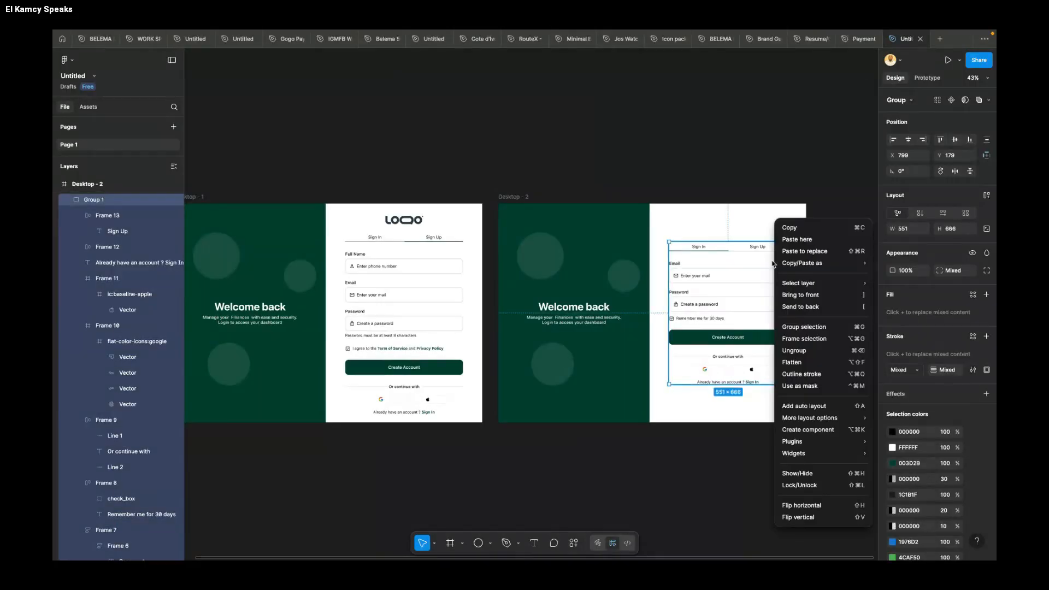
{"action": "left_click", "coordinate": [798, 350]}
{"action": "scroll", "coordinate": [811, 277], "scroll_direction": "up", "scroll_amount": 5}
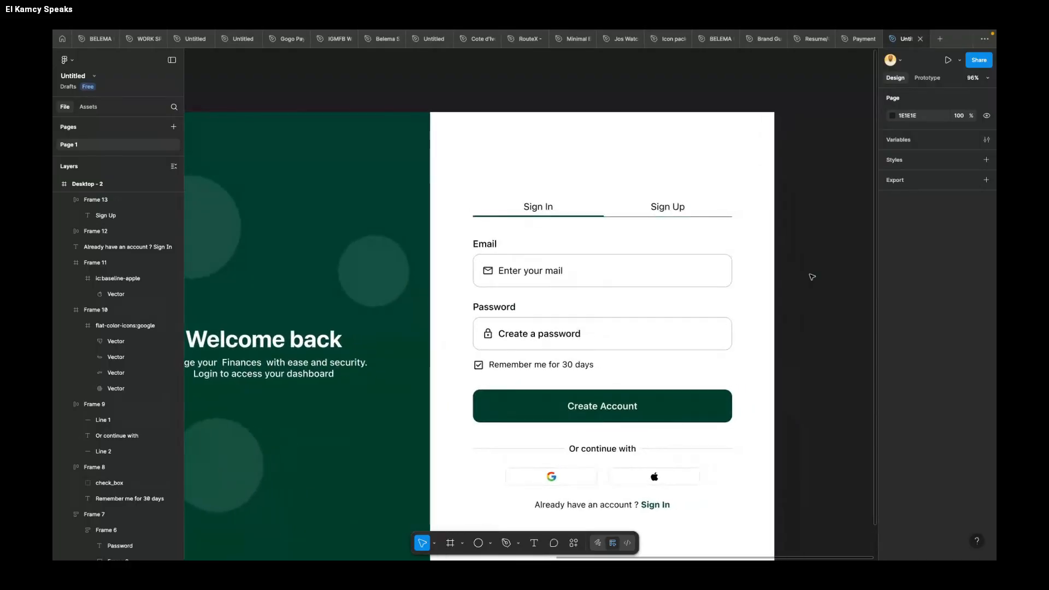
Step: Select the password input on the sign-up screen, run the Material Symbols plugin and search for "eye"
{"action": "scroll", "coordinate": [774, 298], "scroll_direction": "down", "scroll_amount": 5}
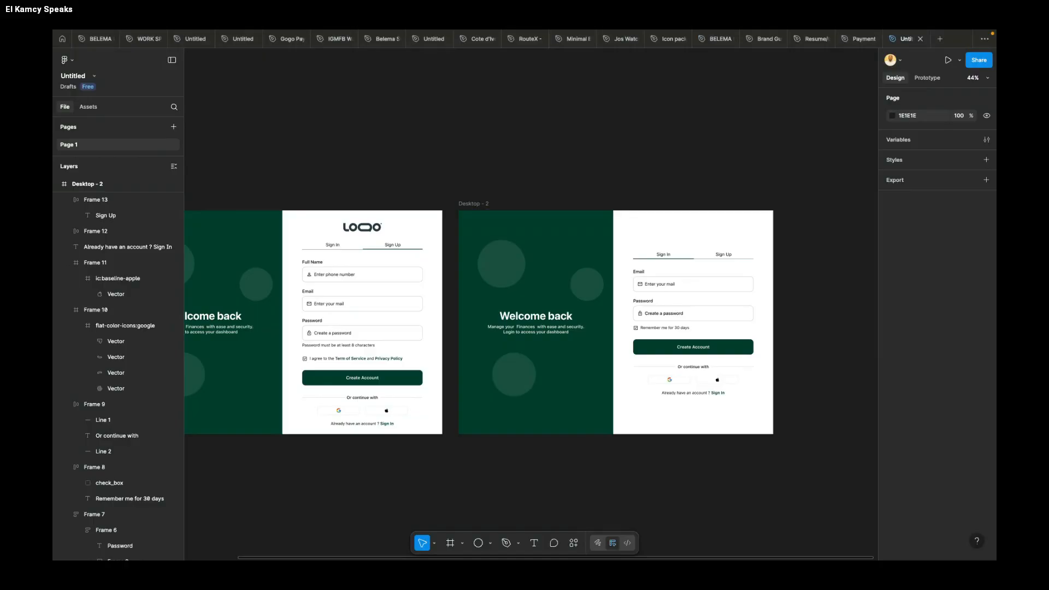
{"action": "left_click", "coordinate": [347, 335], "text": "super"}
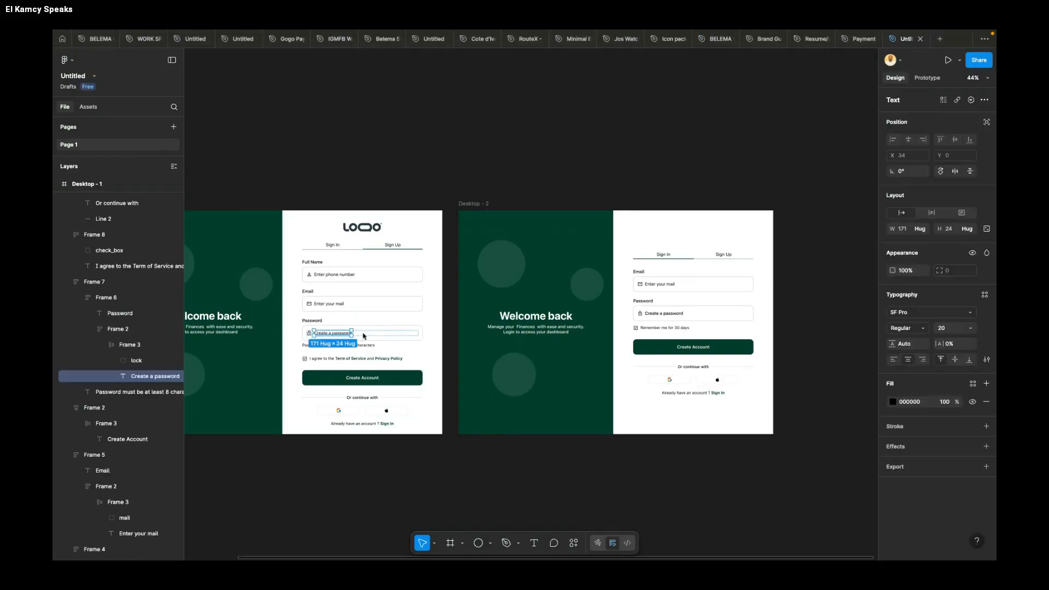
{"action": "left_click", "coordinate": [362, 334], "text": "super"}
{"action": "scroll", "coordinate": [363, 334], "scroll_direction": "up", "scroll_amount": 5}
{"action": "scroll", "coordinate": [360, 335], "scroll_direction": "left", "scroll_amount": 3}
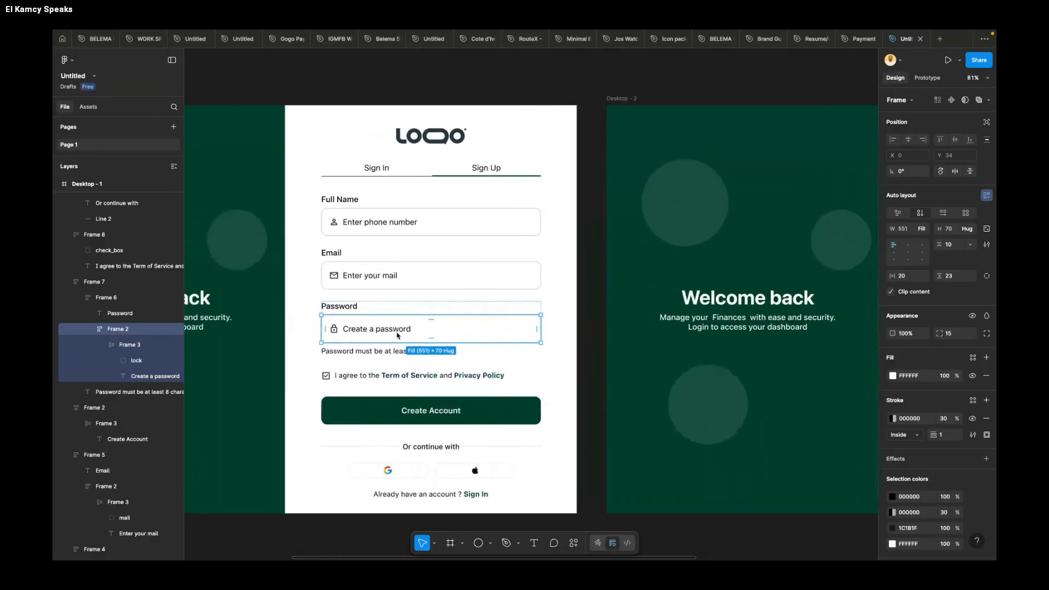
{"action": "right_click", "coordinate": [519, 330]}
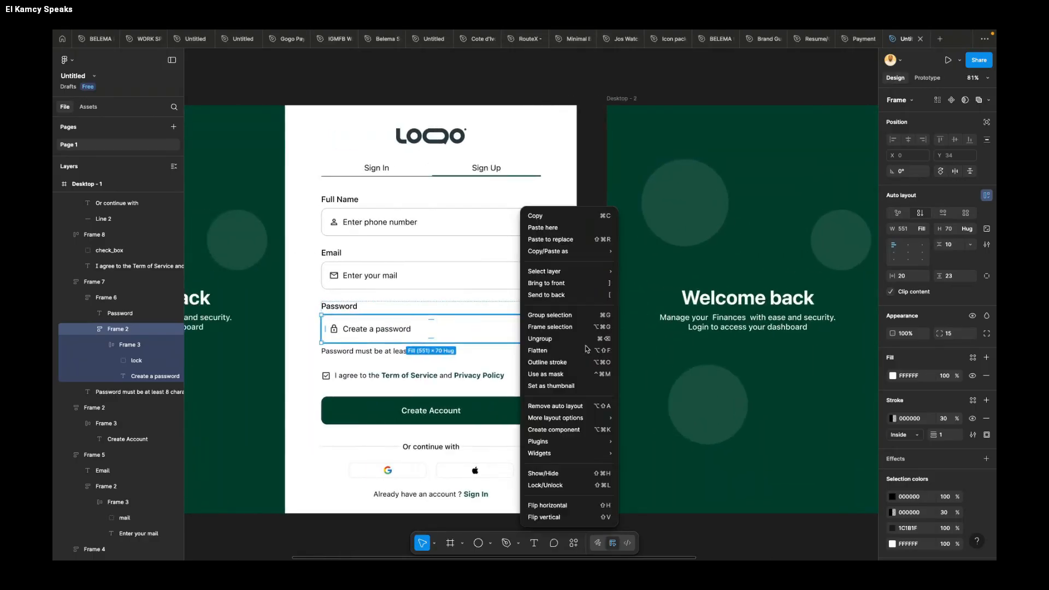
{"action": "mouse_move", "coordinate": [550, 444]}
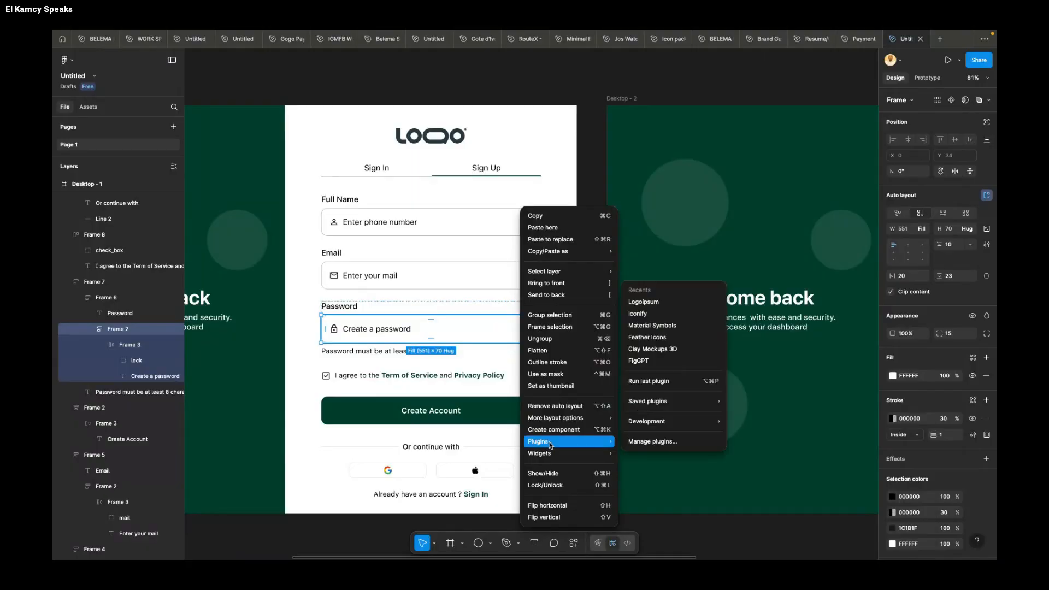
{"action": "left_click", "coordinate": [665, 328]}
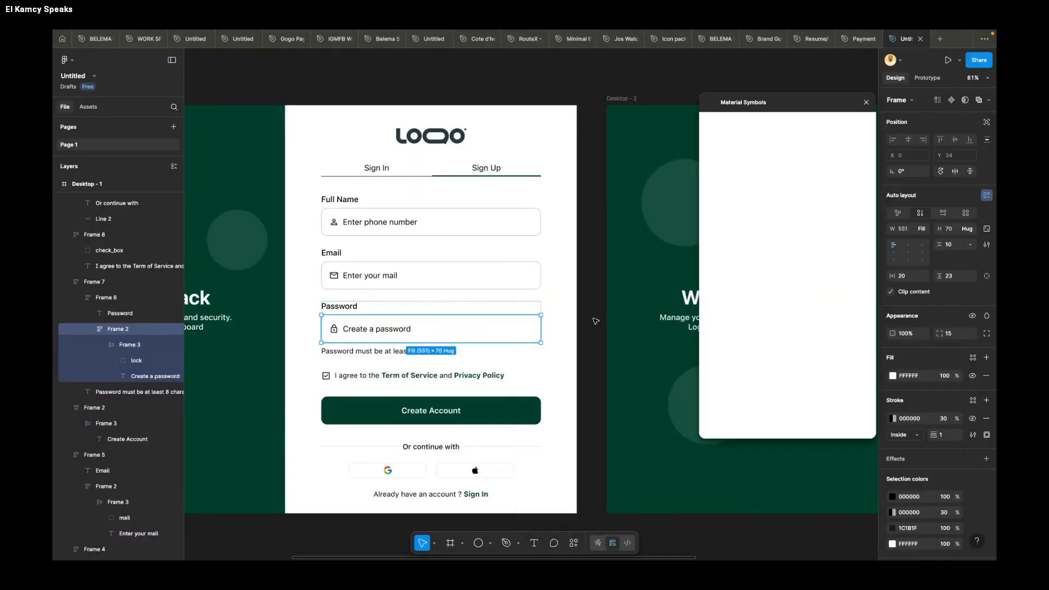
{"action": "scroll", "coordinate": [531, 328], "scroll_direction": "down", "scroll_amount": 2}
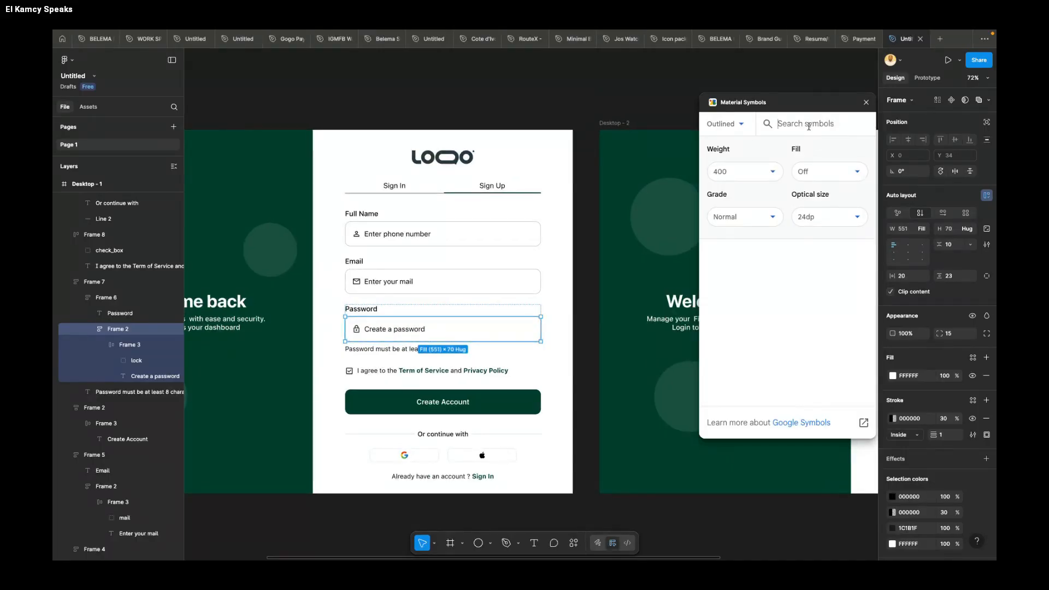
{"action": "type", "text": "eye"}
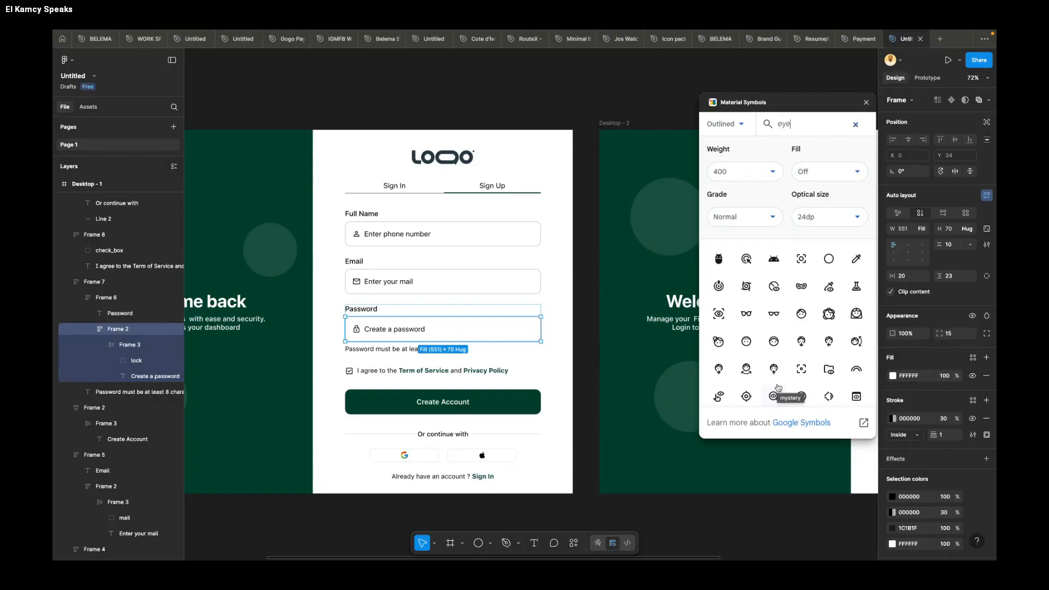
Step: Insert the crossed-out eye icon and place it inside the right end of the sign-up password field
{"action": "scroll", "coordinate": [780, 374], "scroll_direction": "down", "scroll_amount": 3}
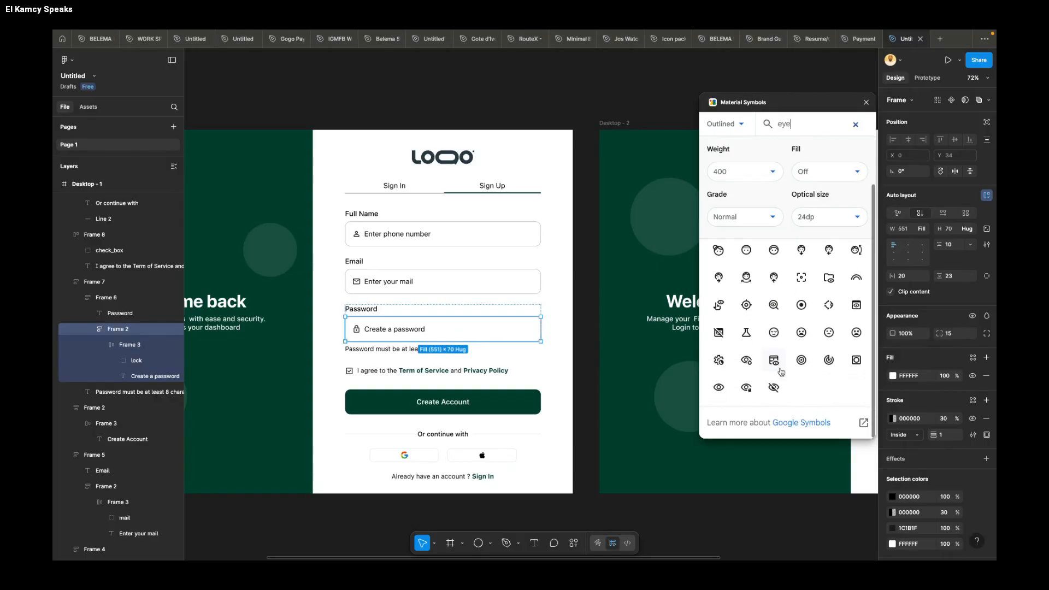
{"action": "left_click", "coordinate": [773, 387]}
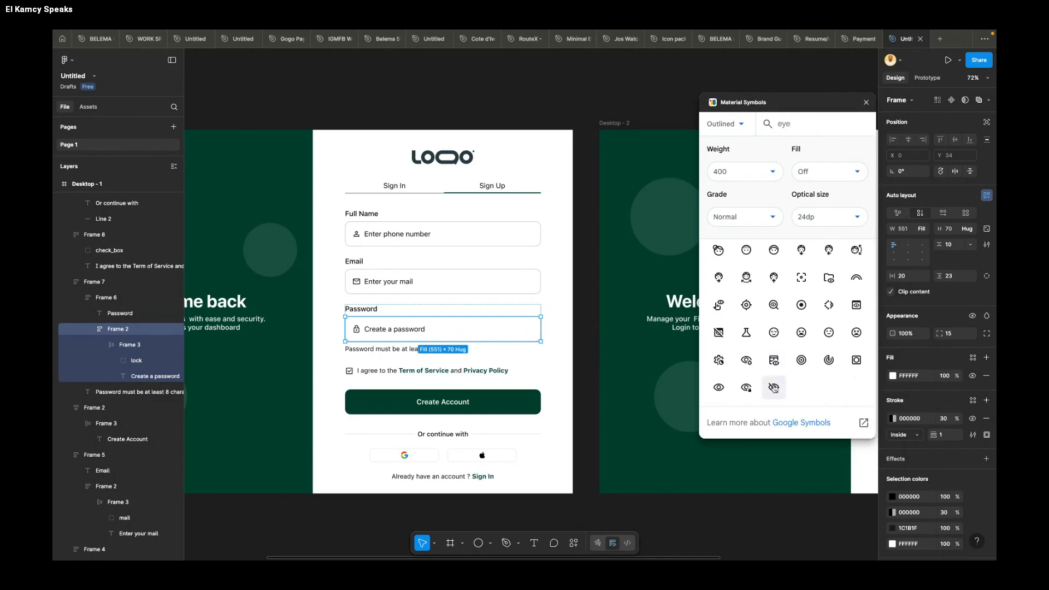
{"action": "left_click_drag", "start_coordinate": [536, 308], "coordinate": [526, 327]}
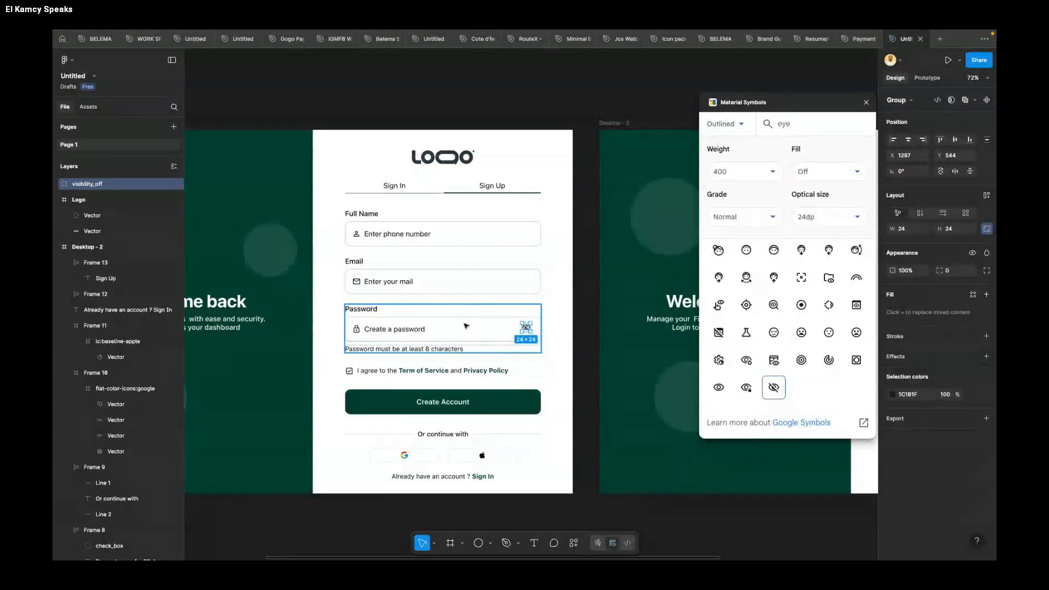
{"action": "left_click", "coordinate": [483, 337]}
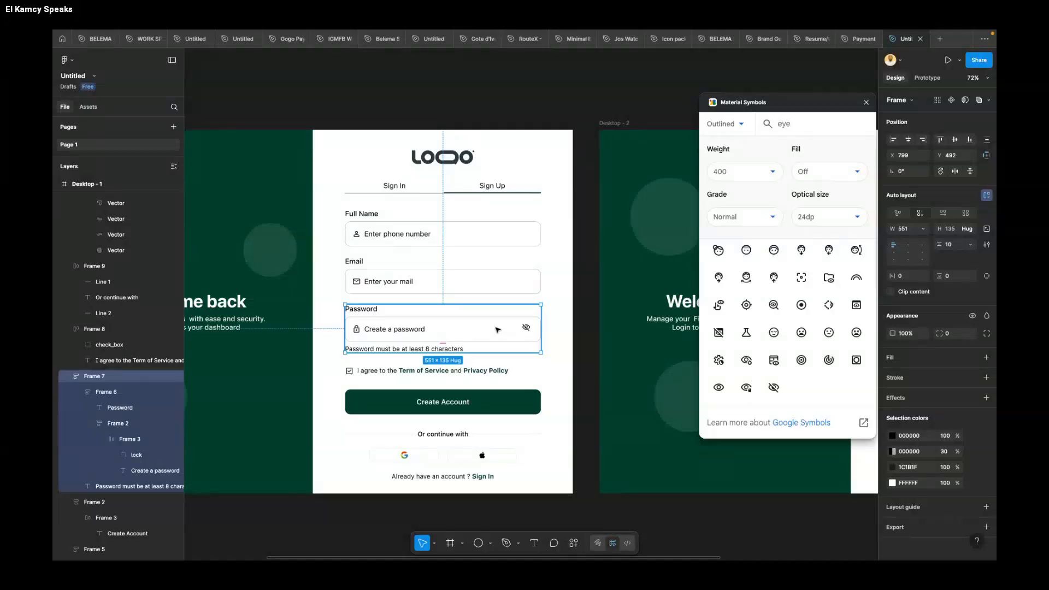
{"action": "left_click", "coordinate": [529, 330]}
{"action": "left_click", "coordinate": [489, 330]}
{"action": "right_click", "coordinate": [489, 329]}
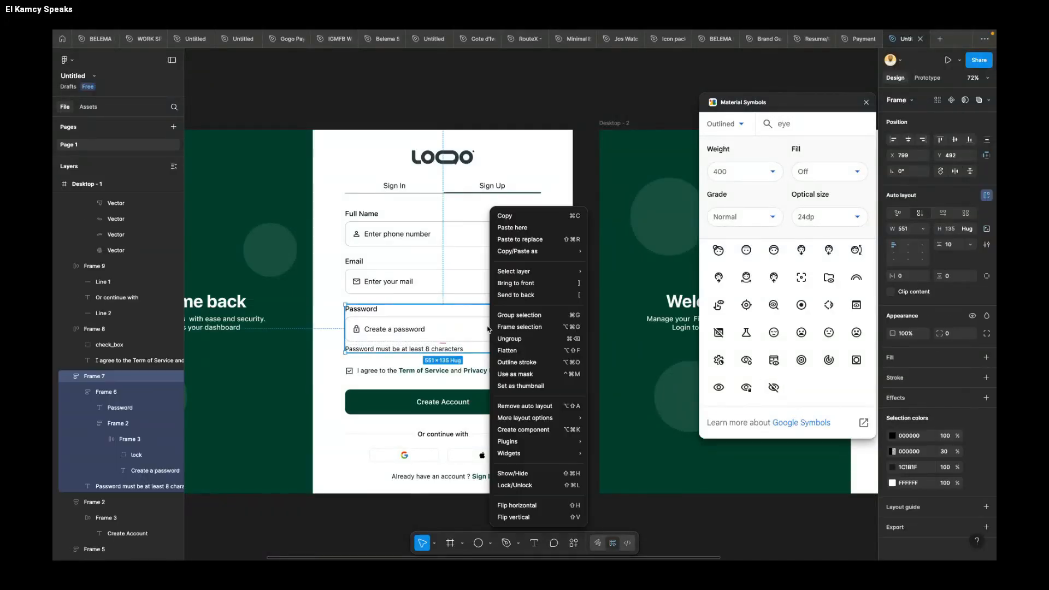
{"action": "key", "text": "Escape"}
{"action": "mouse_move", "coordinate": [527, 327]}
{"action": "left_mouse_down"}
{"action": "mouse_move", "coordinate": [531, 342]}
{"action": "mouse_move", "coordinate": [527, 334]}
{"action": "left_mouse_up"}
{"action": "key", "text": "super+z"}
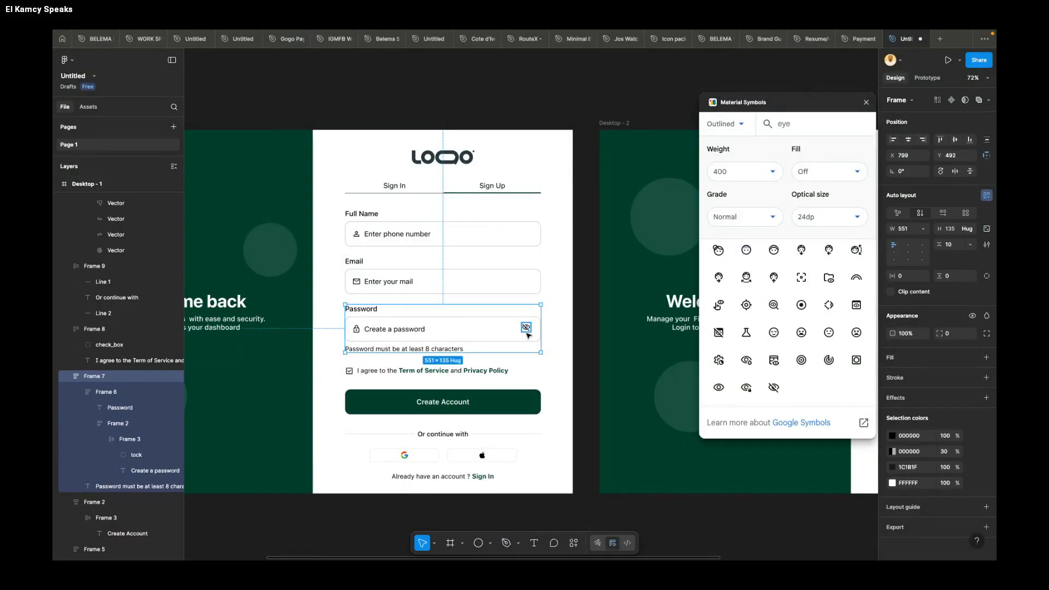
Step: Reposition the crossed-out eye icon to about X 1306, Y 551, vertically centered in the sign-up password field
{"action": "scroll", "coordinate": [527, 327], "scroll_direction": "up", "scroll_amount": 5}
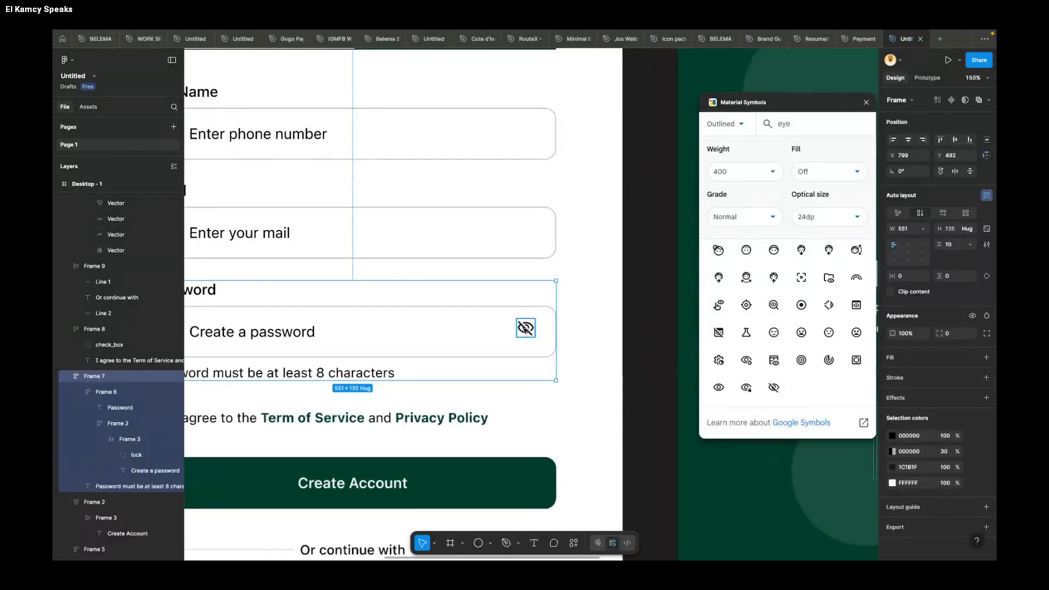
{"action": "key", "text": "super+z"}
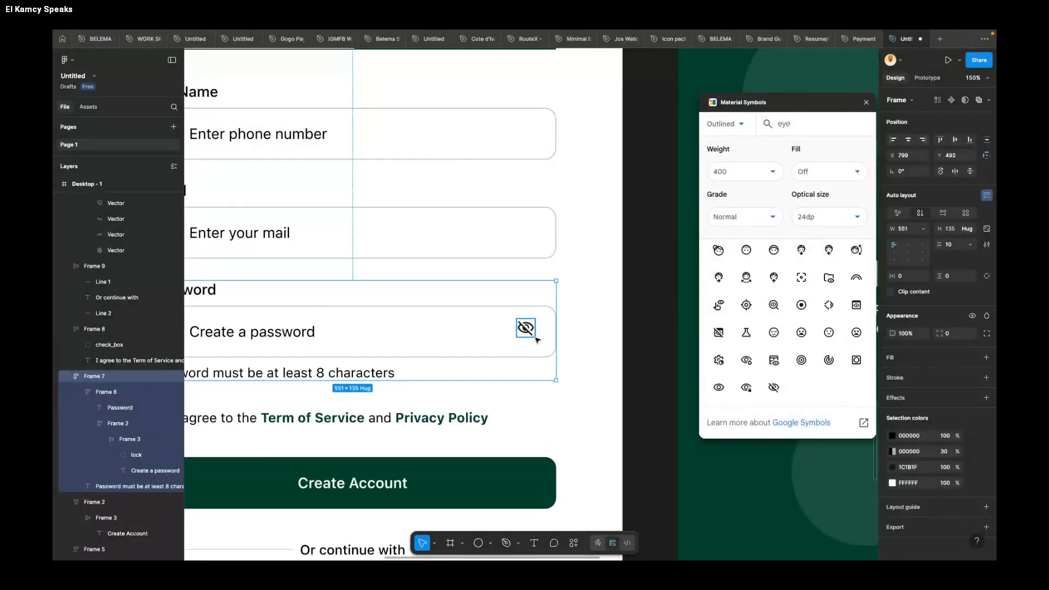
{"action": "left_click", "coordinate": [526, 331]}
{"action": "left_click_drag", "start_coordinate": [526, 331], "coordinate": [533, 336]}
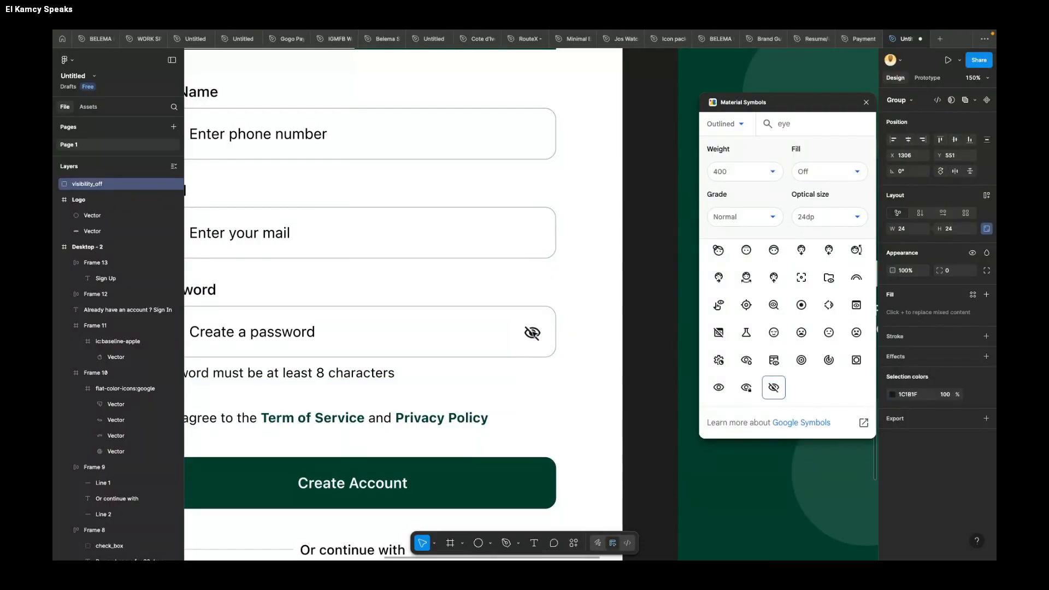
Step: Try to place the crossed-out eye icon inside the sign-up password field's placeholder row, and undo the attempt
{"action": "left_click_drag", "start_coordinate": [576, 405], "coordinate": [531, 332]}
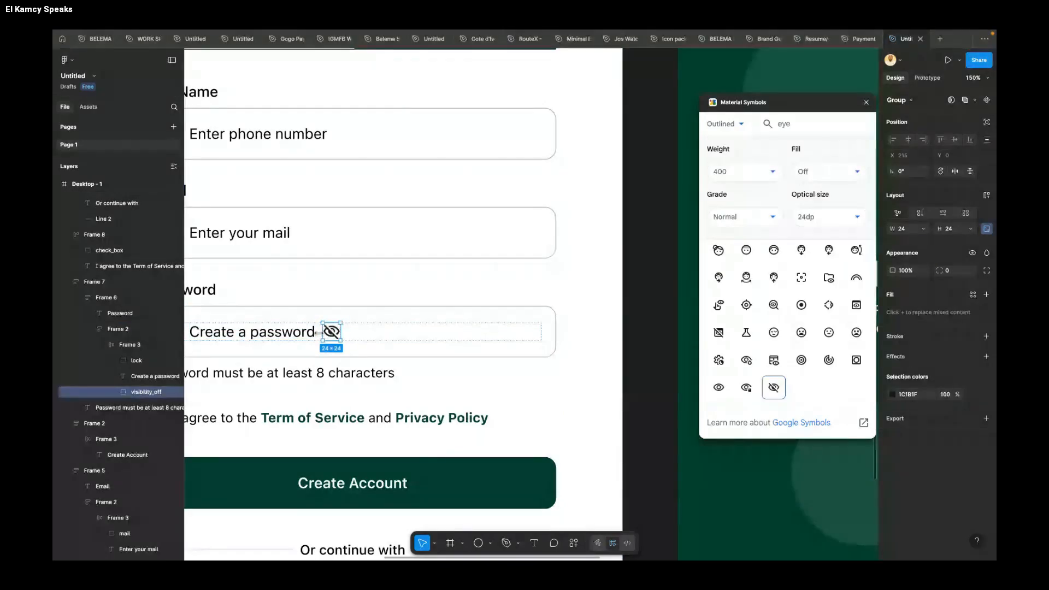
{"action": "left_click", "coordinate": [370, 337]}
{"action": "left_click_drag", "start_coordinate": [333, 331], "coordinate": [372, 334]}
{"action": "key", "text": "super+z"}
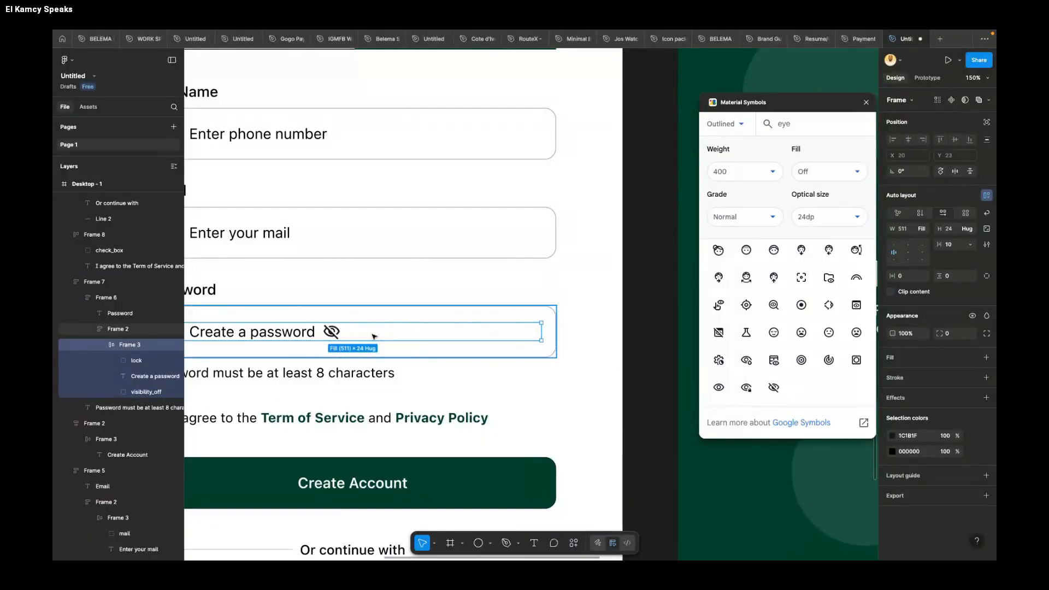
{"action": "key", "text": "super+z"}
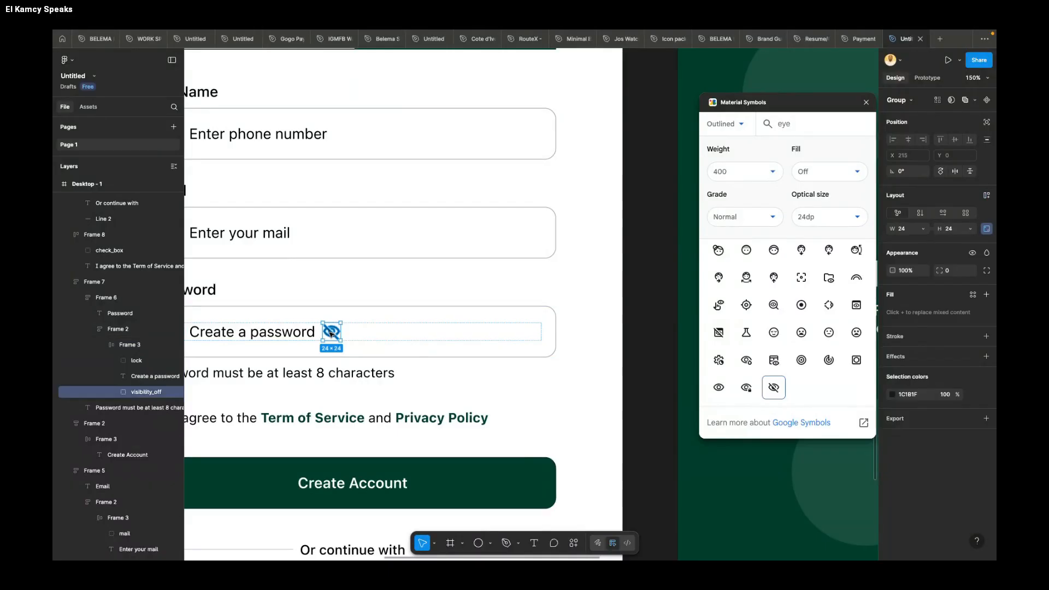
{"action": "key", "text": "super+z"}
Step: Narrow the row holding the lock icon and placeholder in the sign-up password field to 391 wide
{"action": "left_click", "coordinate": [292, 332], "text": "super"}
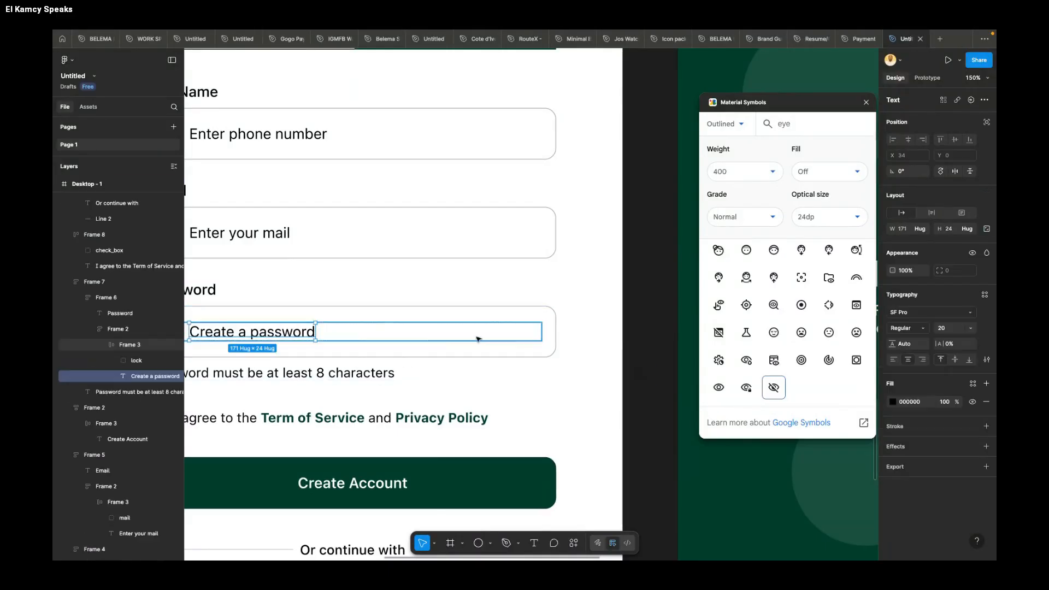
{"action": "left_click", "coordinate": [540, 333], "text": "super"}
{"action": "left_click_drag", "start_coordinate": [541, 333], "coordinate": [452, 334]}
Step: Try to drop the crossed-out eye icon directly into the right end of the password field, and undo it
{"action": "left_click", "coordinate": [640, 364]}
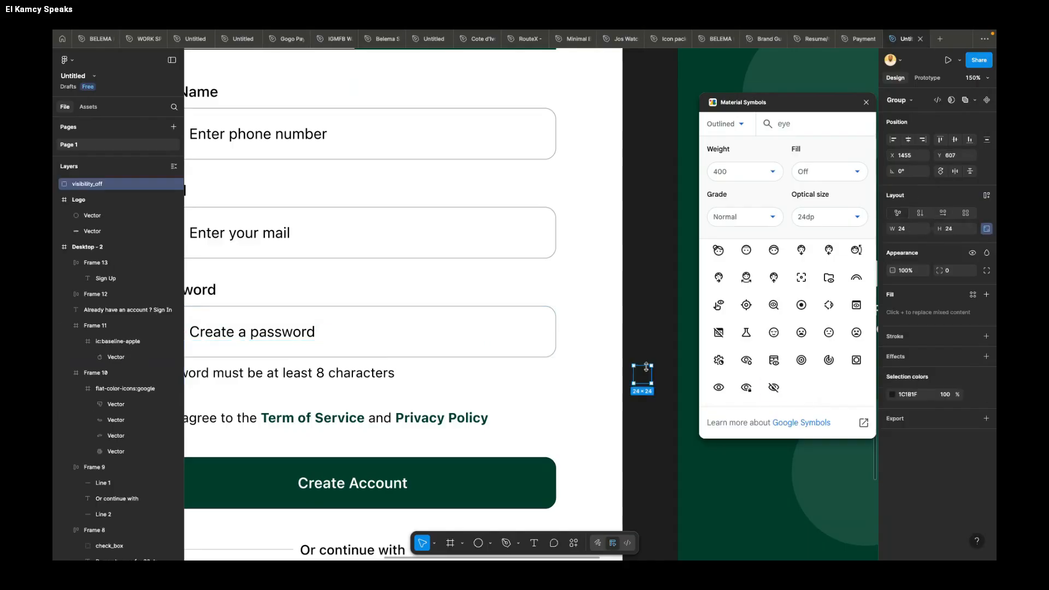
{"action": "left_click_drag", "start_coordinate": [638, 365], "coordinate": [535, 334]}
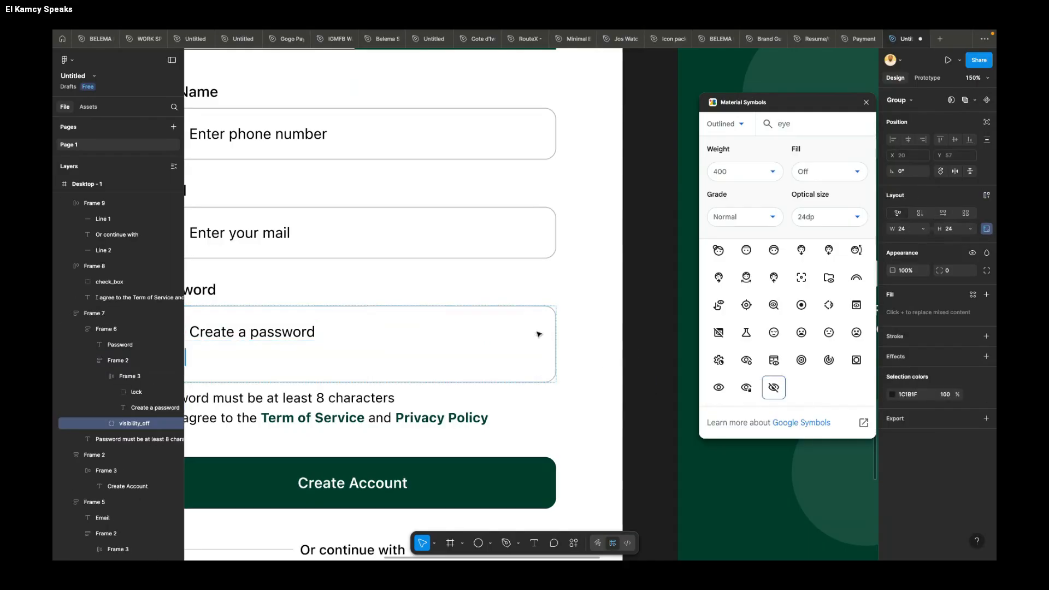
{"action": "key", "text": "ctrl+z"}
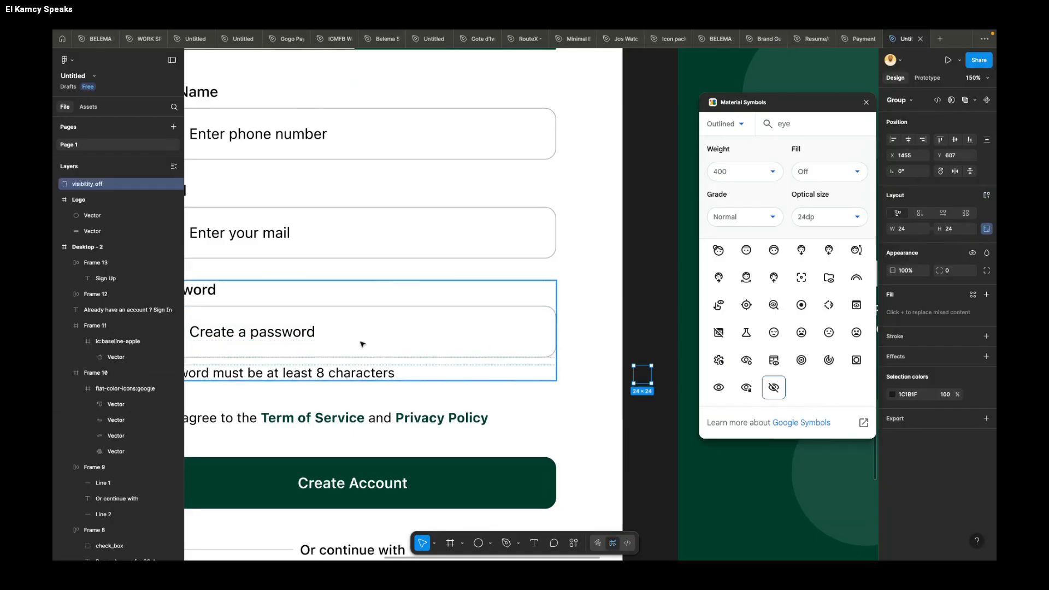
Step: Remove auto layout from the sign-up password block and ungroup it to separate the helper text from the labelled field
{"action": "scroll", "coordinate": [522, 332], "scroll_direction": "down", "scroll_amount": 3}
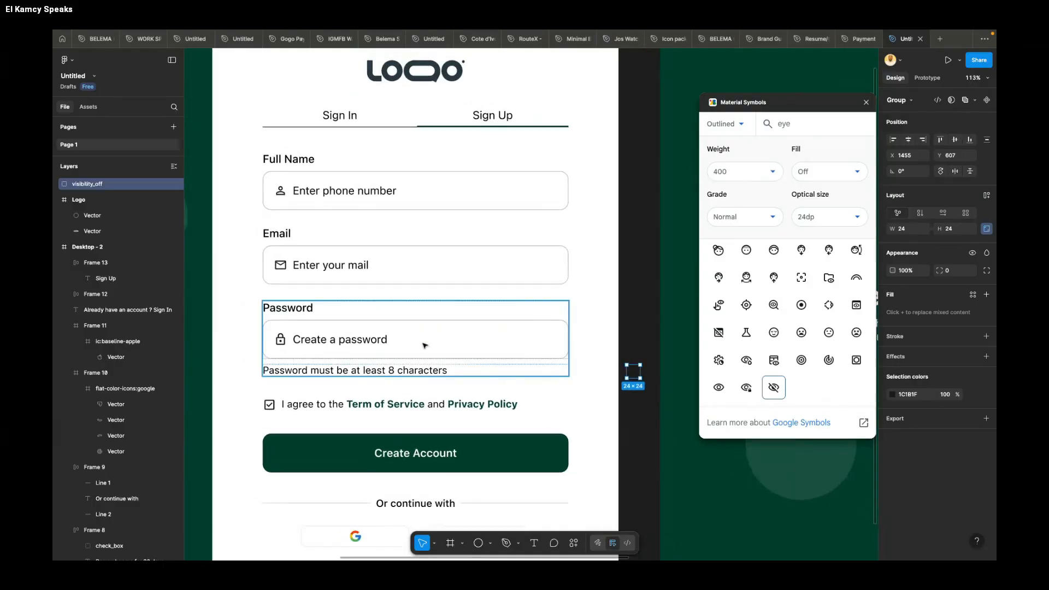
{"action": "left_click", "coordinate": [436, 343]}
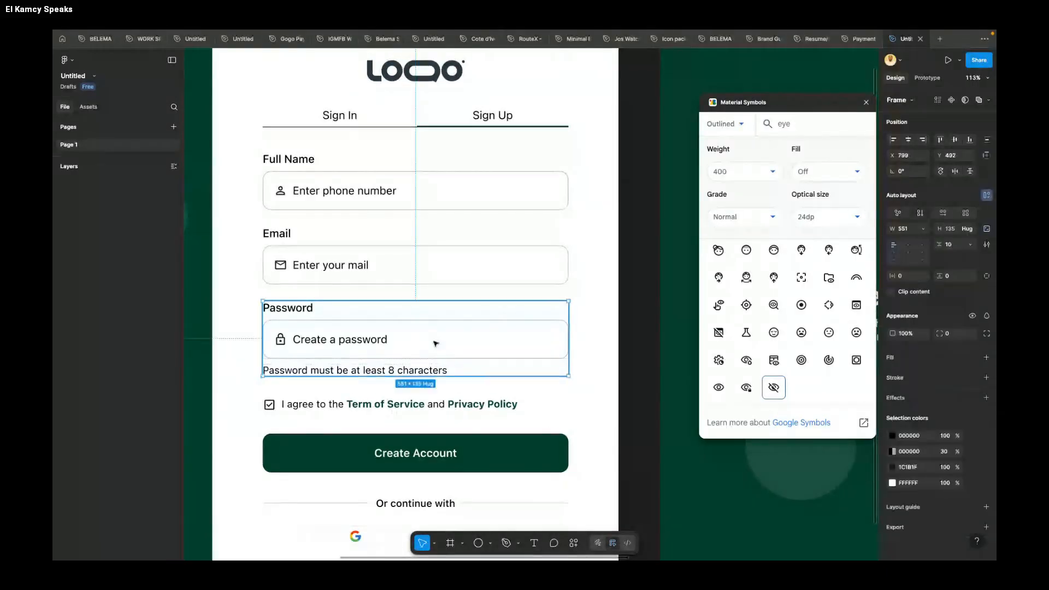
{"action": "left_click", "coordinate": [986, 195]}
{"action": "right_click", "coordinate": [474, 336]}
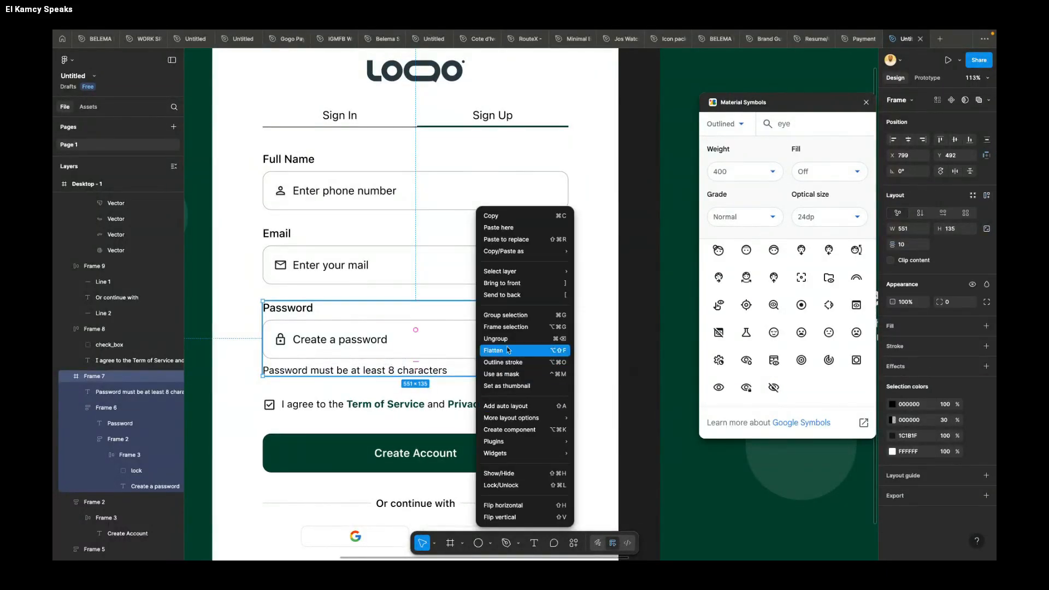
{"action": "left_click", "coordinate": [518, 403]}
Step: Remove auto layout from the frame holding the Password label and its input, and ungroup it
{"action": "left_click", "coordinate": [453, 342]}
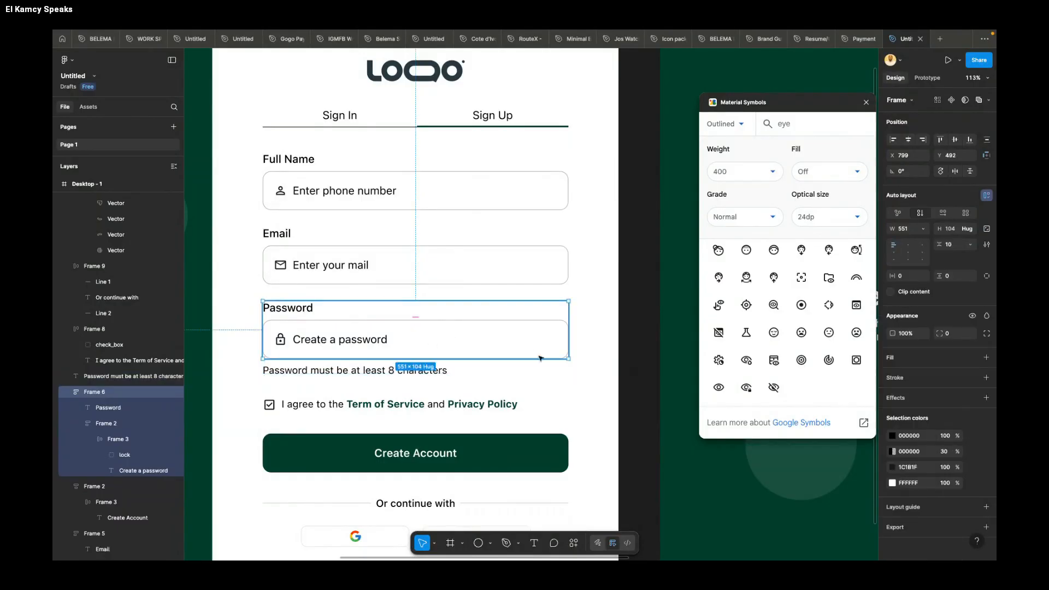
{"action": "right_click", "coordinate": [500, 337]}
{"action": "left_click", "coordinate": [472, 336]}
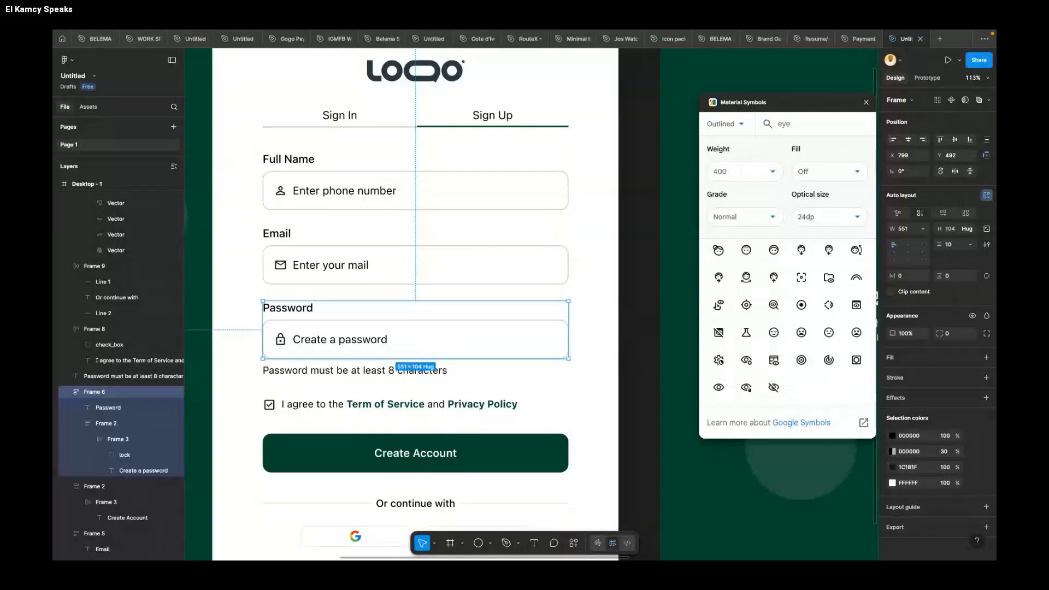
{"action": "left_click", "coordinate": [986, 195]}
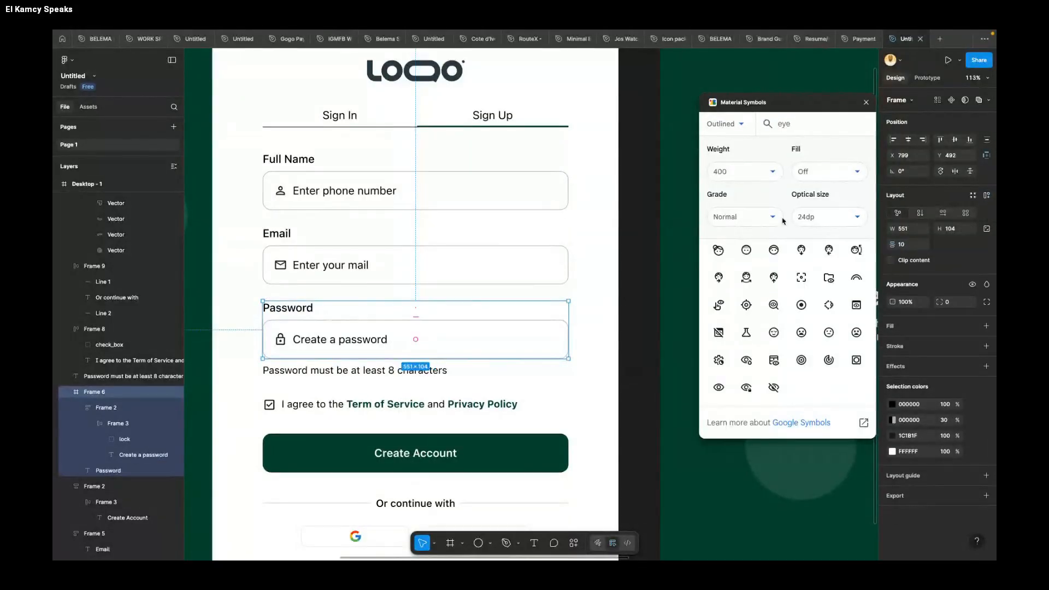
{"action": "right_click", "coordinate": [467, 350]}
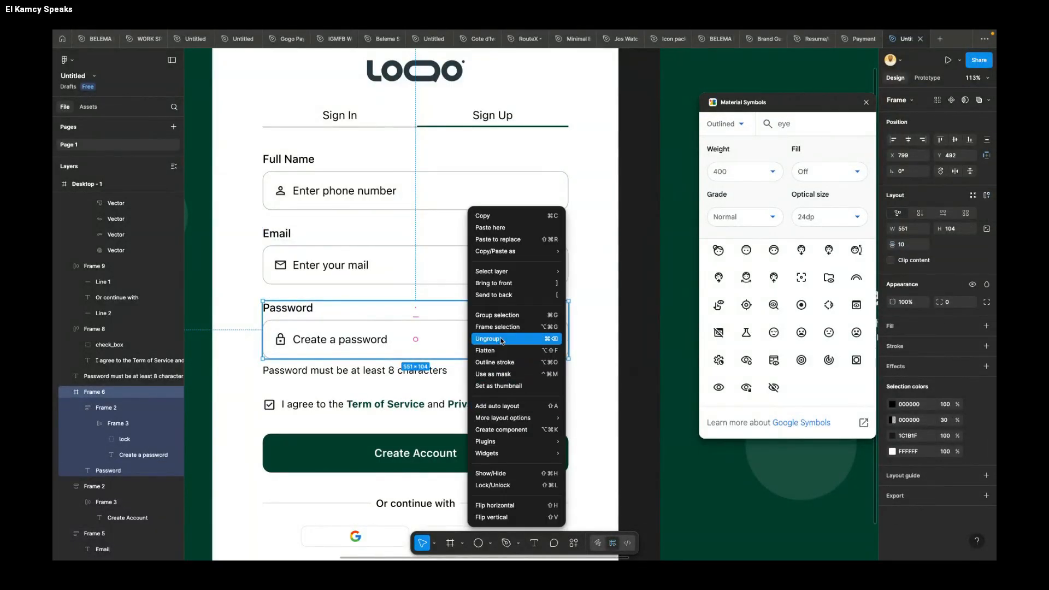
{"action": "left_click", "coordinate": [500, 339]}
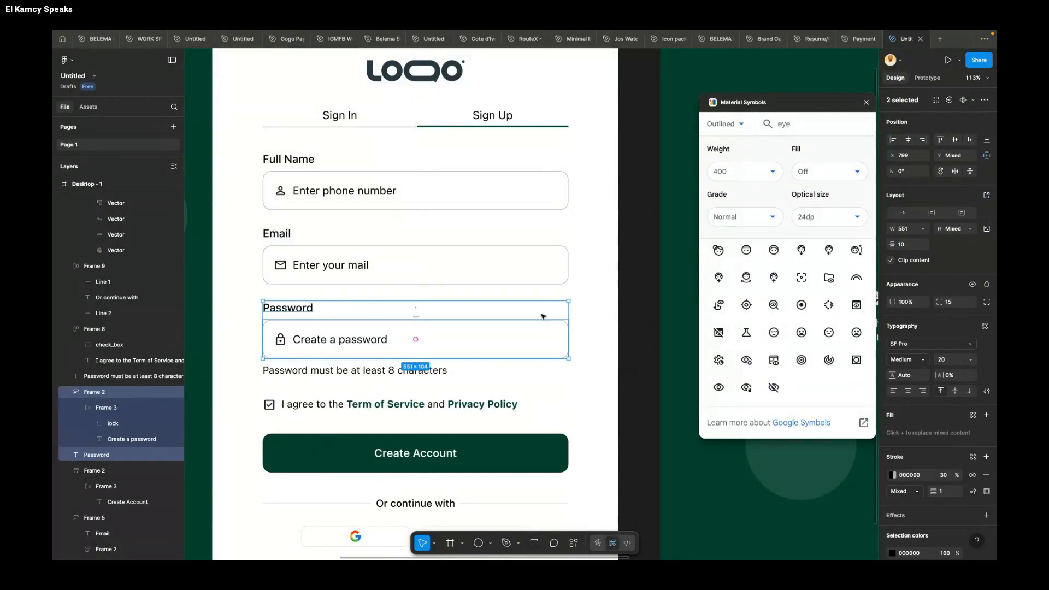
Step: Remove auto layout from the sign-up password input frame and clear the selection
{"action": "left_click", "coordinate": [533, 334]}
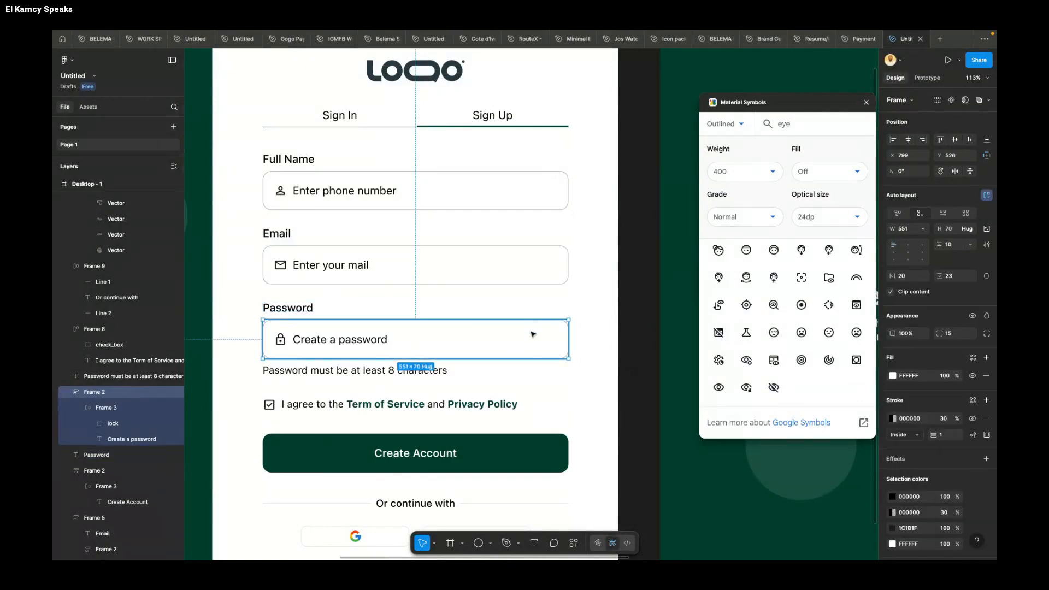
{"action": "left_click", "coordinate": [986, 195]}
{"action": "right_click", "coordinate": [530, 339]}
{"action": "key", "text": "Escape"}
{"action": "left_click", "coordinate": [639, 396]}
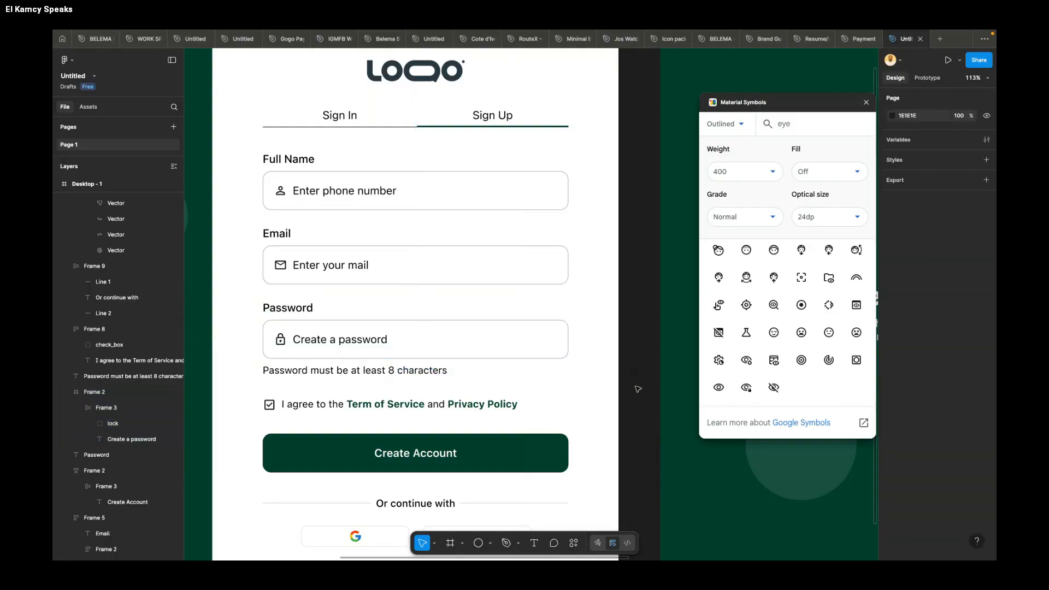
Step: Place the crossed-out eye icon inside the right end of the sign-up password input at X 507, Y 23
{"action": "left_click_drag", "start_coordinate": [634, 377], "coordinate": [549, 339]}
{"action": "left_click", "coordinate": [328, 339]}
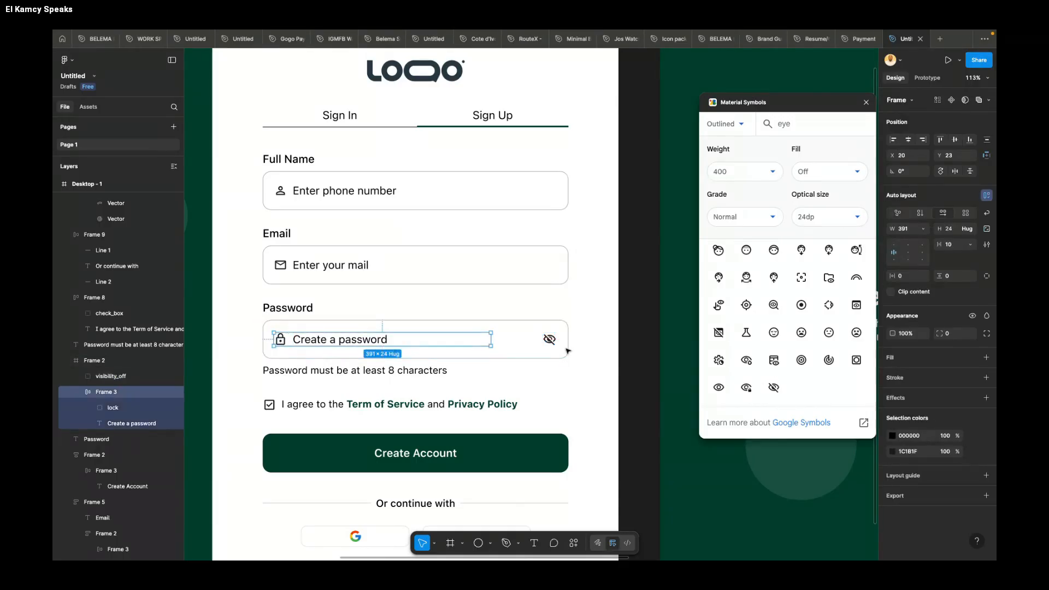
{"action": "left_click", "coordinate": [549, 339]}
{"action": "key", "text": "Right"}
{"action": "key", "text": "Right"}
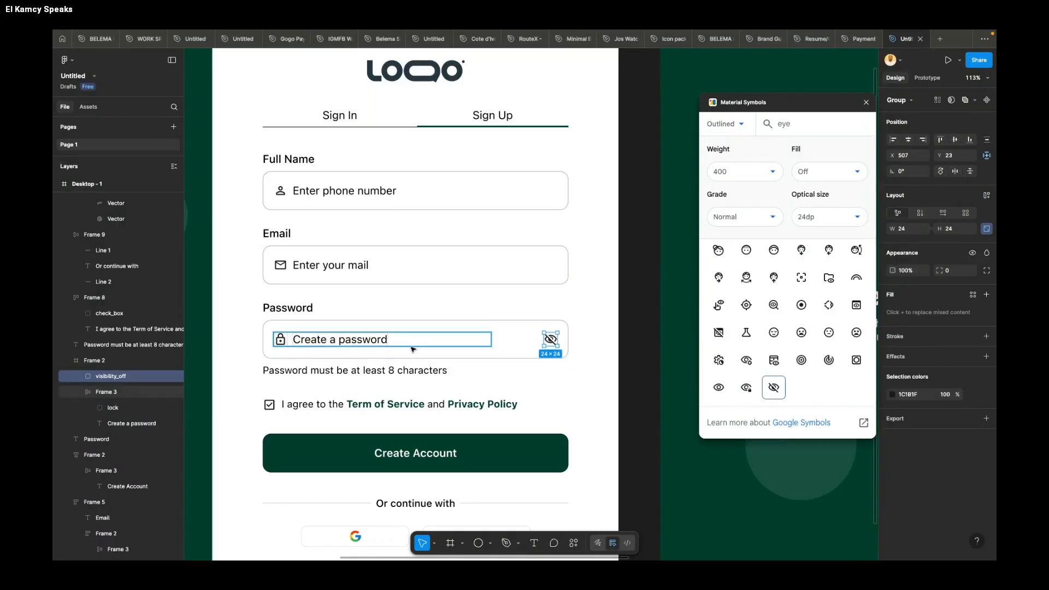
Step: Combine the placeholder row and eye icon in an auto layout, and add auto layout back to the password input
{"action": "left_click", "coordinate": [379, 346], "text": "shift"}
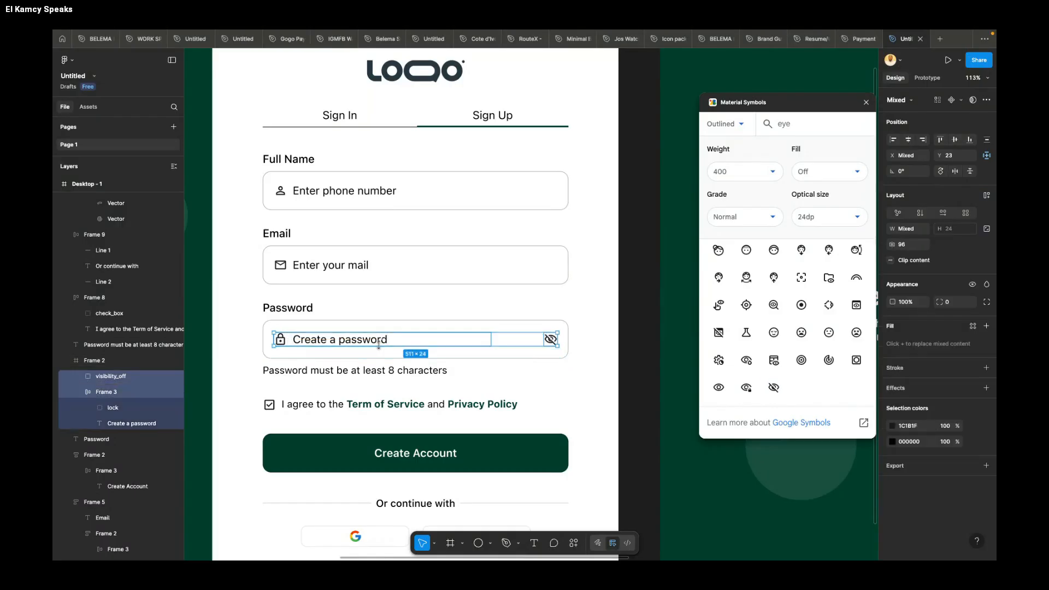
{"action": "key", "text": "shift+a"}
{"action": "left_click", "coordinate": [427, 329]}
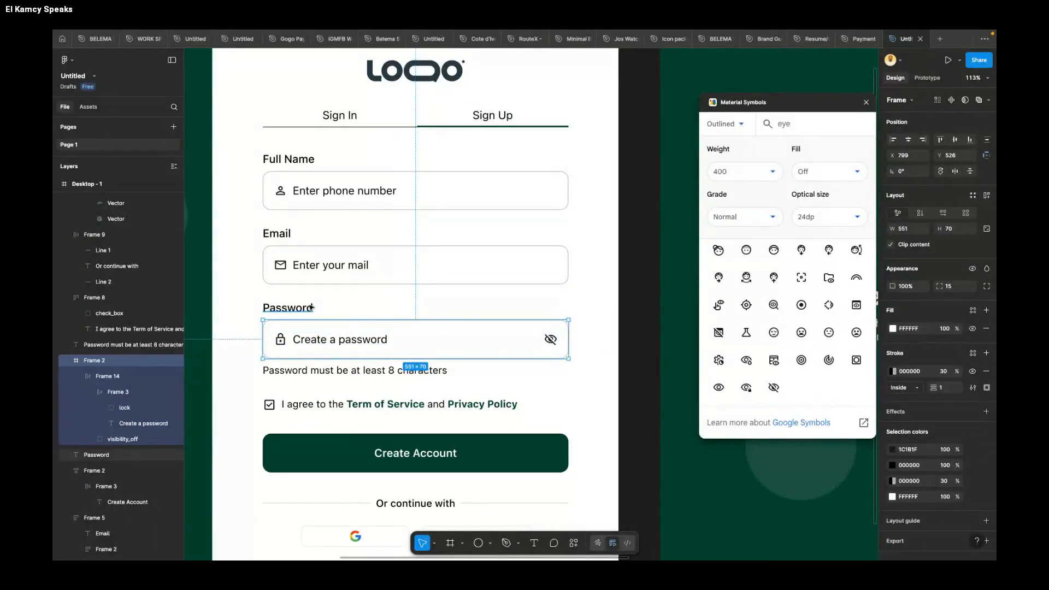
{"action": "key", "text": "shift+a"}
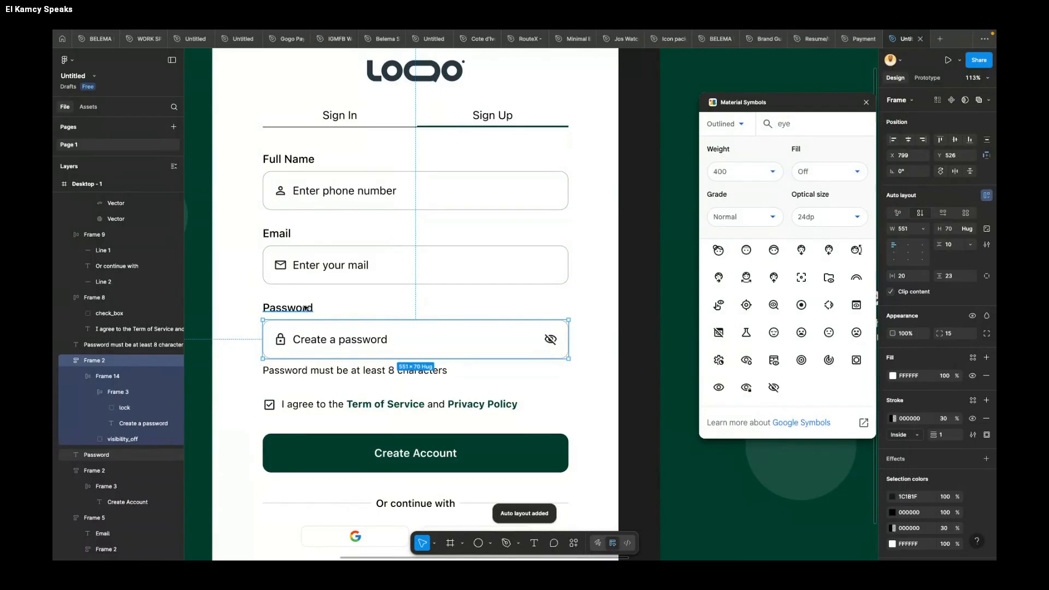
Step: Wrap the Password label, the input and the helper text below it in one auto layout frame
{"action": "left_click", "coordinate": [309, 308], "text": "shift"}
{"action": "left_click", "coordinate": [332, 372], "text": "shift"}
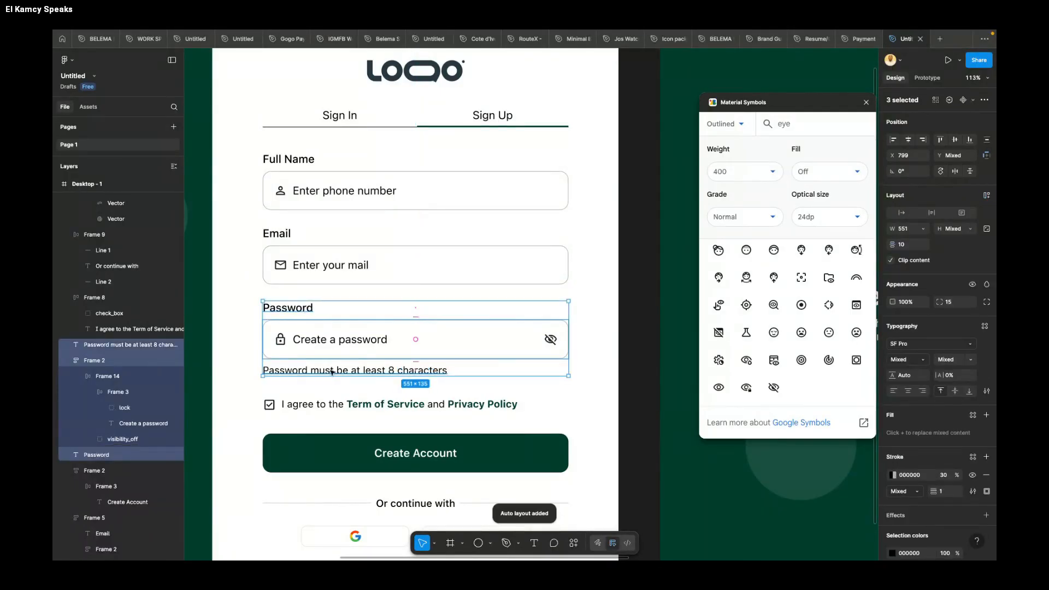
{"action": "key", "text": "shift+a"}
Step: Delete the old password block without an eye icon from the sign-in screen
{"action": "scroll", "coordinate": [376, 355], "scroll_direction": "down", "scroll_amount": 5}
{"action": "scroll", "coordinate": [570, 360], "scroll_direction": "left", "scroll_amount": 10}
{"action": "scroll", "coordinate": [536, 319], "scroll_direction": "down", "scroll_amount": 5}
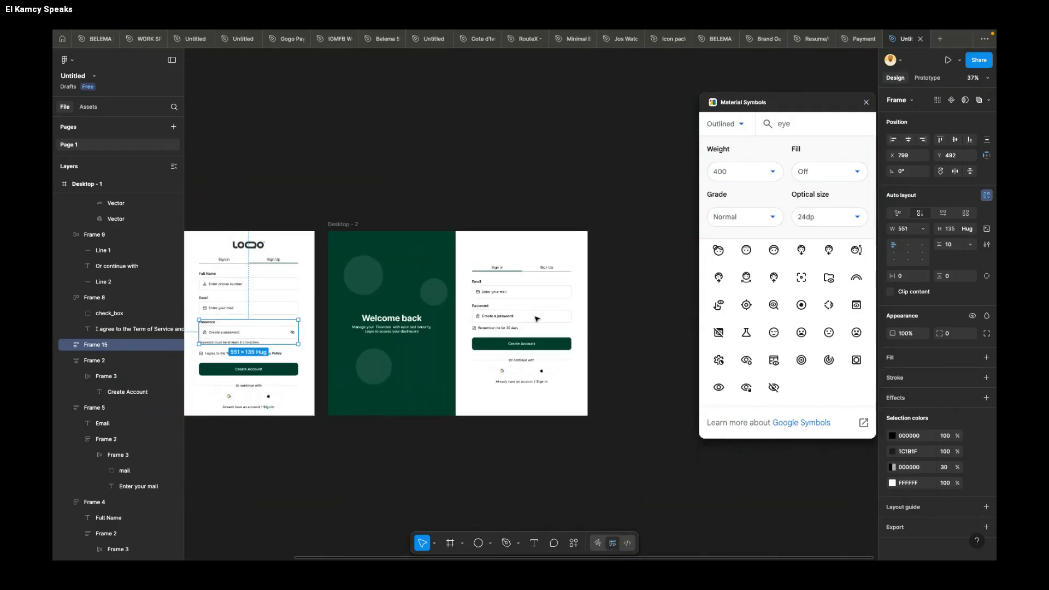
{"action": "scroll", "coordinate": [537, 318], "scroll_direction": "left", "scroll_amount": 3}
{"action": "left_click", "coordinate": [599, 323]}
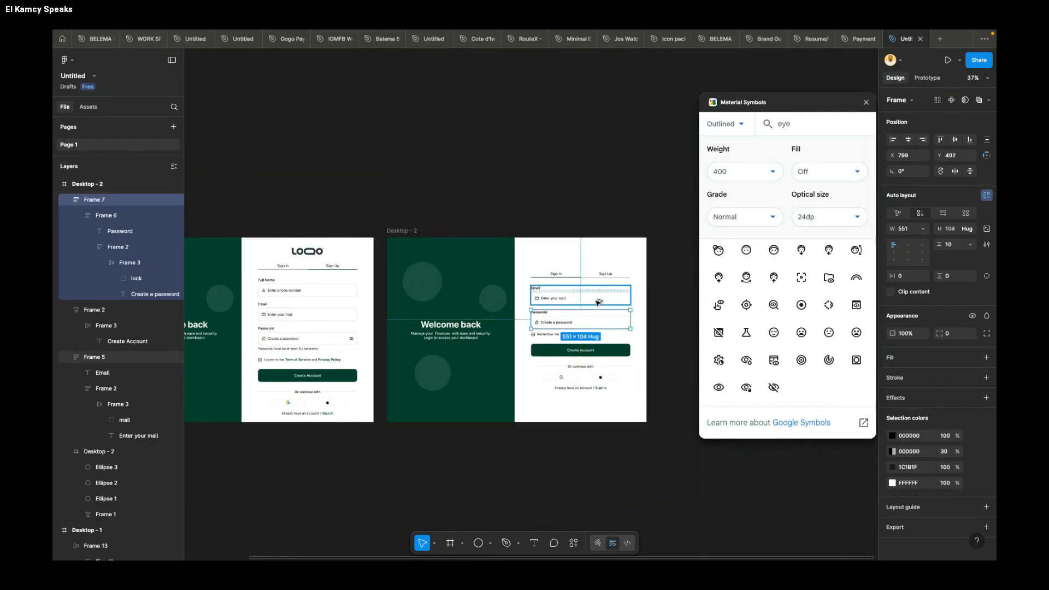
{"action": "key", "text": "Delete"}
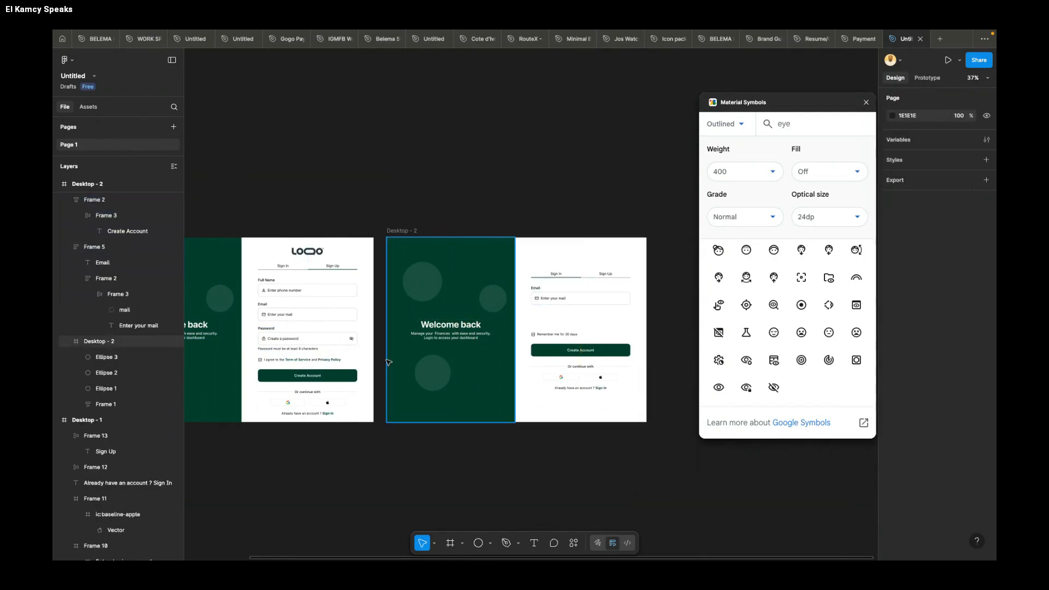
Step: Duplicate the sign-up password block with its eye icon into the empty space on the sign-in screen
{"action": "left_click", "coordinate": [305, 339]}
{"action": "left_click_drag", "start_coordinate": [305, 340], "coordinate": [581, 320]}
{"action": "scroll", "coordinate": [581, 327], "scroll_direction": "up", "scroll_amount": 3}
{"action": "scroll", "coordinate": [580, 328], "scroll_direction": "up", "scroll_amount": 5}
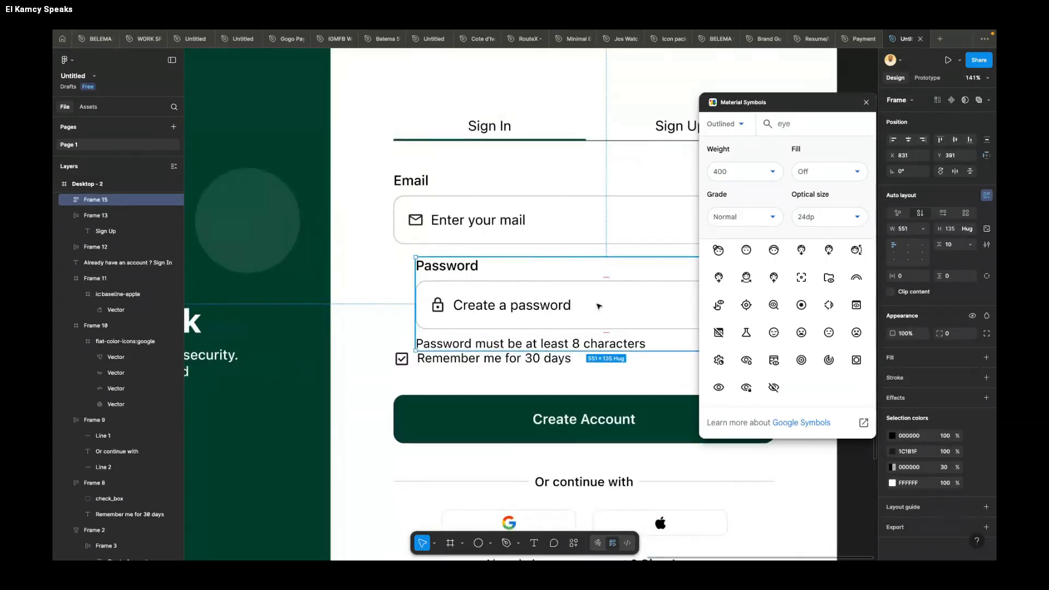
Step: Delete the "Password must be at least 8 characters" helper text from the sign-in password block
{"action": "scroll", "coordinate": [568, 333], "scroll_direction": "down", "scroll_amount": 5}
{"action": "double_click", "coordinate": [568, 333]}
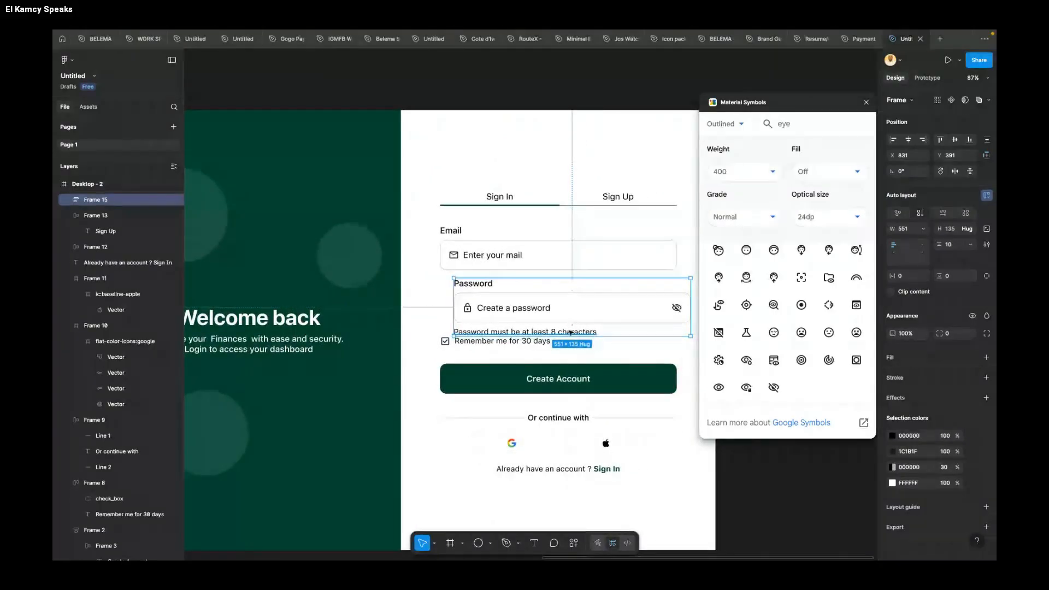
{"action": "key", "text": "Delete"}
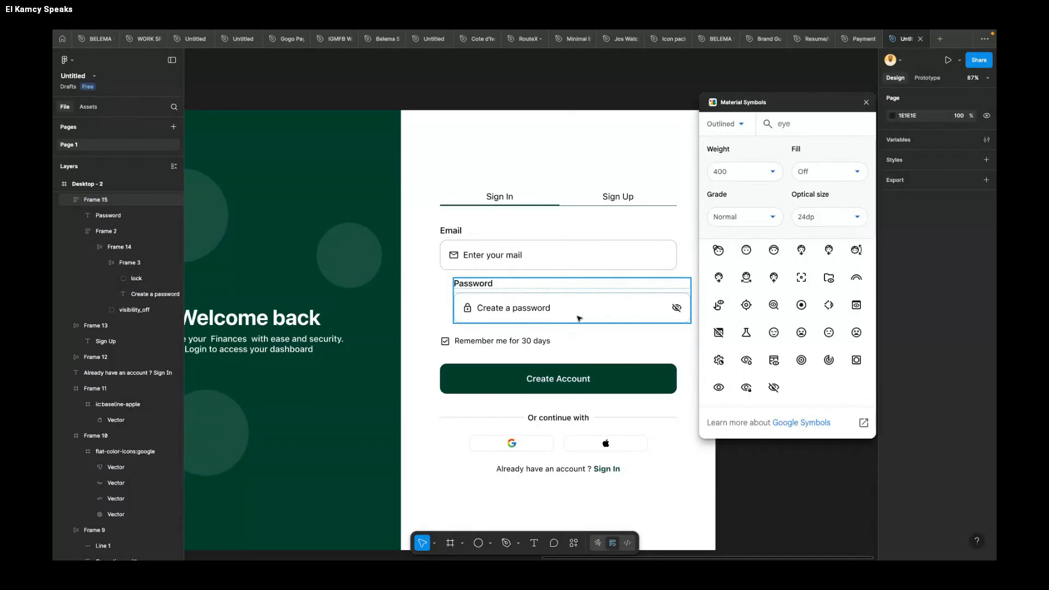
Step: Align the sign-in password block under the email field at X 799, Y 402
{"action": "left_click", "coordinate": [579, 317]}
{"action": "left_click_drag", "start_coordinate": [594, 308], "coordinate": [575, 264]}
{"action": "scroll", "coordinate": [575, 263], "scroll_direction": "down", "scroll_amount": 2}
{"action": "scroll", "coordinate": [576, 264], "scroll_direction": "down", "scroll_amount": 3}
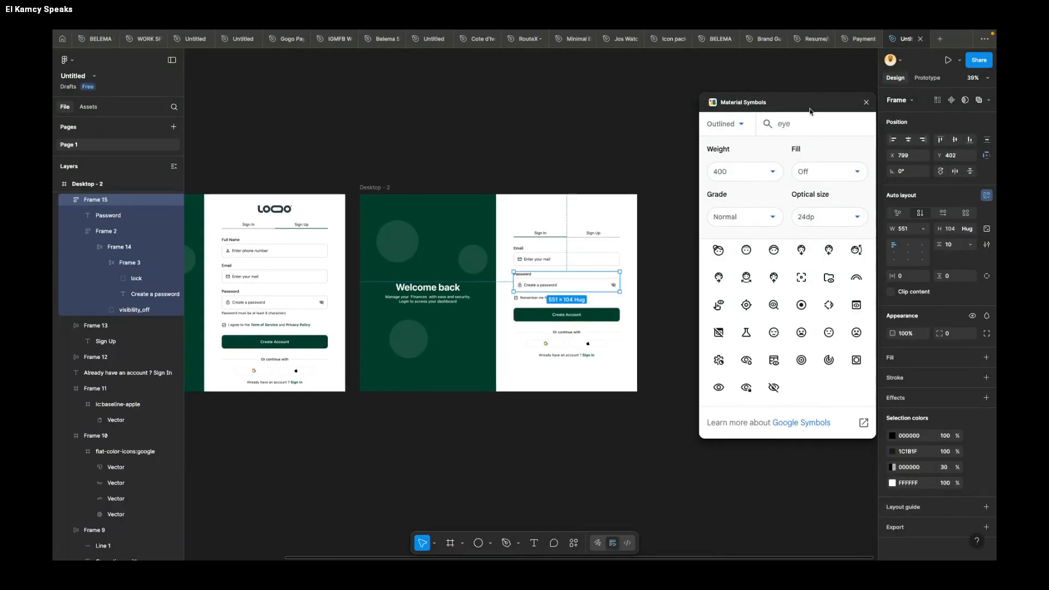
Step: Close the Material Symbols plugin and clear the selection
{"action": "left_click", "coordinate": [866, 103]}
{"action": "left_click", "coordinate": [687, 114]}
{"action": "key", "text": "shift+1"}
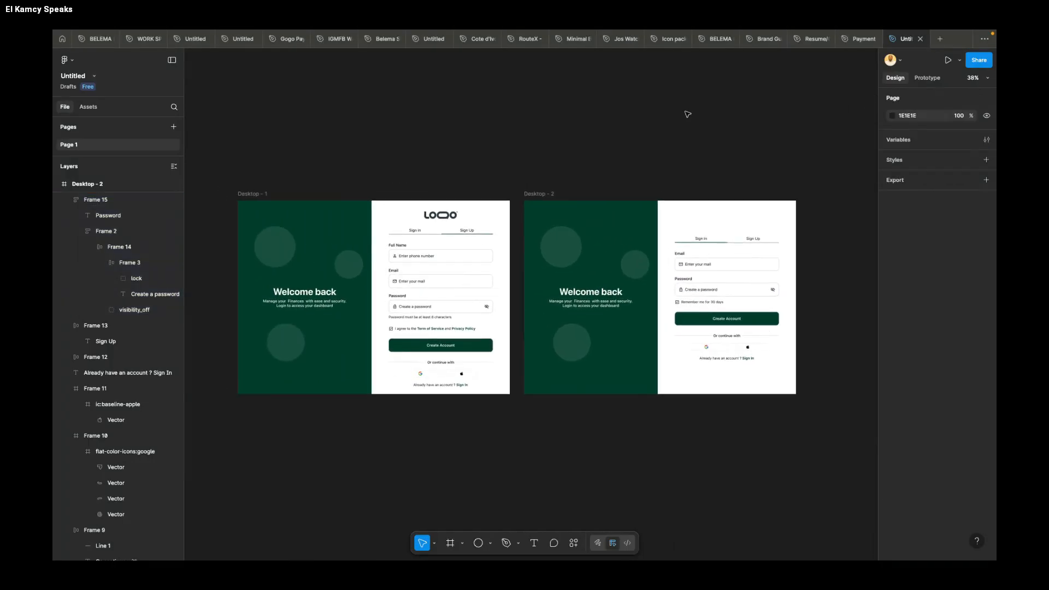
Step: Move the sign-in frame directly below the sign-up frame at X 0, Y 1127
{"action": "left_click", "coordinate": [551, 193]}
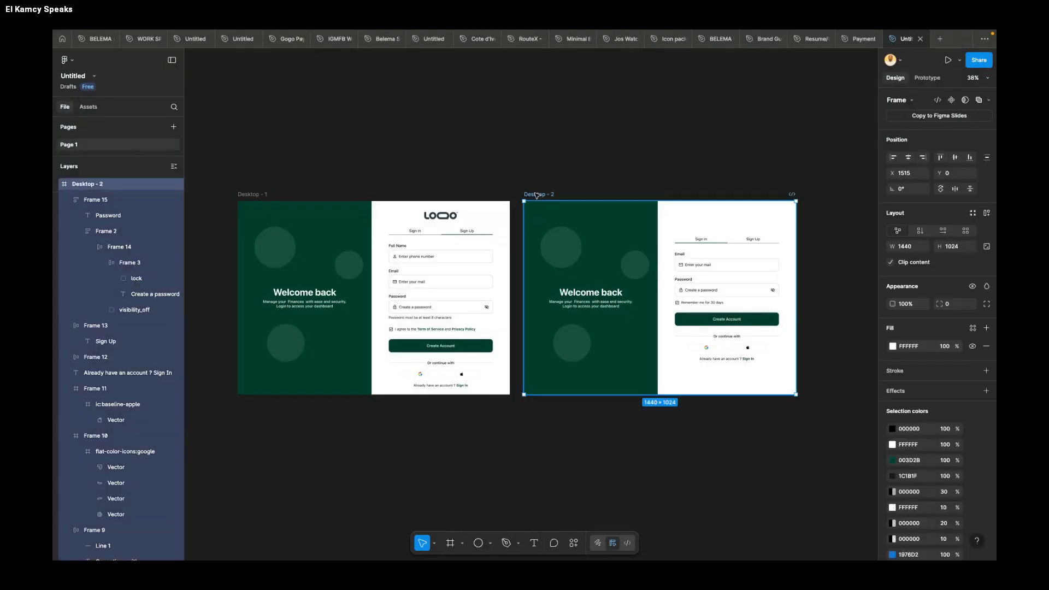
{"action": "key", "text": "Delete"}
{"action": "left_click_drag", "start_coordinate": [219, 403], "coordinate": [249, 406]}
{"action": "scroll", "coordinate": [249, 406], "scroll_direction": "down", "scroll_amount": 1}
{"action": "scroll", "coordinate": [249, 406], "scroll_direction": "left", "scroll_amount": 2}
{"action": "scroll", "coordinate": [251, 409], "scroll_direction": "left", "scroll_amount": 1}
{"action": "scroll", "coordinate": [334, 360], "scroll_direction": "down", "scroll_amount": 1}
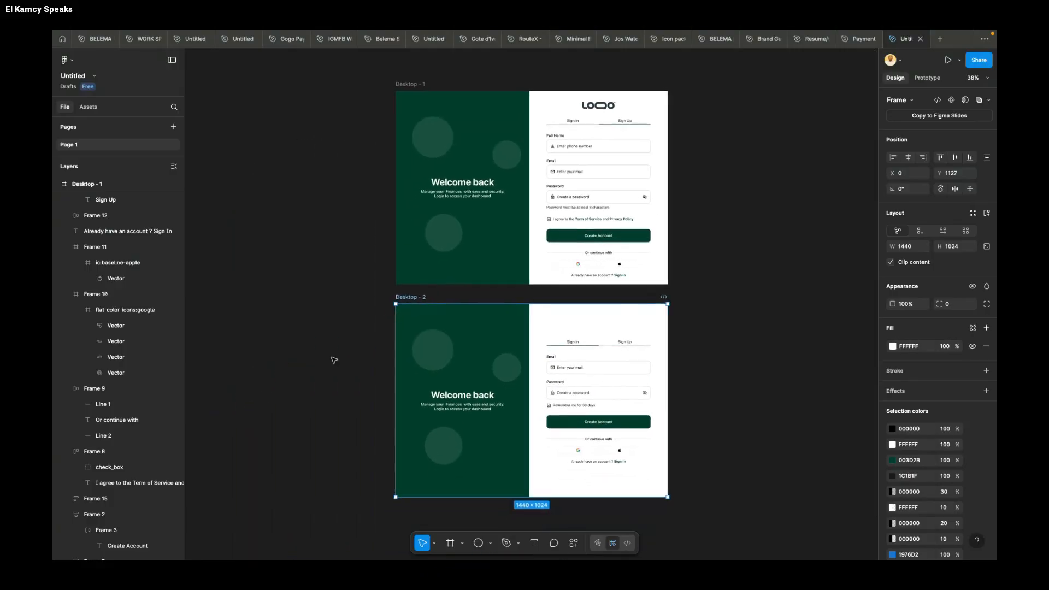
{"action": "scroll", "coordinate": [334, 360], "scroll_direction": "up", "scroll_amount": 1}
{"action": "scroll", "coordinate": [334, 360], "scroll_direction": "up", "scroll_amount": 1}
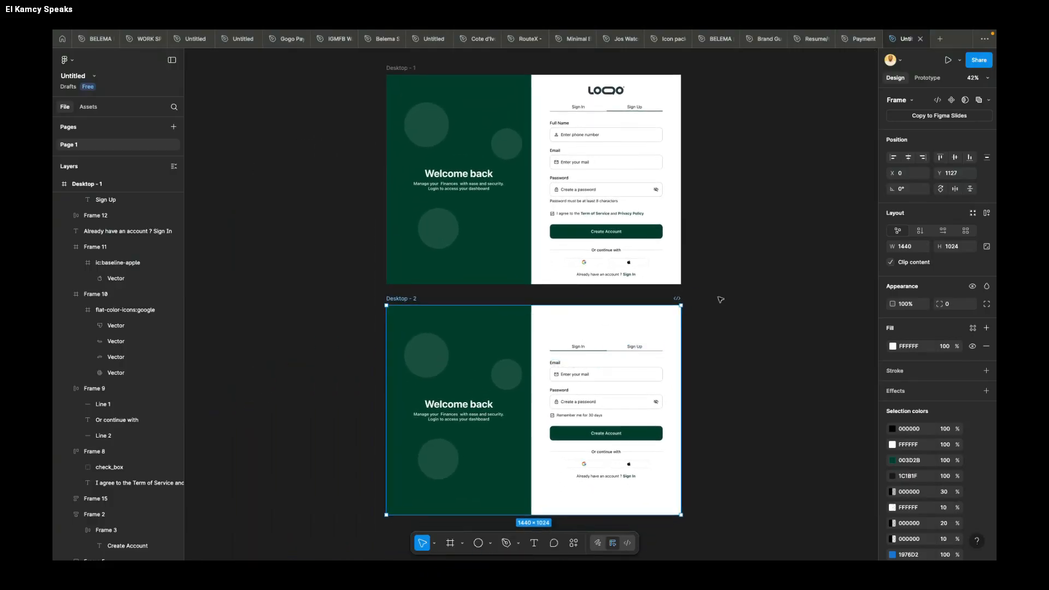
Step: Move the sign-in frame beside the sign-up frame, aligned at its top edge, at X 1456, Y 0
{"action": "left_click", "coordinate": [759, 290]}
{"action": "scroll", "coordinate": [759, 290], "scroll_direction": "right", "scroll_amount": 4}
{"action": "scroll", "coordinate": [759, 290], "scroll_direction": "up", "scroll_amount": 1}
{"action": "left_click_drag", "start_coordinate": [282, 342], "coordinate": [581, 112]}
{"action": "scroll", "coordinate": [581, 112], "scroll_direction": "right", "scroll_amount": 2}
{"action": "scroll", "coordinate": [580, 112], "scroll_direction": "up", "scroll_amount": 2}
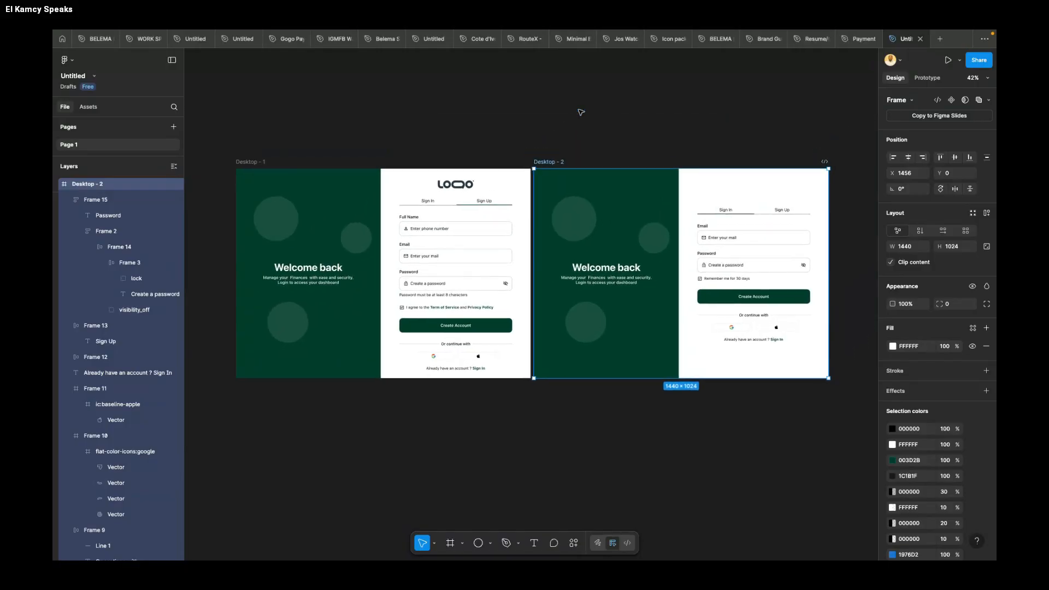
Step: Replace the account prompt at the bottom of the sign-in form with "Don't have an account? Sign Up"
{"action": "left_click", "coordinate": [569, 122]}
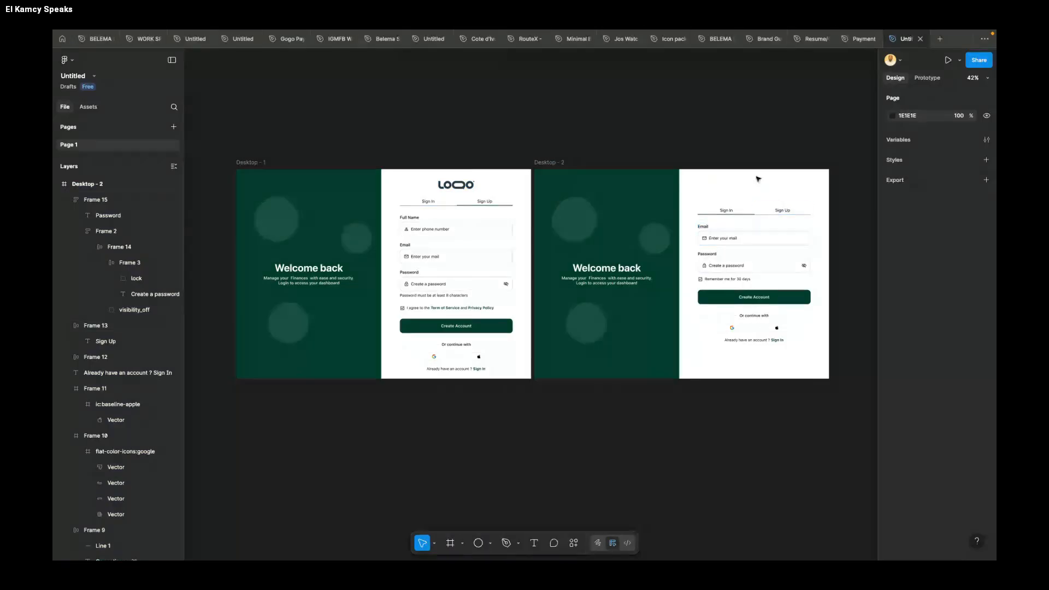
{"action": "scroll", "coordinate": [774, 344], "scroll_direction": "up", "scroll_amount": 3}
{"action": "scroll", "coordinate": [775, 345], "scroll_direction": "up", "scroll_amount": 2}
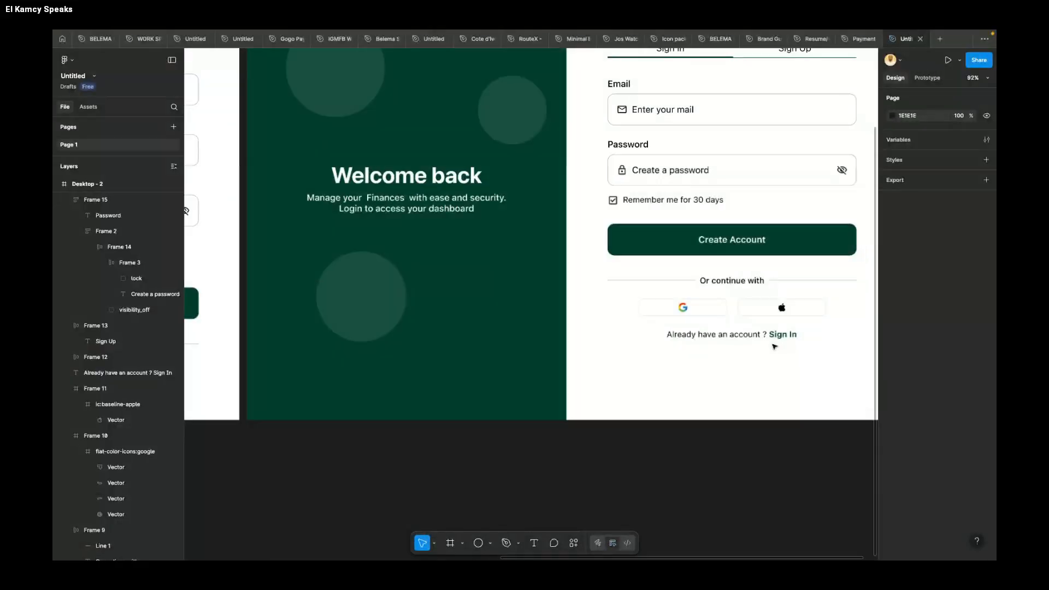
{"action": "double_click", "coordinate": [721, 335]}
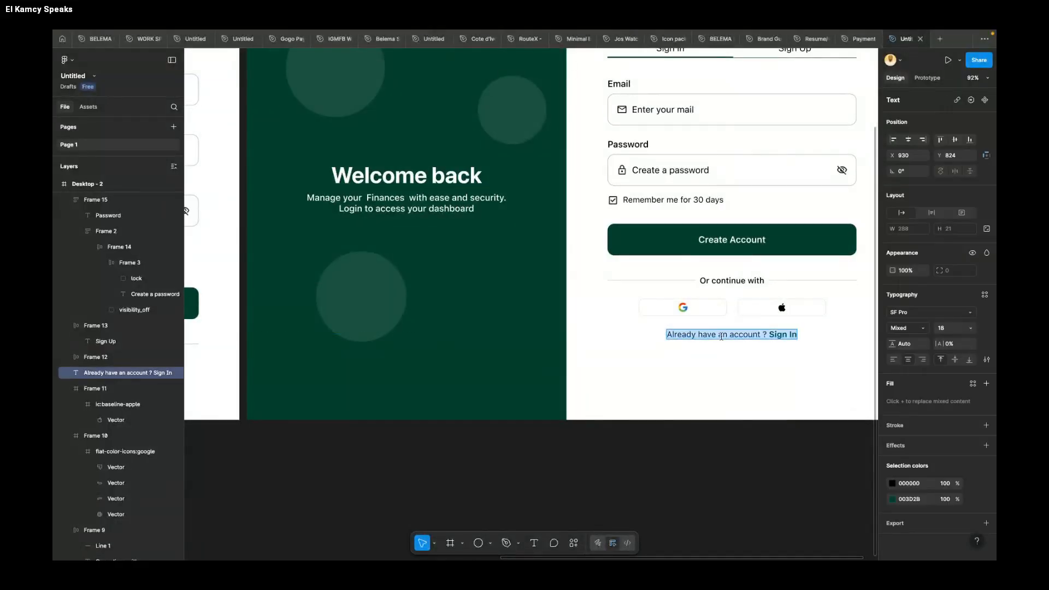
{"action": "type", "text": "Don't have an"}
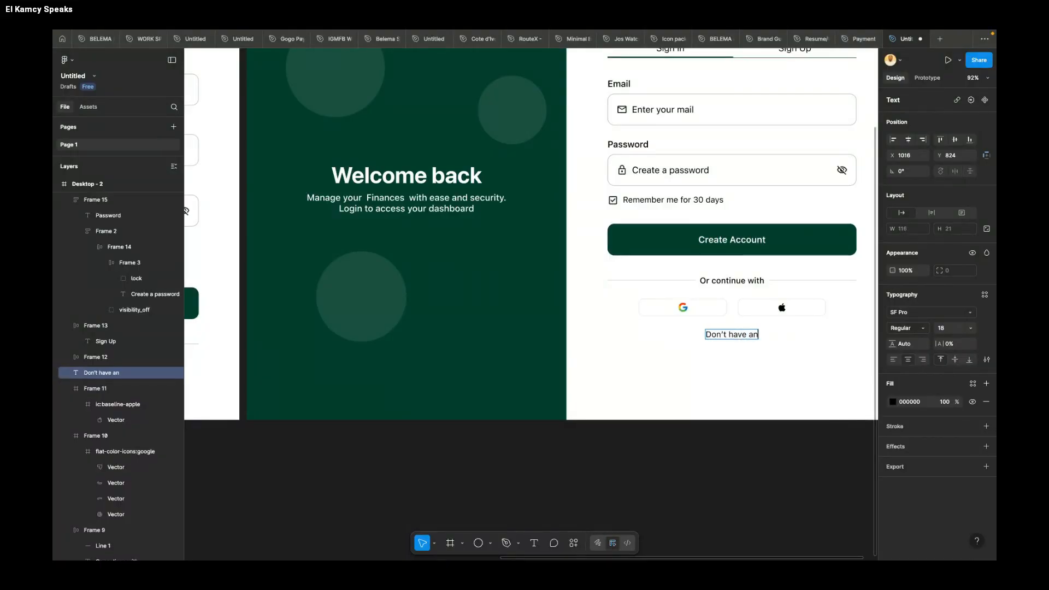
{"action": "type", "text": " account"}
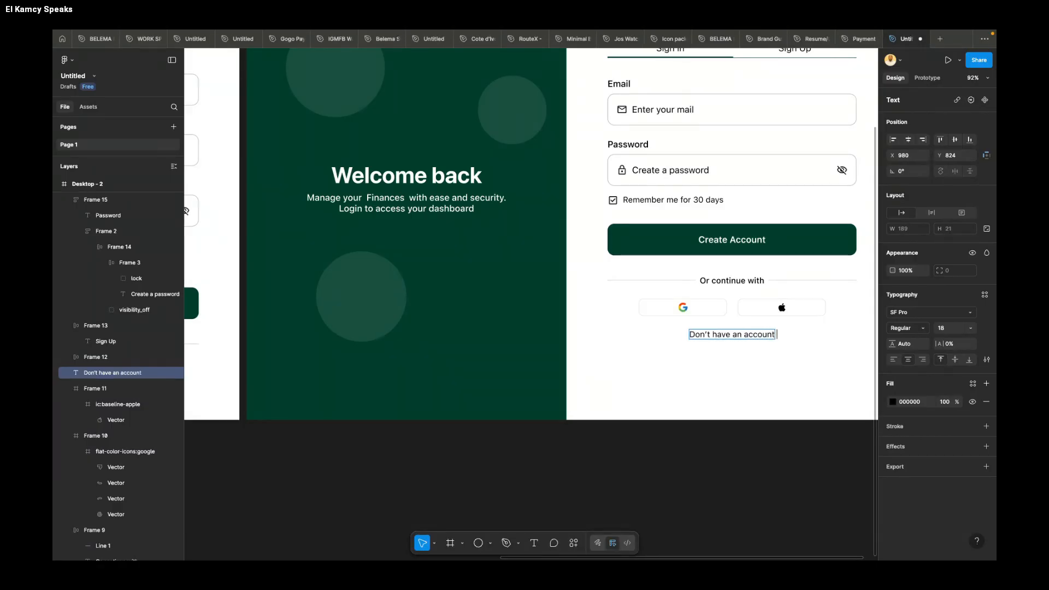
{"action": "type", "text": "? Sign Up"}
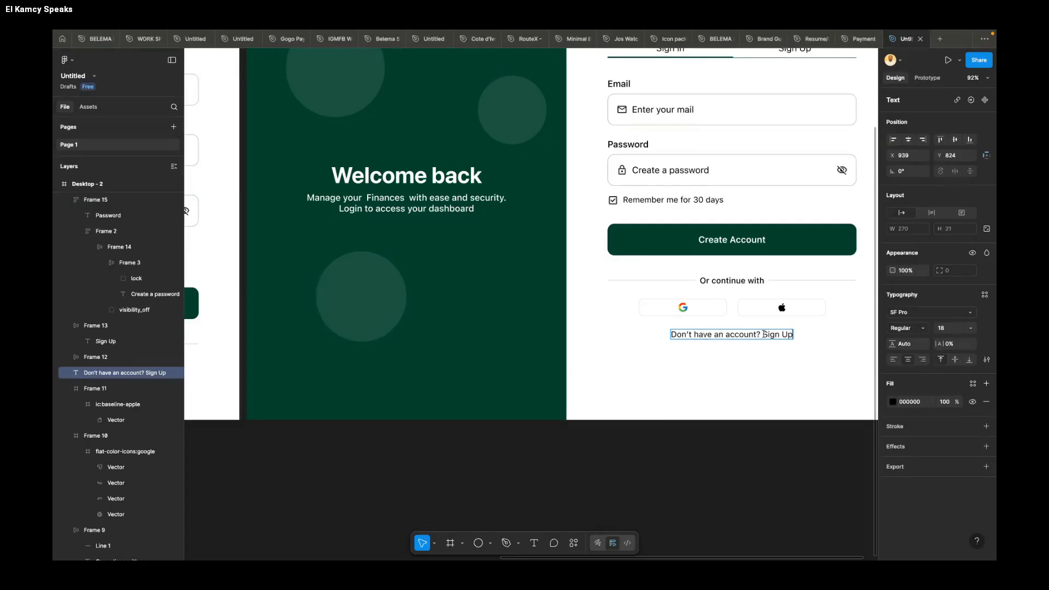
Step: Set the words "Sign Up" in the sign-in form's account prompt to Bold
{"action": "left_click", "coordinate": [909, 327]}
{"action": "left_click", "coordinate": [924, 363]}
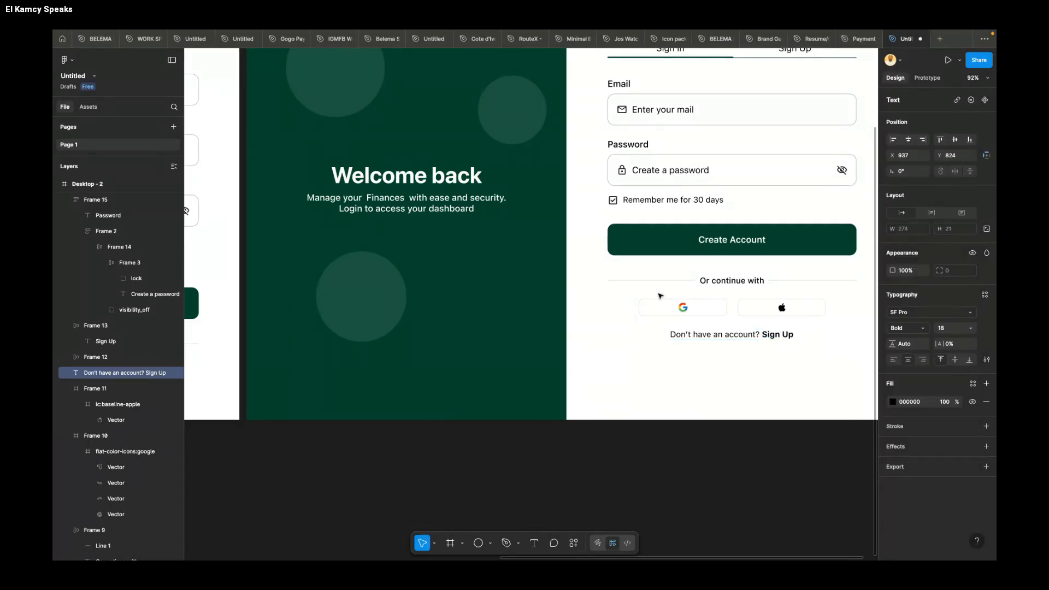
{"action": "key", "text": "Escape"}
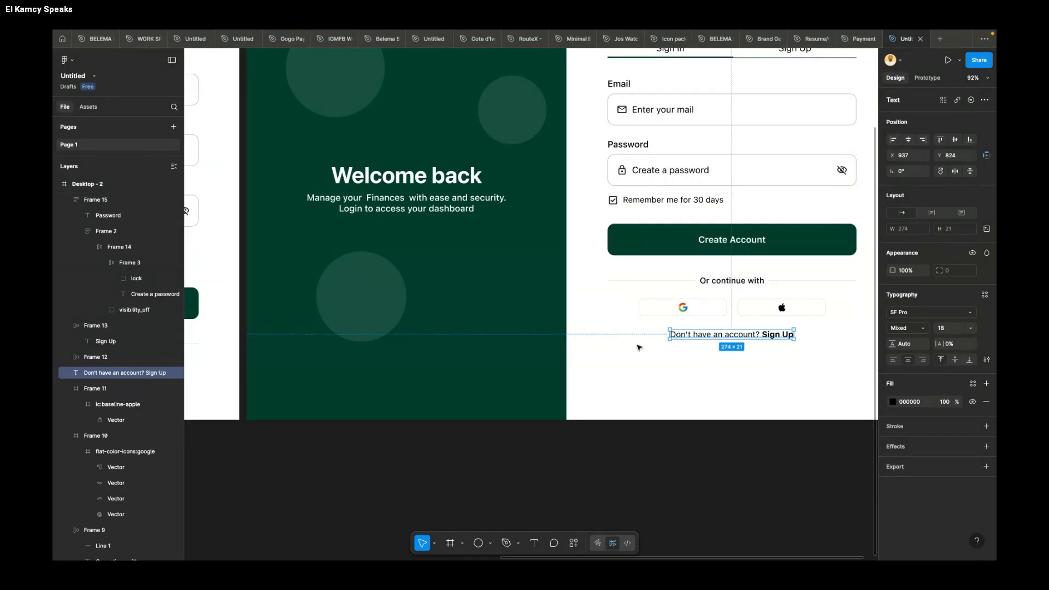
Step: Copy the green panel's fill colour 003D2B and apply it to the words "Sign Up" in the account prompt
{"action": "left_click", "coordinate": [518, 330]}
{"action": "left_click", "coordinate": [916, 329]}
{"action": "key", "text": "super+c"}
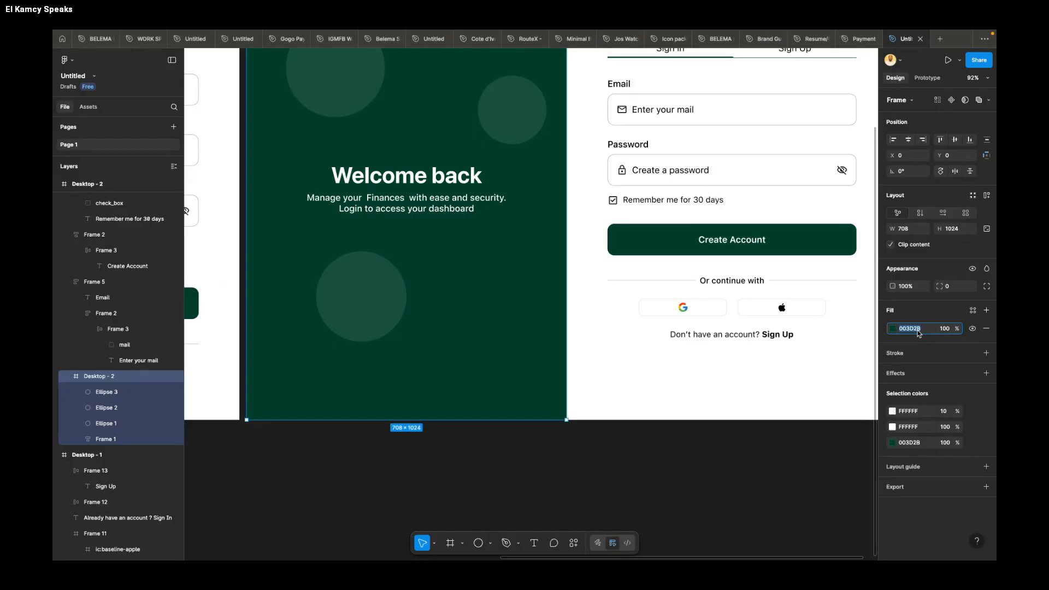
{"action": "left_click", "coordinate": [775, 332]}
{"action": "double_click", "coordinate": [771, 335]}
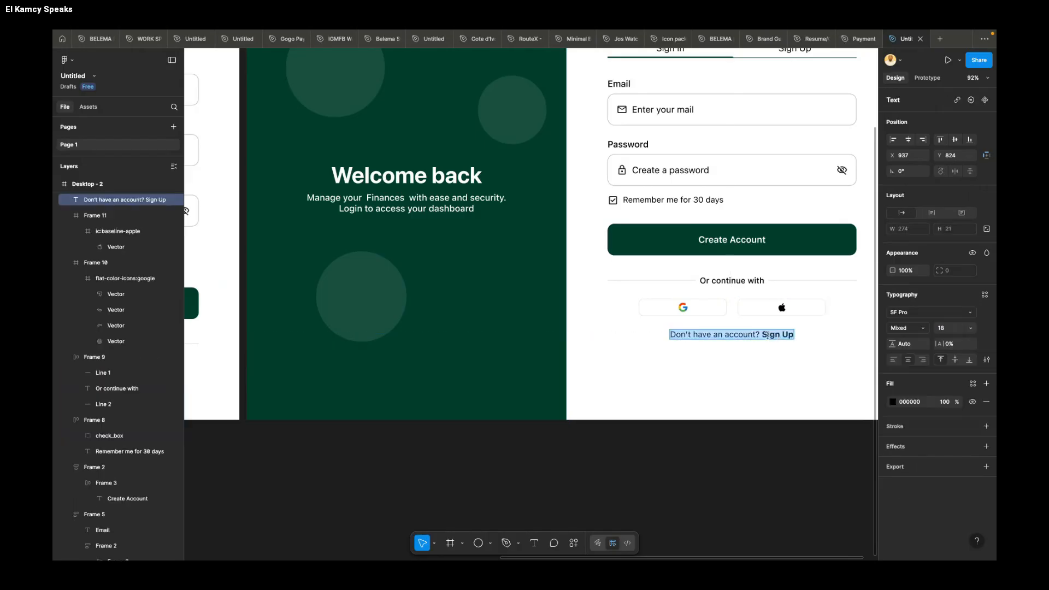
{"action": "left_click_drag", "start_coordinate": [762, 335], "coordinate": [796, 337]}
{"action": "left_click", "coordinate": [912, 402]}
{"action": "key", "text": "super+v"}
{"action": "key", "text": "Return"}
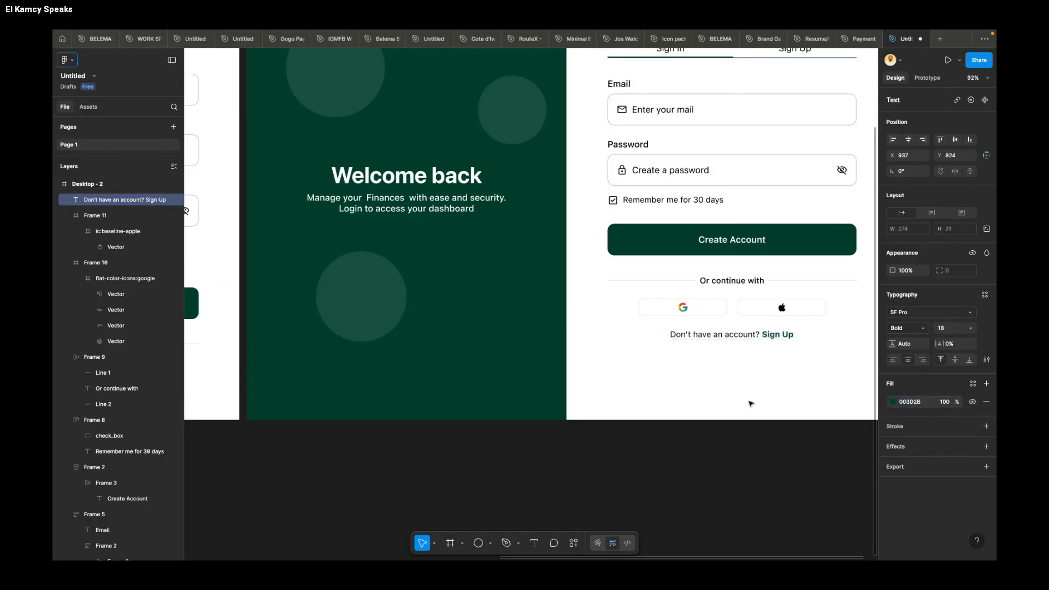
{"action": "key", "text": "Escape"}
Step: Duplicate the Logo frame from the sign-up screen onto the sign-in screen, centred above the tabs at X 987, Y 55
{"action": "scroll", "coordinate": [748, 402], "scroll_direction": "down", "scroll_amount": 3}
{"action": "scroll", "coordinate": [750, 404], "scroll_direction": "down", "scroll_amount": 1}
{"action": "scroll", "coordinate": [750, 404], "scroll_direction": "right", "scroll_amount": 1}
{"action": "scroll", "coordinate": [751, 403], "scroll_direction": "up", "scroll_amount": 1}
{"action": "scroll", "coordinate": [750, 403], "scroll_direction": "down", "scroll_amount": 2}
{"action": "scroll", "coordinate": [790, 350], "scroll_direction": "up", "scroll_amount": 1}
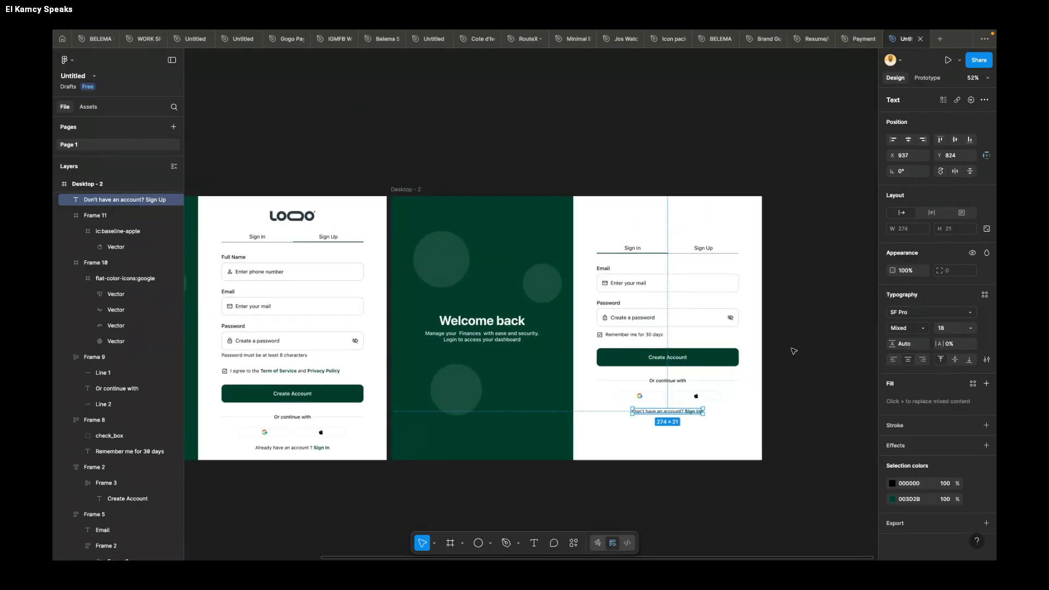
{"action": "left_click", "coordinate": [798, 343]}
{"action": "left_click", "coordinate": [280, 219]}
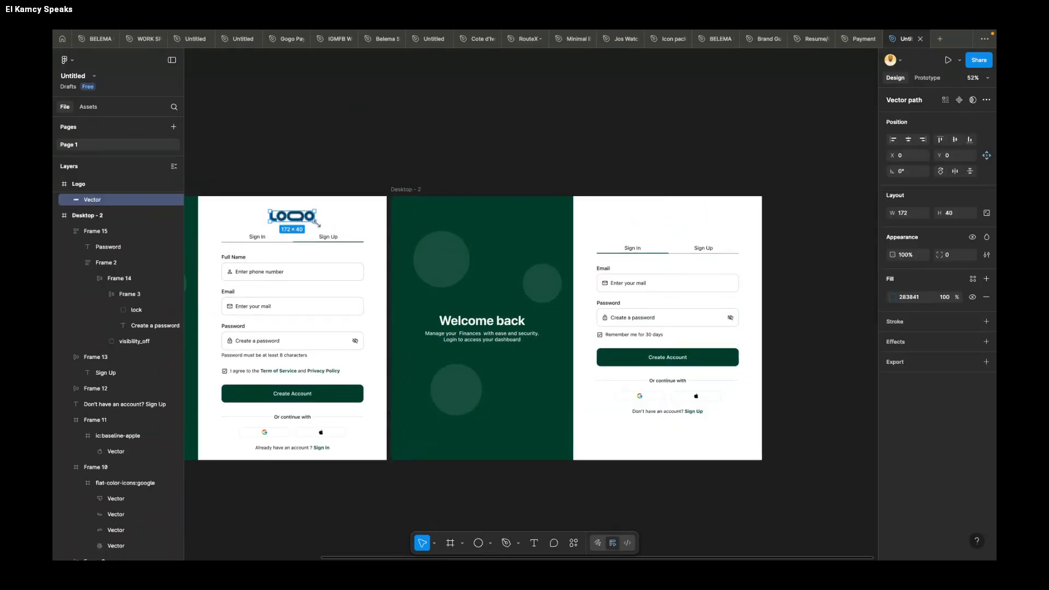
{"action": "left_click", "coordinate": [82, 184]}
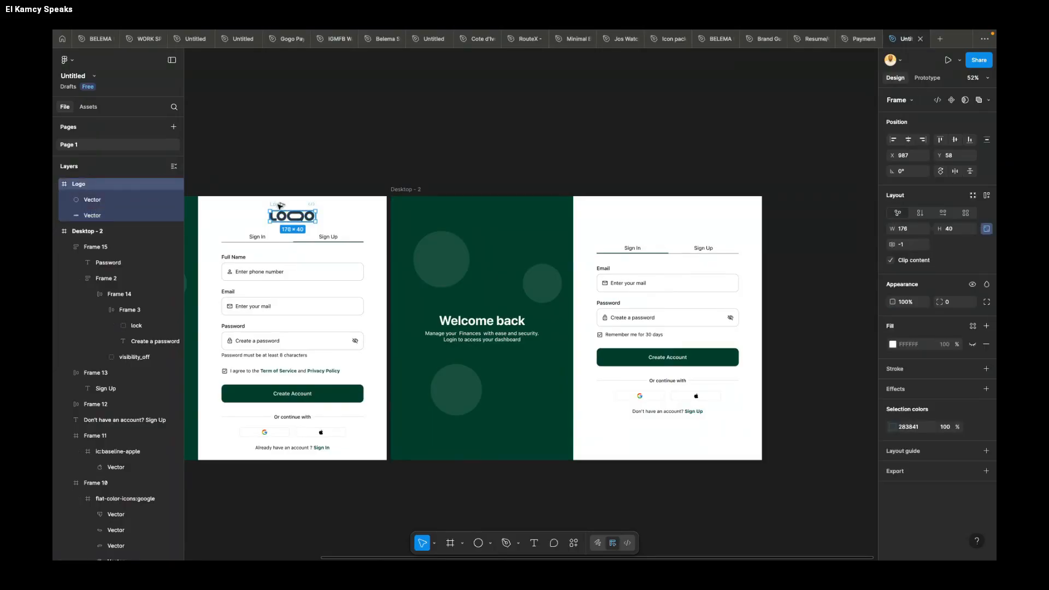
{"action": "left_click_drag", "start_coordinate": [279, 204], "coordinate": [655, 207]}
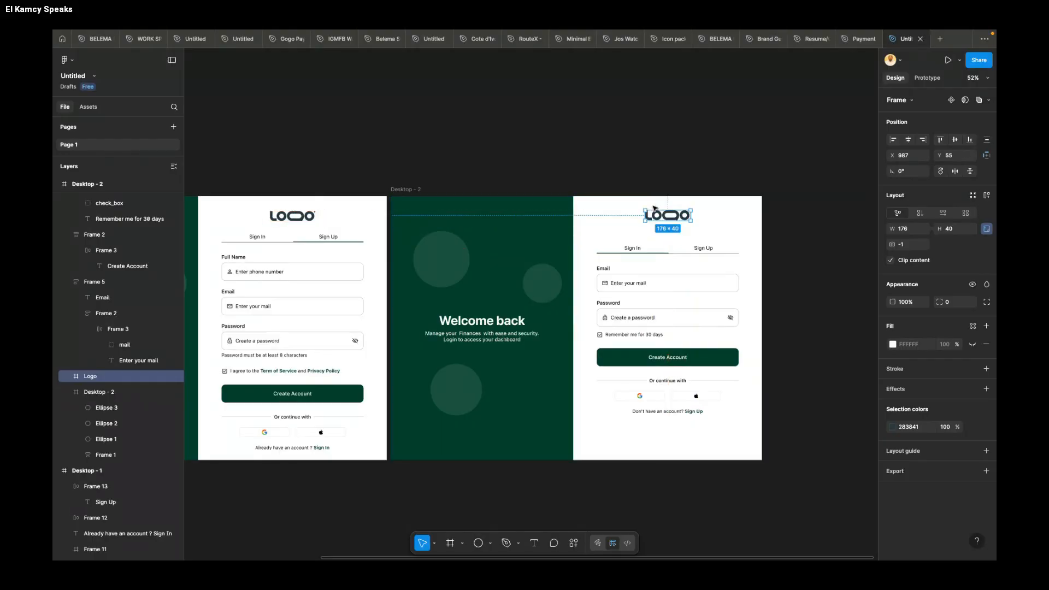
{"action": "left_click", "coordinate": [794, 227]}
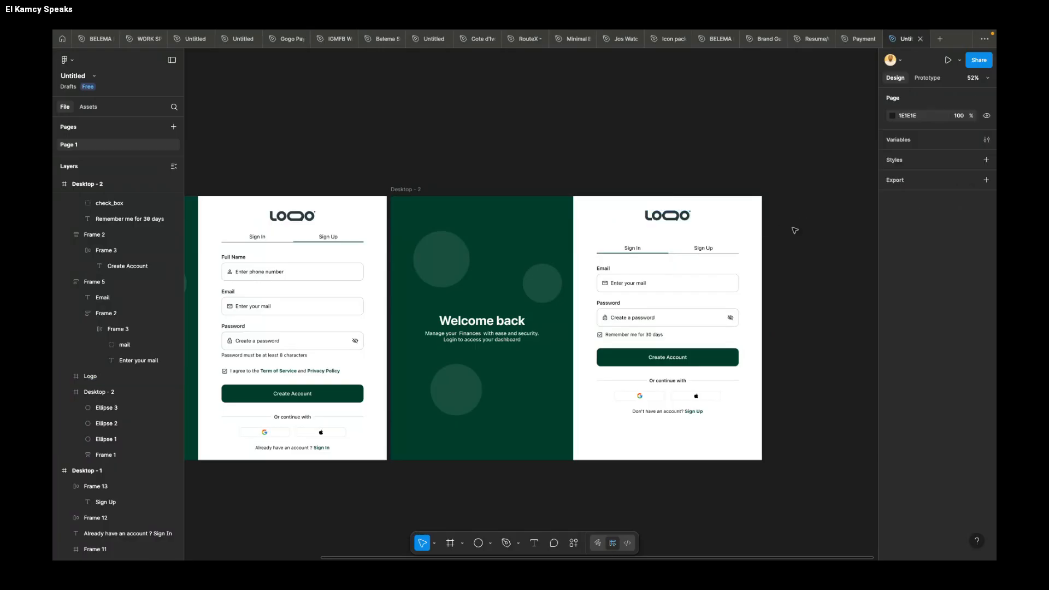
{"action": "scroll", "coordinate": [795, 230], "scroll_direction": "down", "scroll_amount": 3}
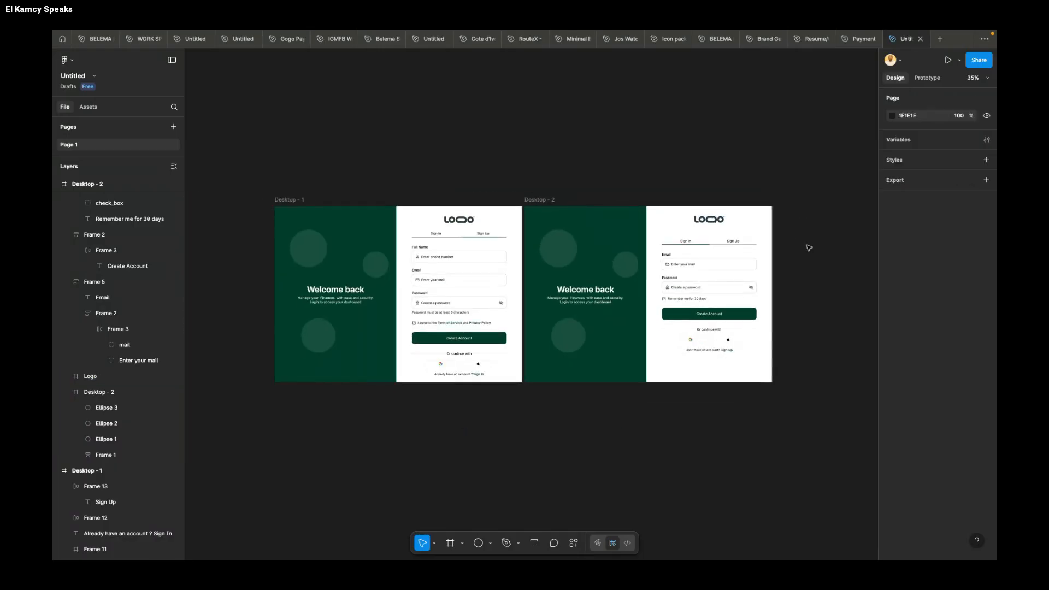
{"action": "scroll", "coordinate": [712, 197], "scroll_direction": "up", "scroll_amount": 3}
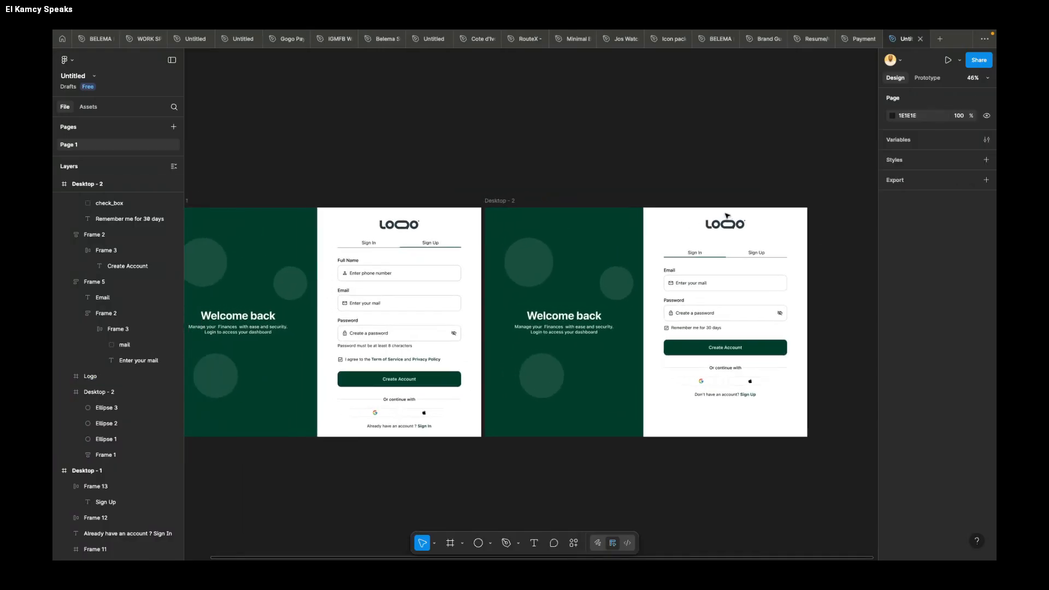
{"action": "scroll", "coordinate": [694, 189], "scroll_direction": "left", "scroll_amount": 1}
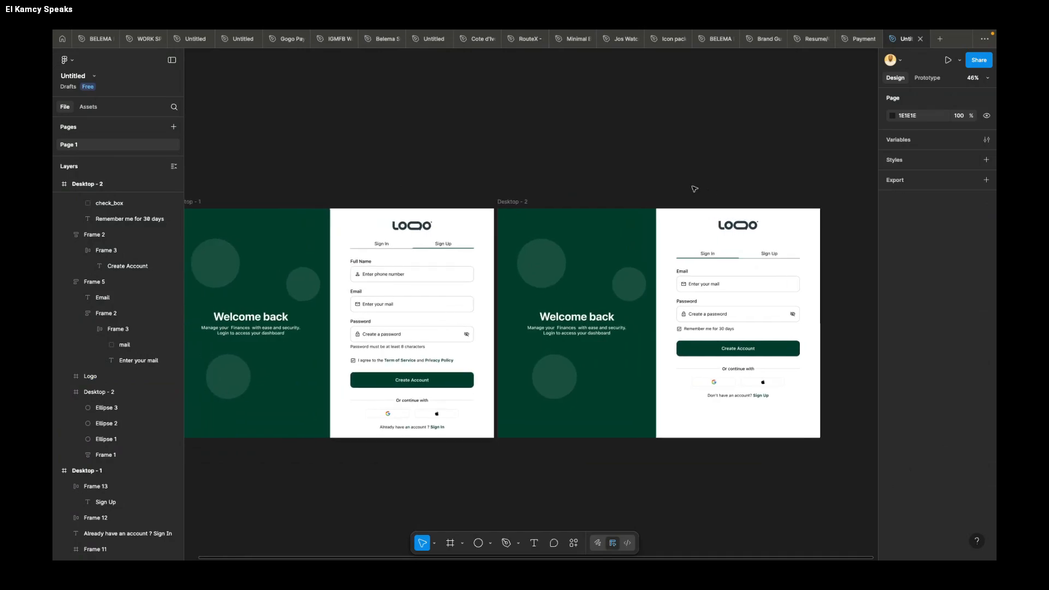
{"action": "scroll", "coordinate": [694, 189], "scroll_direction": "down", "scroll_amount": 2}
{"action": "scroll", "coordinate": [694, 187], "scroll_direction": "left", "scroll_amount": 2}
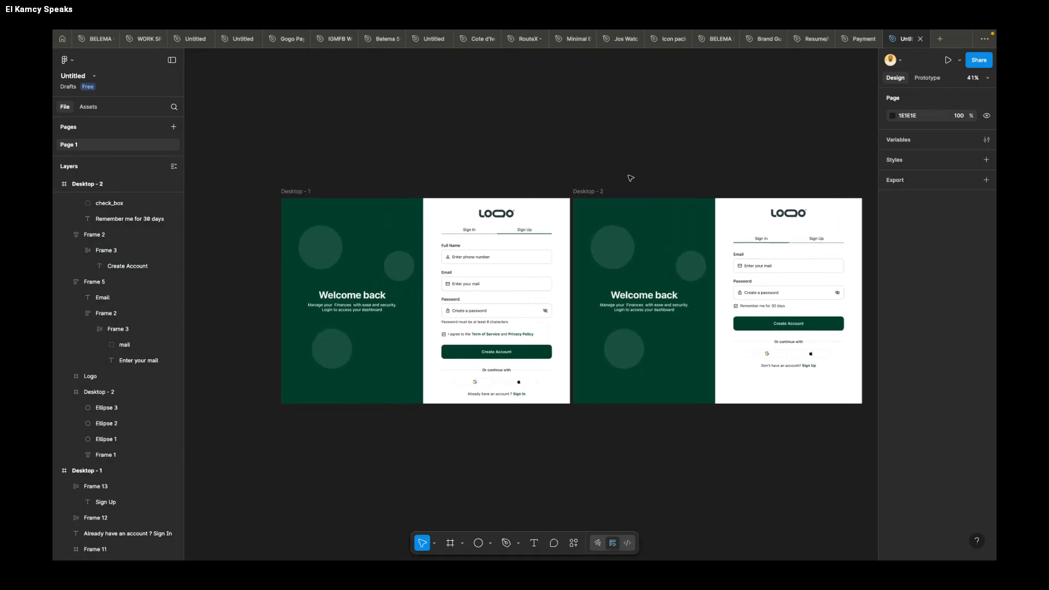
{"action": "scroll", "coordinate": [630, 178], "scroll_direction": "right", "scroll_amount": 2}
{"action": "scroll", "coordinate": [630, 179], "scroll_direction": "up", "scroll_amount": 1}
{"action": "key", "text": "ctrl+Left"}
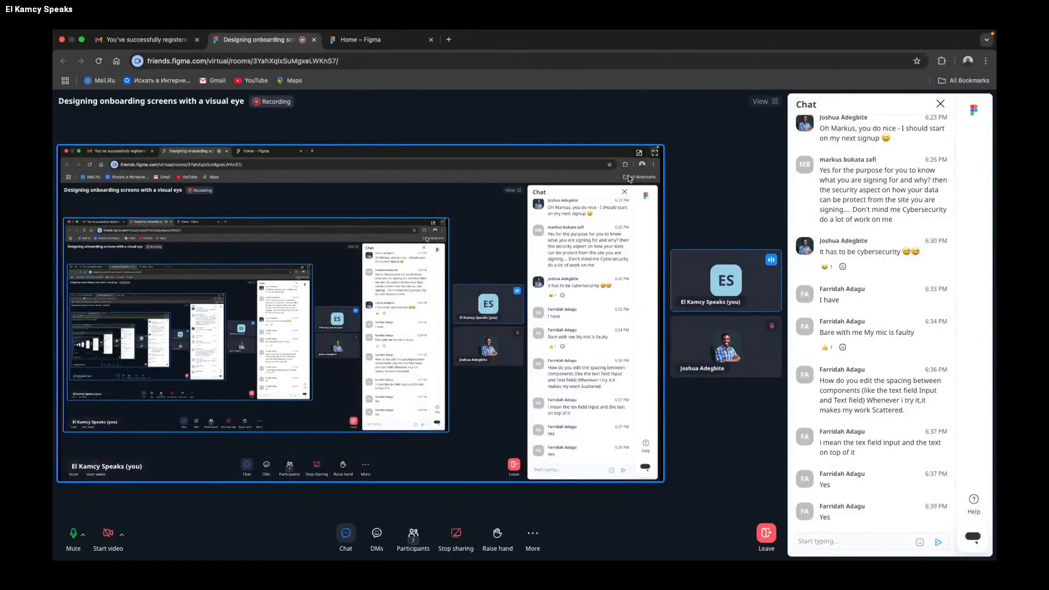
{"action": "key", "text": "ctrl+Right"}
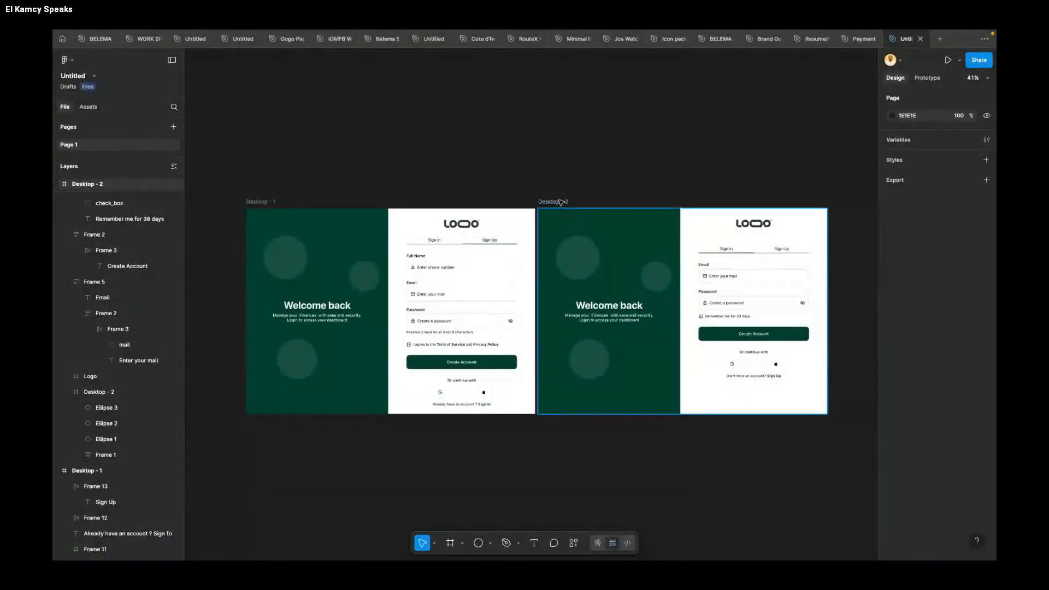
Step: Add prototype links from the sign-up screen's Sign In tab to Desktop - 2 and from the sign-in screen's Sign Up tab to Desktop - 1
{"action": "left_click", "coordinate": [560, 202]}
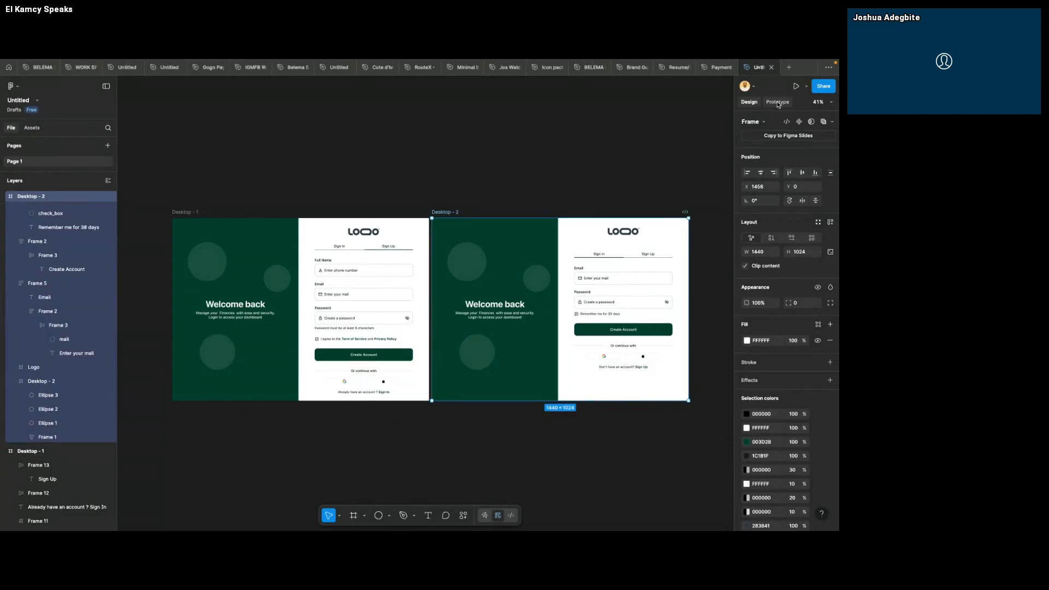
{"action": "left_click", "coordinate": [777, 102]}
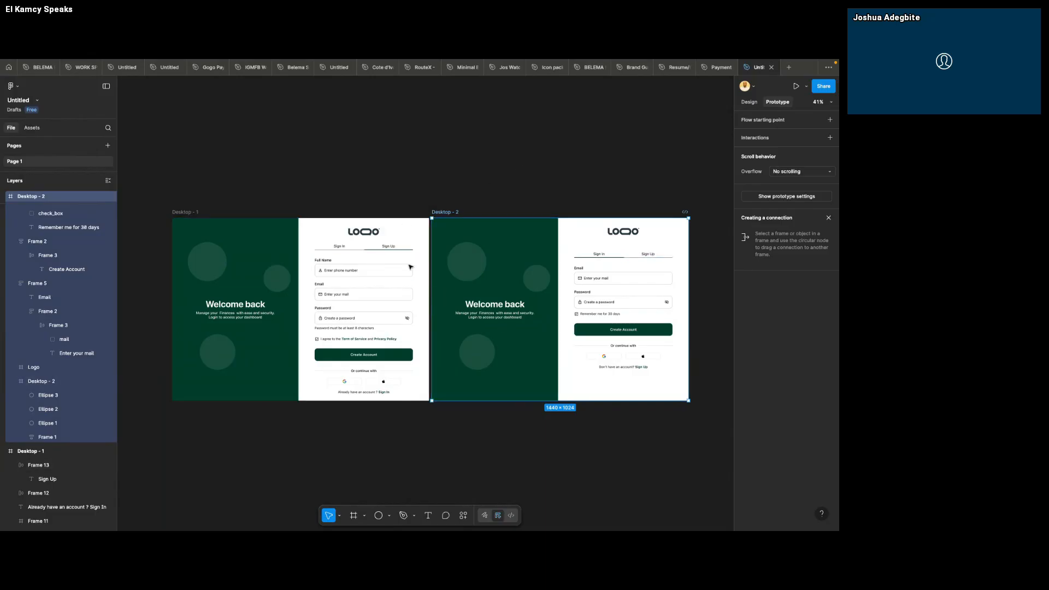
{"action": "left_click", "coordinate": [341, 247]}
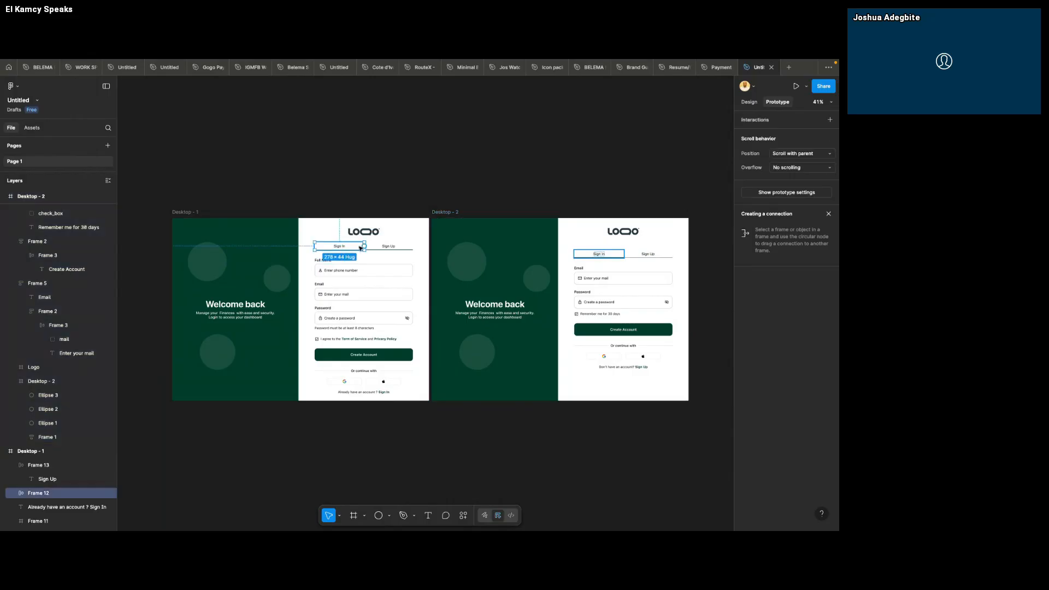
{"action": "left_click_drag", "start_coordinate": [364, 247], "coordinate": [642, 253]}
{"action": "left_click", "coordinate": [651, 254]}
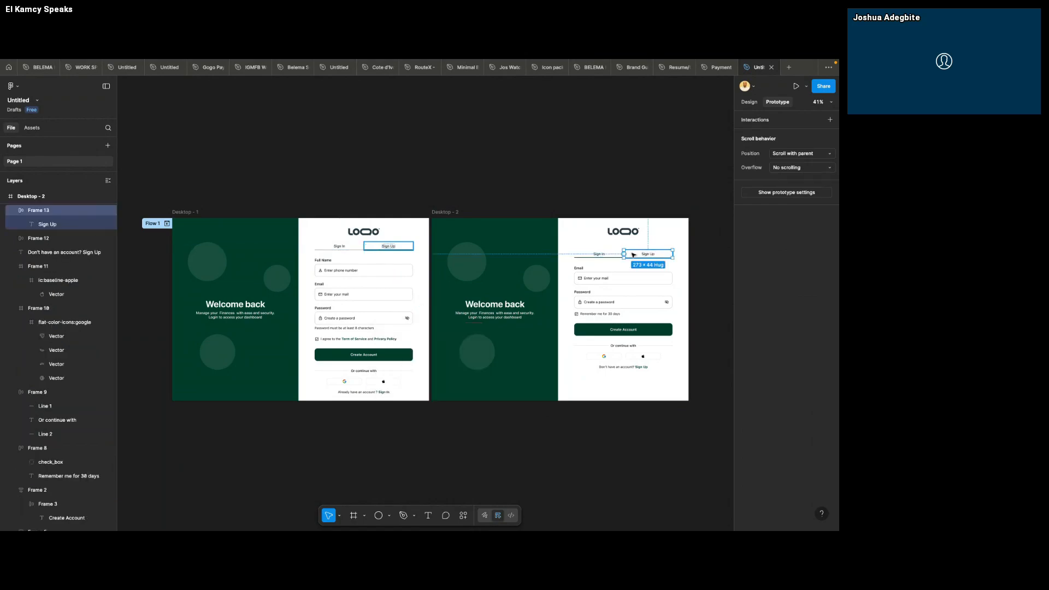
{"action": "left_click_drag", "start_coordinate": [625, 255], "coordinate": [401, 273]}
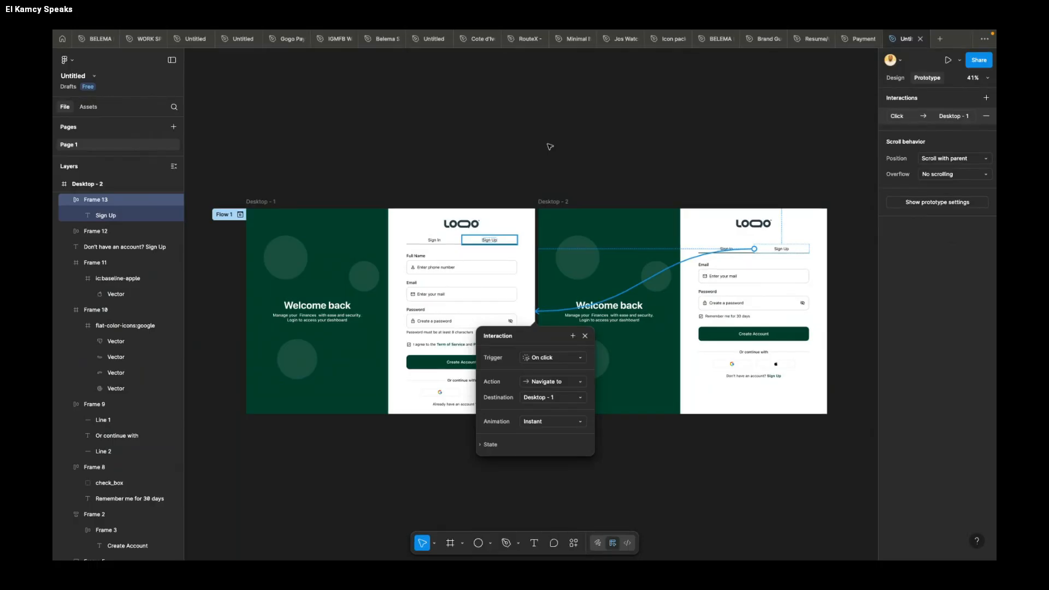
Step: Preview Flow 1 in an enlarged window and test switching between the Sign In and Sign Up tabs
{"action": "left_click", "coordinate": [240, 215]}
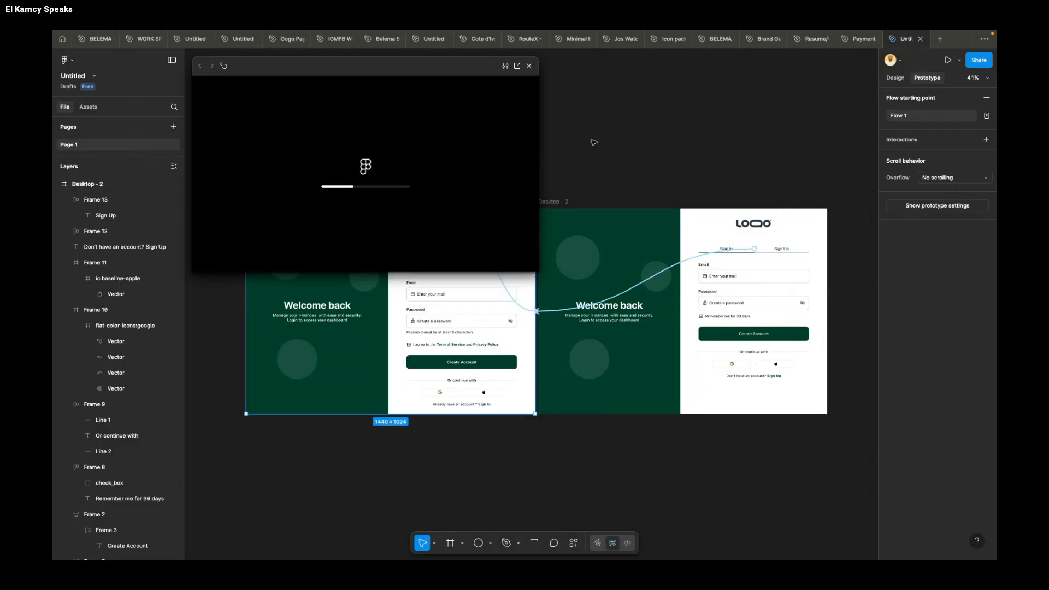
{"action": "left_click_drag", "start_coordinate": [438, 68], "coordinate": [285, 79]}
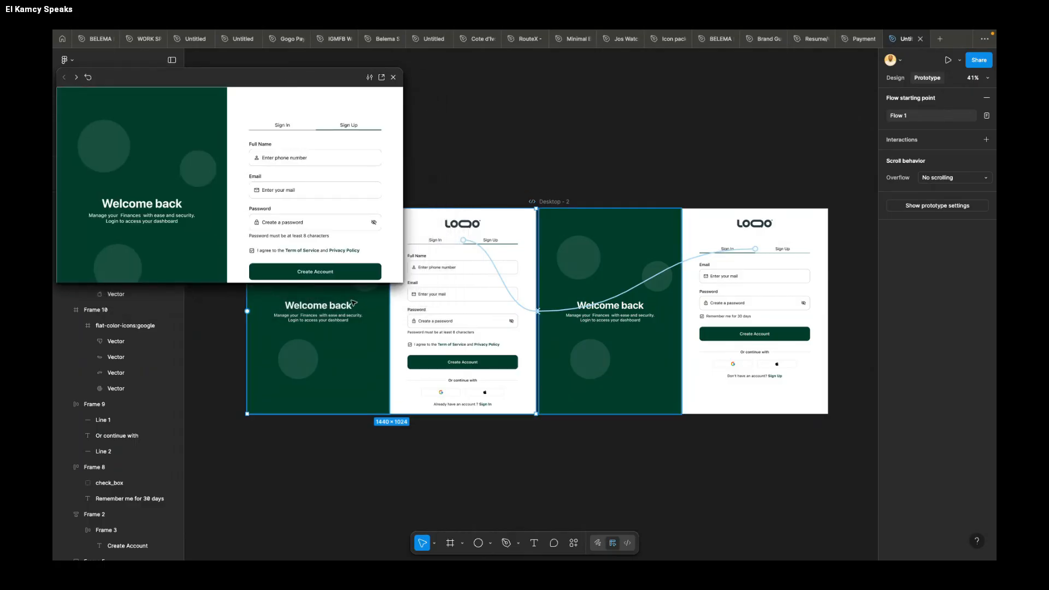
{"action": "left_click_drag", "start_coordinate": [420, 318], "coordinate": [514, 422]}
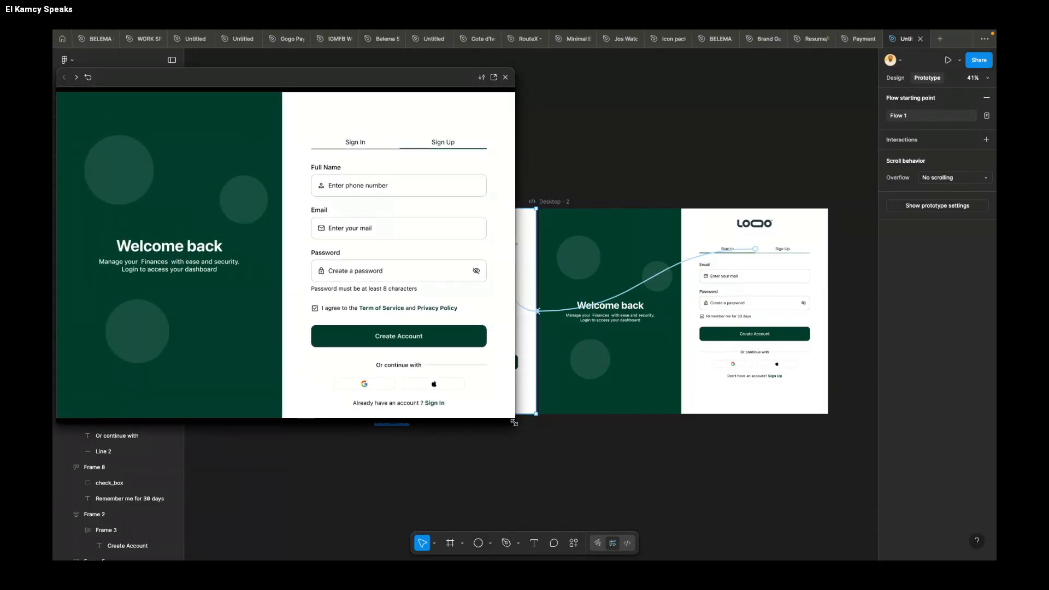
{"action": "left_click", "coordinate": [341, 142]}
{"action": "left_click", "coordinate": [435, 160]}
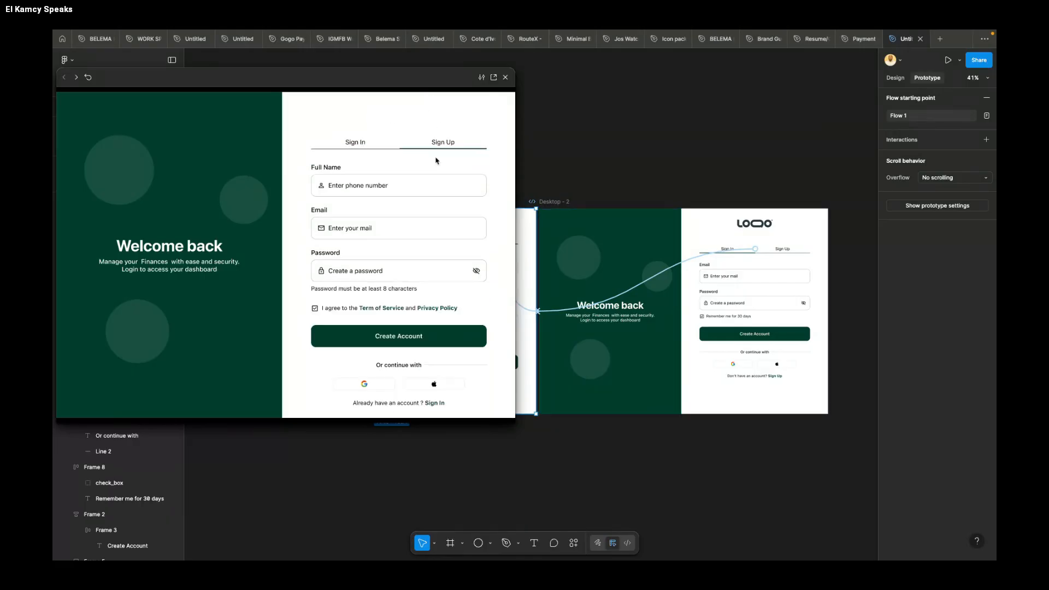
{"action": "left_click", "coordinate": [355, 145]}
{"action": "left_click", "coordinate": [440, 155]}
Step: Return to design mode and show the Desktop - 1 and Desktop - 2 frames in the open preview for comparison
{"action": "scroll", "coordinate": [641, 205], "scroll_direction": "down", "scroll_amount": 3}
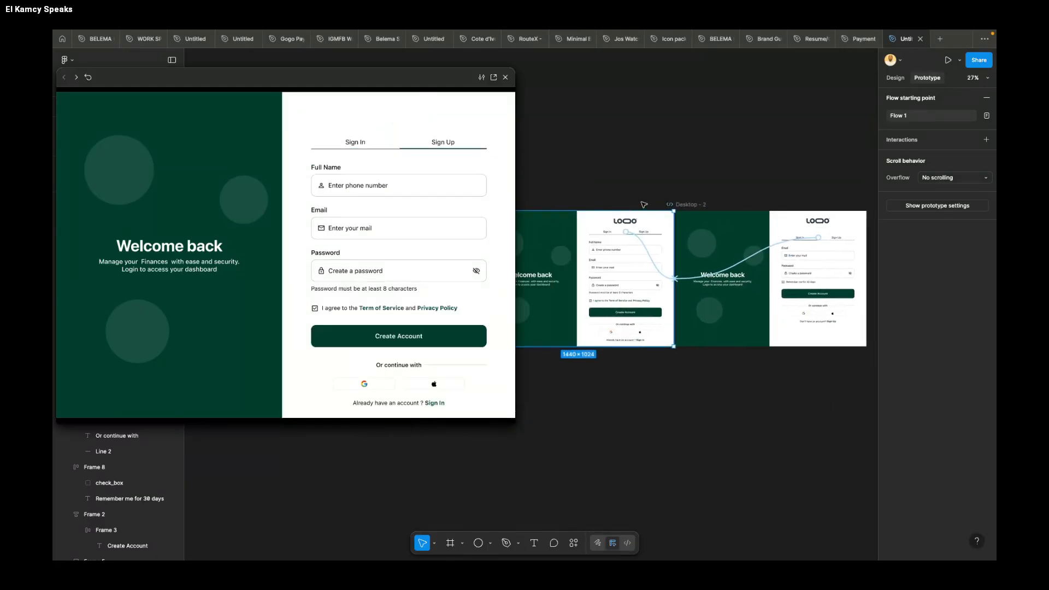
{"action": "left_click", "coordinate": [824, 149]}
{"action": "left_click", "coordinate": [895, 78]}
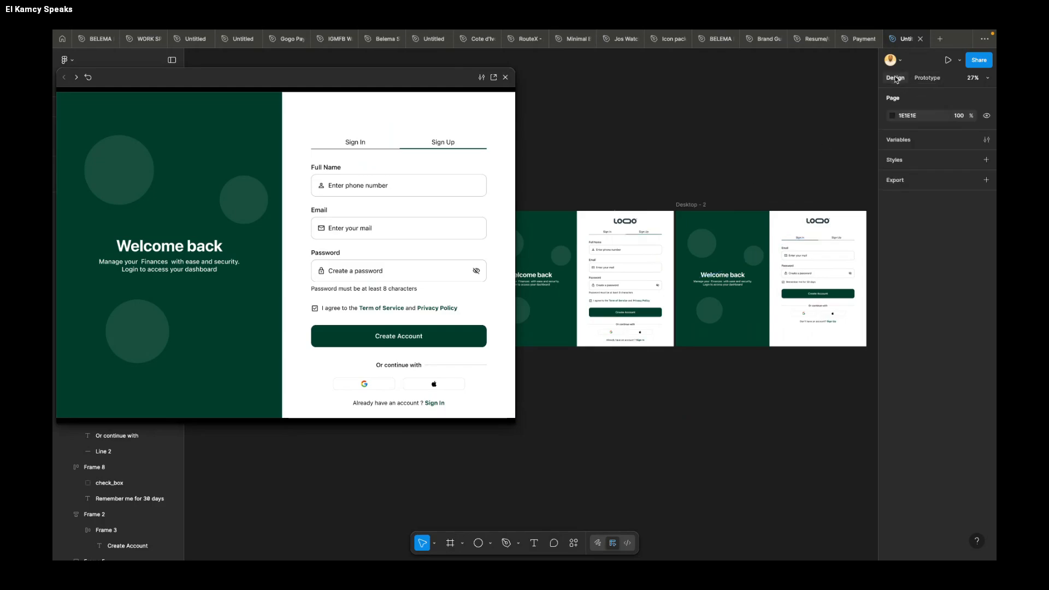
{"action": "left_click", "coordinate": [691, 205]}
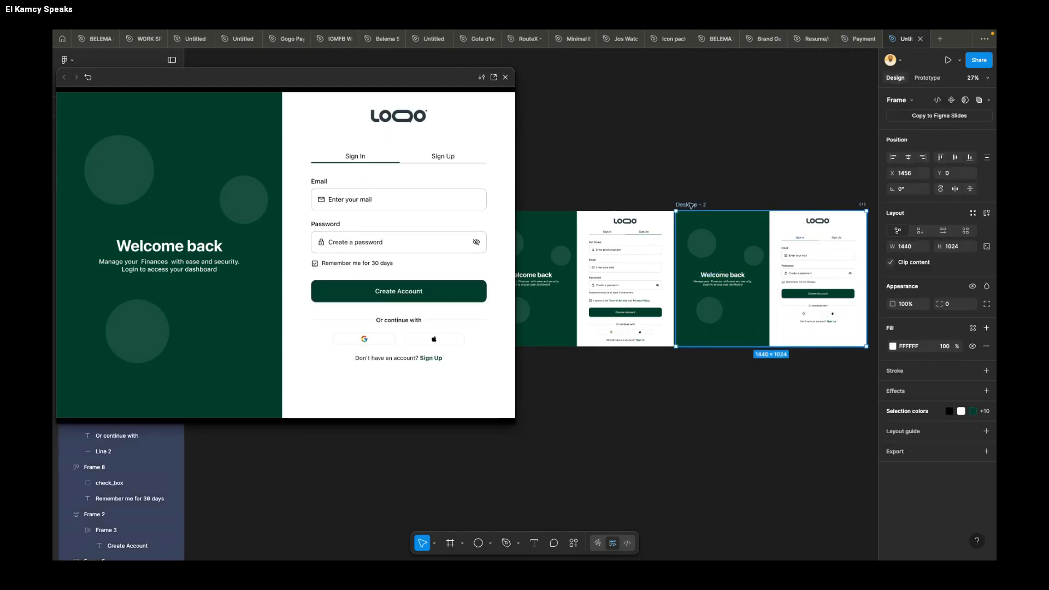
{"action": "scroll", "coordinate": [552, 202], "scroll_direction": "left", "scroll_amount": 3}
{"action": "left_click", "coordinate": [596, 202]}
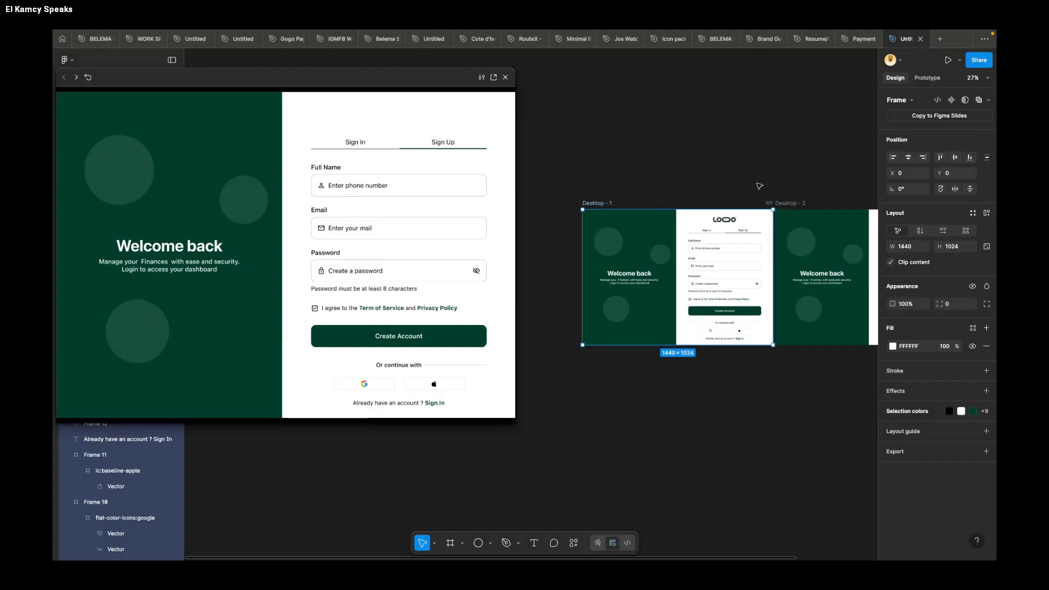
{"action": "left_click", "coordinate": [790, 204]}
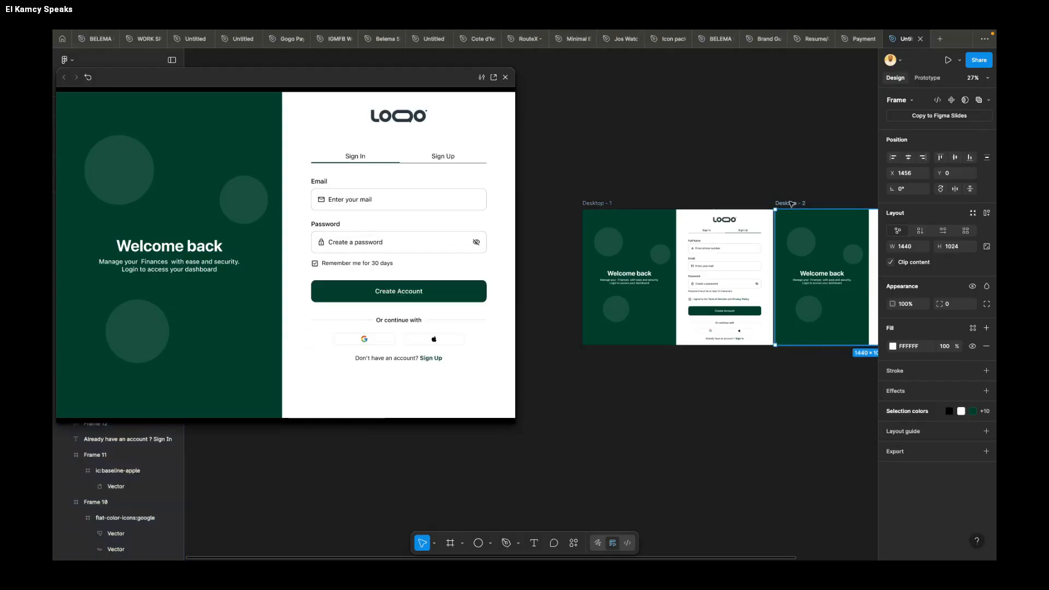
Step: Test the Sign Up and Sign In tab links repeatedly in the preview, and close the preview window
{"action": "left_click", "coordinate": [442, 158]}
{"action": "left_click", "coordinate": [354, 145]}
{"action": "left_click", "coordinate": [449, 159]}
{"action": "left_click", "coordinate": [357, 144]}
{"action": "left_click", "coordinate": [444, 158]}
{"action": "left_click", "coordinate": [345, 146]}
{"action": "left_click", "coordinate": [443, 154]}
{"action": "left_click", "coordinate": [358, 147]}
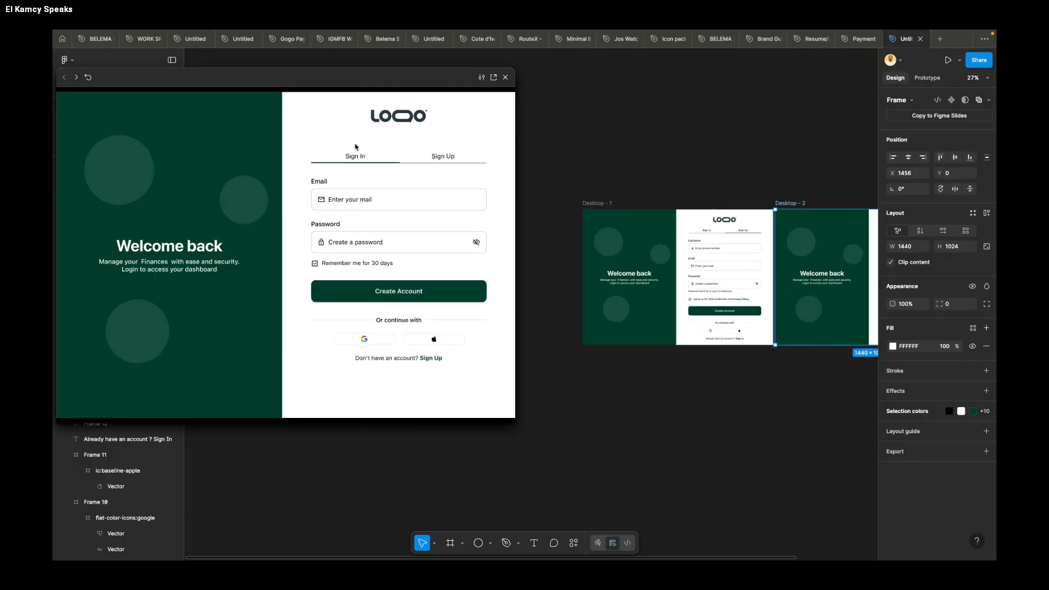
{"action": "left_click", "coordinate": [506, 77]}
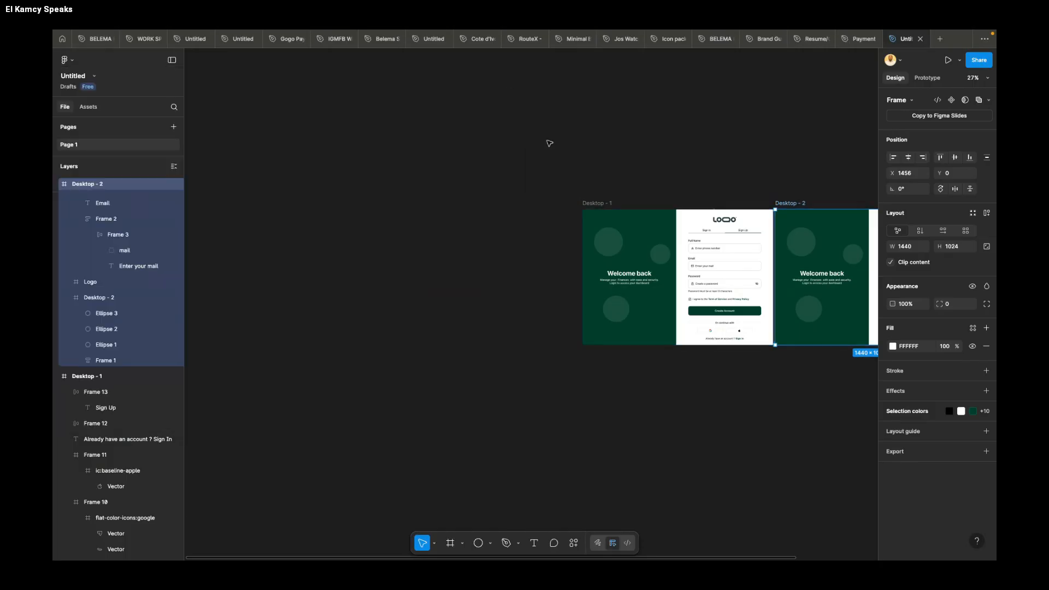